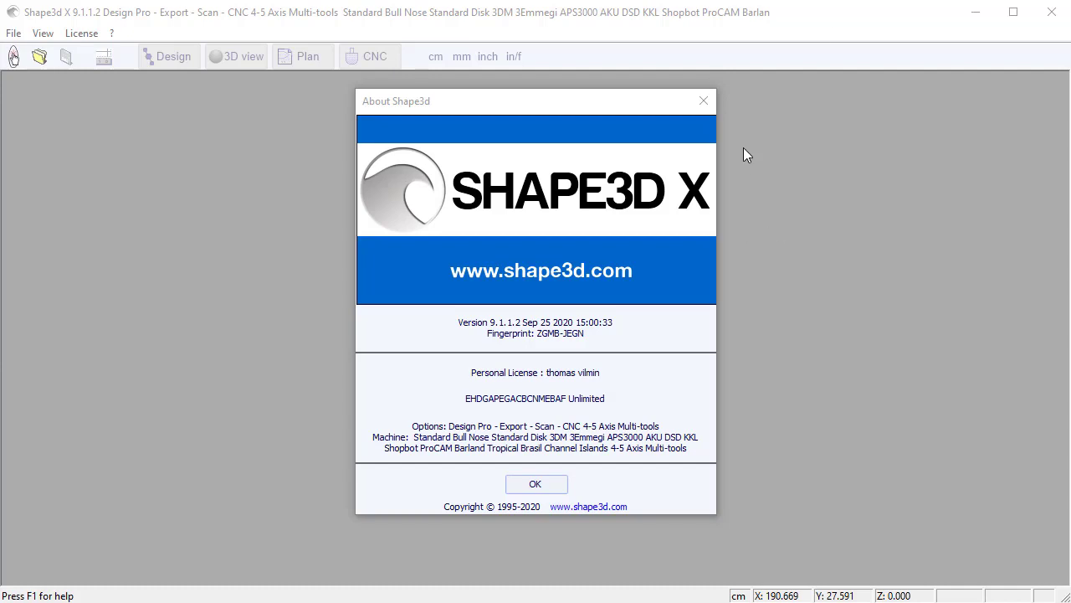
Step: Open the board file SUP Foil.s3dx and enlarge the slice view so it covers the side profile view
left_click(703, 102)
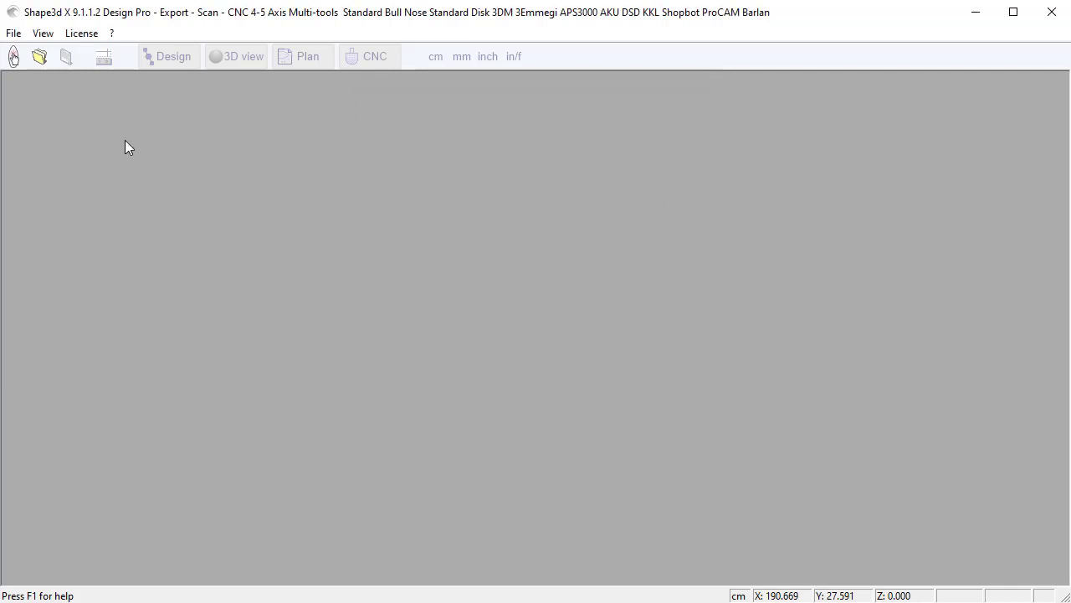
left_click(13, 36)
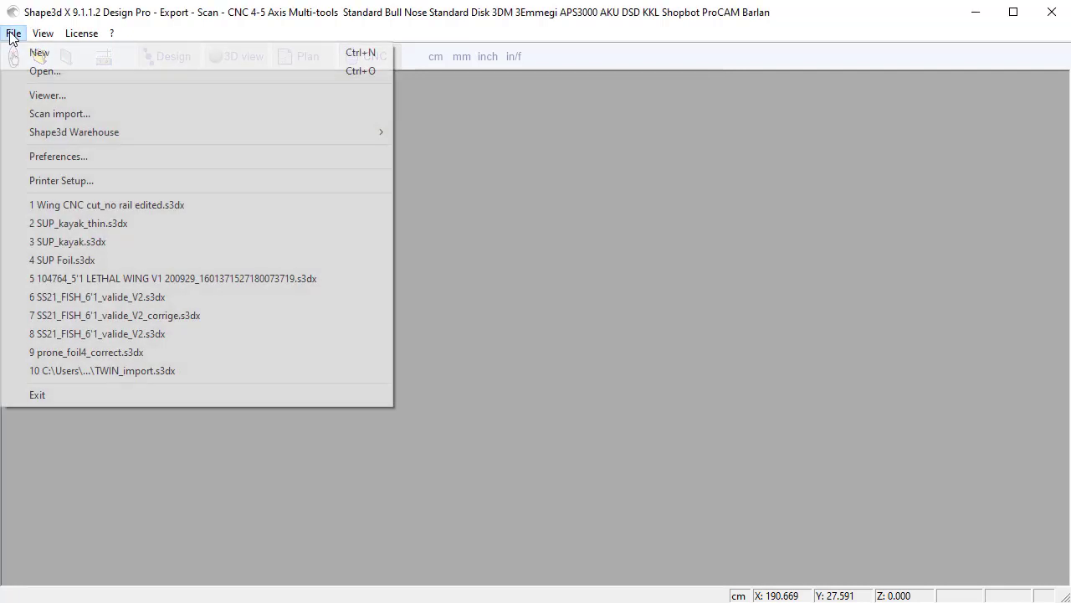
left_click(75, 261)
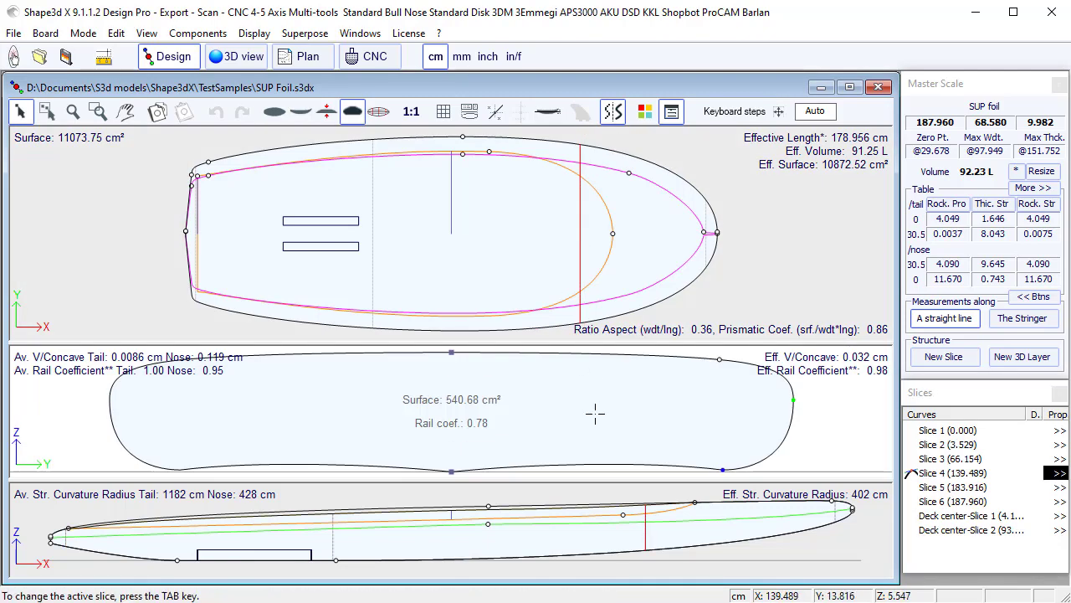
left_click_drag(542, 480, 544, 579)
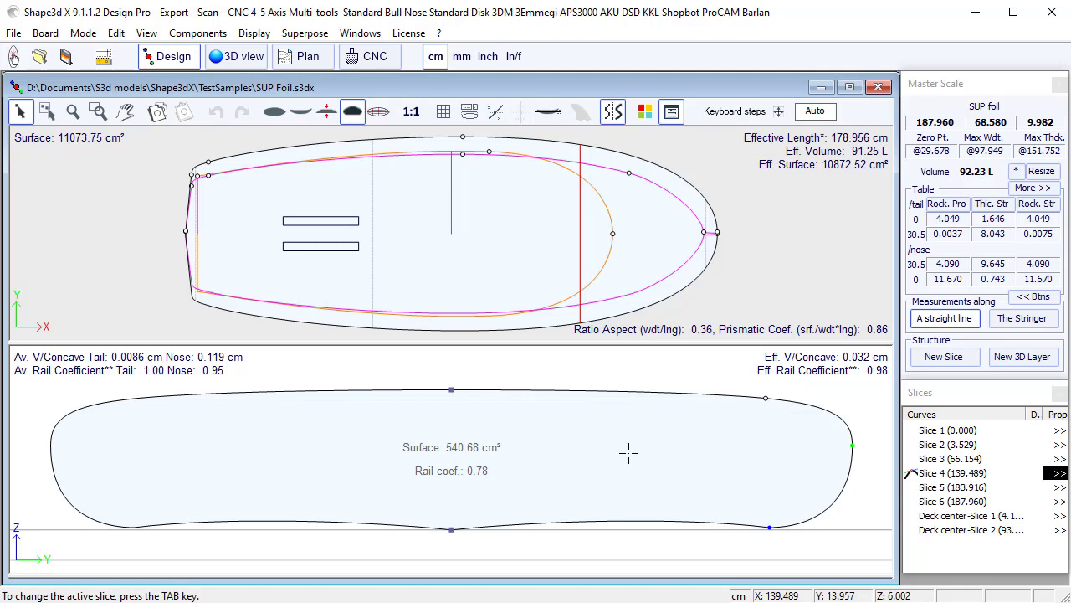
scroll(821, 520, "up", 1)
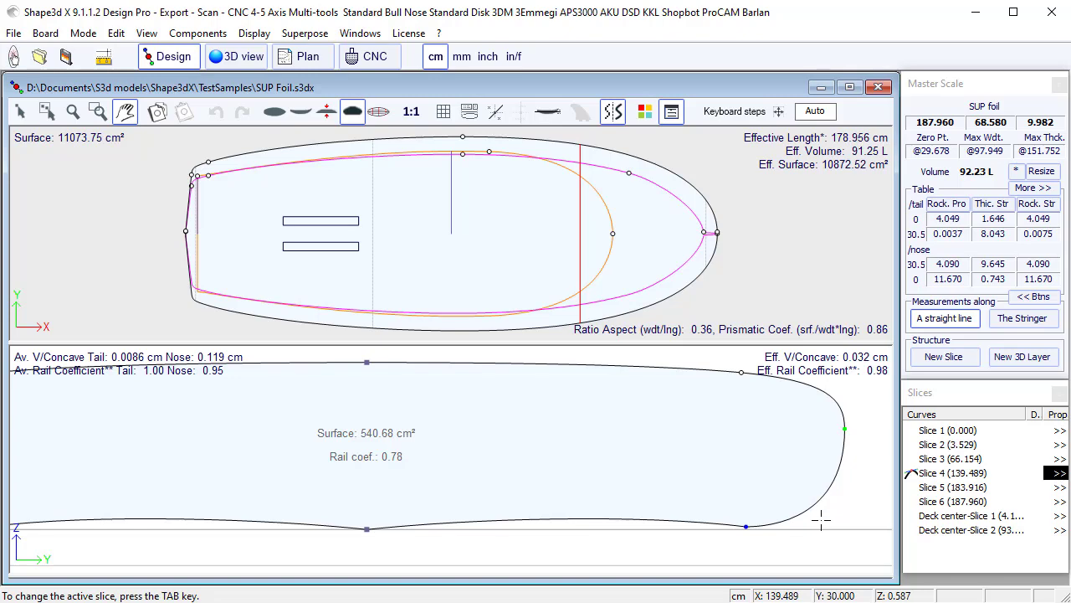
left_click(103, 56)
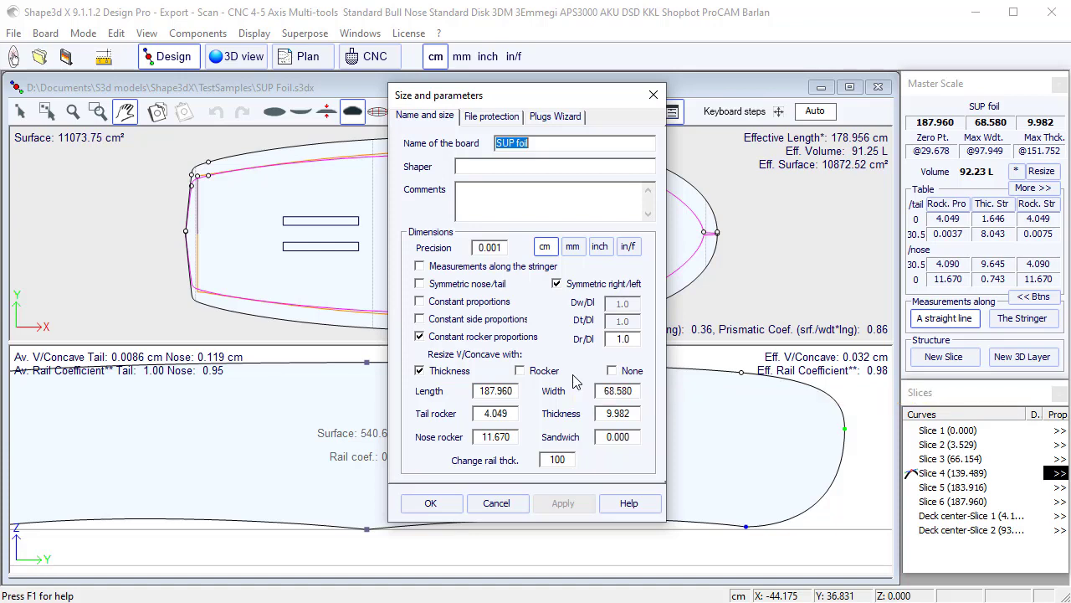
left_click(630, 375)
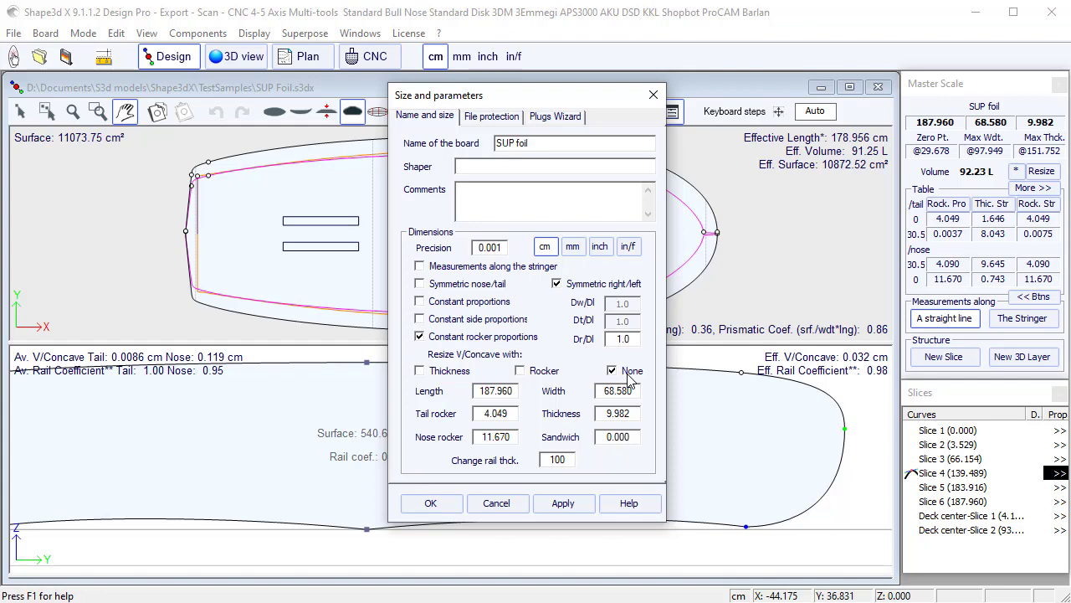
left_click(653, 95)
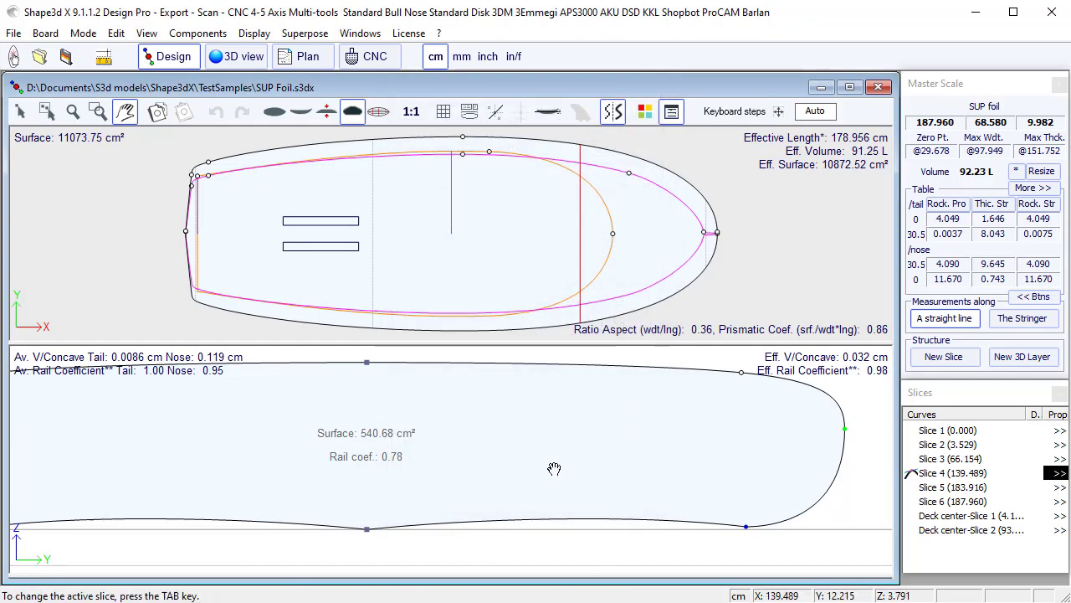
Step: Leave panning mode and switch the measurement units to inches
key("Escape")
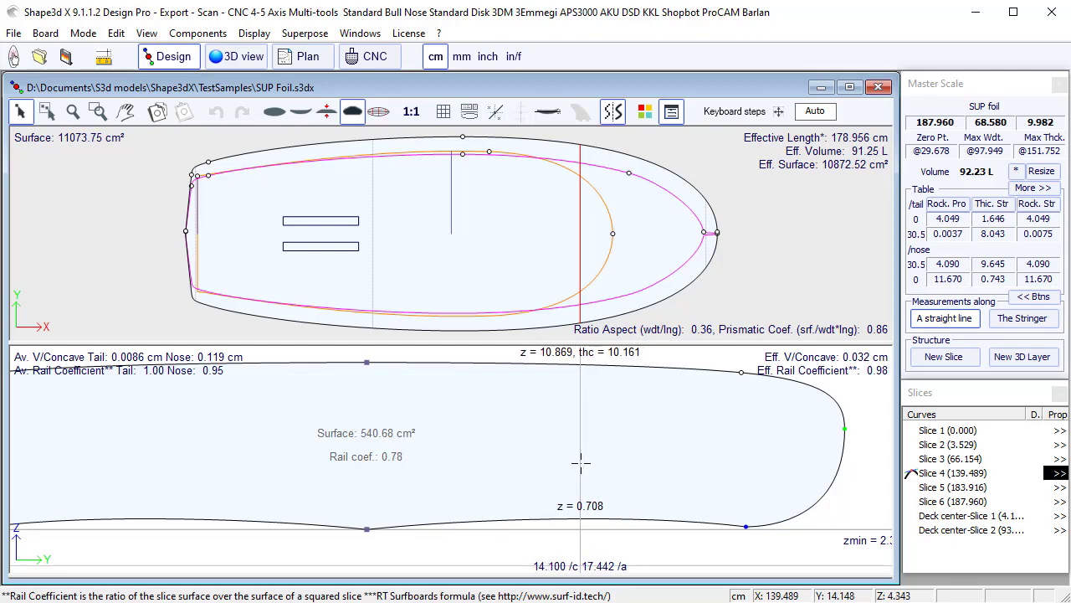
left_click(488, 56)
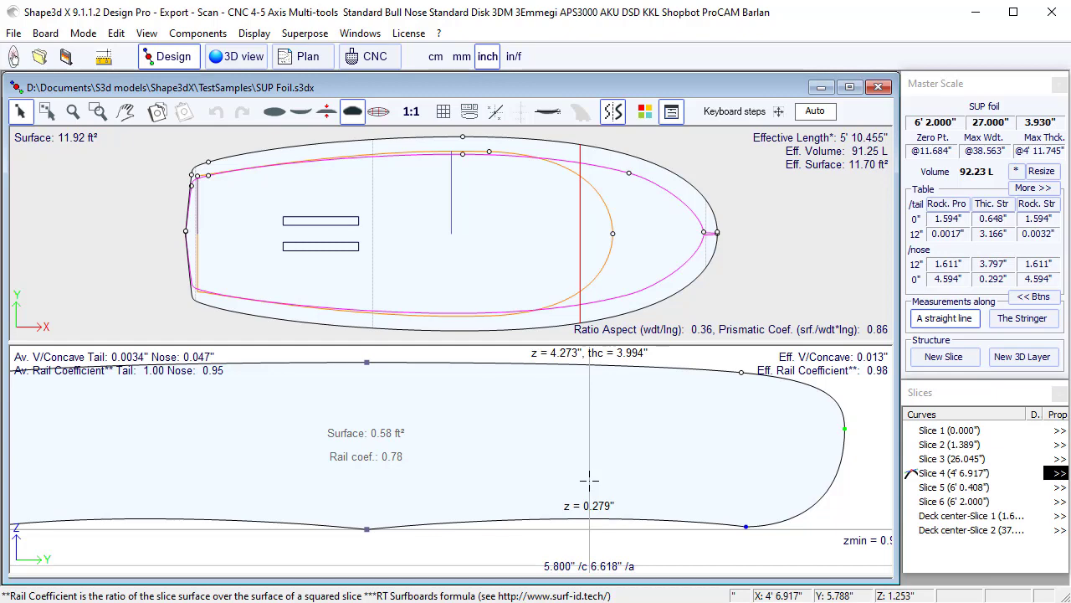
Step: Resize the board to 6' 6" length and 5" thickness with the V/Concave resize option set to None
left_click(104, 57)
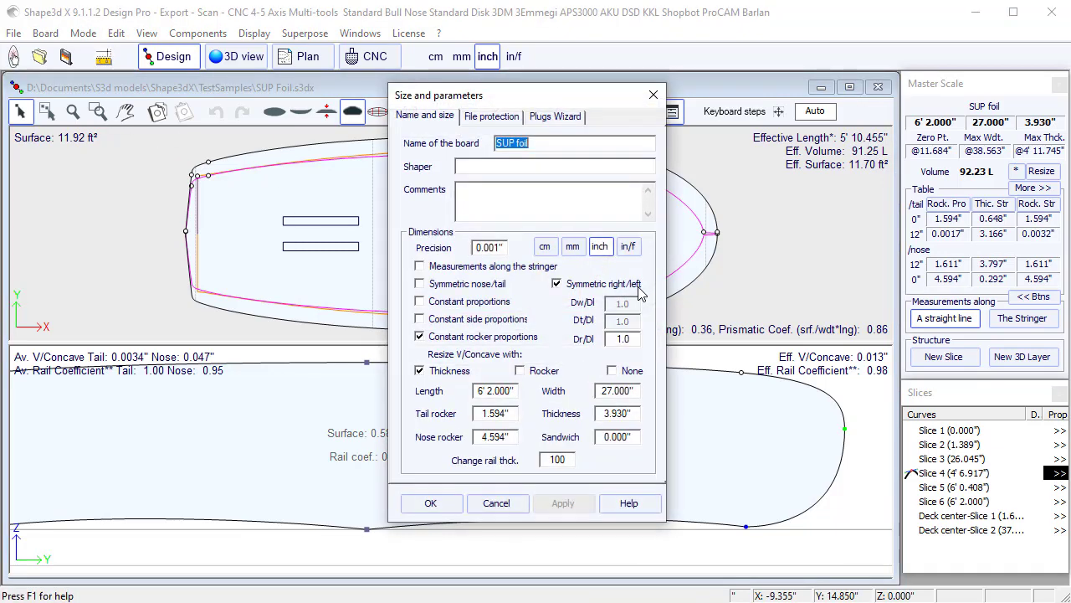
left_click(626, 372)
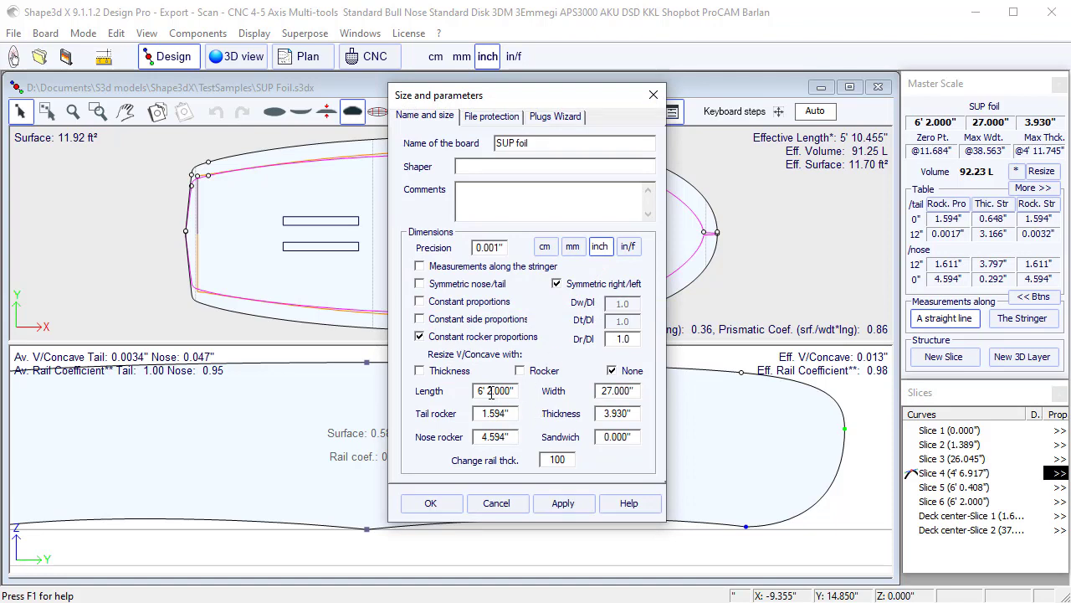
left_click_drag(487, 391, 492, 391)
type("6")
left_click_drag(599, 414, 626, 412)
type("5")
left_click(443, 507)
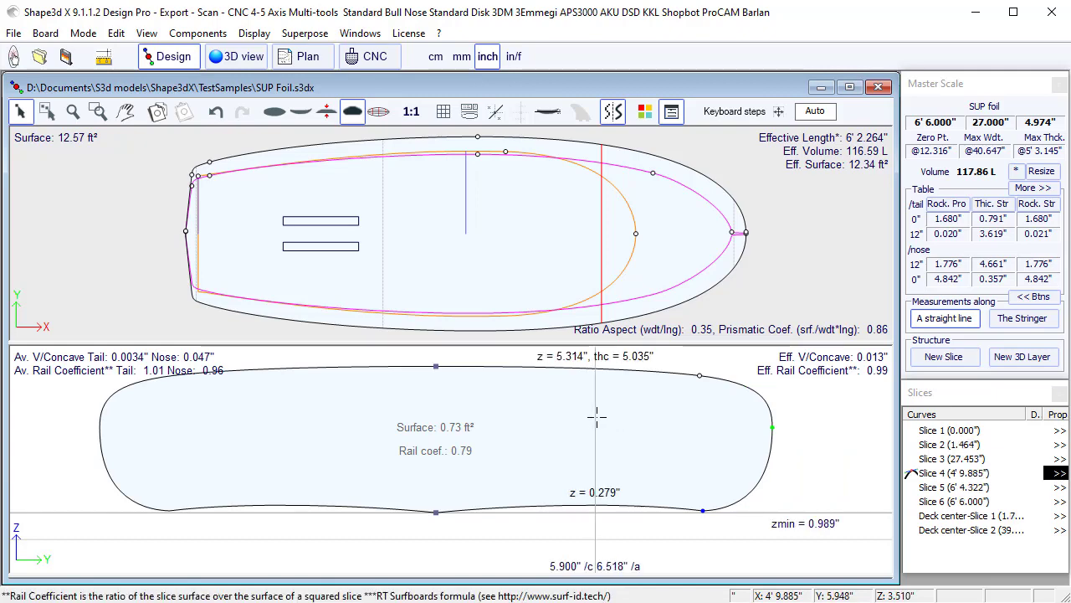
Step: Undo the board resize and bring slice 4 back into the slice view
left_click(584, 189)
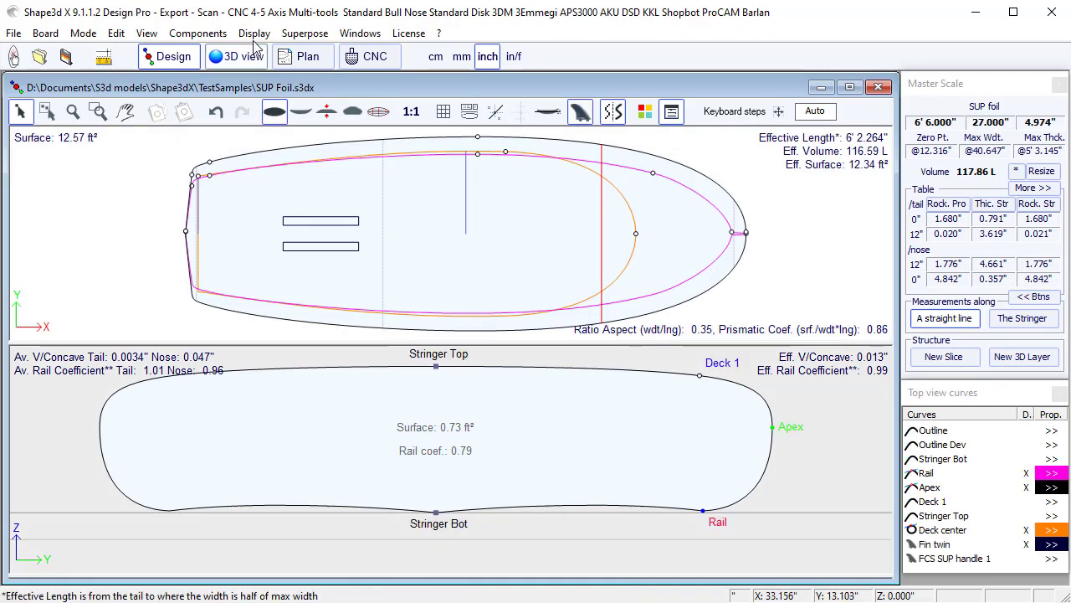
left_click(215, 114)
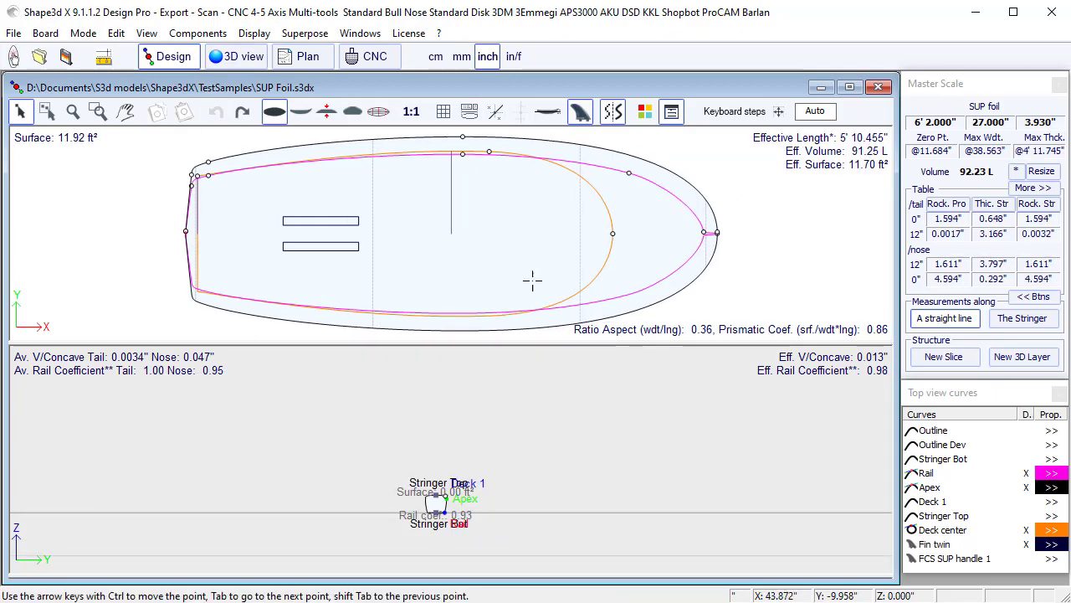
left_click(566, 525)
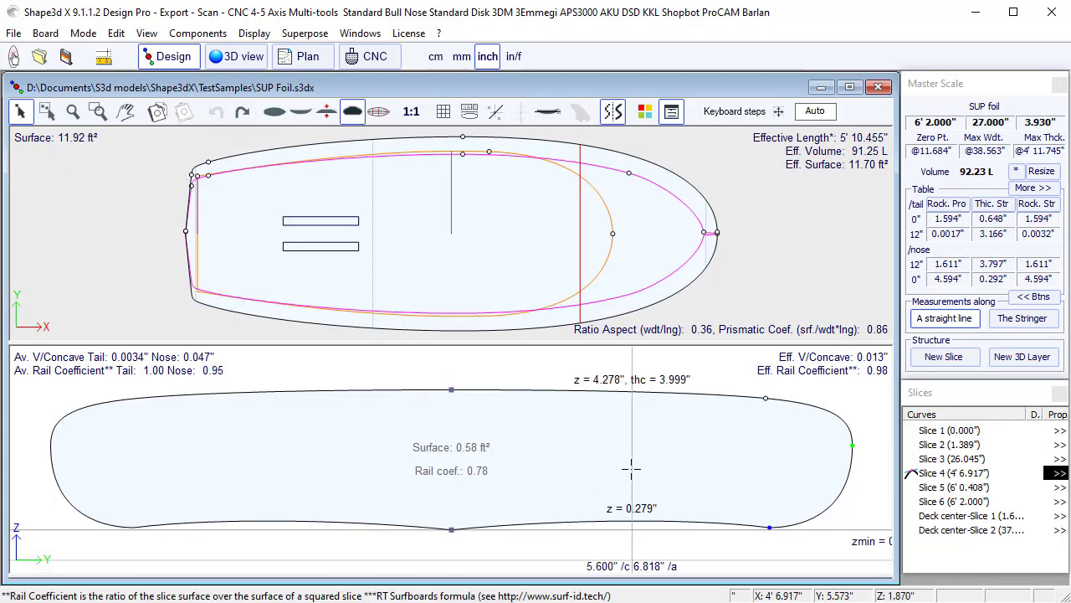
Step: Resize the board to 6' 4" length and 5" thickness with the V/Concave resized with Thickness
left_click(102, 59)
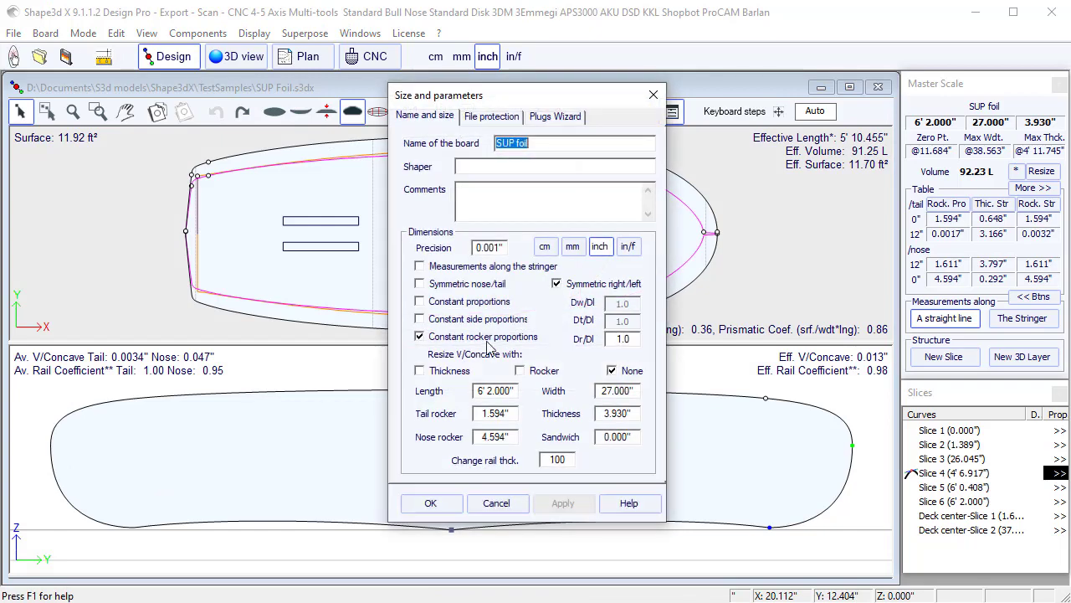
left_click(444, 374)
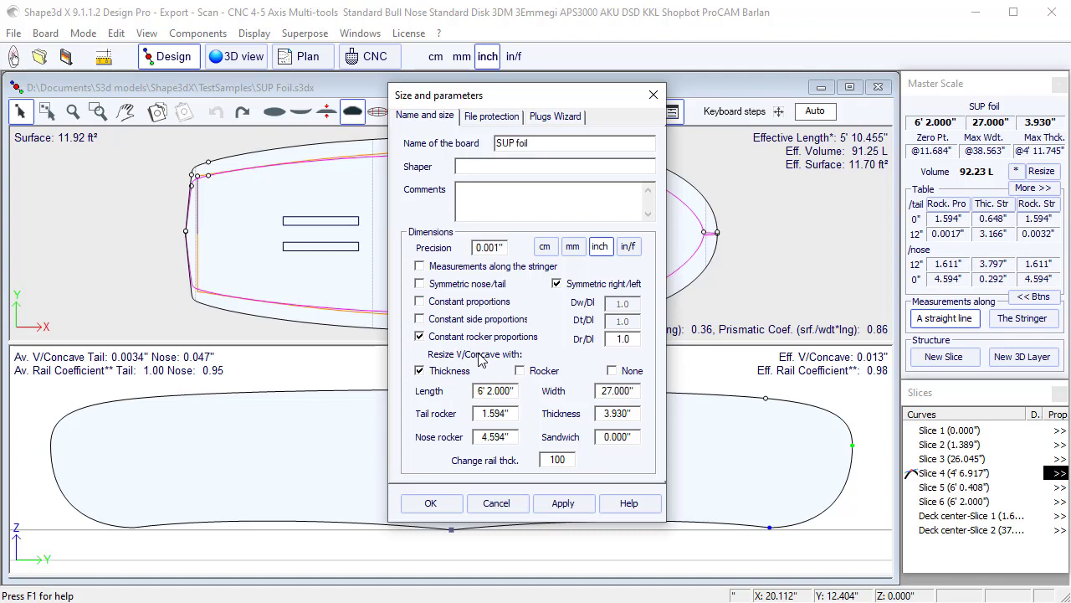
double_click(491, 391)
type("4")
left_click_drag(603, 413, 623, 408)
type("5")
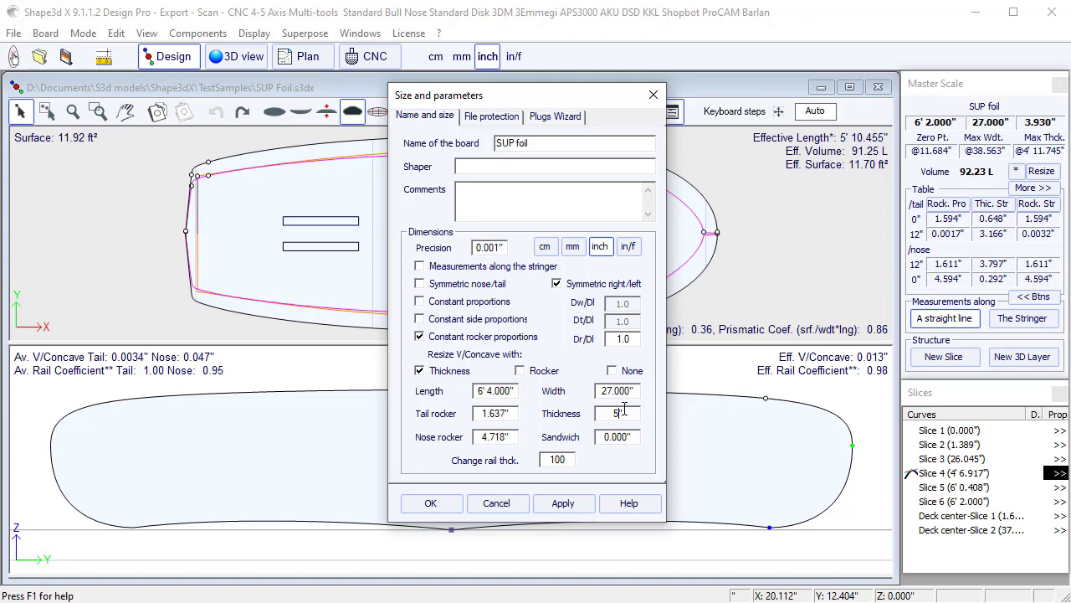
left_click(429, 507)
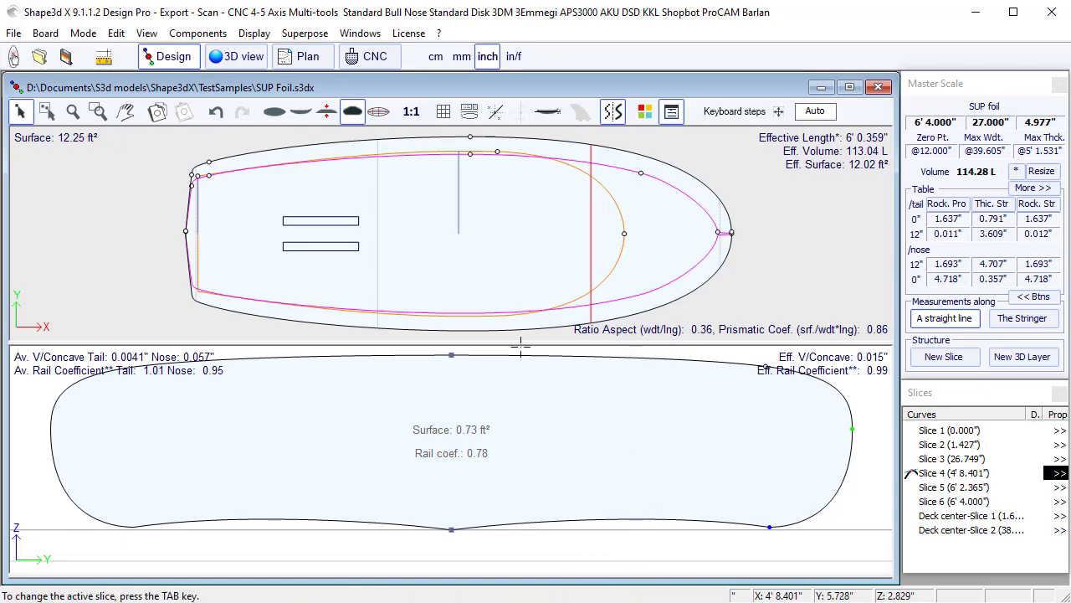
Step: Undo the thickness-based resize and reactivate slice 4 in the top view
left_click(223, 115)
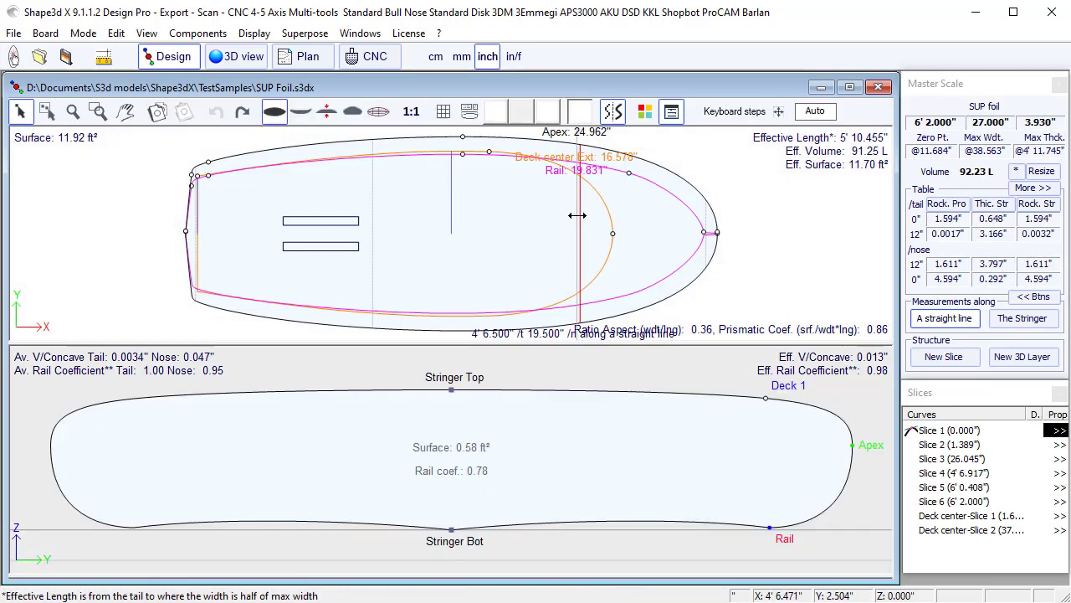
double_click(578, 215)
Step: Resize the board to 6' 4" length and 5" thickness with the V/Concave resized with Rocker
left_click(103, 60)
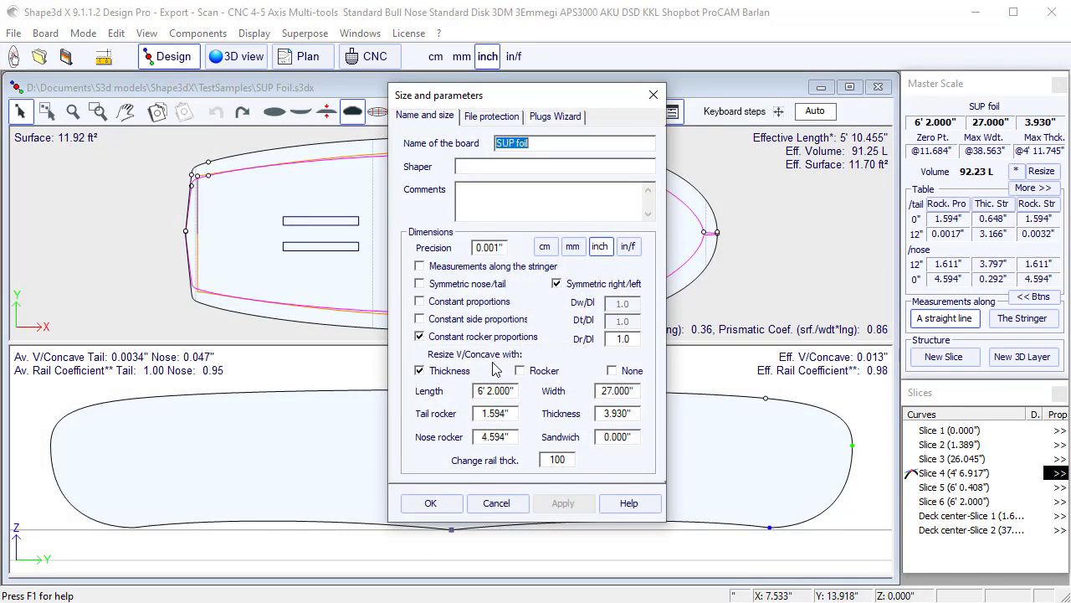
left_click(540, 374)
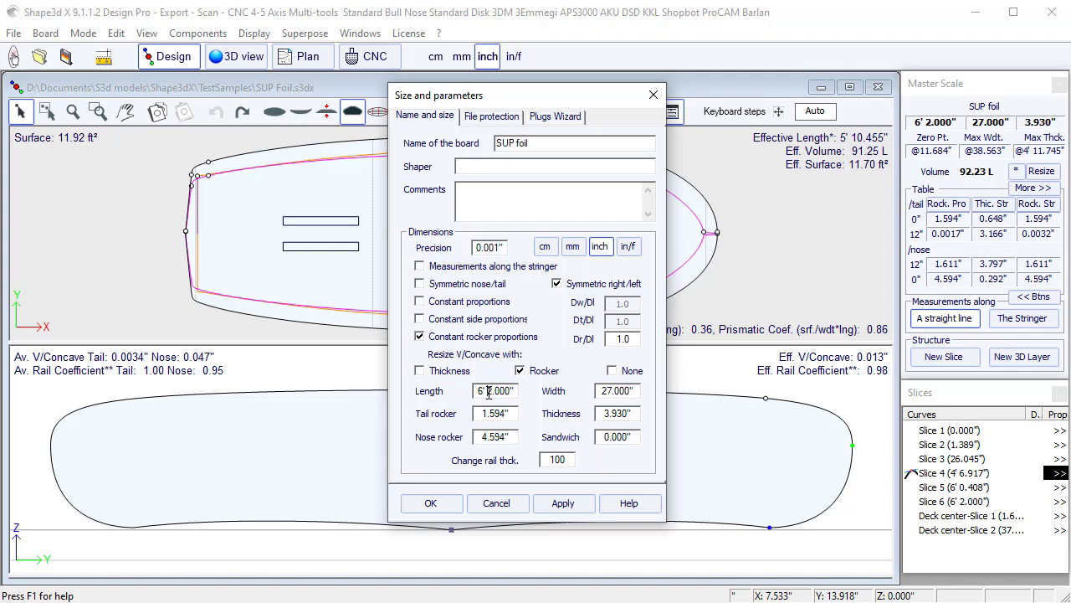
left_click_drag(486, 391, 492, 391)
type("4")
left_click(616, 413)
left_click_drag(604, 413, 624, 415)
type("5")
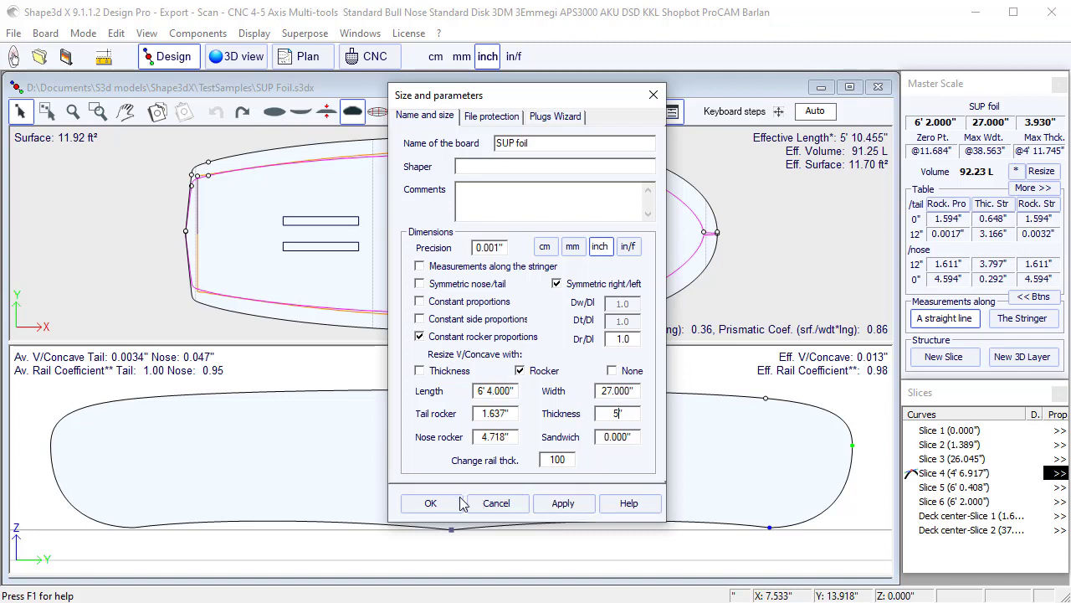
left_click(430, 502)
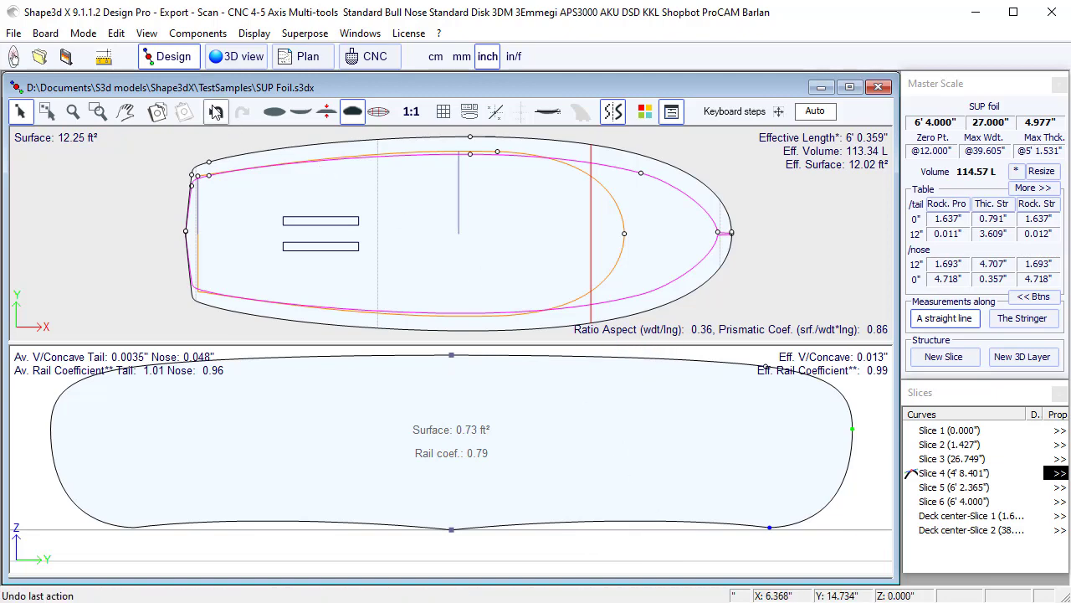
Step: Undo the rocker-based resize and make slice 3 the active slice
left_click(216, 111)
left_click(452, 280)
left_click(374, 200)
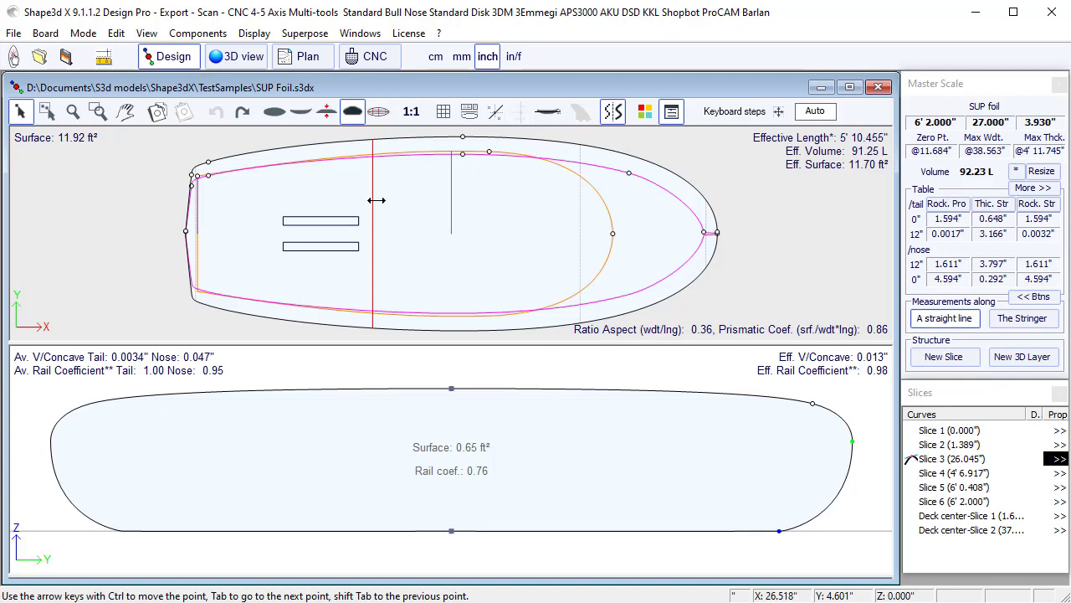
Step: Highlight the Fin twin boxes and the FCS SUP handle 1 in the top view, and turn on the handle's display
left_click(323, 221)
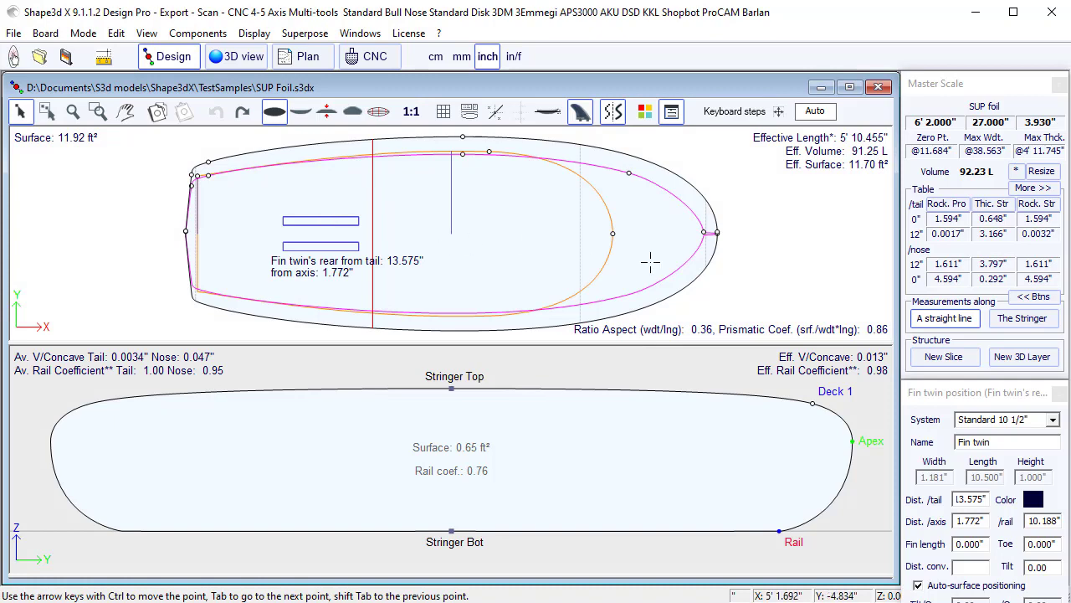
left_click(812, 235)
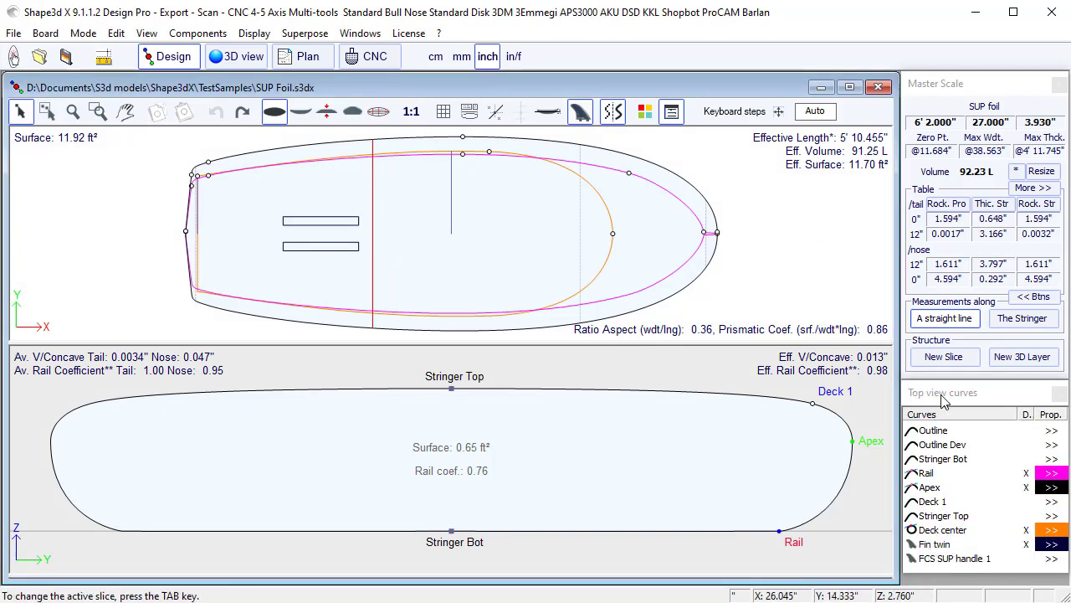
left_click(935, 545)
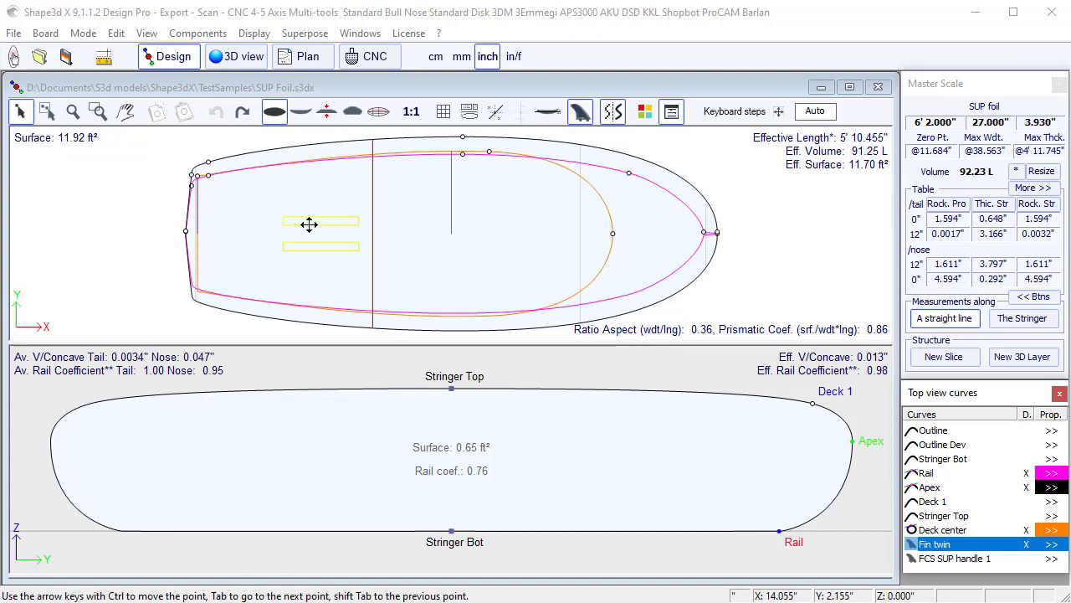
left_click(954, 562)
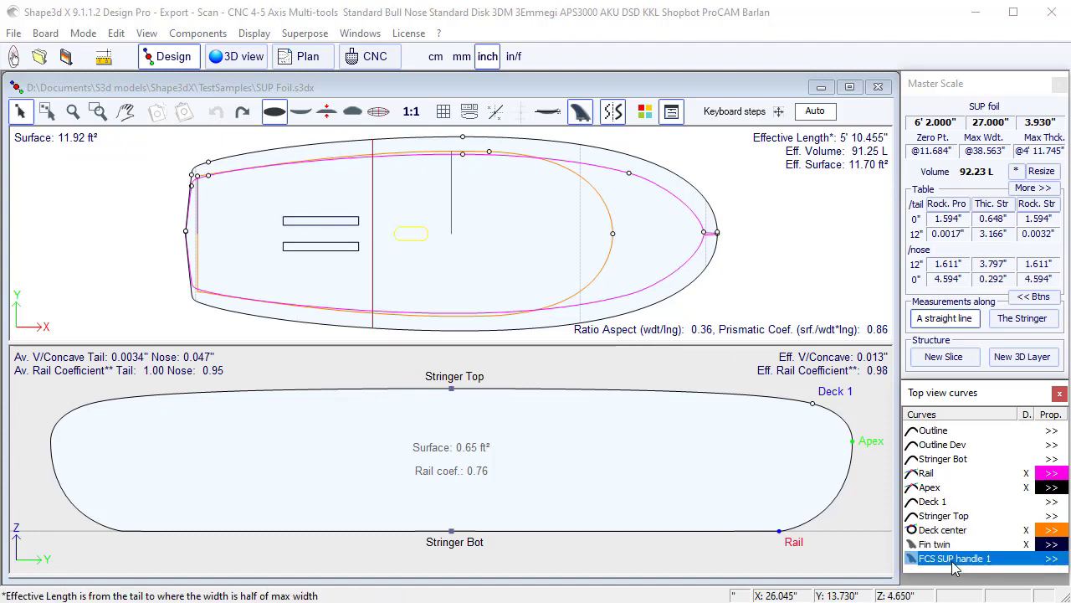
left_click(1027, 559)
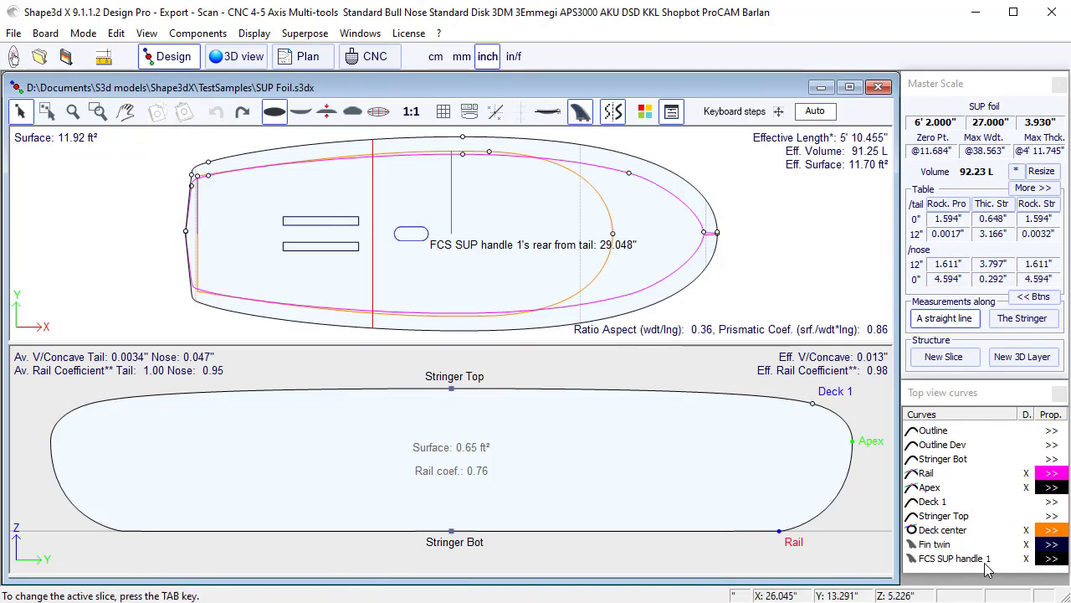
Step: Open the plug properties of Fin twin and examine its fixed-position settings relative to tail, nose, center and rail
left_click(939, 557)
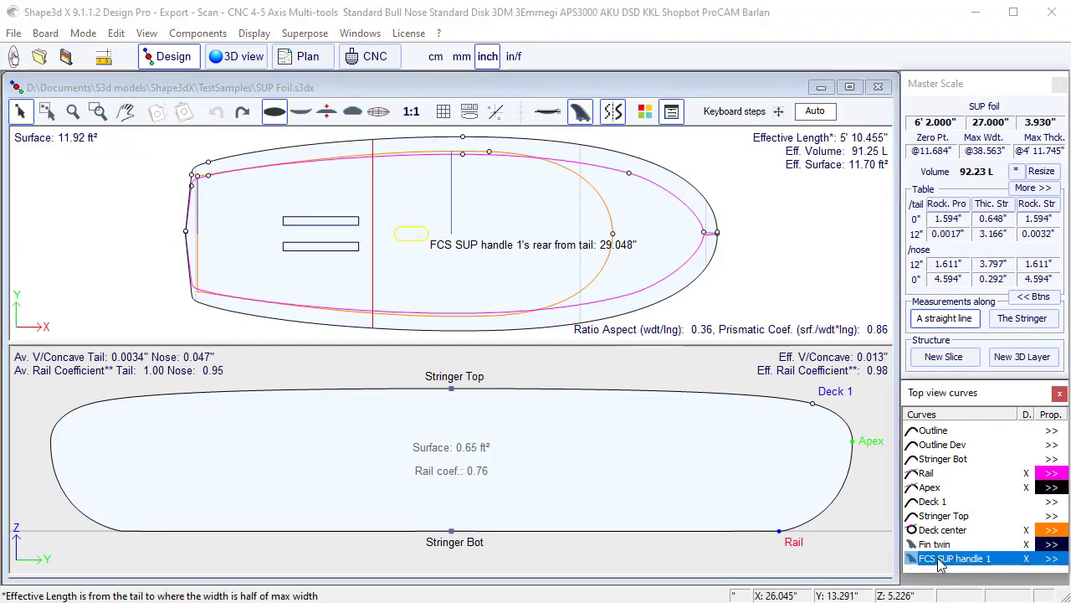
left_click(939, 544)
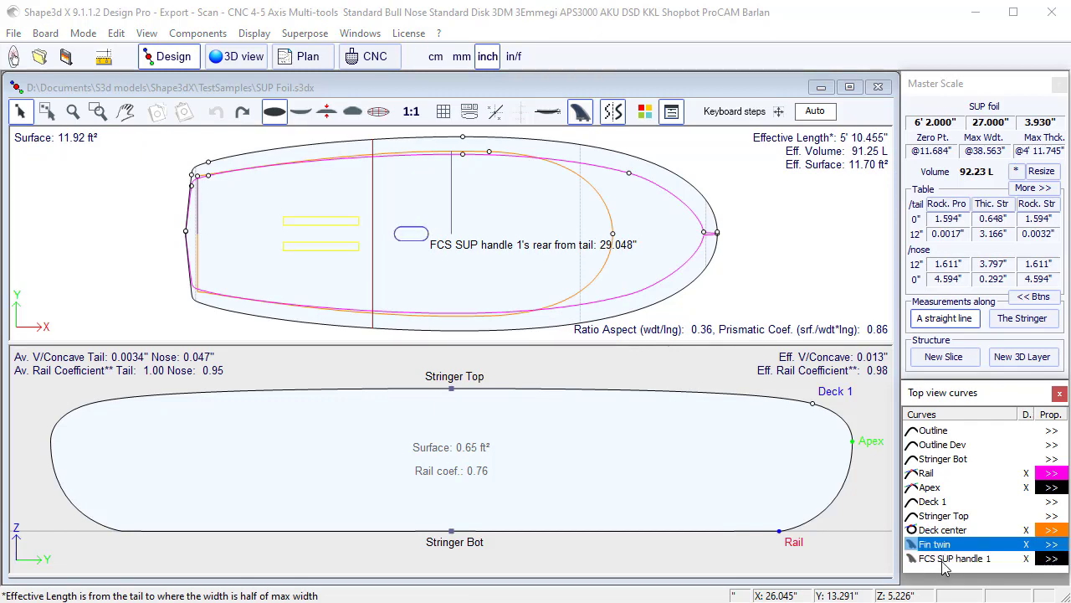
left_click(1051, 545)
left_click_drag(989, 153, 988, 131)
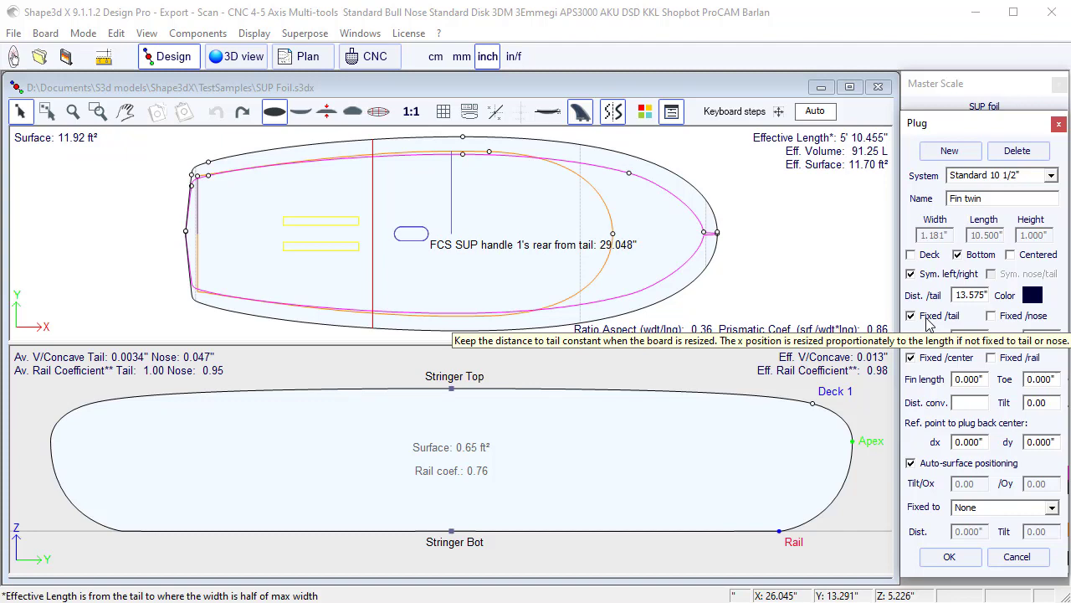
left_click(1008, 327)
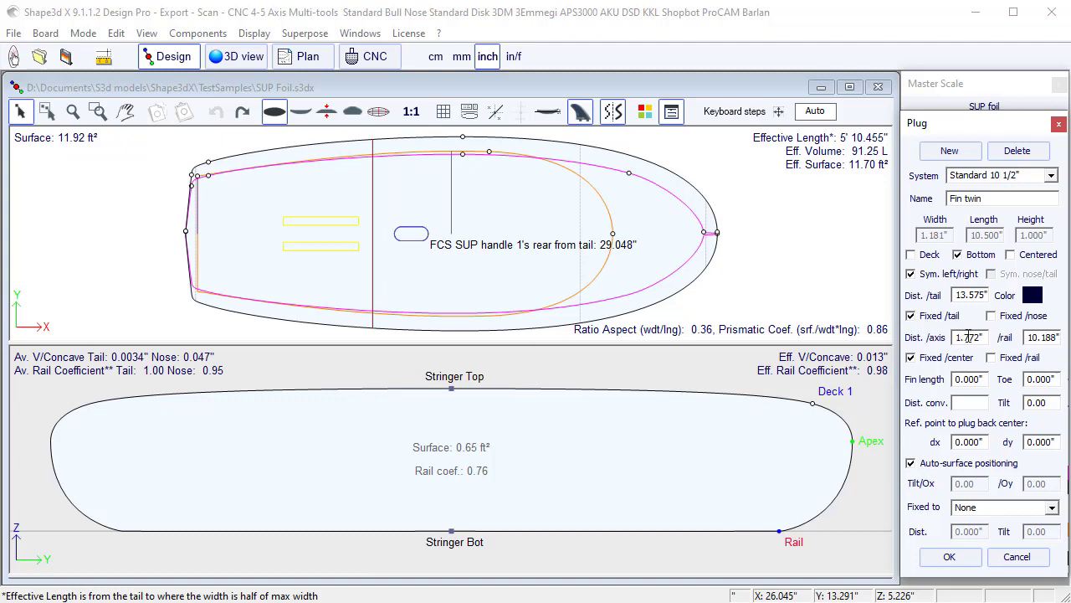
Step: Examine the Fin twin plug's axis distance, fin length, tilt, reference point and Fixed to options, and close its properties
left_click_drag(955, 336, 983, 332)
left_click_drag(957, 379, 989, 379)
left_click_drag(1042, 405, 1022, 403)
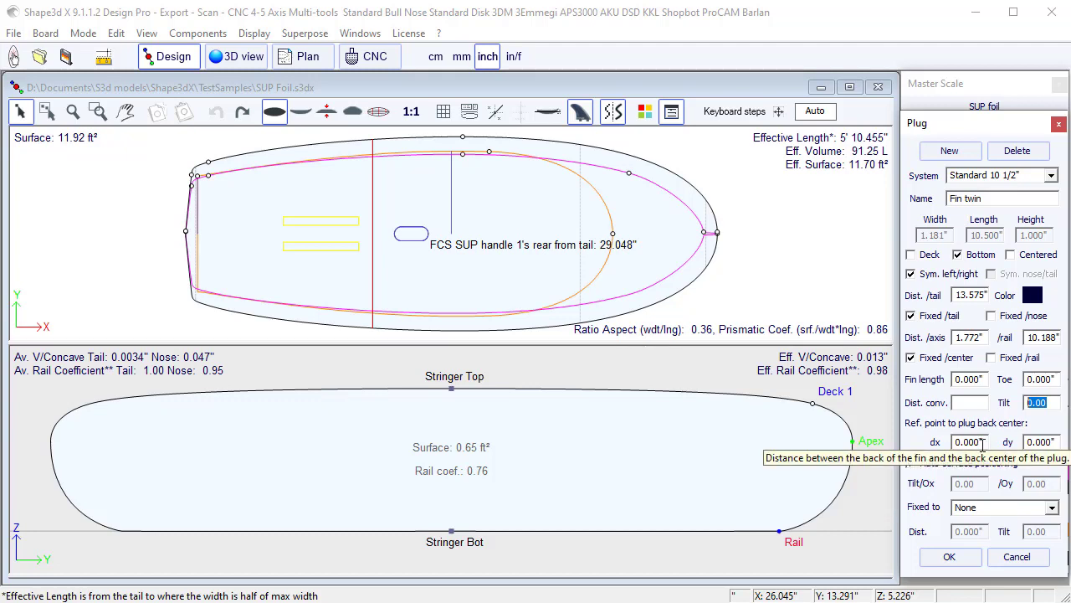
left_click_drag(982, 449, 964, 450)
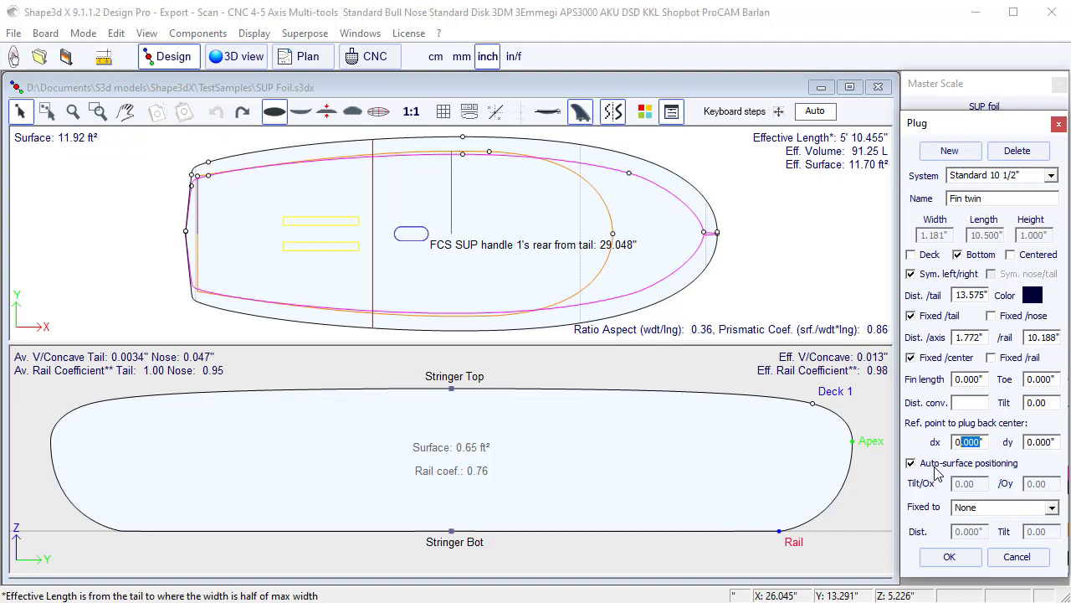
left_click(961, 507)
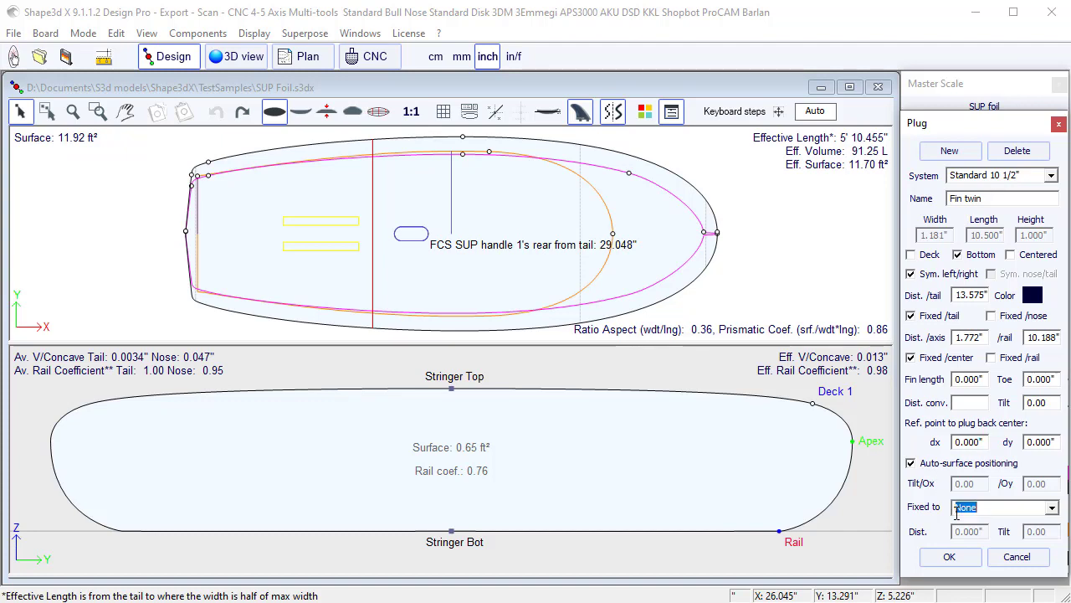
left_click(1052, 508)
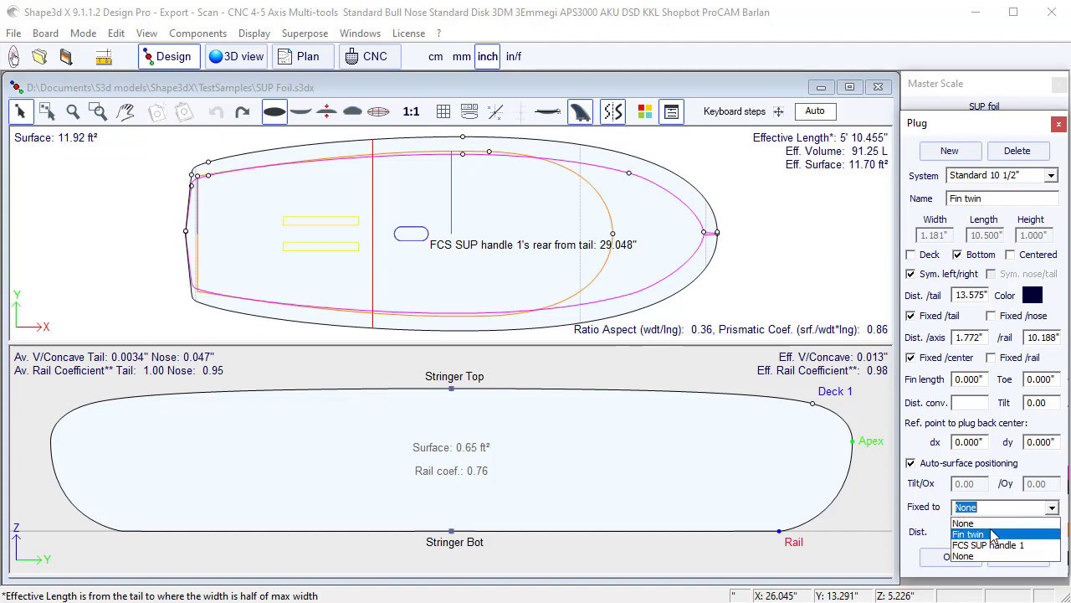
left_click(935, 515)
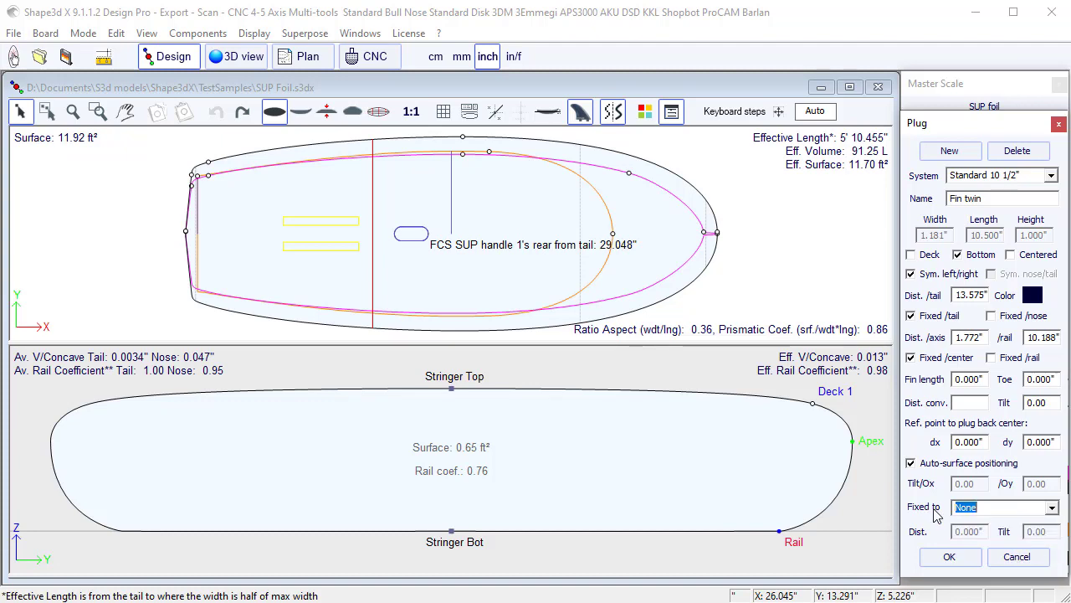
left_click(949, 556)
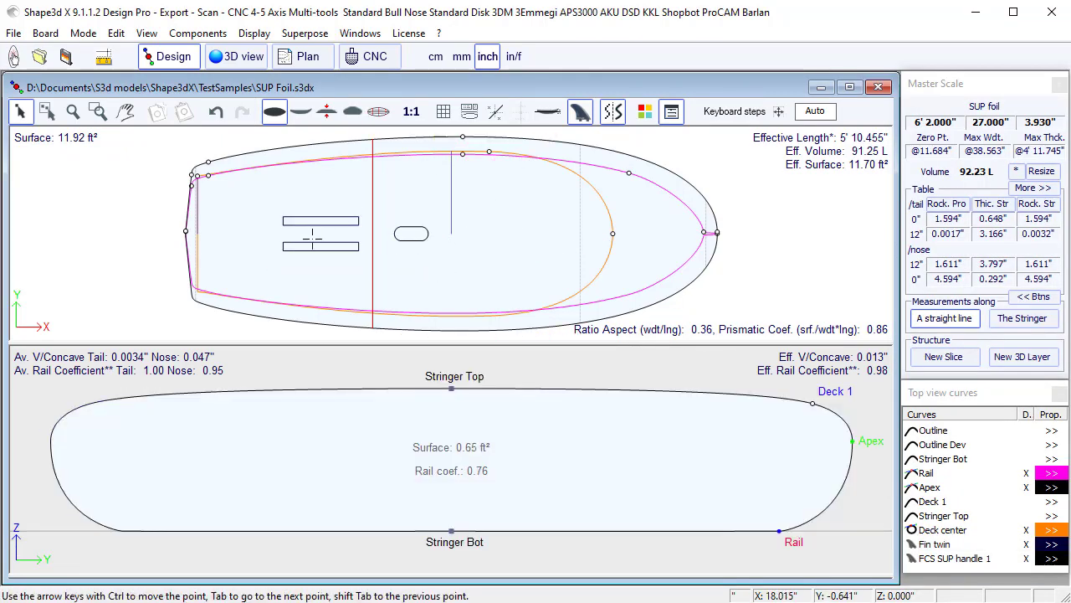
Step: Collapse the extra Master Scale buttons and review the Fin twin's full plug properties from its position settings
left_click(1033, 296)
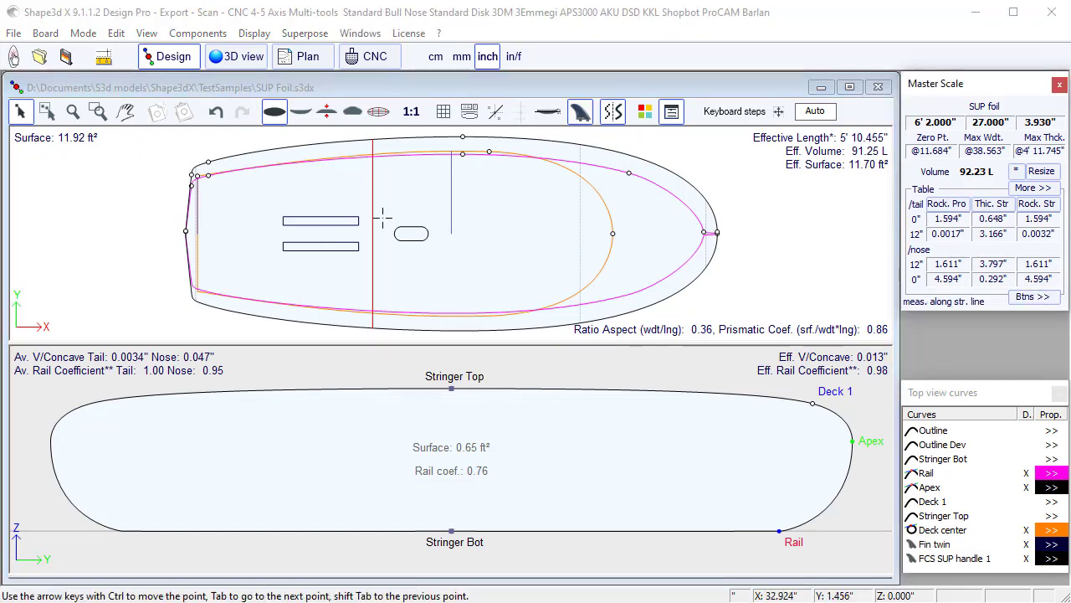
left_click(335, 220)
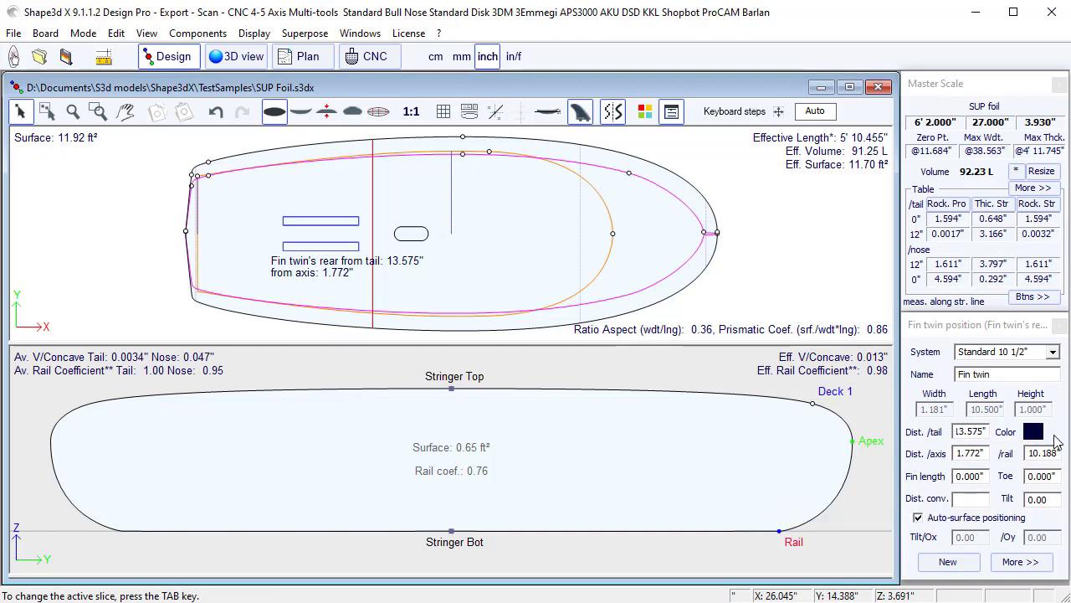
left_click(1020, 562)
left_click(1019, 563)
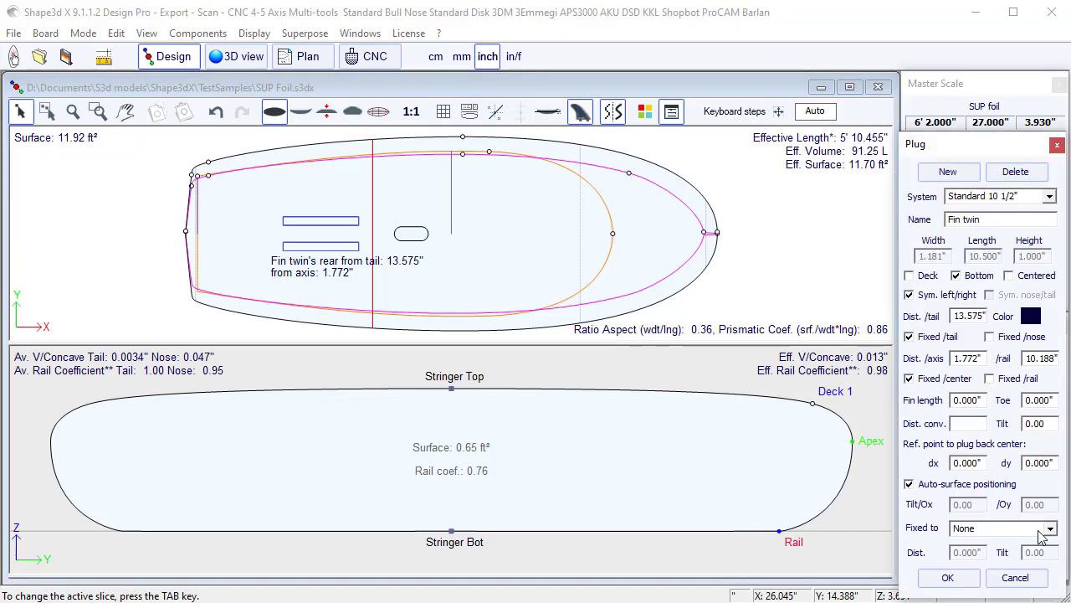
left_click(1057, 146)
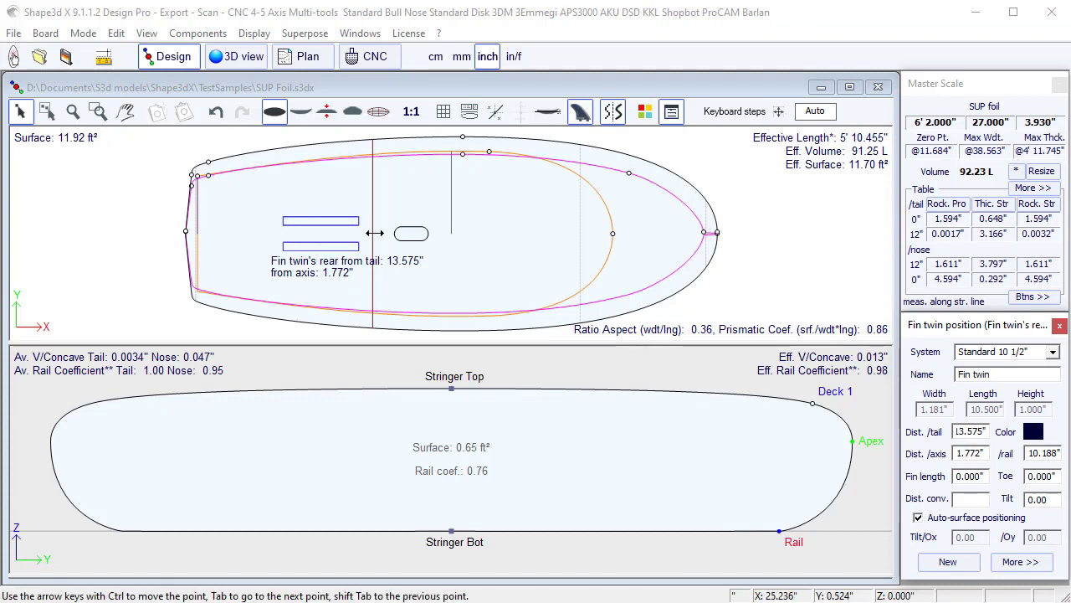
Step: Reposition the FCS SUP handle 1 label below the handle and the Fin twin label above its boxes, and check them in the plan
left_click(408, 235)
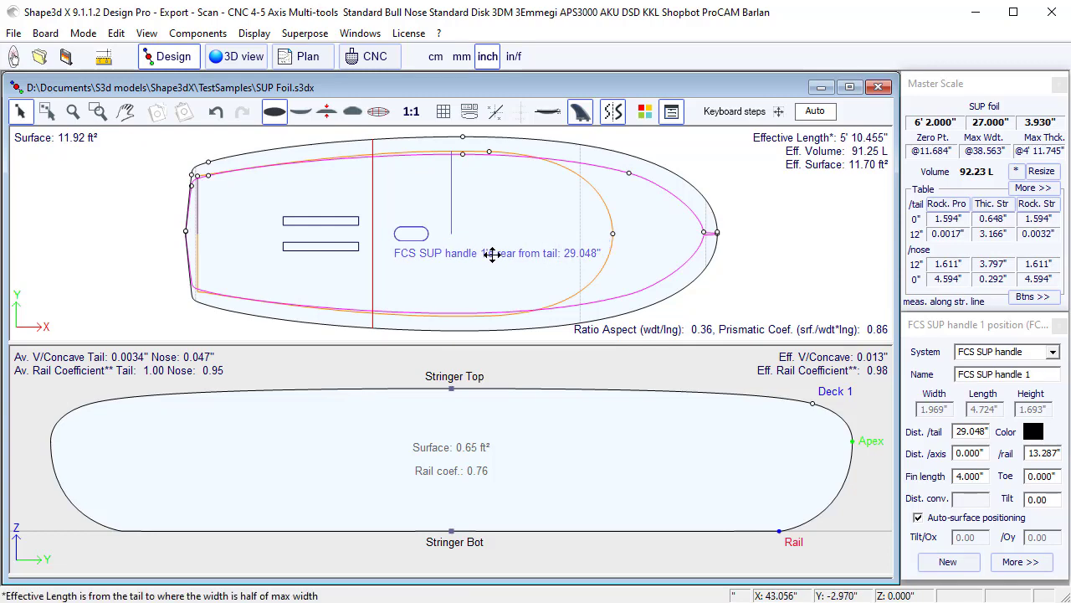
left_click(295, 247)
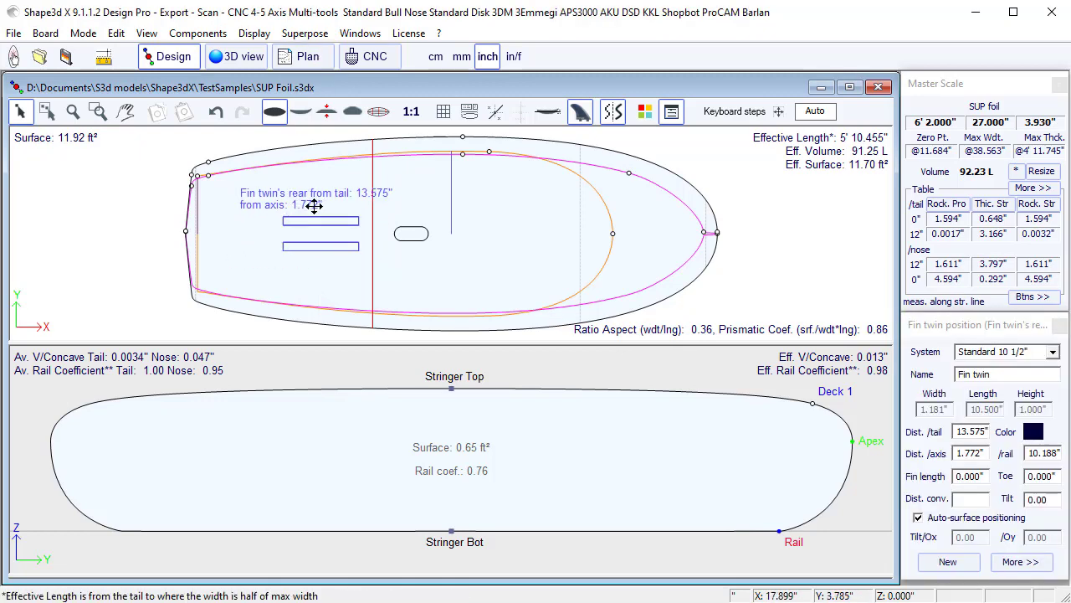
left_click(310, 56)
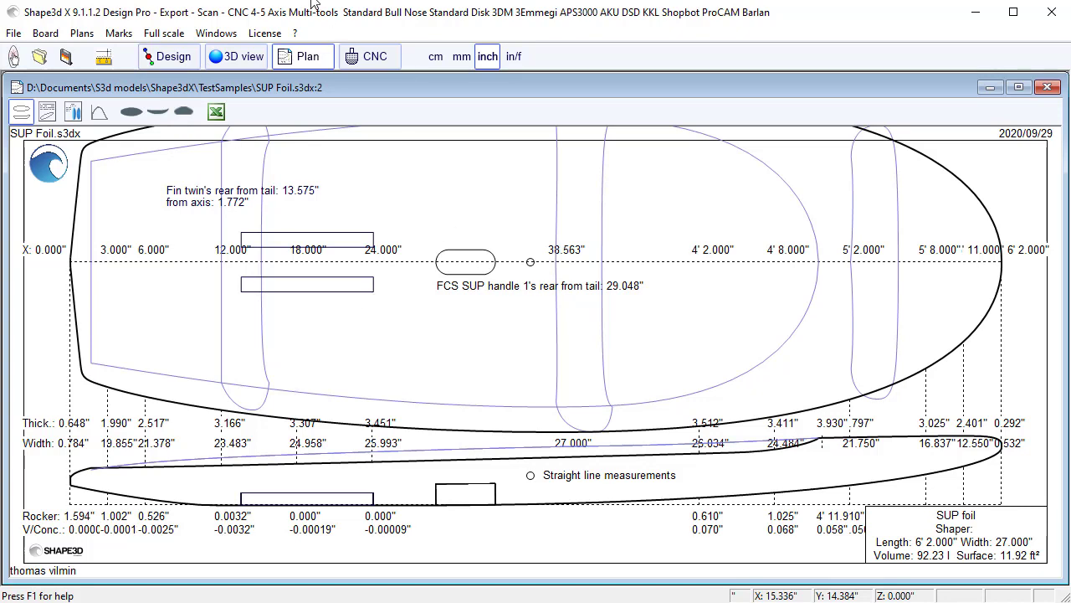
Step: Move the Fin twin position label below the fin boxes in the design, check it on the plan, and return to the design
left_click(172, 57)
left_click(266, 205)
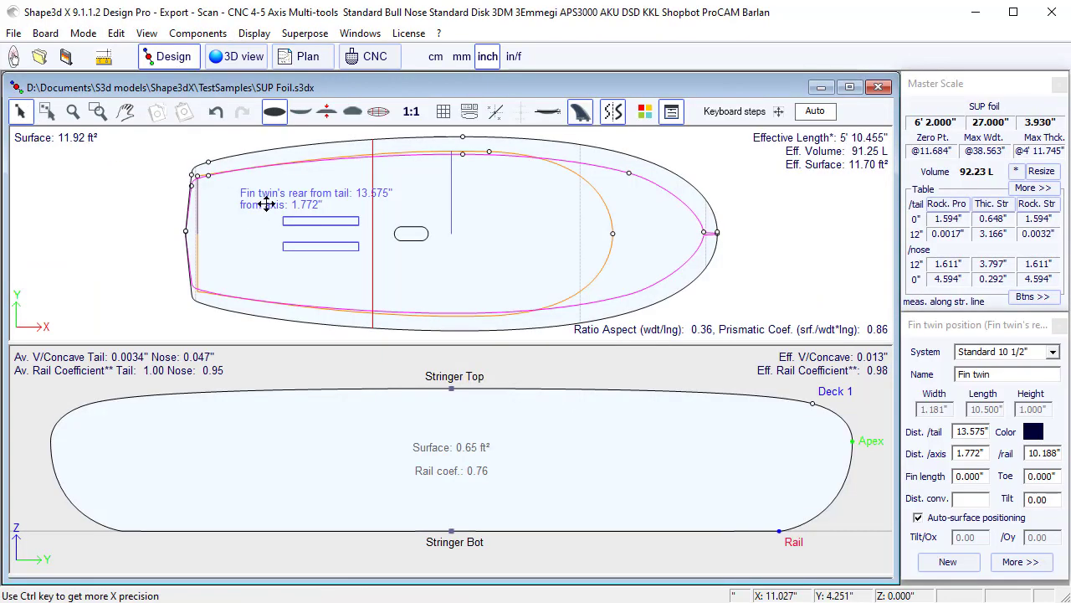
mouse_move(267, 204)
left_mouse_down()
mouse_move(277, 237)
mouse_move(315, 270)
left_mouse_up()
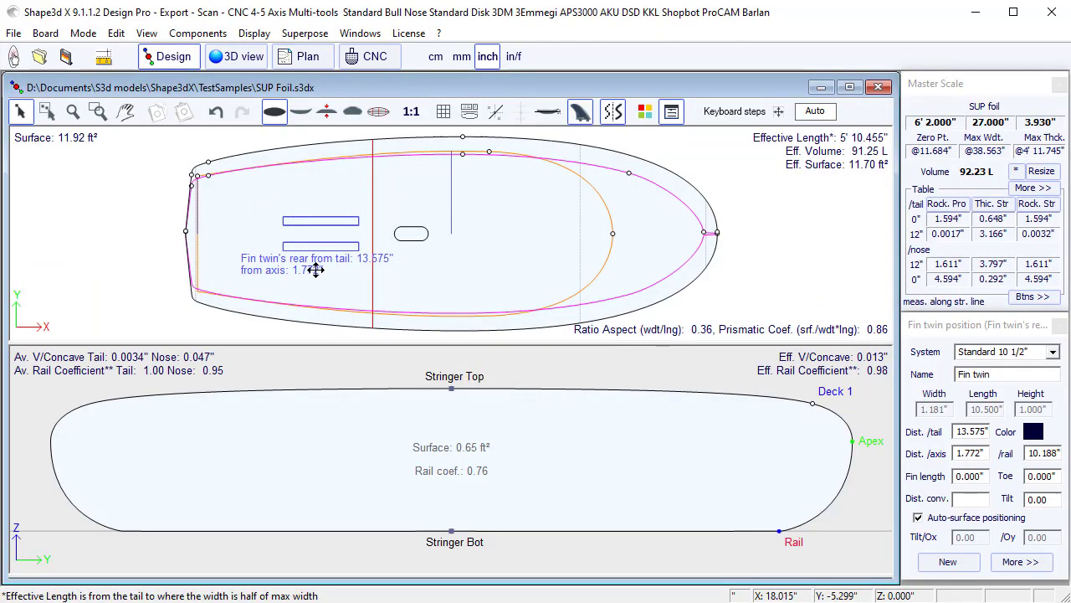
left_click(301, 56)
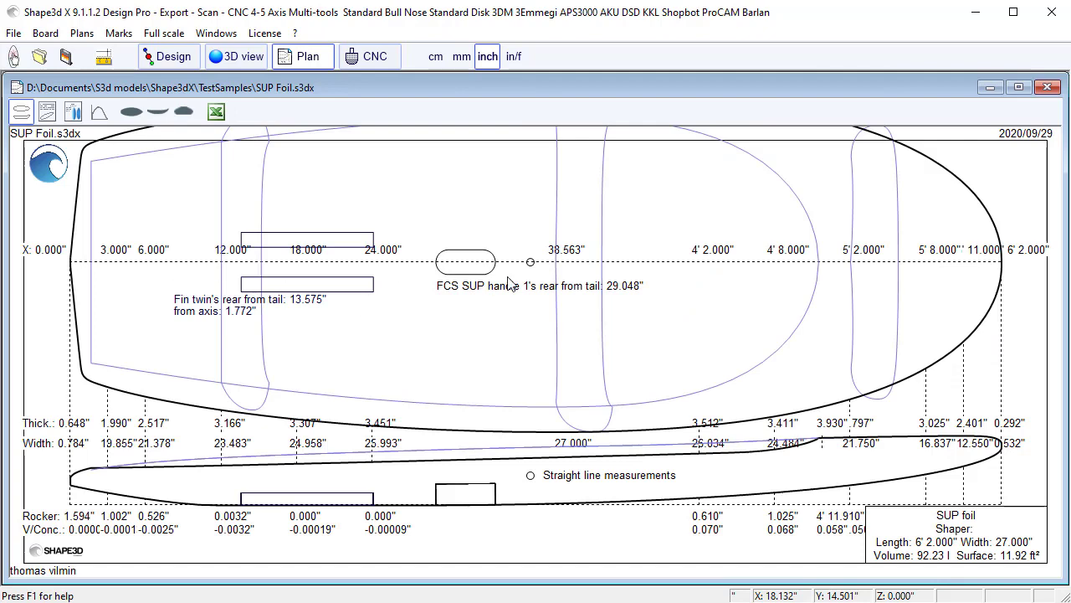
left_click(175, 53)
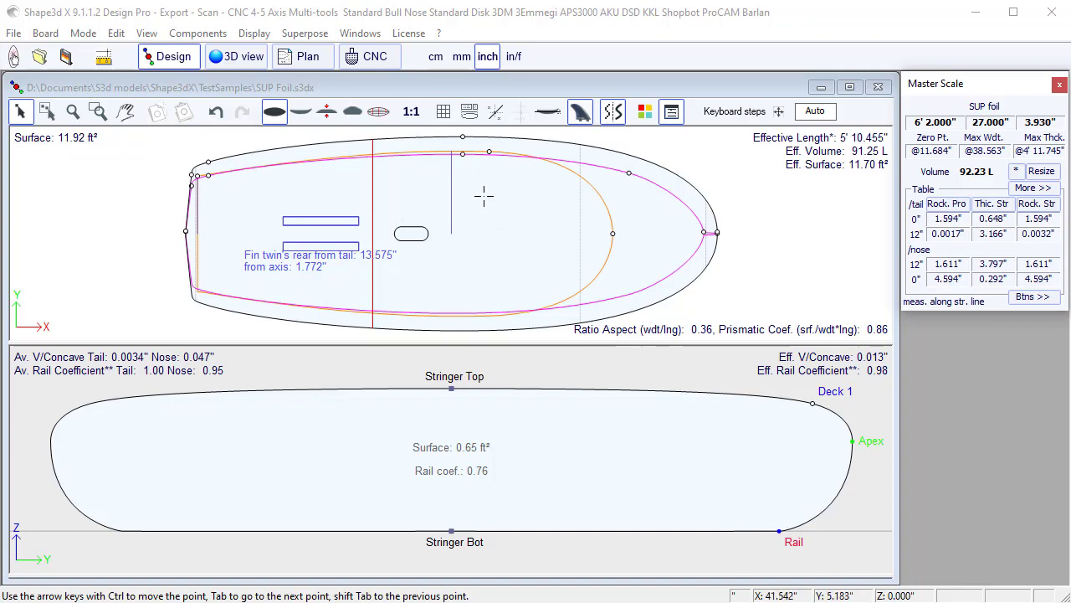
Step: Add footstrap plugs with the Plugs Wizard, using 1 rear and 2 front footstraps
right_click(411, 174)
mouse_move(492, 293)
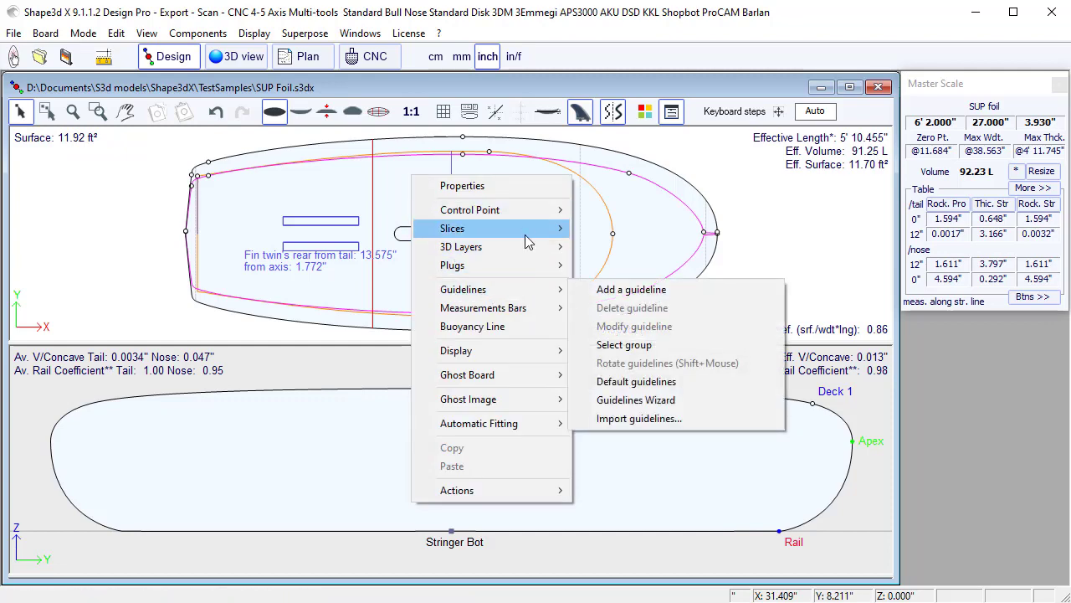
mouse_move(517, 268)
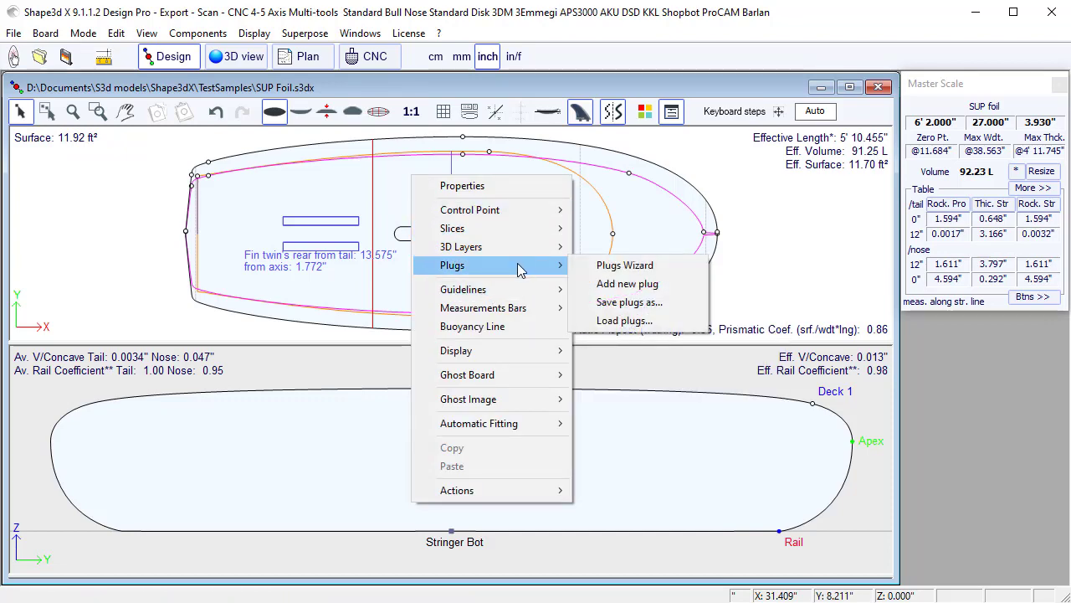
left_click(606, 274)
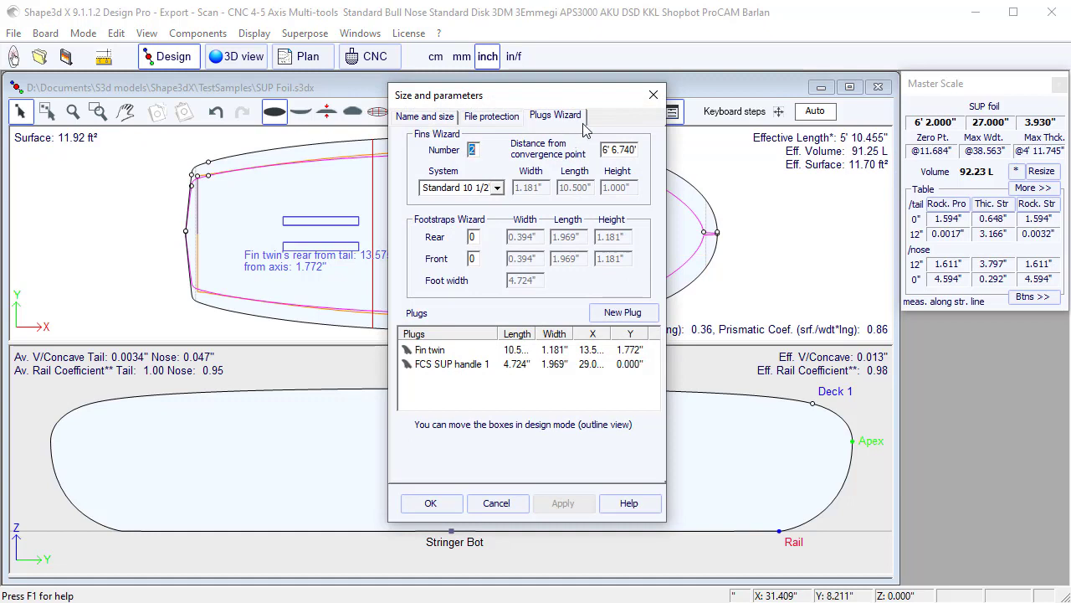
left_click_drag(494, 94, 449, 120)
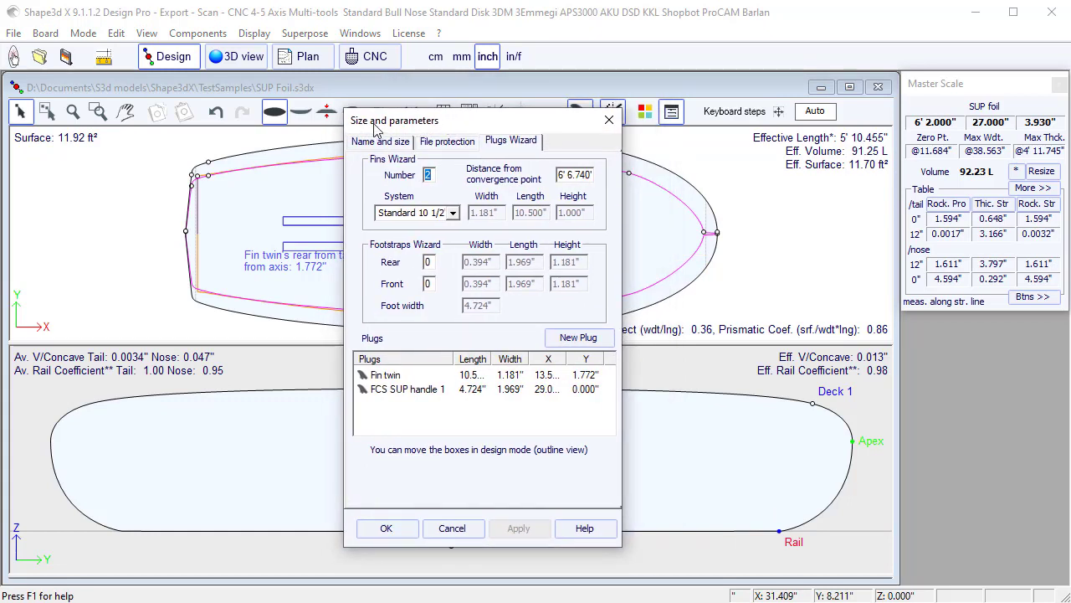
double_click(429, 262)
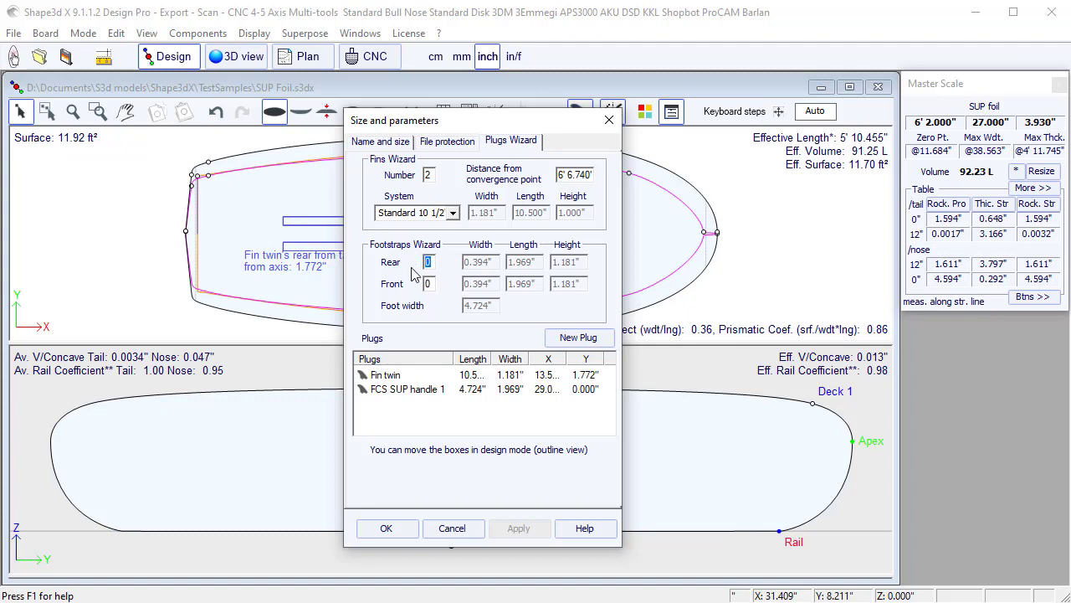
type("1")
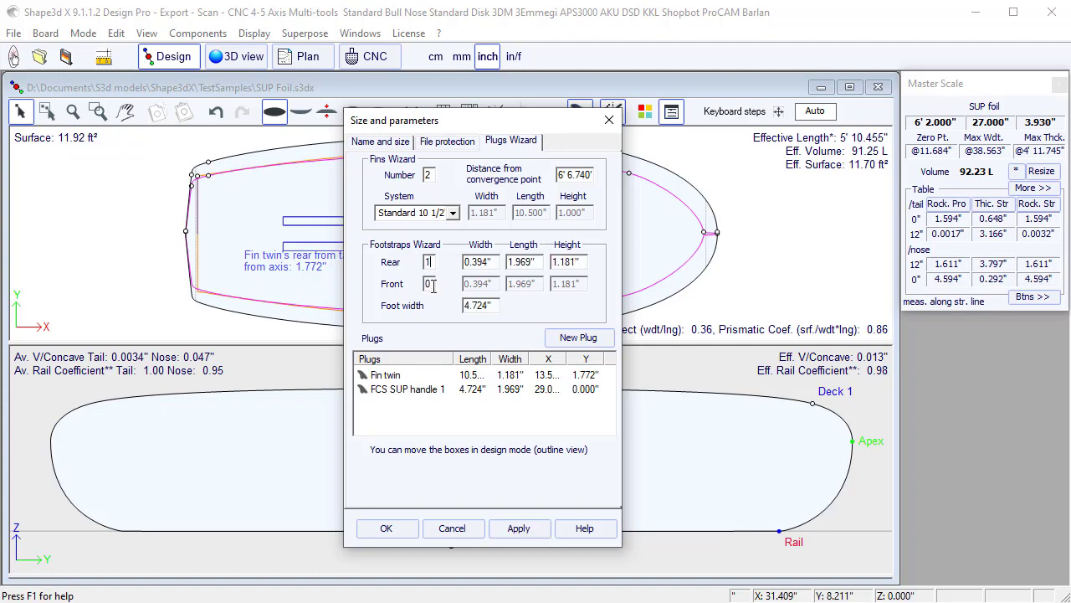
type("2")
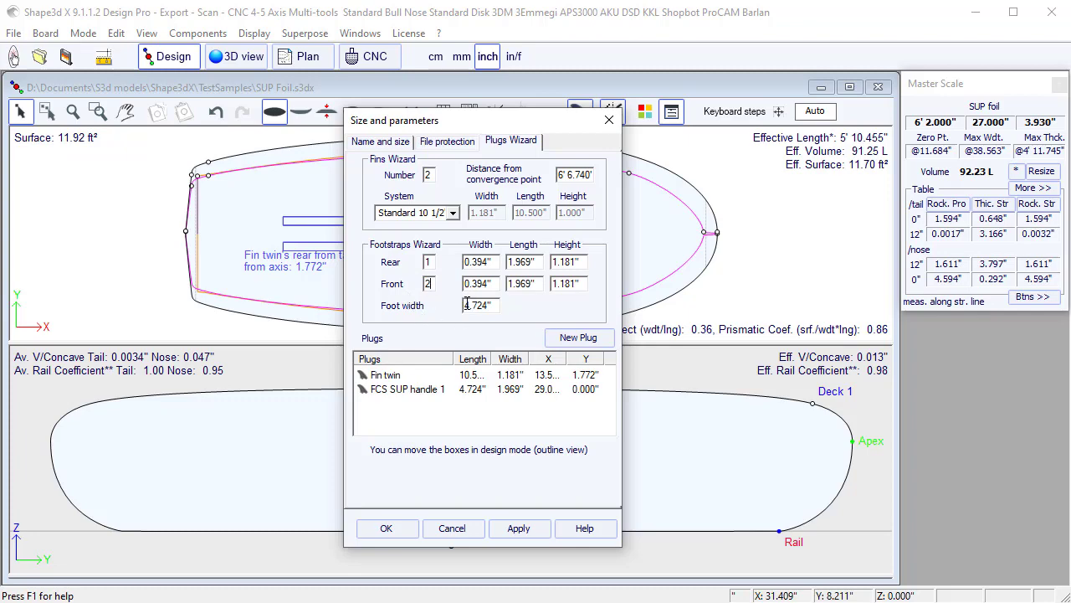
left_click_drag(466, 305, 493, 308)
left_click(385, 528)
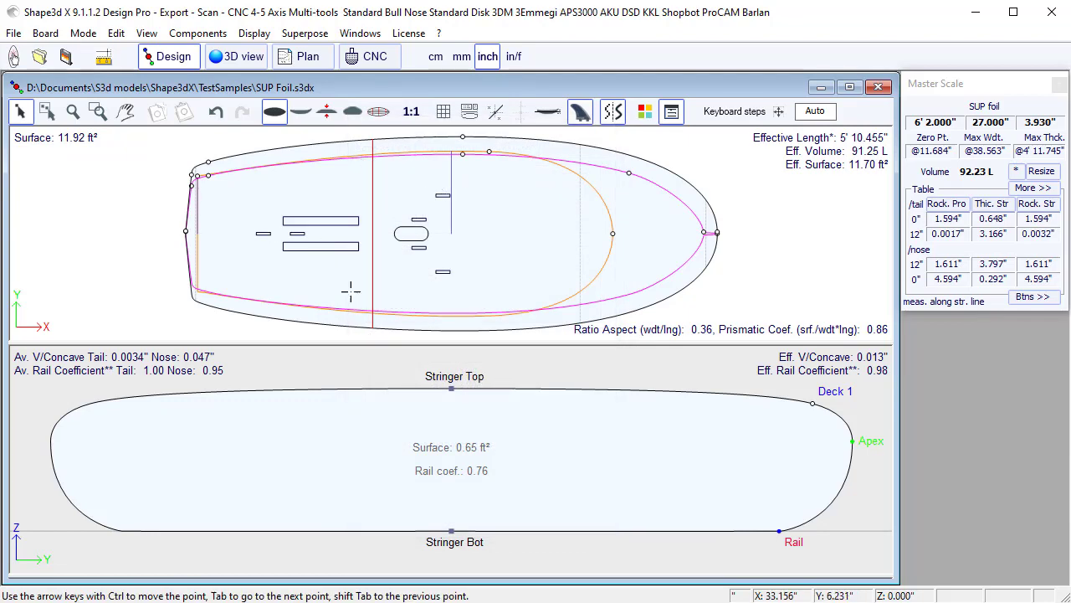
Step: Enlarge the top view and inspect the positions of the rear footstrap plugs and the inner front plugs
left_click_drag(426, 347, 428, 417)
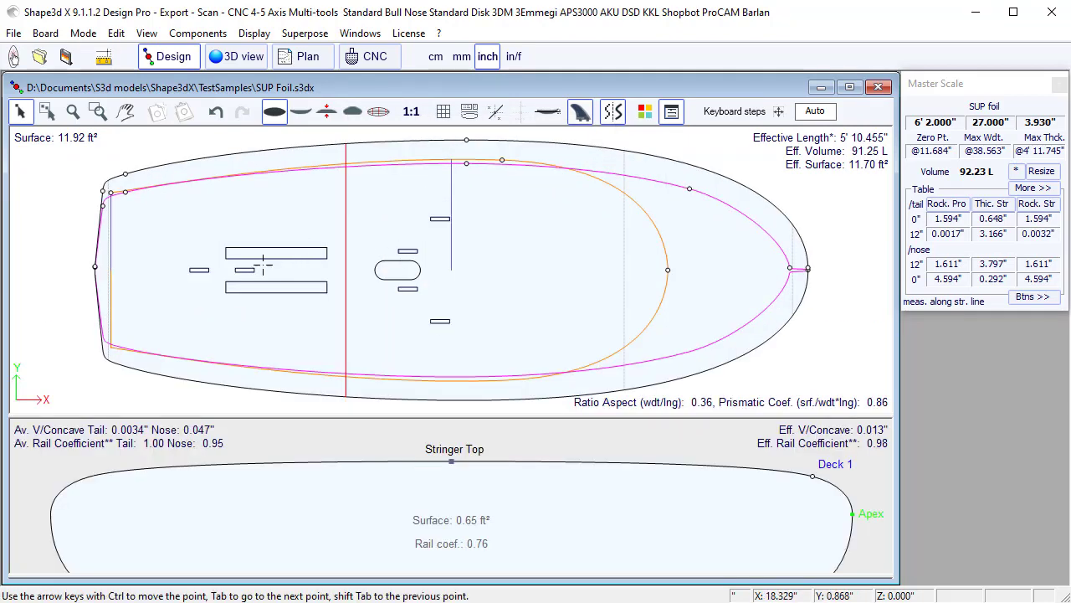
left_click(195, 270)
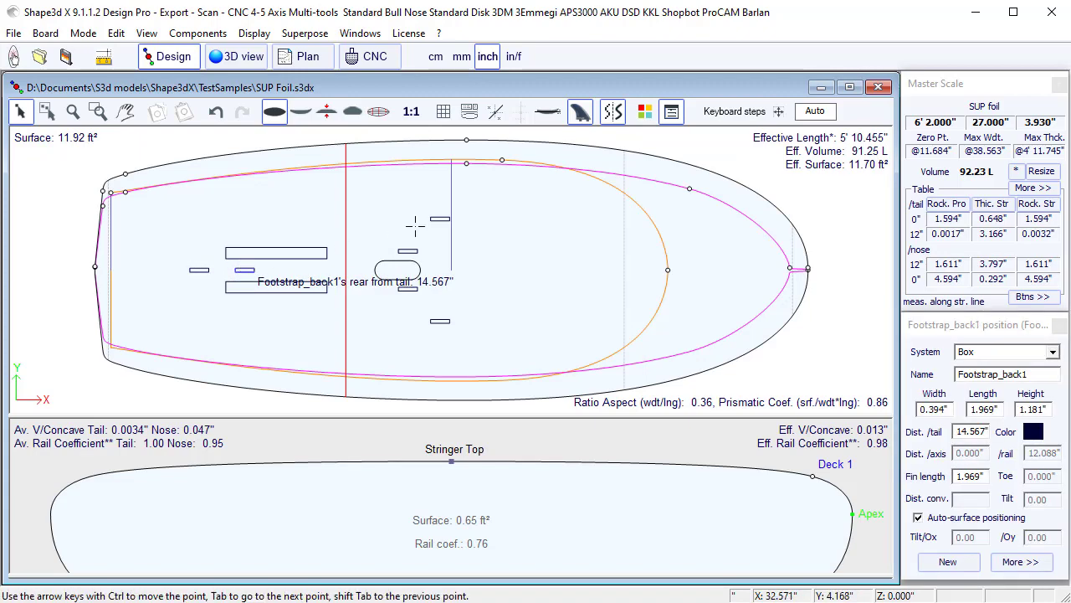
left_click(408, 250)
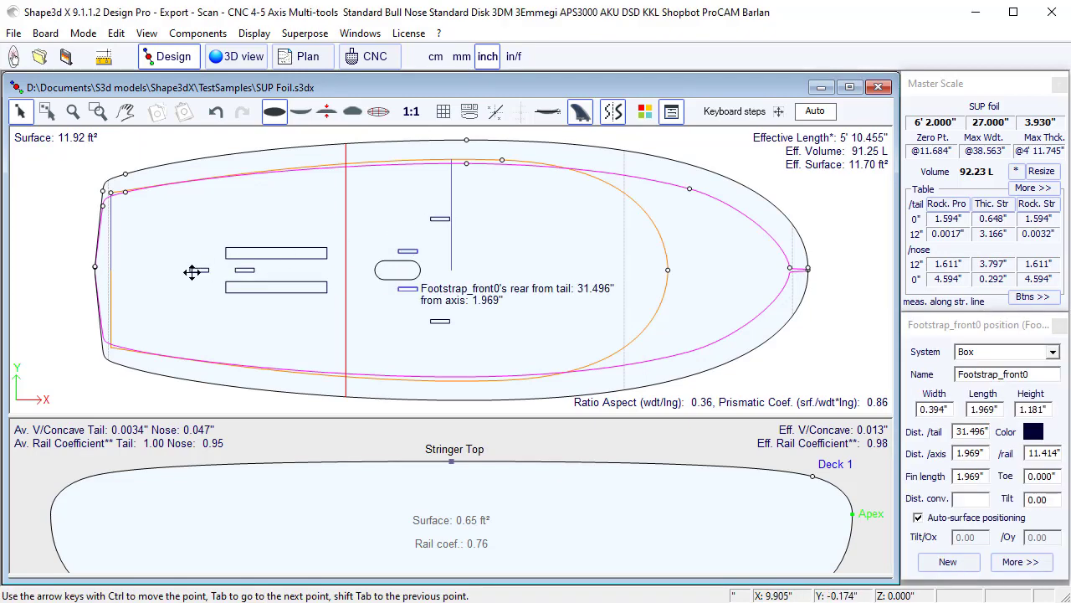
left_click(838, 307)
Step: Locate Footstrap_back0 and Footstrap_back1 in the top view and review the plug properties of Footstrap_back0
scroll(939, 406, "down", 2)
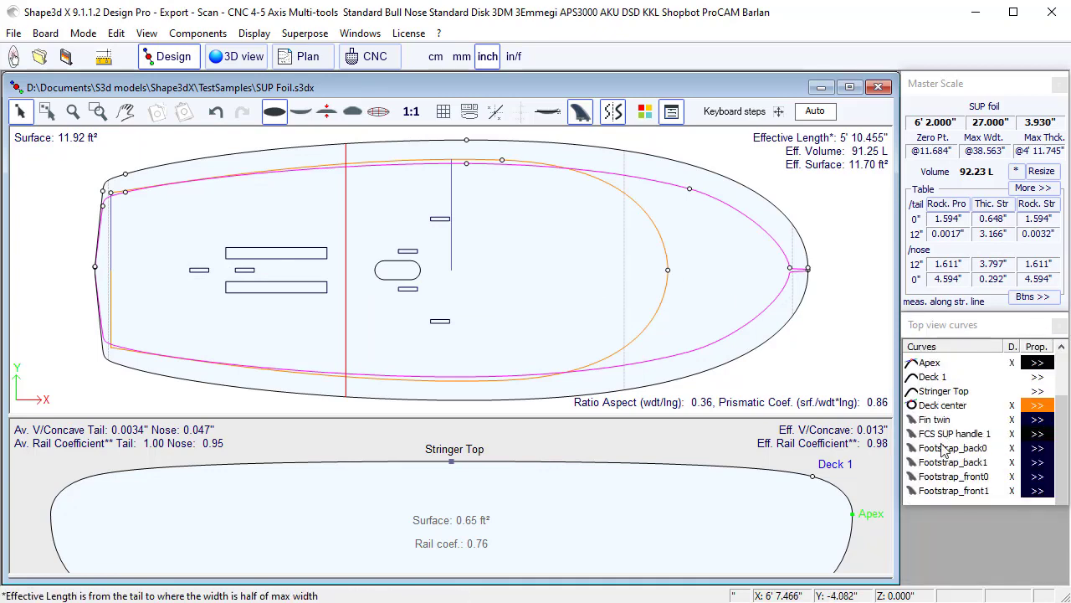
left_click(939, 450)
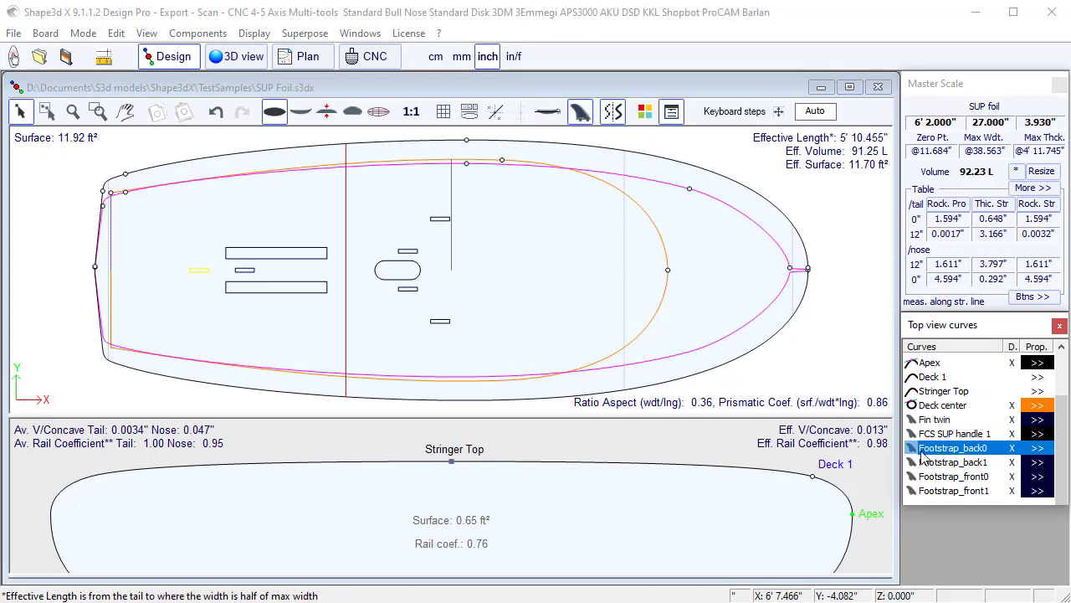
left_click(939, 463)
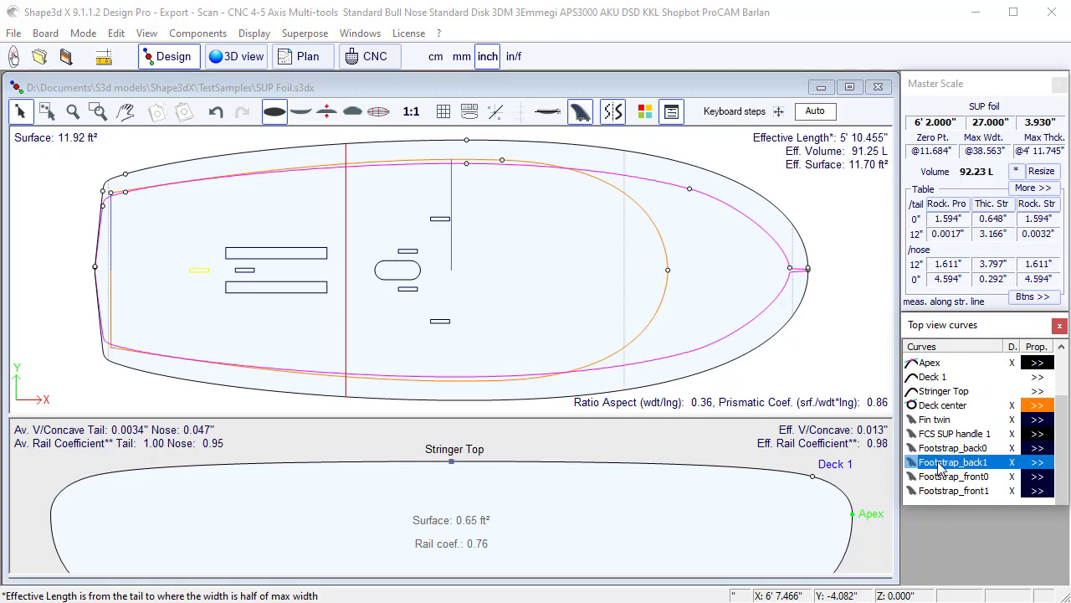
left_click(1041, 449)
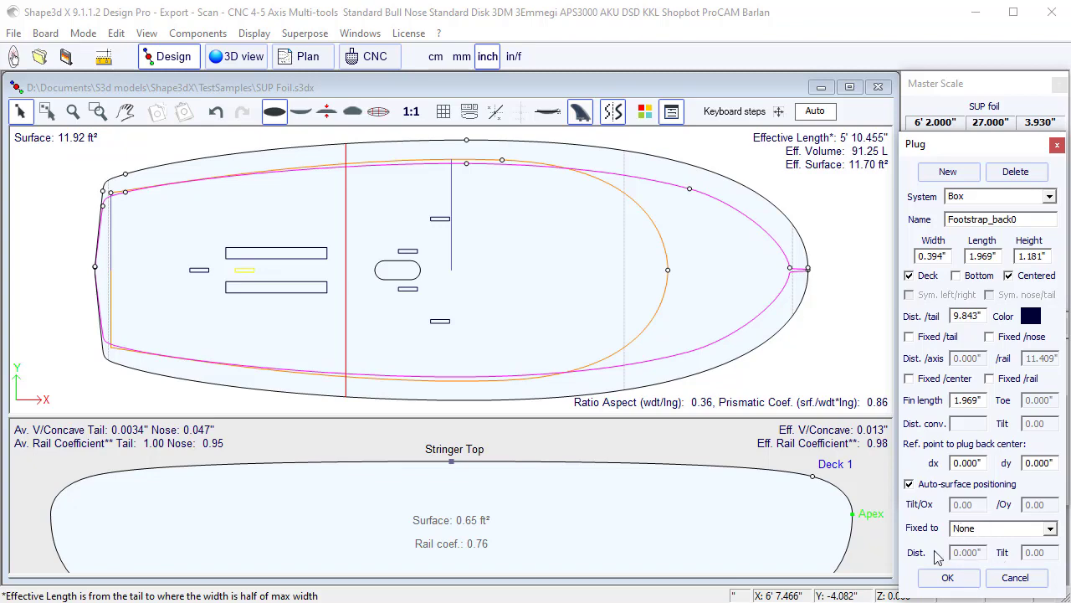
left_click(1057, 145)
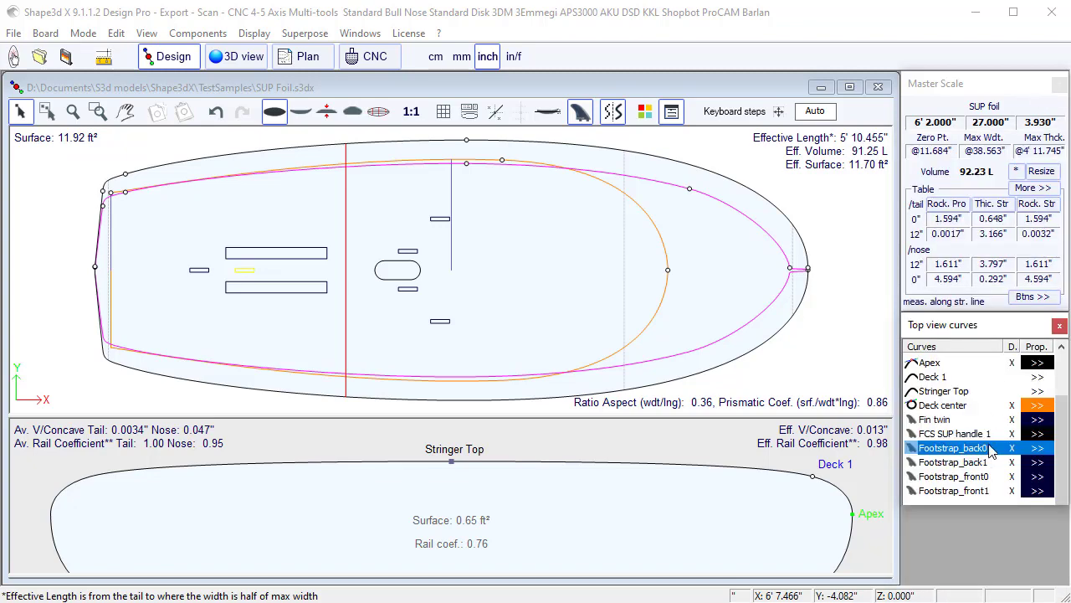
Step: Review the plug properties of Footstrap_back1, keep it fixed to Footstrap_back0 with its current distance, and accept them
left_click(1037, 462)
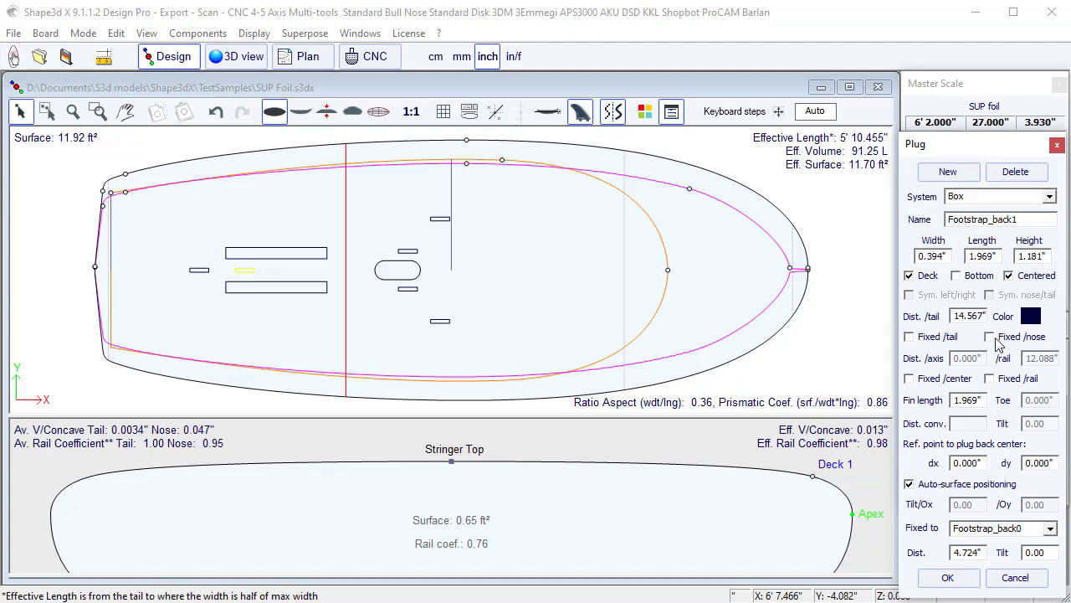
left_click(1050, 528)
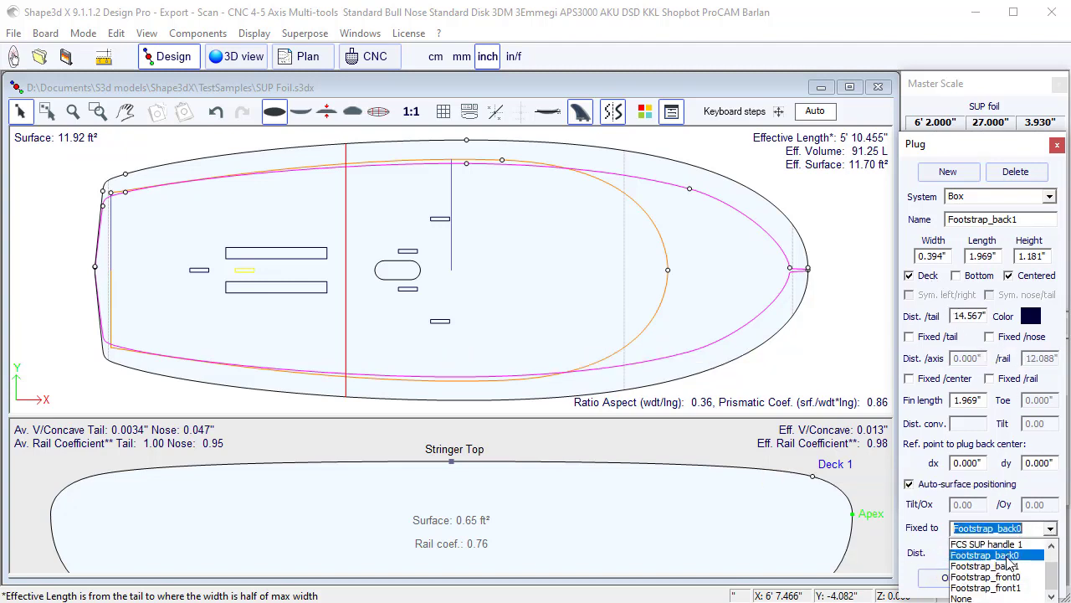
left_click(1009, 556)
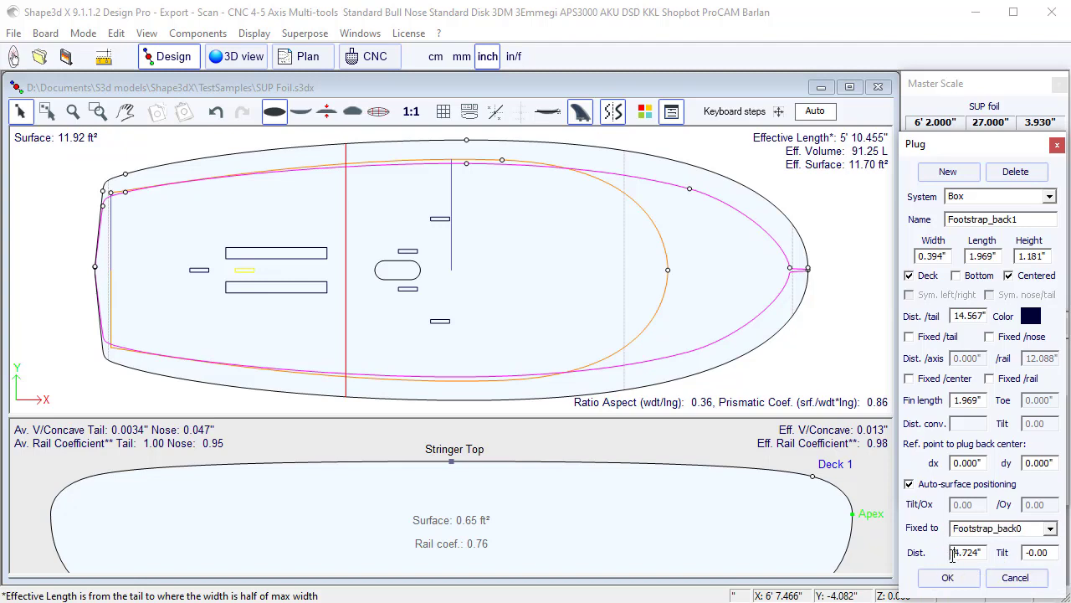
left_click_drag(954, 553, 990, 552)
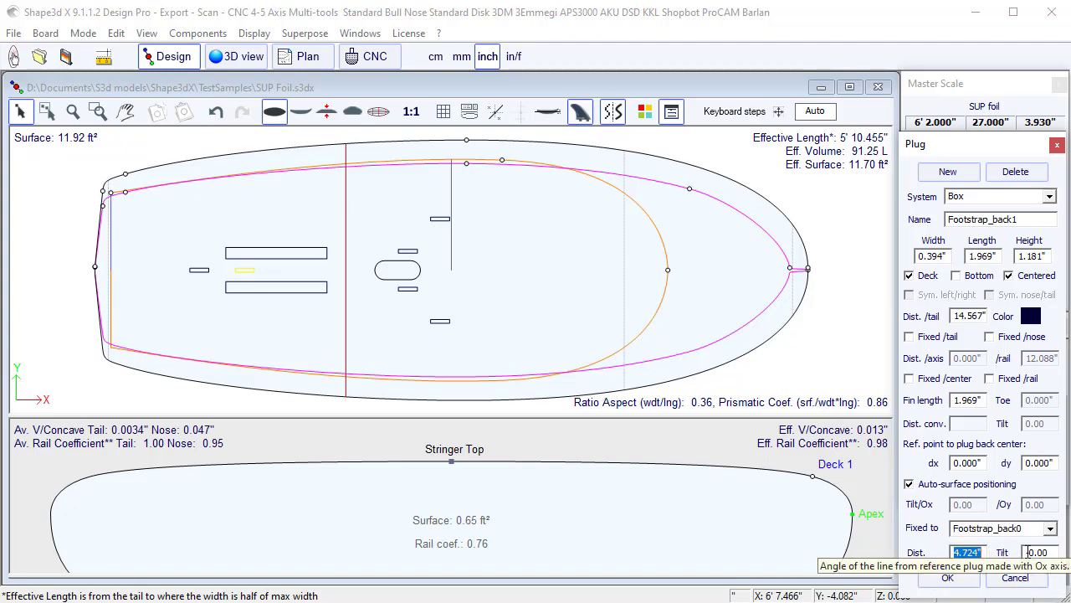
left_click(949, 578)
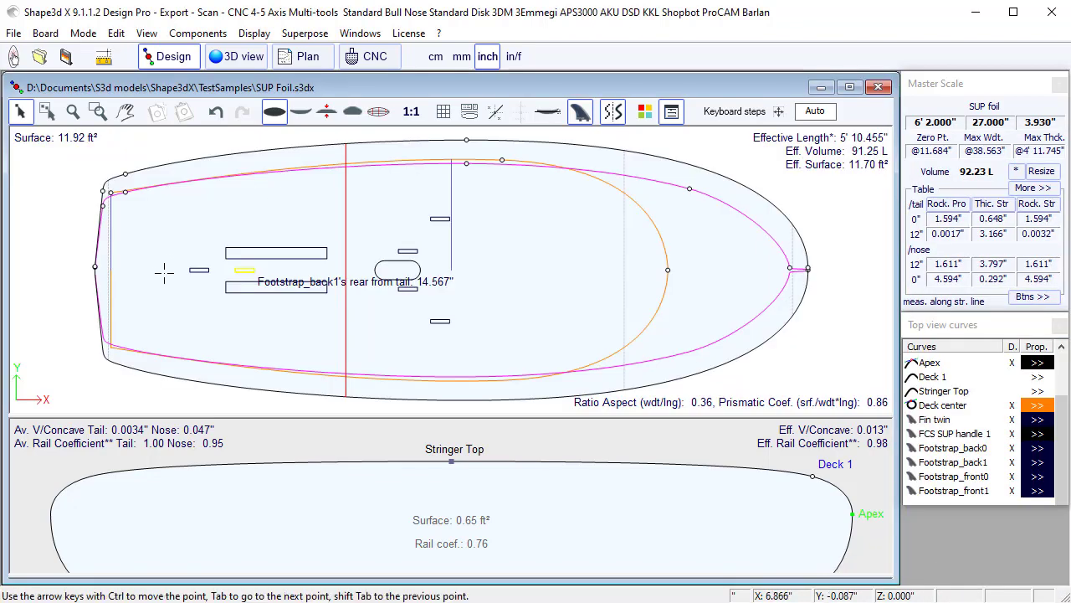
Step: Move Footstrap_back0 to about 13.4" and Footstrap_back1 to about 18.9" from the tail, and Footstrap_front0 to about 39" from the tail and 0.8" from the axis
left_click_drag(199, 270, 234, 275)
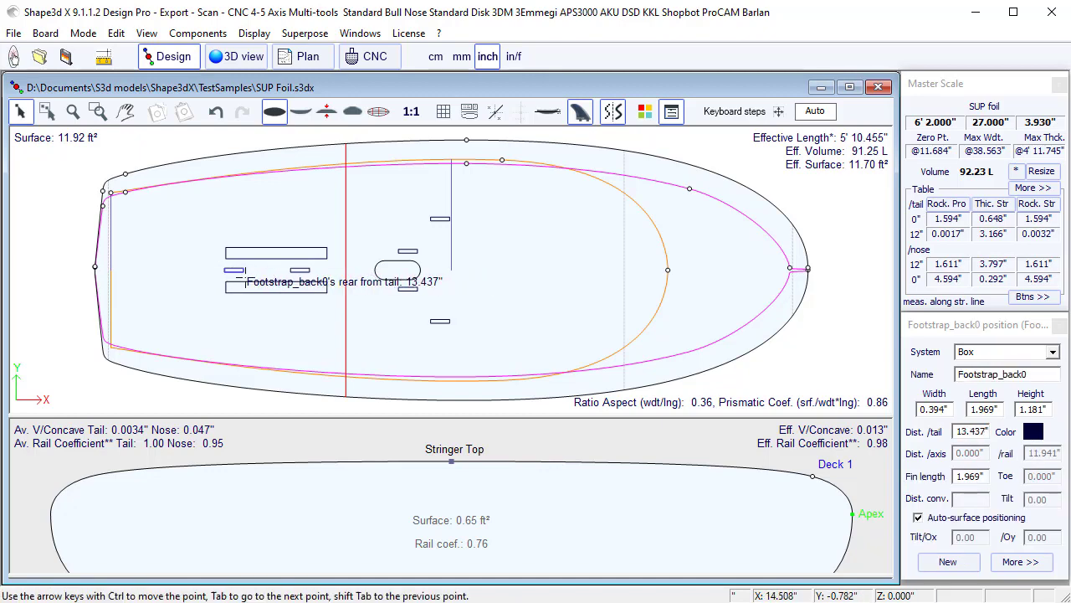
left_click(299, 273)
left_click_drag(299, 273, 284, 270)
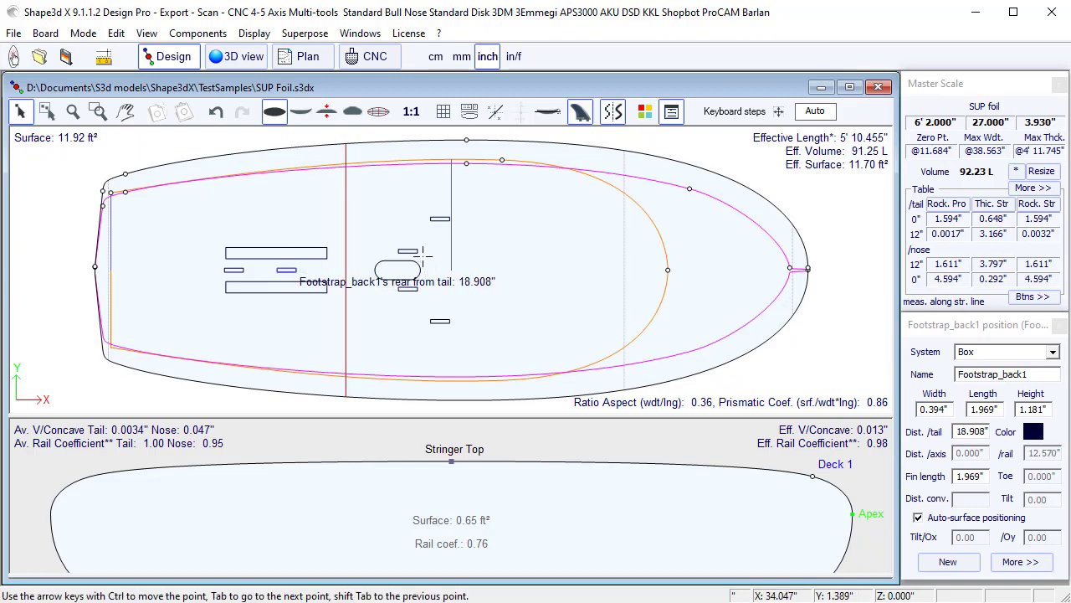
left_click_drag(408, 249, 479, 262)
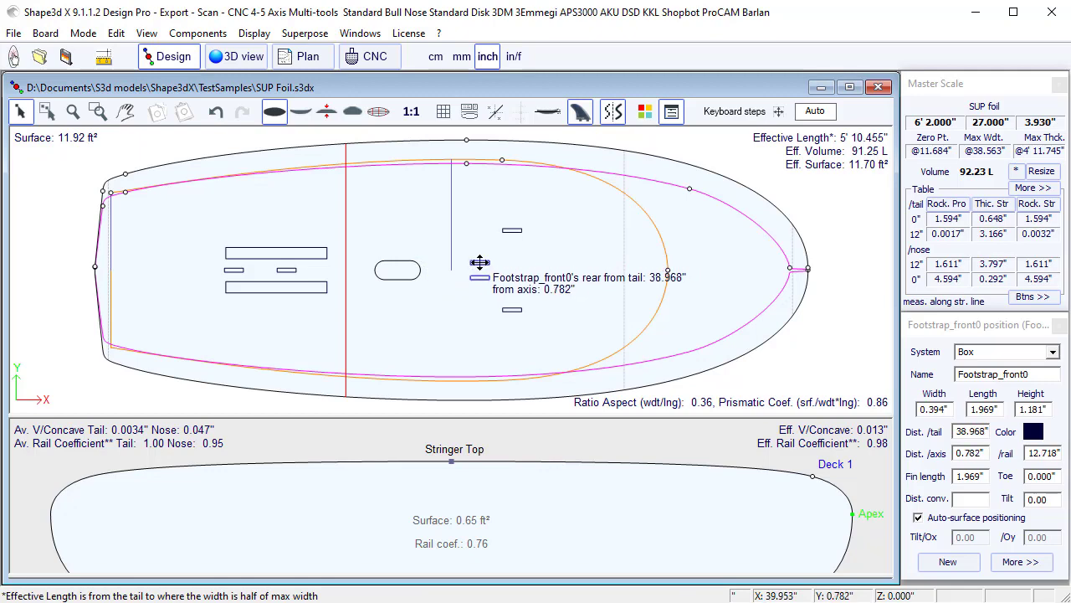
Step: Set the distance of the Footstrap_front1 plug from Footstrap_front0 to 5" in its plug properties
left_click(515, 230)
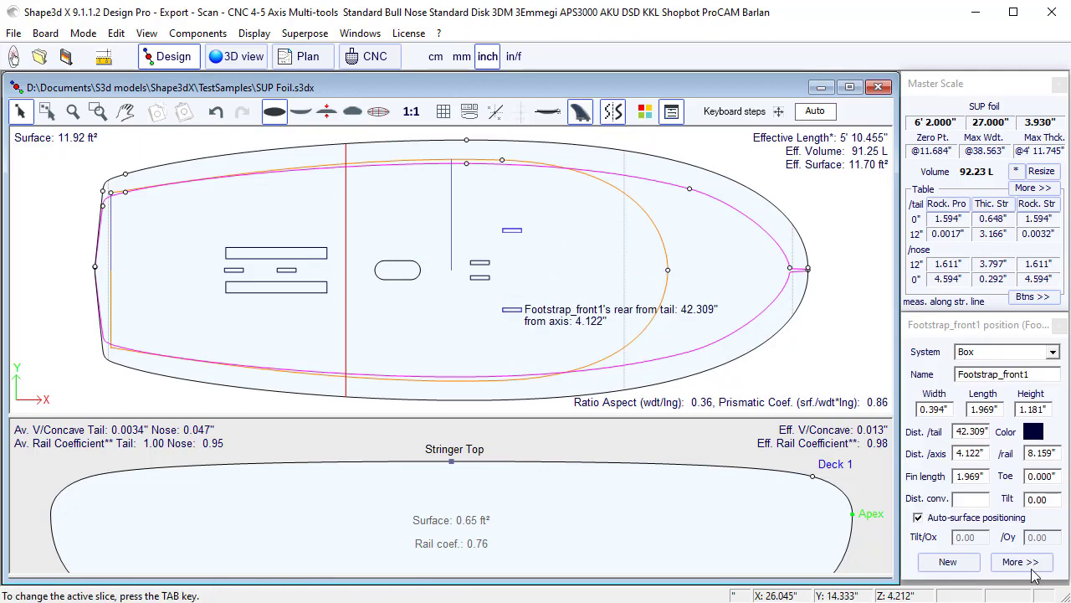
left_click(1031, 568)
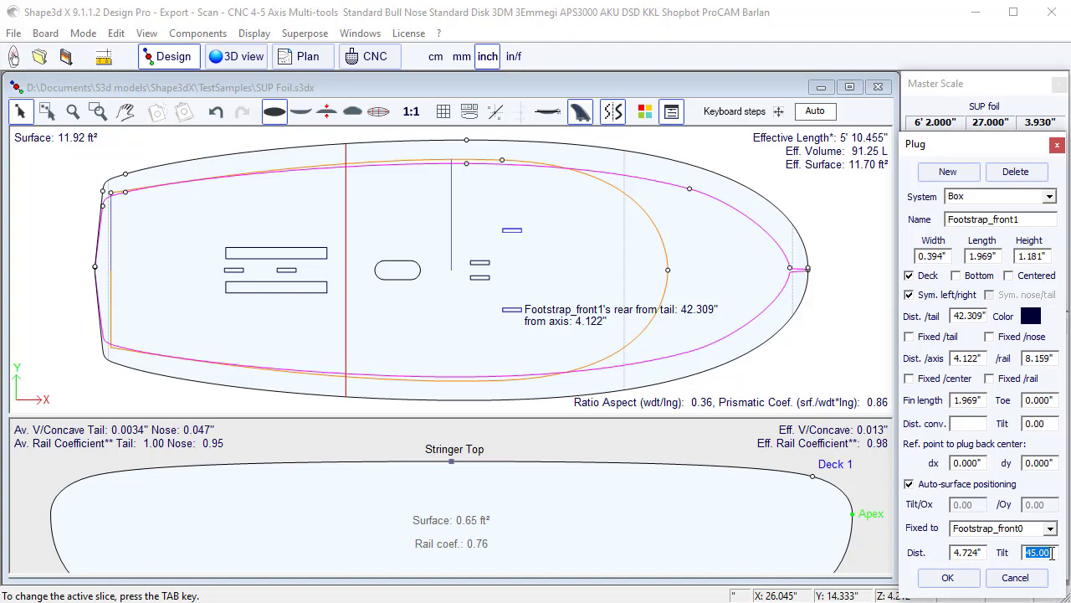
double_click(952, 552)
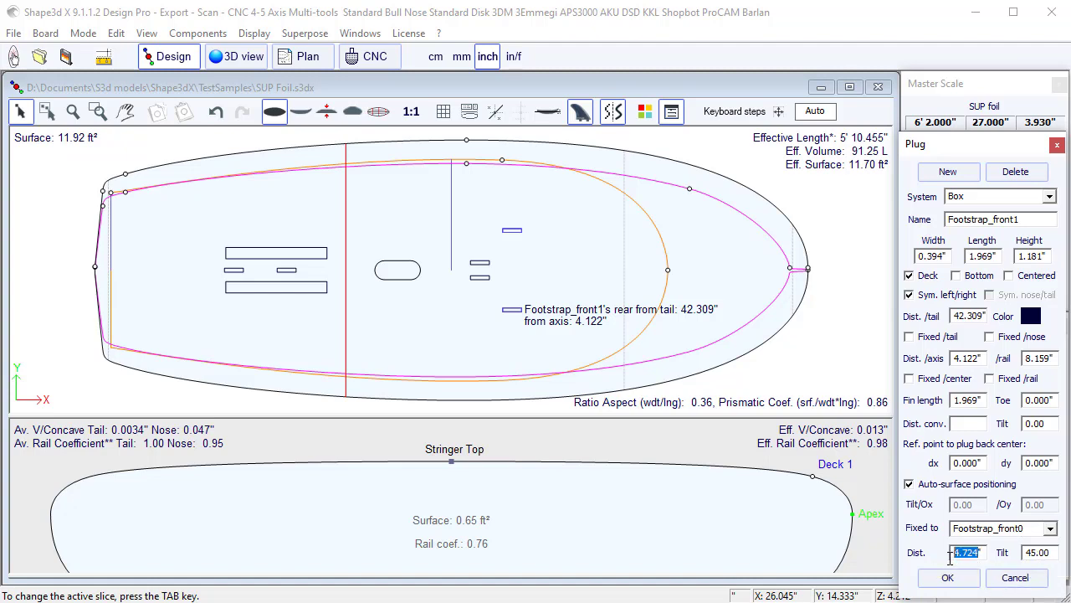
type("5")
left_click(958, 578)
left_click(513, 258)
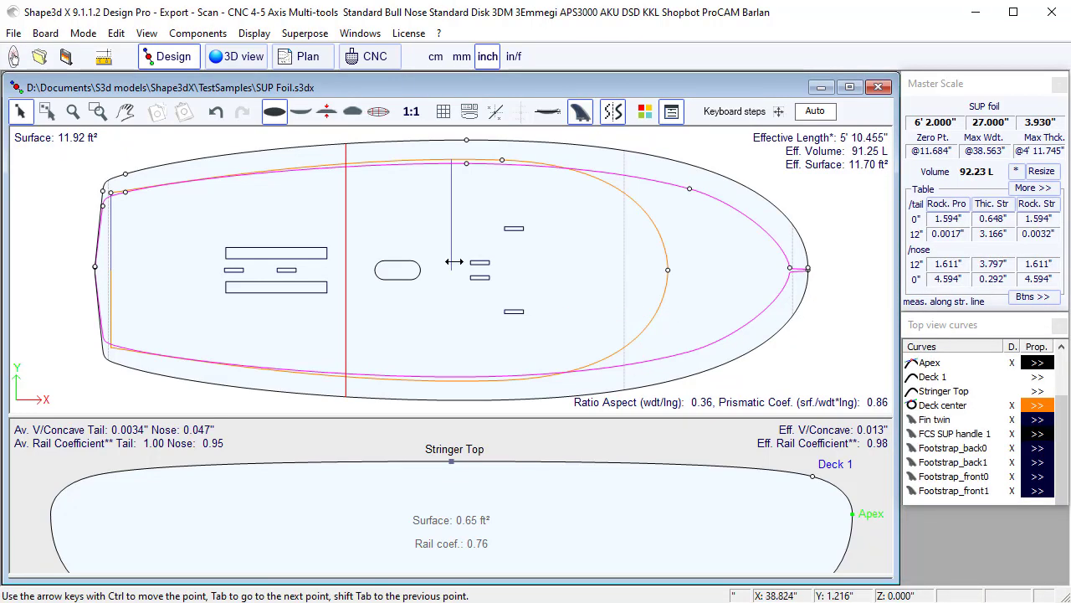
Step: Place the footstrap plugs' position labels, with the rear plugs' labels above the fin boxes, check them on the plan, and return to the design
left_click(479, 277)
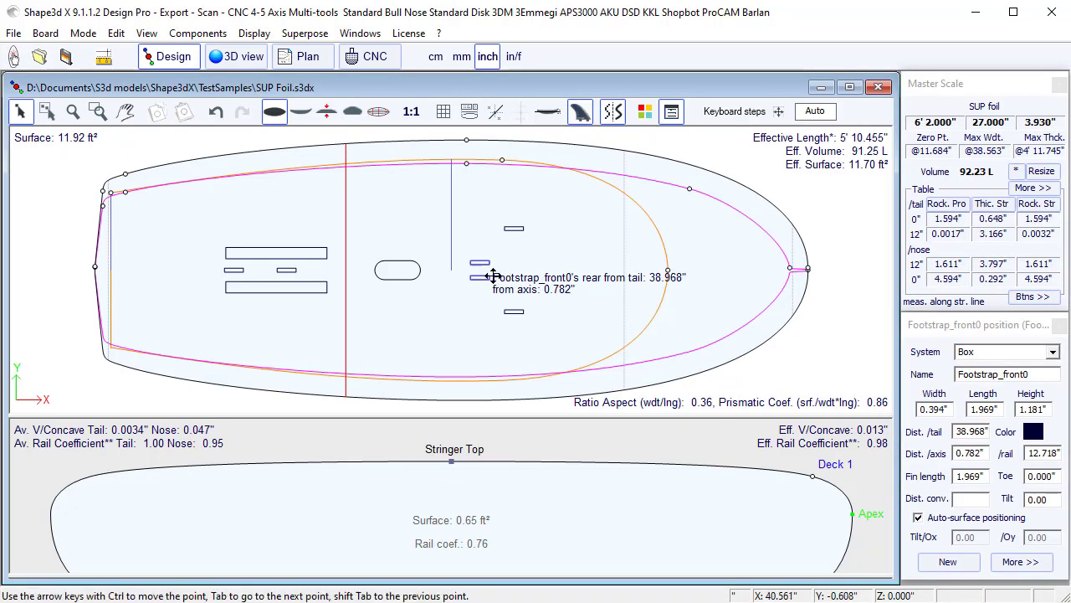
left_click(512, 310)
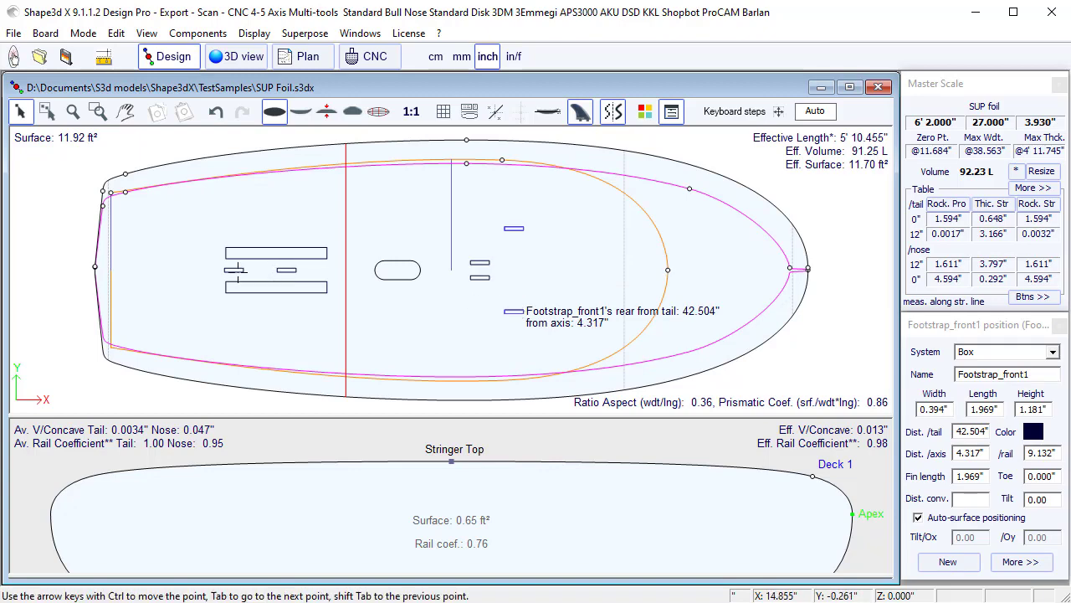
left_click(281, 272)
left_click(236, 269)
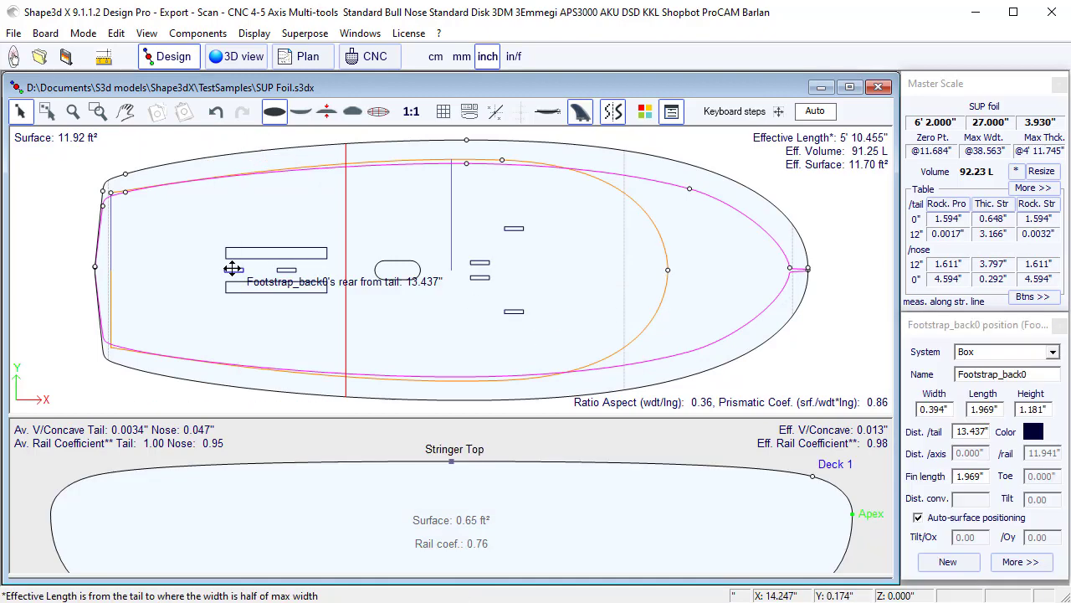
left_click(288, 270)
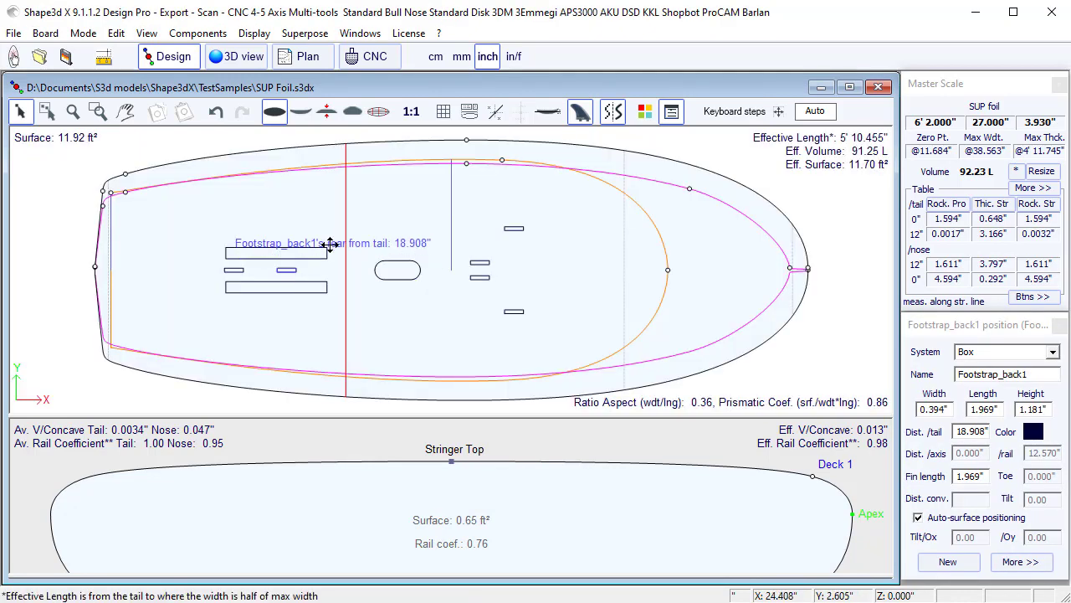
left_click(306, 59)
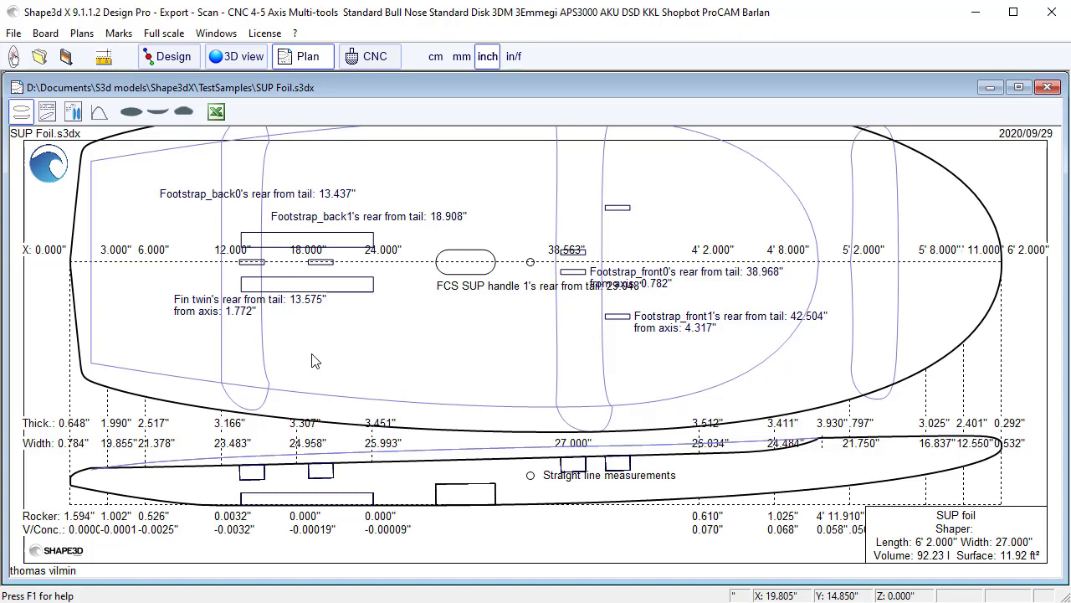
left_click(167, 56)
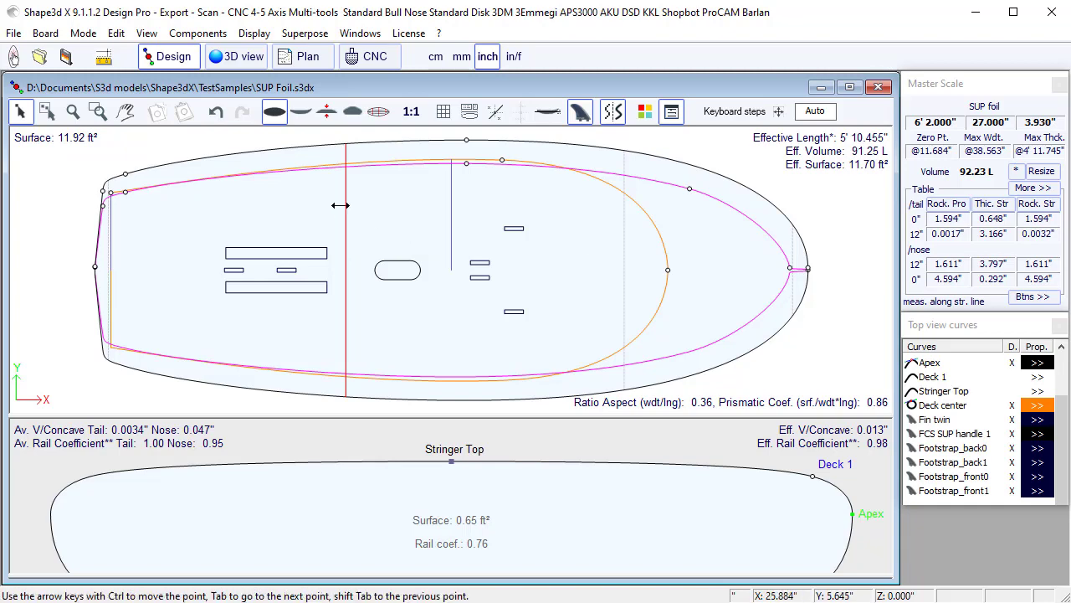
Step: Duplicate the Deck center 3D layer and name the copy Deck renf
scroll(376, 465, "down", 2)
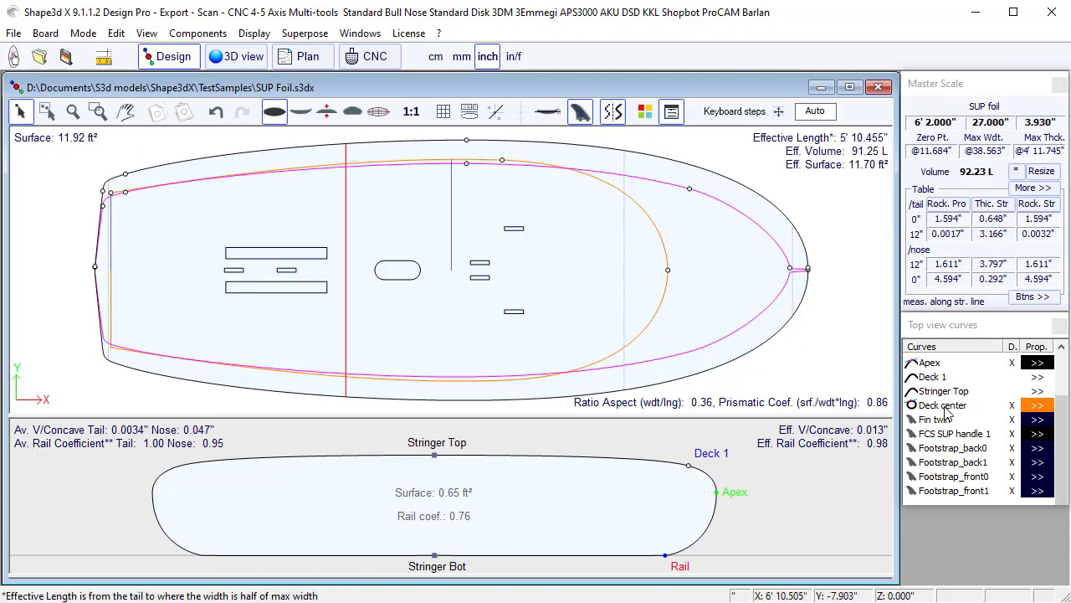
scroll(973, 428, "up", 2)
left_click(946, 465)
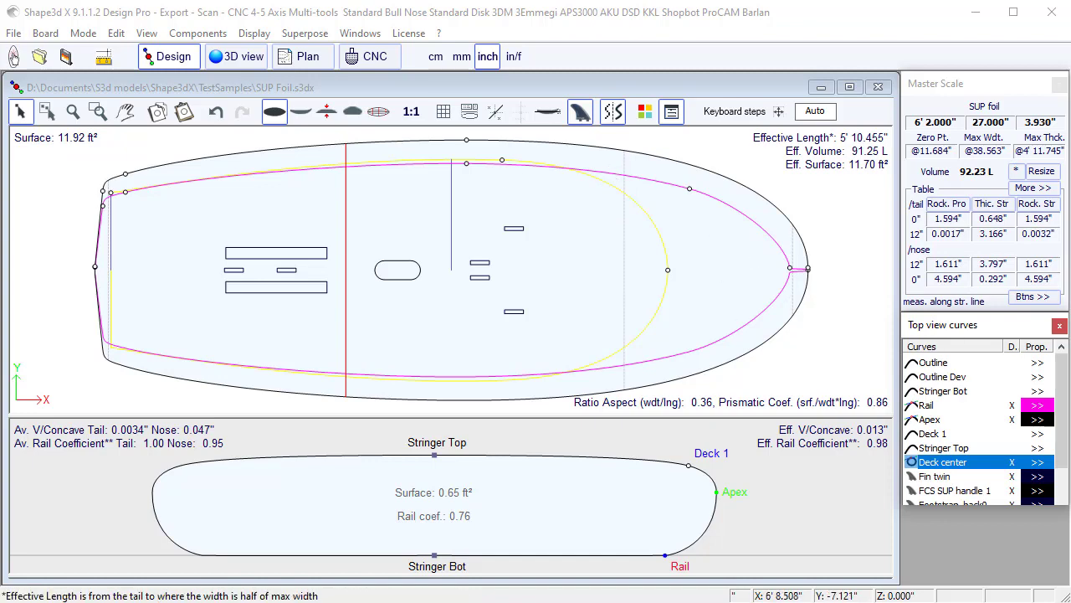
left_click(1038, 470)
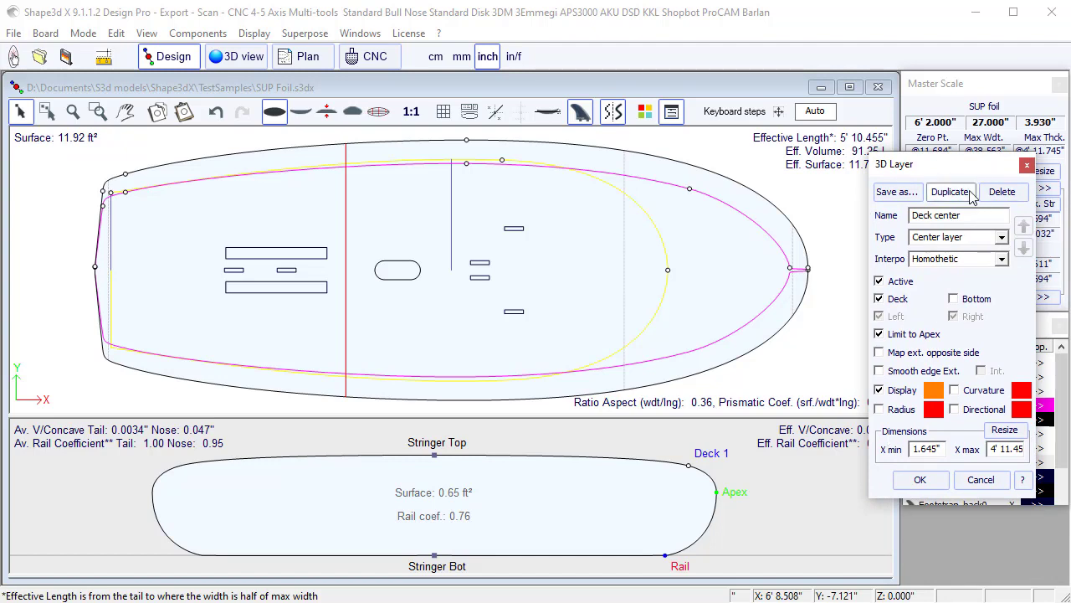
left_click_drag(960, 173, 979, 205)
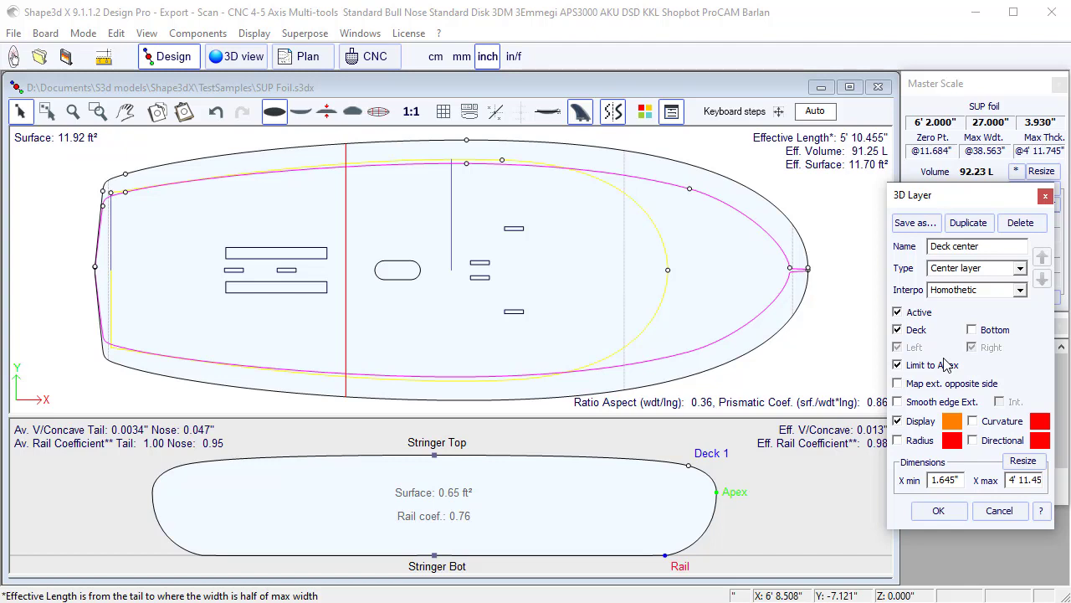
left_click(963, 223)
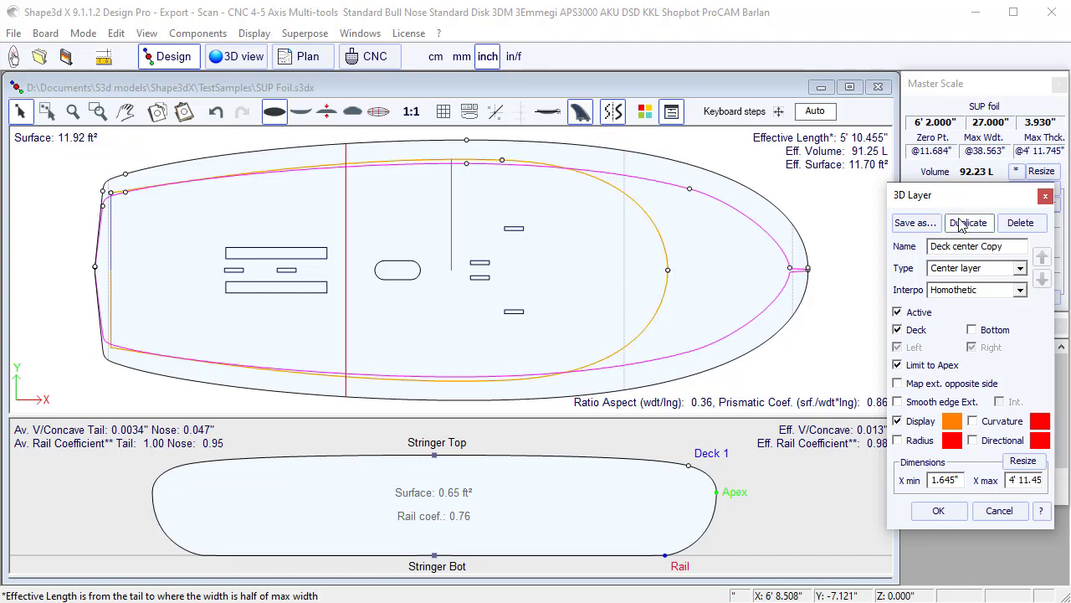
left_click_drag(953, 250, 1001, 249)
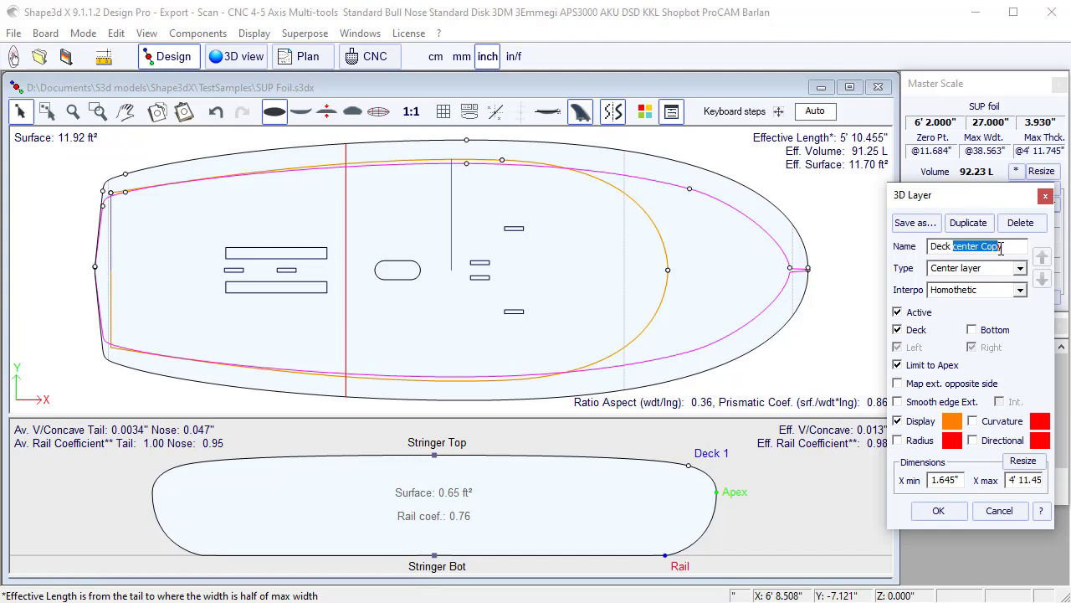
type("renf")
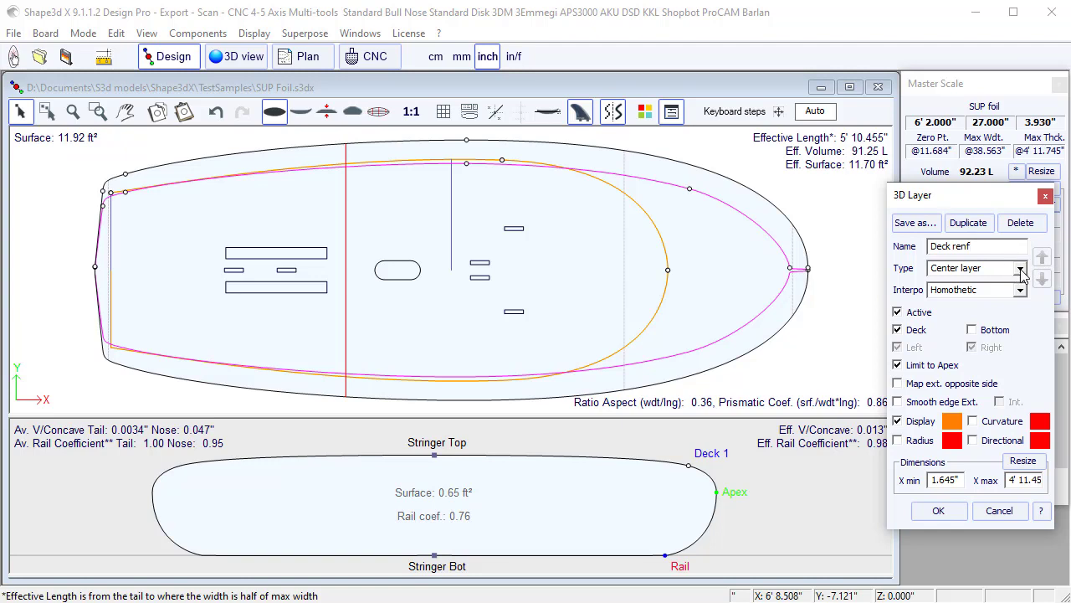
Step: Change the Deck renf layer's type to Constant depth, accept the shape change, and set its depth to 0.1"
left_click(1020, 269)
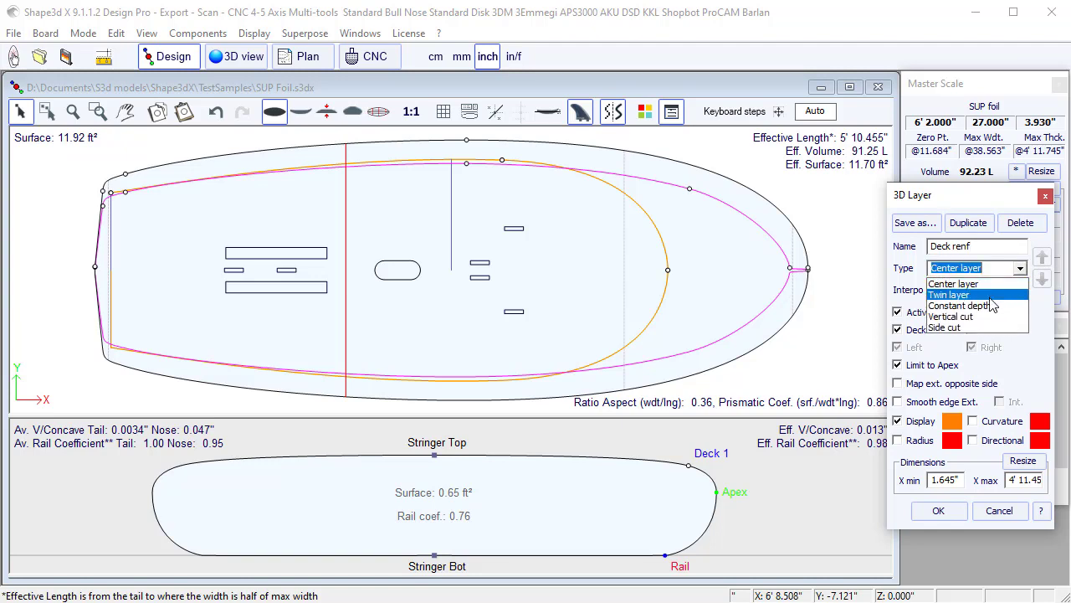
left_click(973, 315)
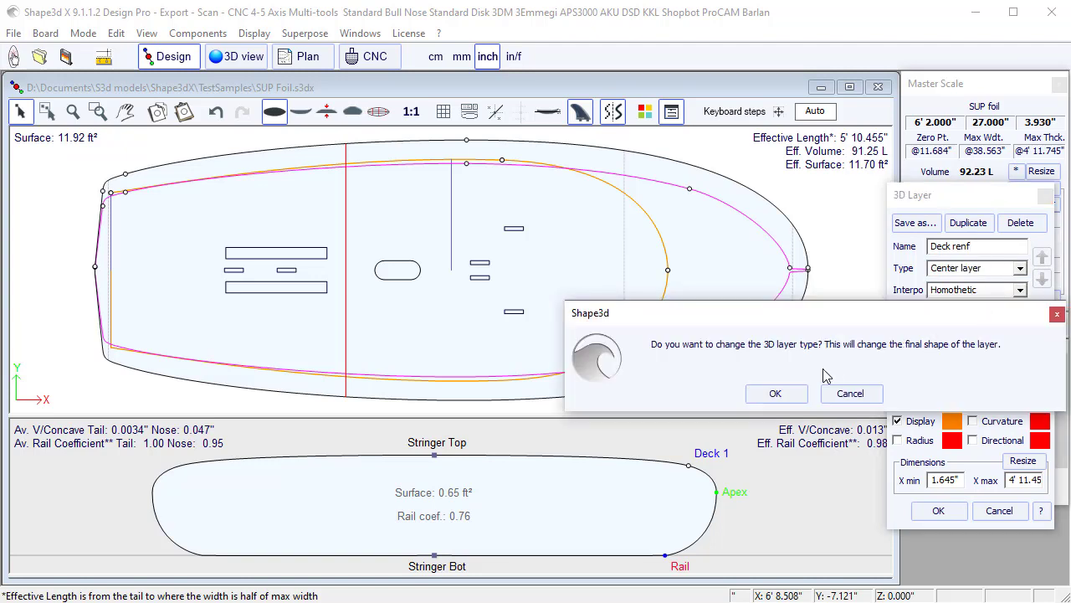
left_click(775, 393)
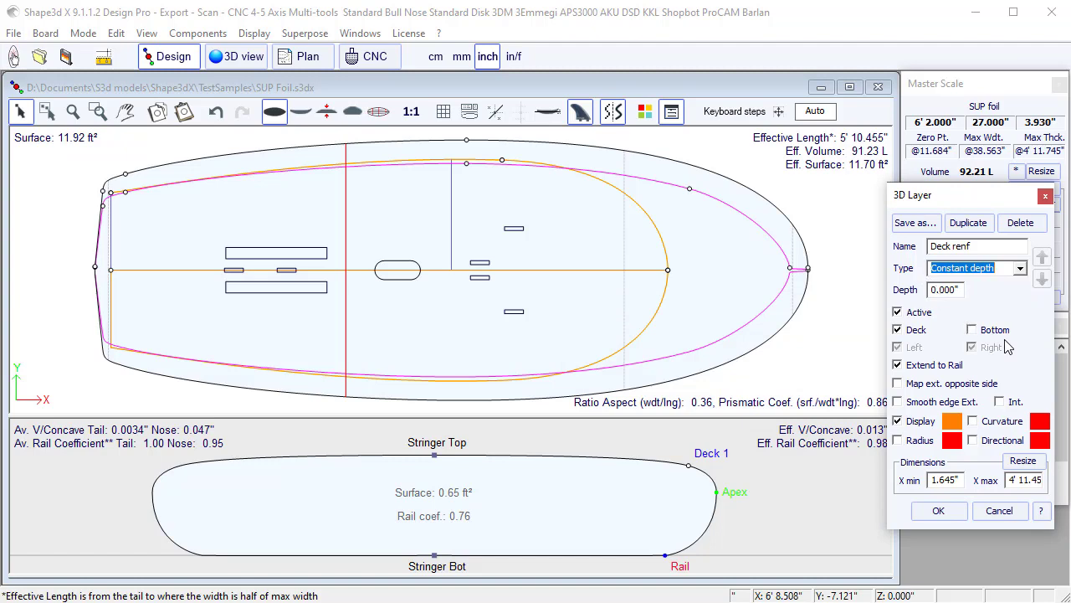
left_click(942, 290)
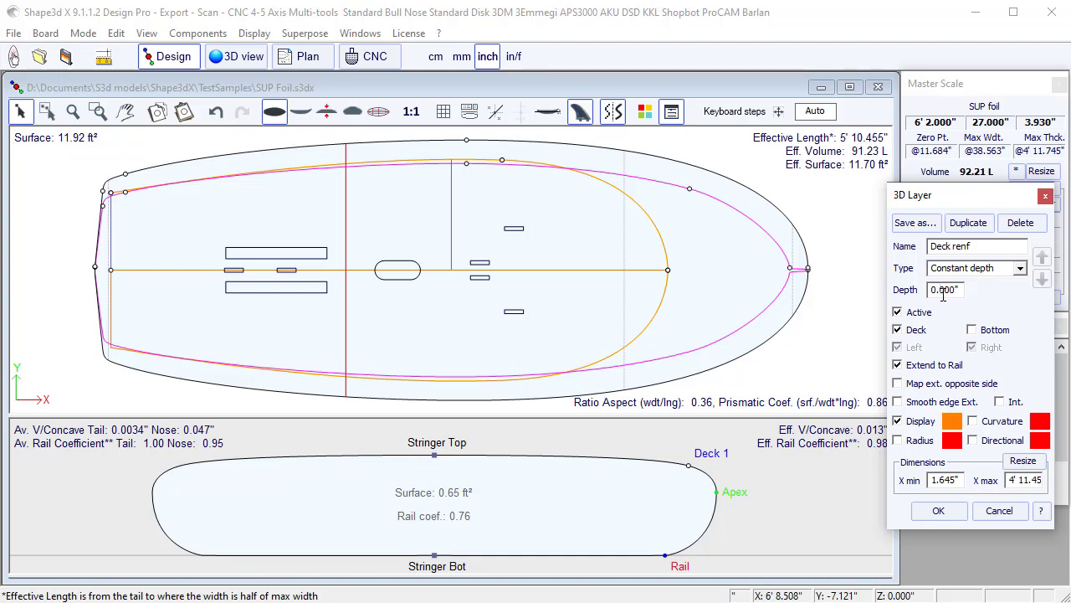
left_click_drag(942, 295, 946, 293)
Step: Set the Deck renf layer's X min to 2.5" and X max to 4' 10", and apply the layer settings
double_click(935, 480)
type("2.5")
left_click_drag(1026, 479, 1038, 484)
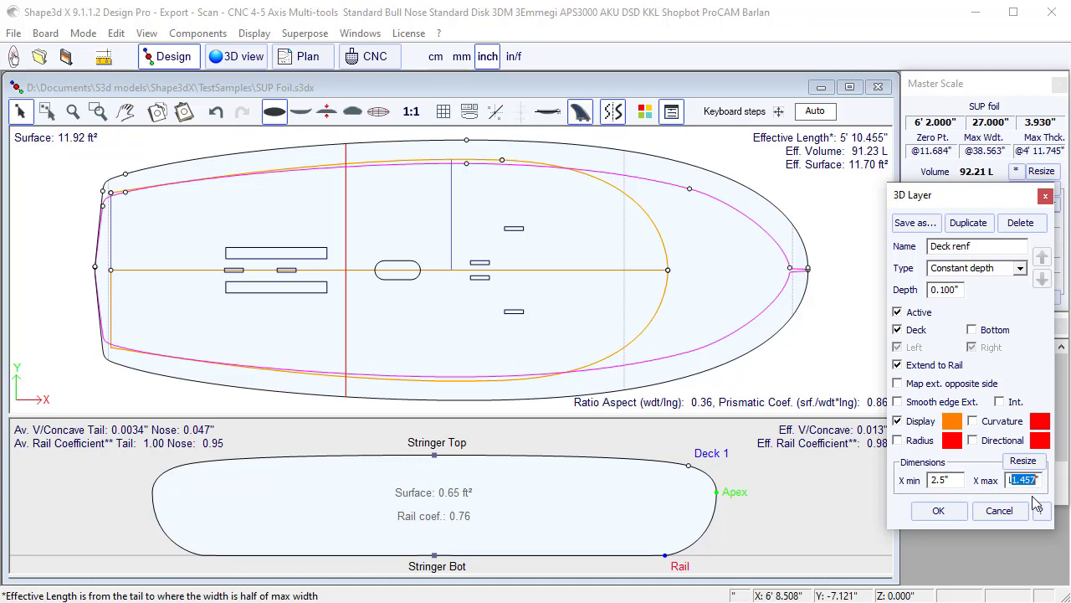
type("10")
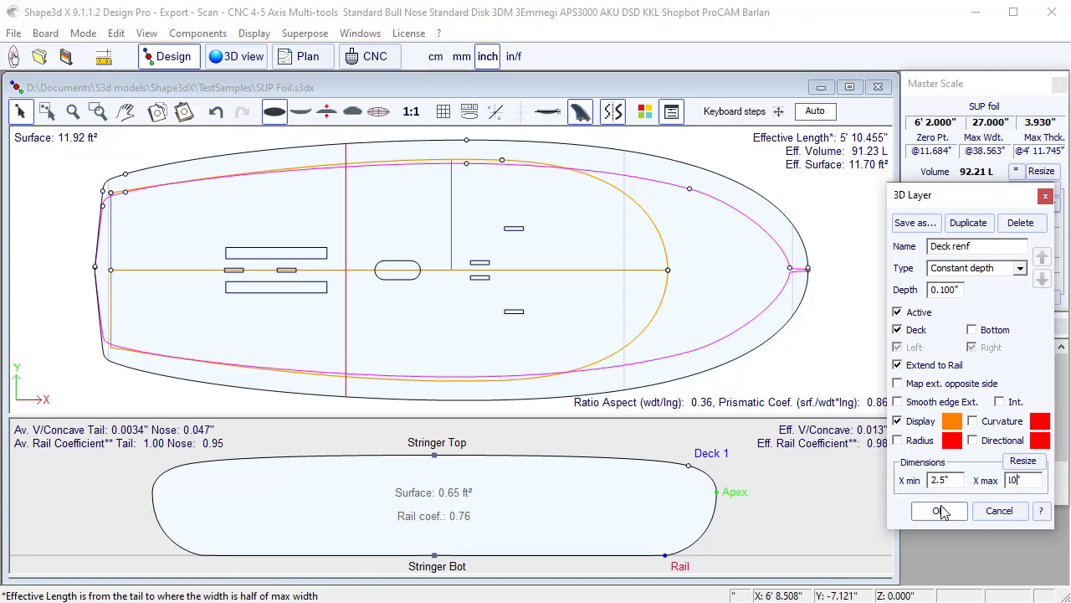
left_click(916, 483)
left_click(938, 510)
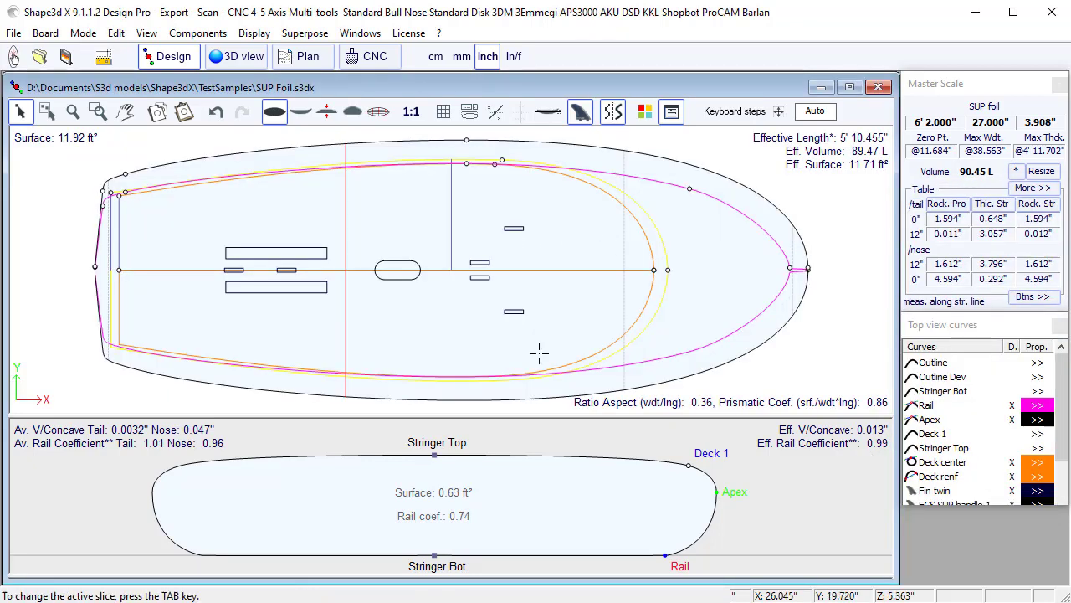
Step: Change the display colour of the Deck renf layer to magenta in its 3D layer properties
double_click(971, 476)
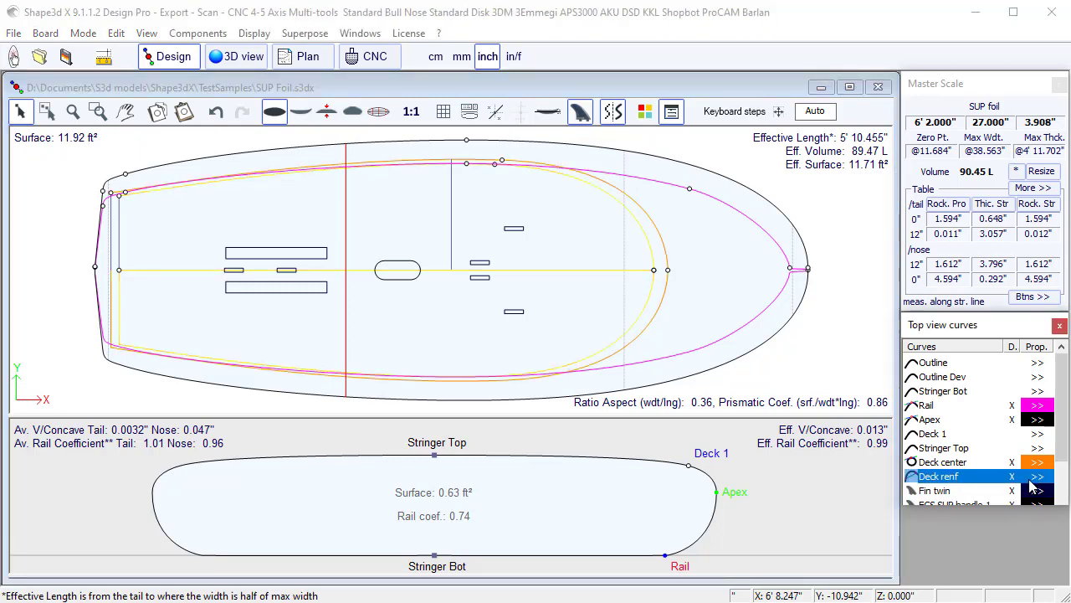
left_click(967, 492)
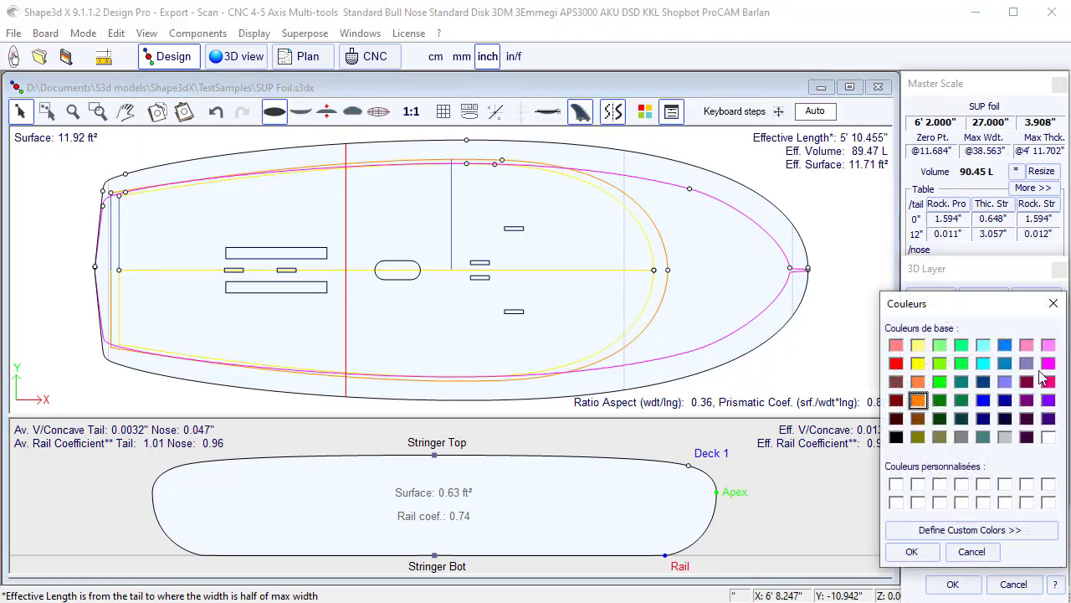
left_click(1049, 362)
left_click(914, 551)
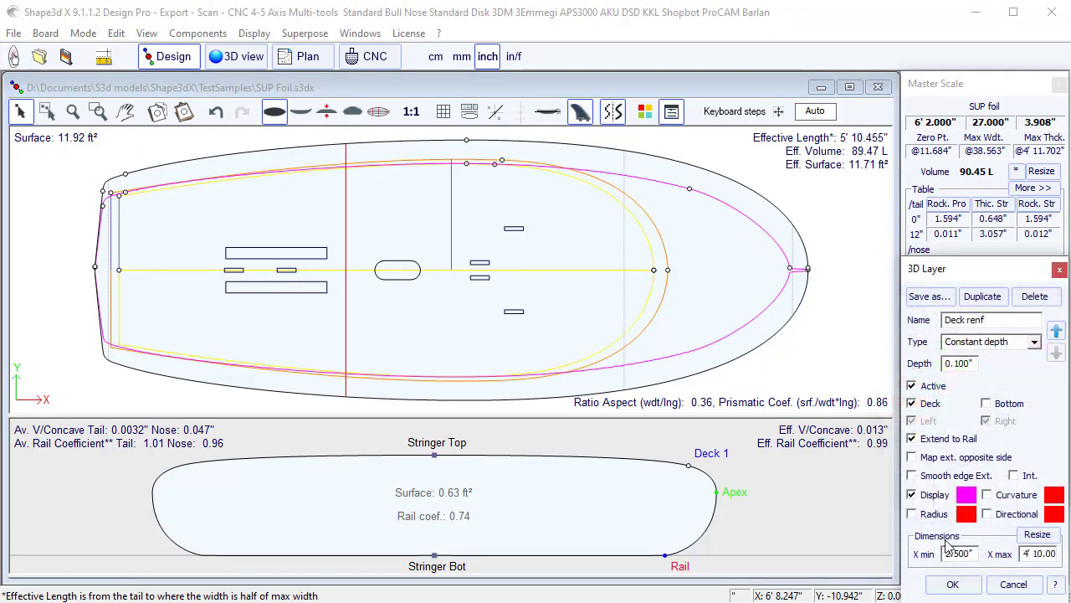
Step: Confirm the Deck renf layer properties and hide the Rail curve in the top view
left_click(952, 584)
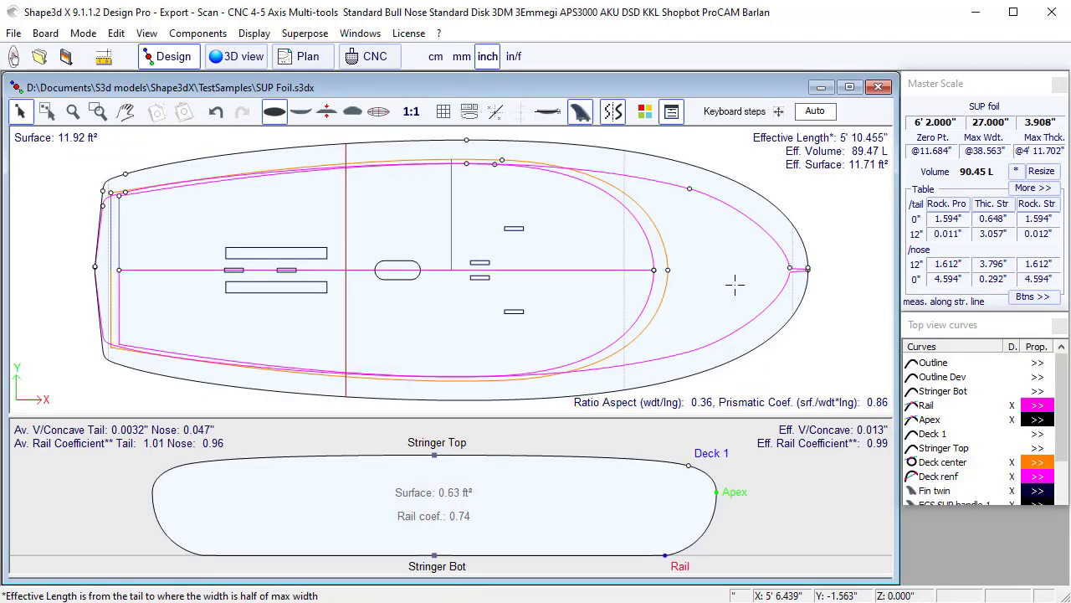
left_click(1012, 405)
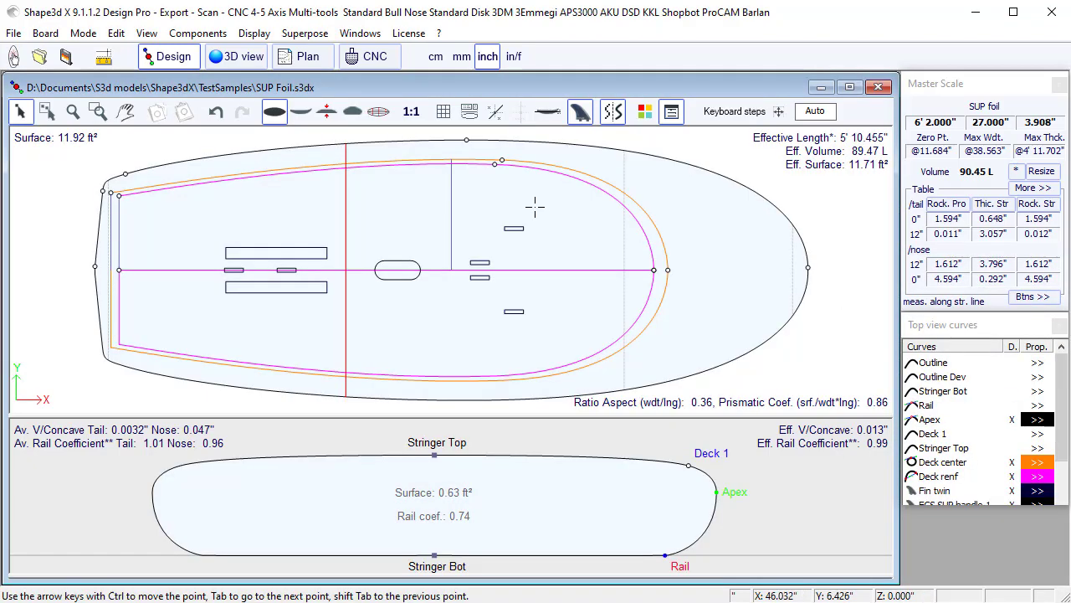
Step: Move the Deck renf outline's widest point and tail corner point inward, placing the corner at about X 2.627", Y 7.024"
scroll(507, 205, "up", 1)
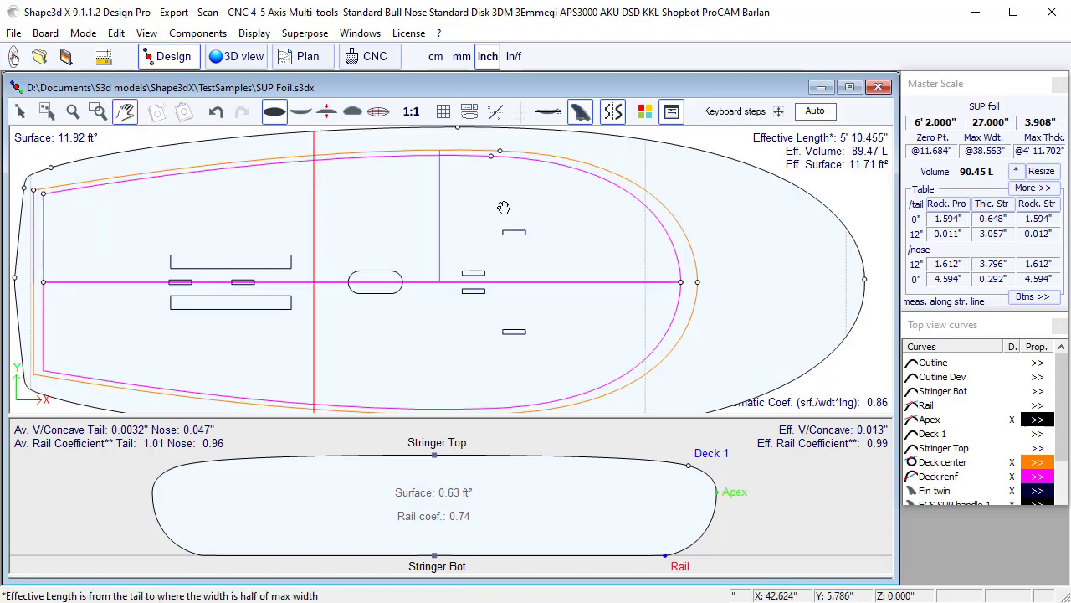
left_click_drag(492, 156, 494, 163)
left_click_drag(42, 193, 44, 201)
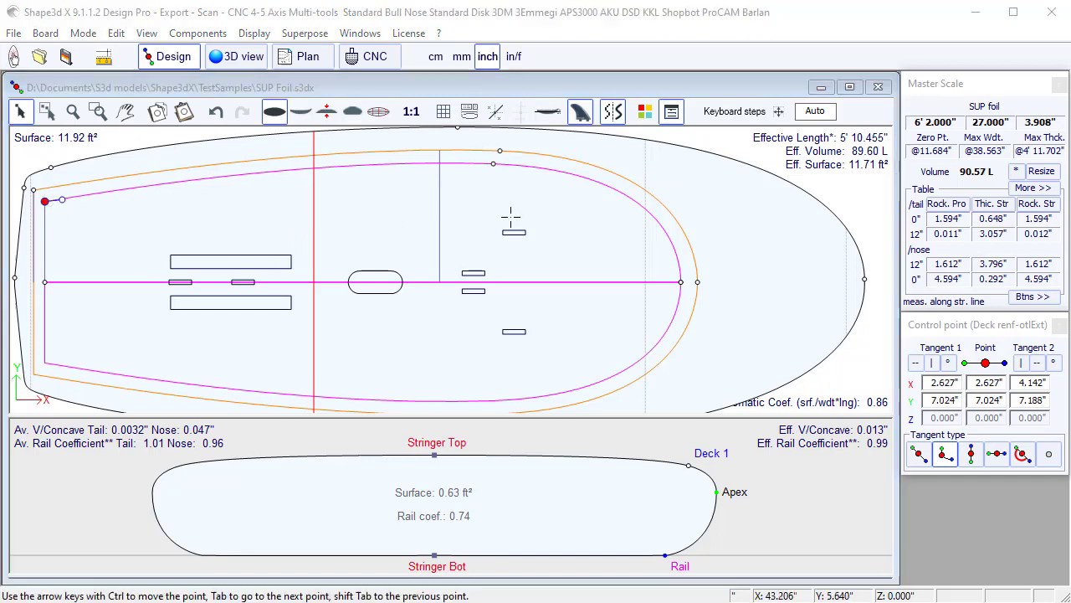
Step: Display the deck layer's cross-section and enlarge the slice view to examine the recess along the board
left_click(486, 217)
left_click(443, 198)
left_click(505, 200)
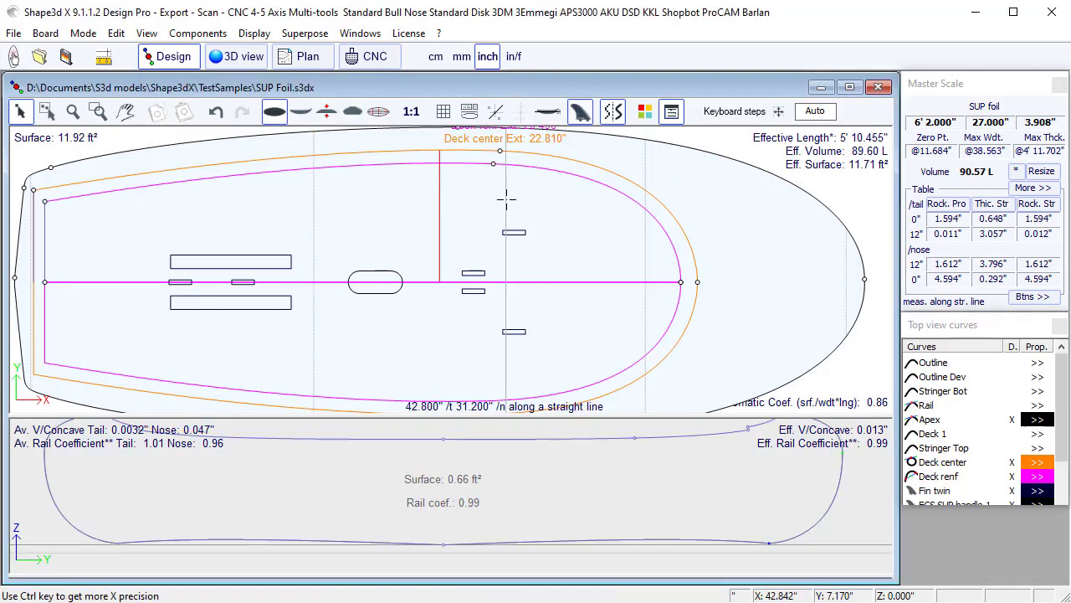
left_click_drag(526, 416, 529, 366)
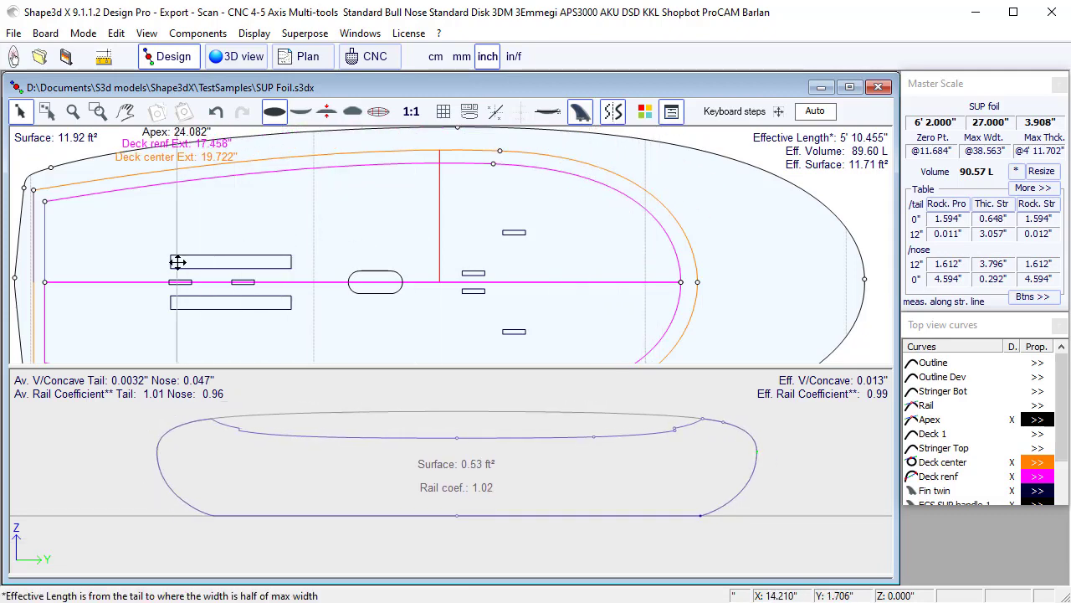
left_click_drag(103, 281, 113, 282)
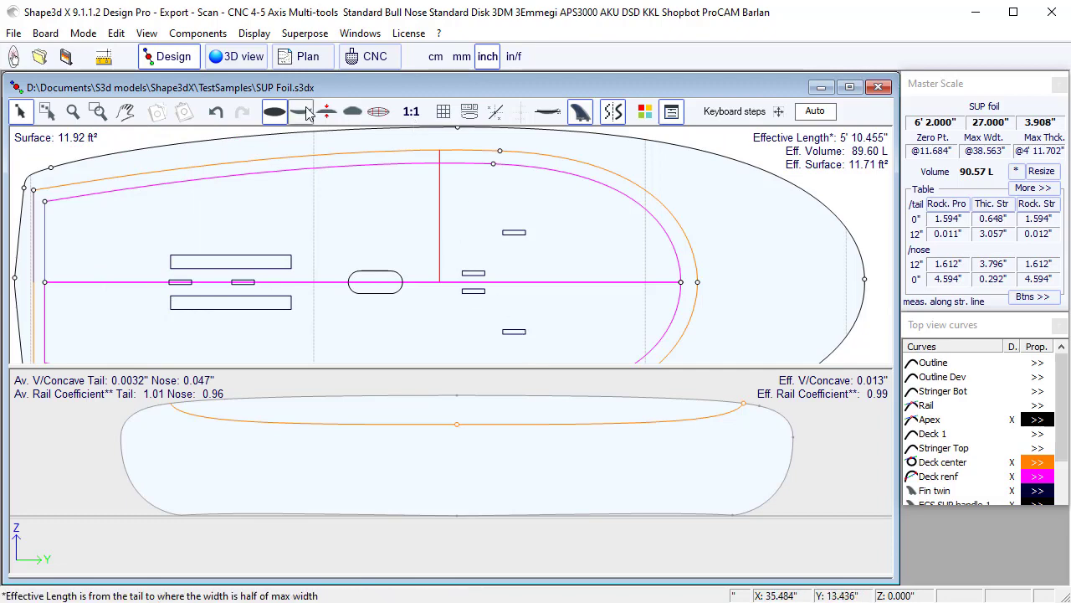
Step: Examine the recessed deck and footstrap plugs in the rendered 3D view and return to the design view
left_click(248, 61)
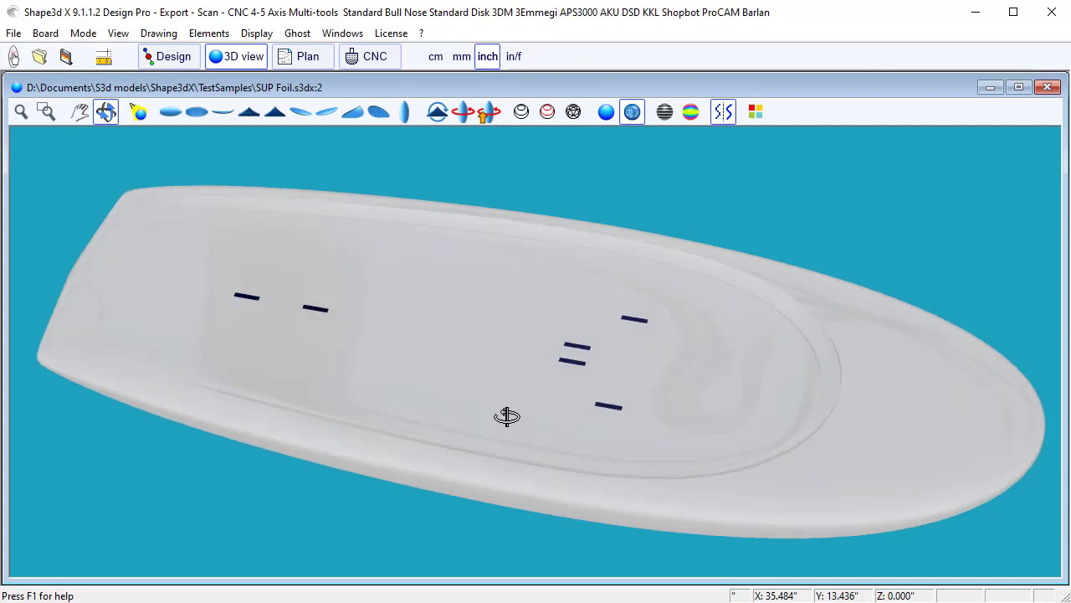
left_click_drag(507, 416, 646, 332)
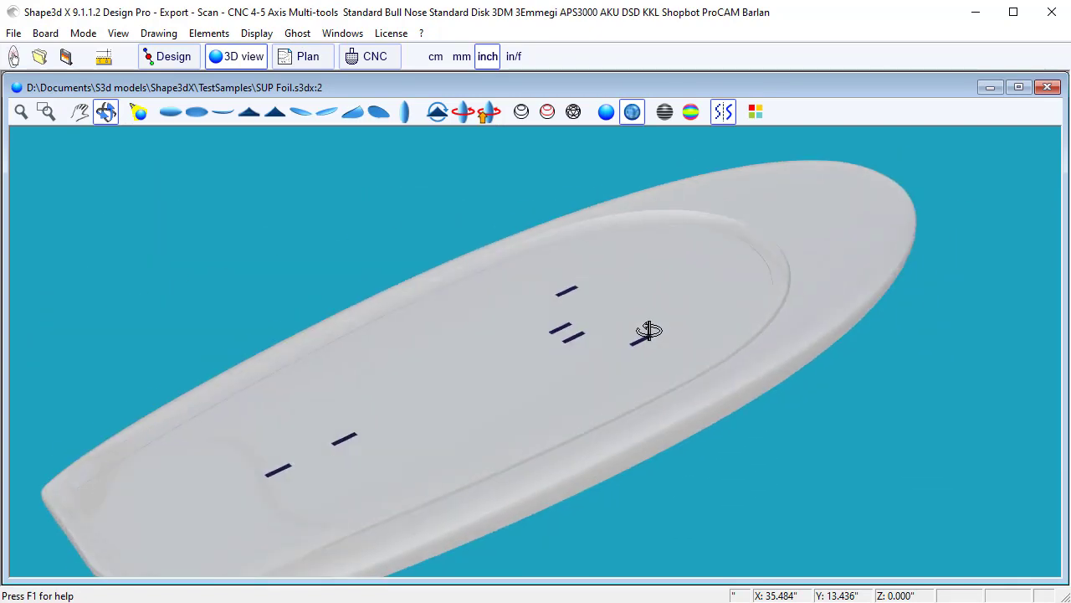
left_click(168, 56)
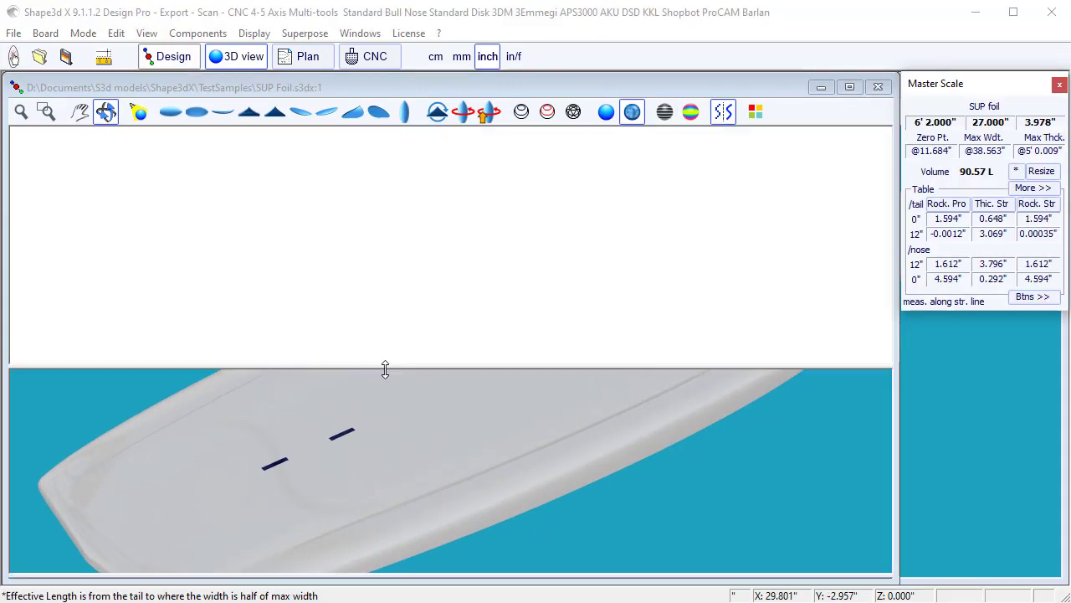
scroll(427, 234, "down", 2)
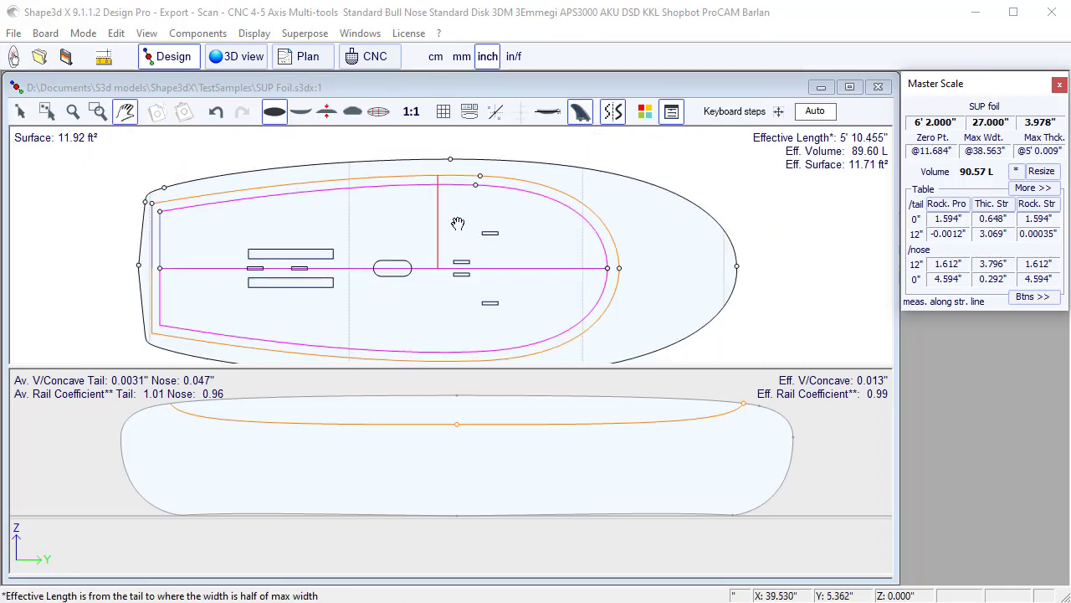
left_click_drag(409, 368, 409, 384)
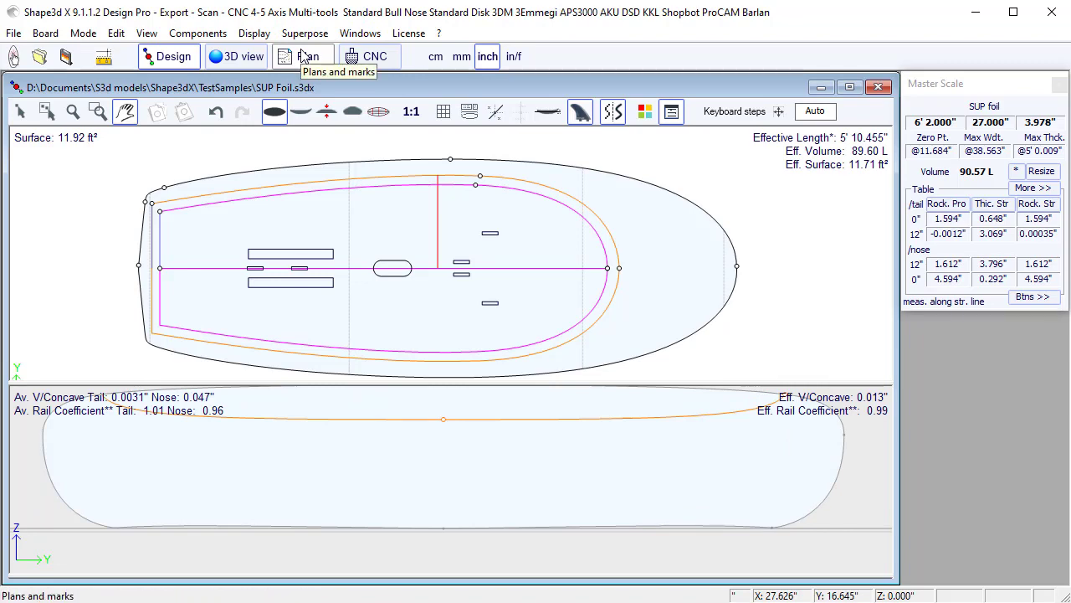
Step: Open the Flex distribution plan for the board
left_click(305, 56)
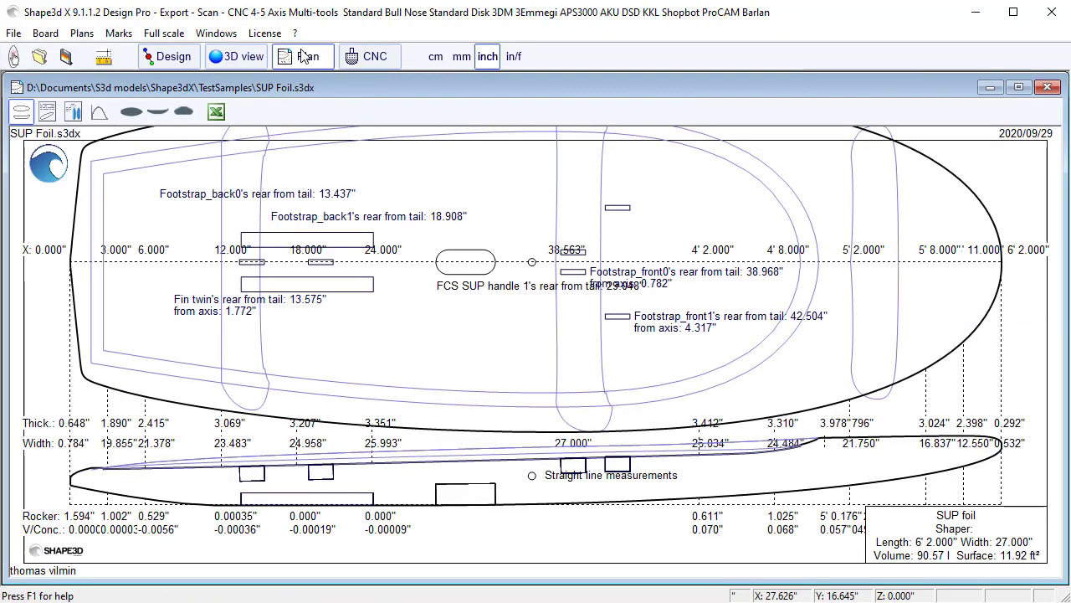
left_click(82, 34)
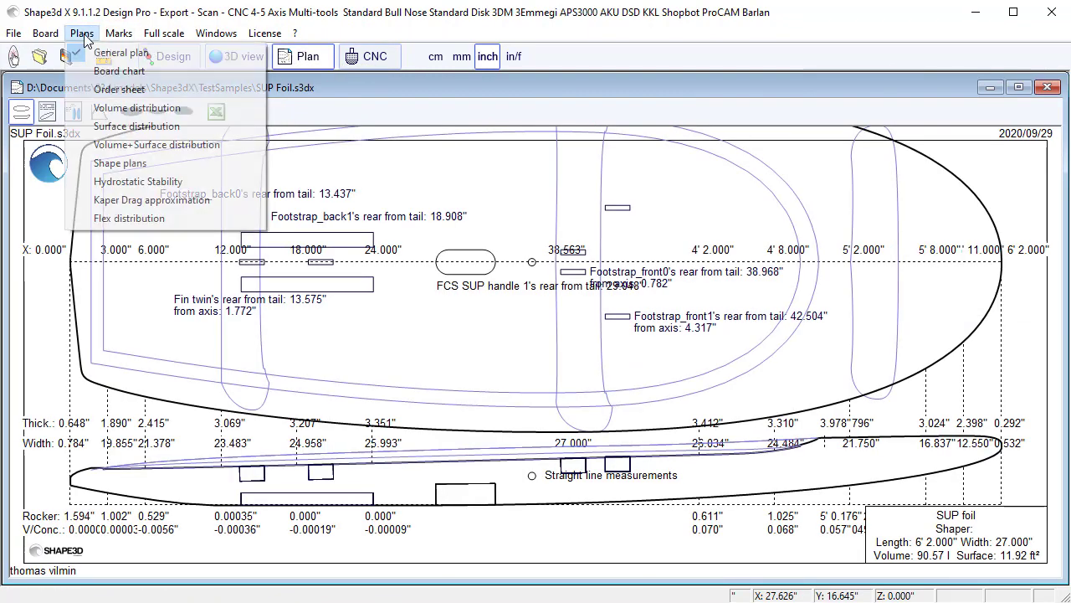
left_click(120, 219)
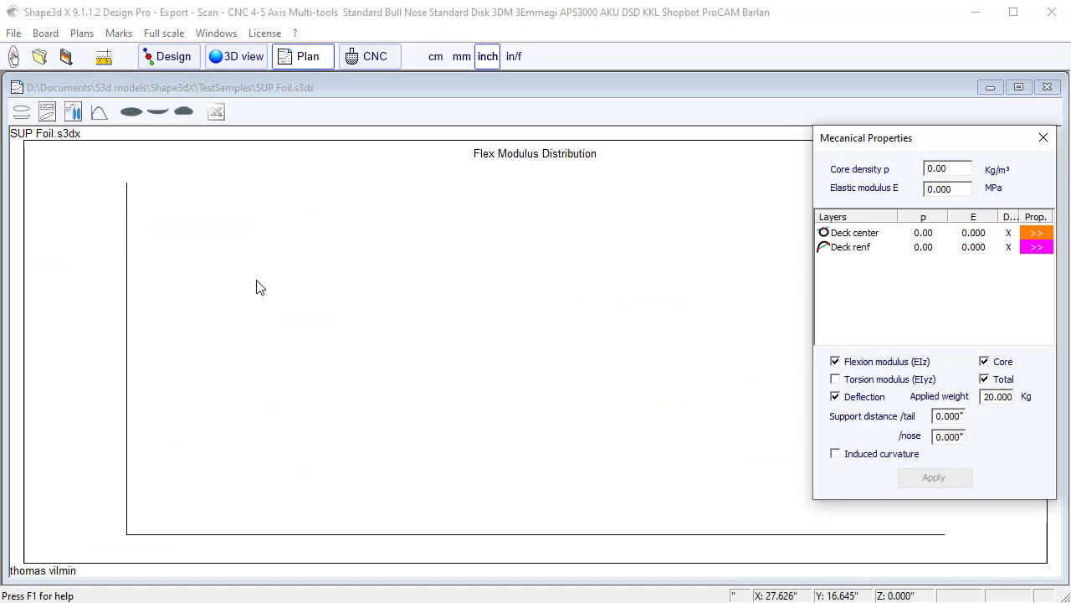
Step: Set the core density to 20 kg/m³ and the core's elastic modulus to 400 MPa, and apply them
double_click(928, 169)
left_click_drag(928, 170, 926, 170)
type("20")
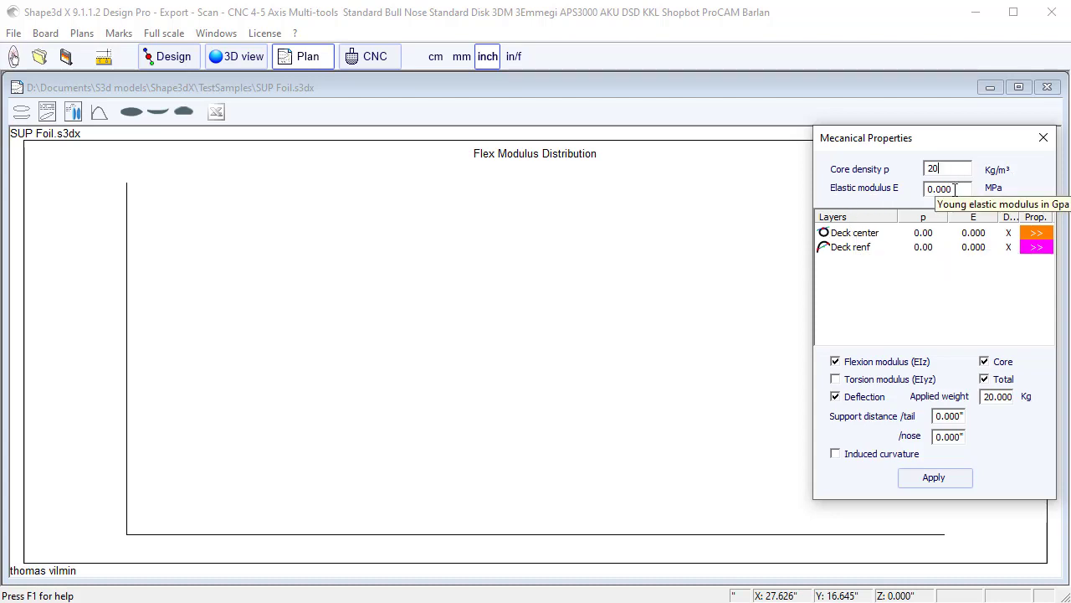
key("Tab")
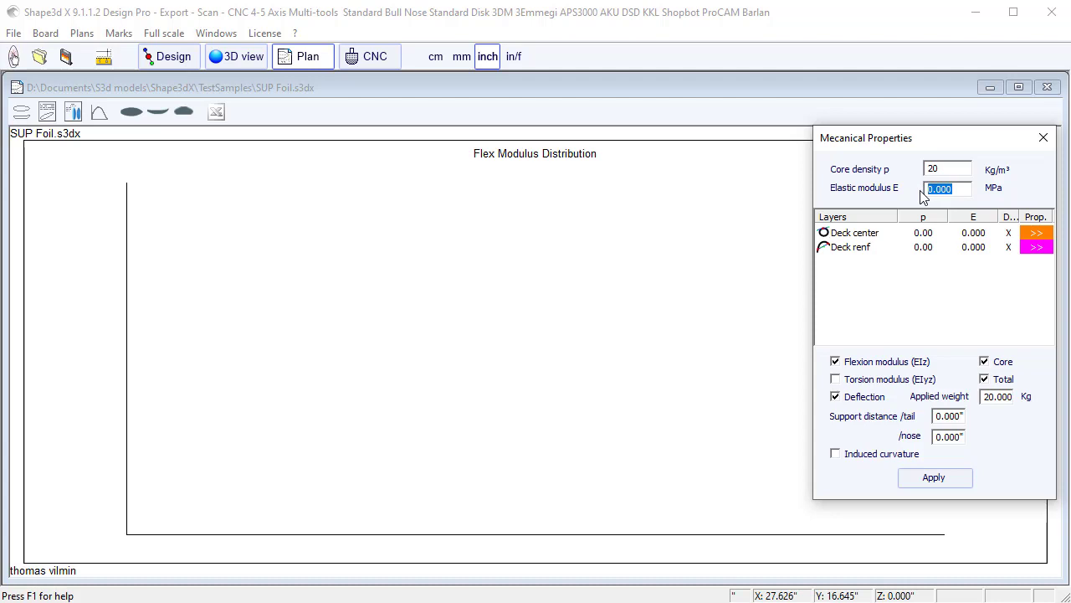
type("400")
left_click(934, 484)
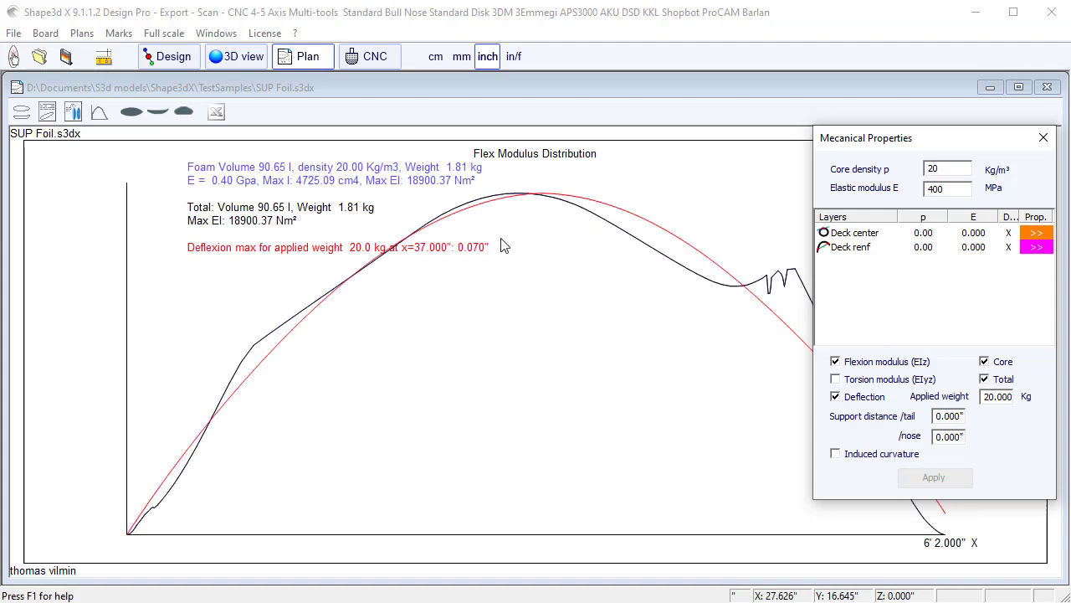
Step: Turn off the deflection curve in the flex modulus chart, keeping the properties dialog clear of the plotted curves
left_click_drag(887, 142, 940, 13)
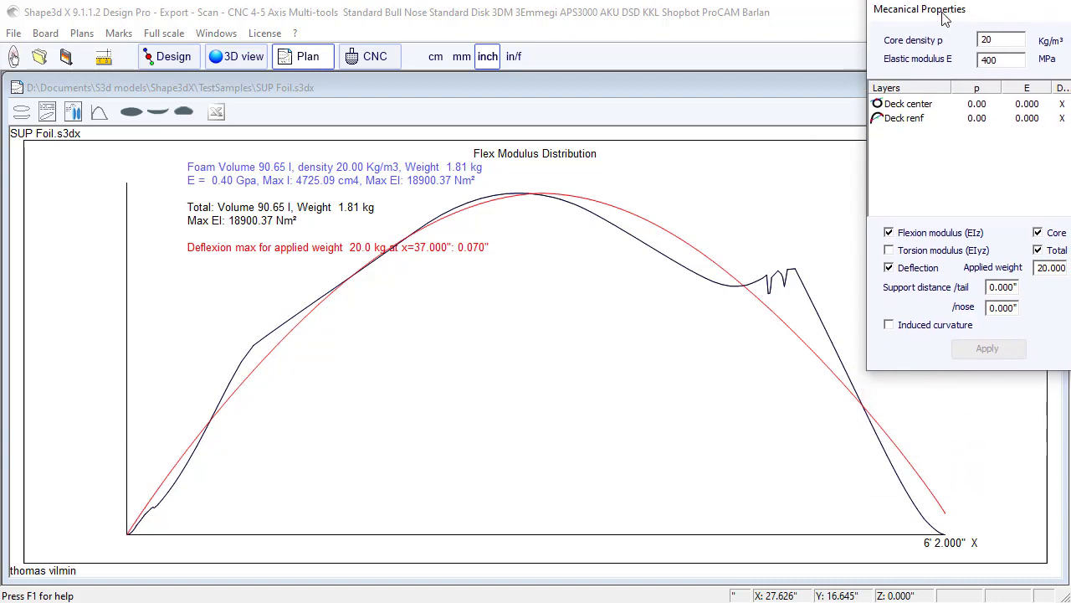
left_click(915, 270)
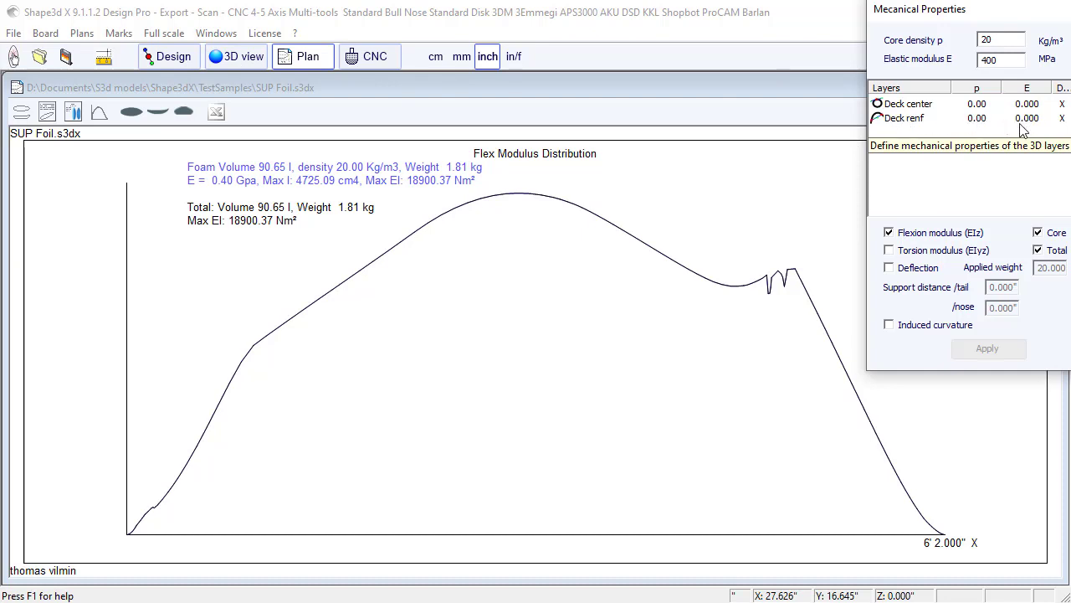
left_click_drag(1007, 15, 955, 44)
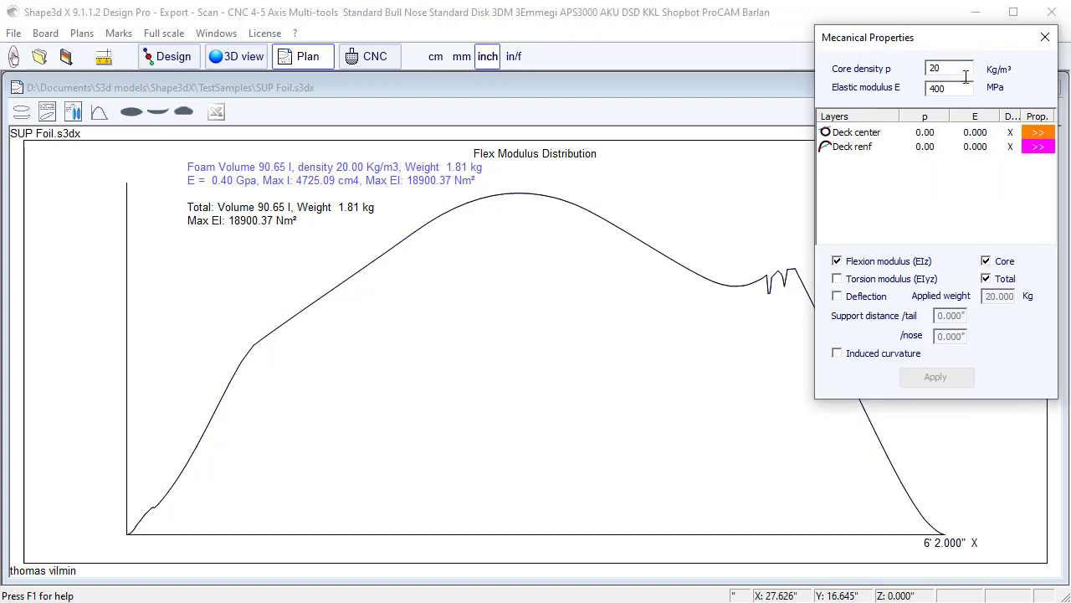
Step: Set the Deck renf layer's density to 100 kg/m³ and its elastic modulus to 2000 MPa
left_click(1038, 148)
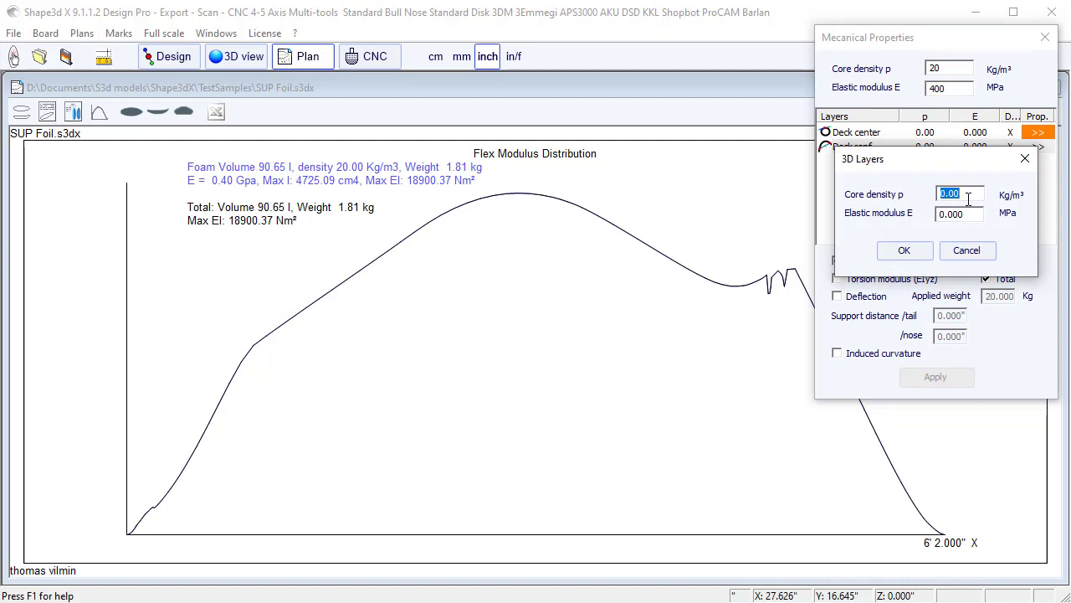
type("100")
left_click_drag(973, 219, 920, 226)
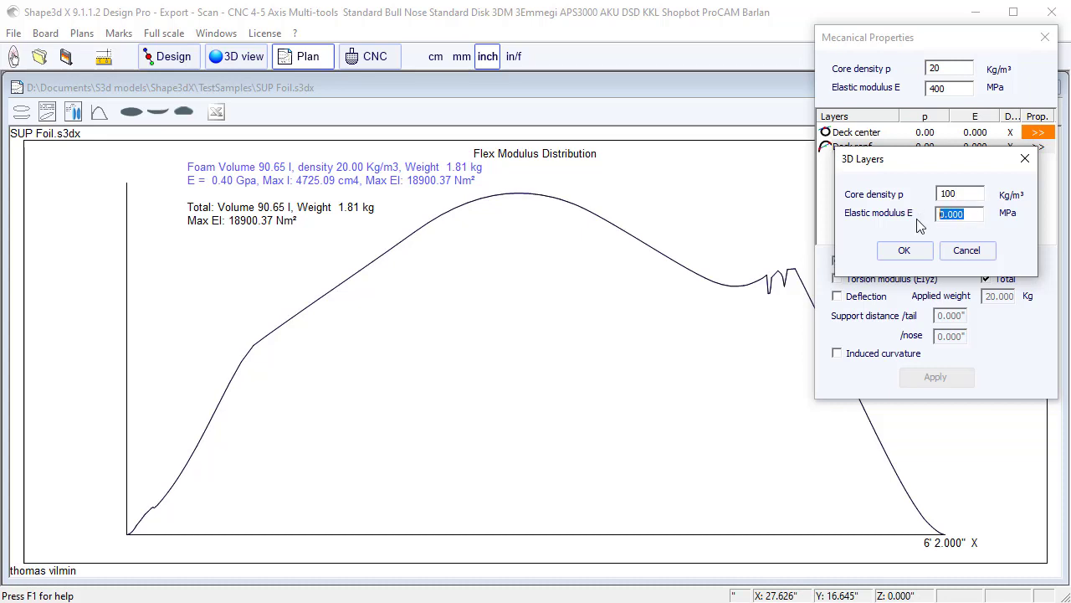
type("200")
left_click(904, 251)
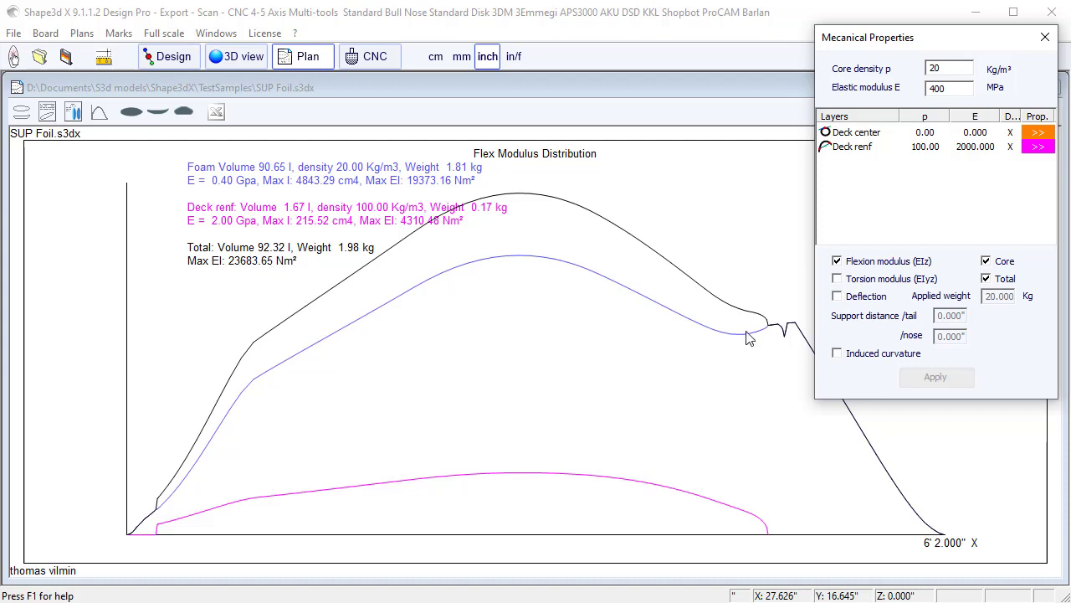
Step: Turn on the deflection curve and apply support distances of 12" from the tail and 12" from the nose
left_click(860, 300)
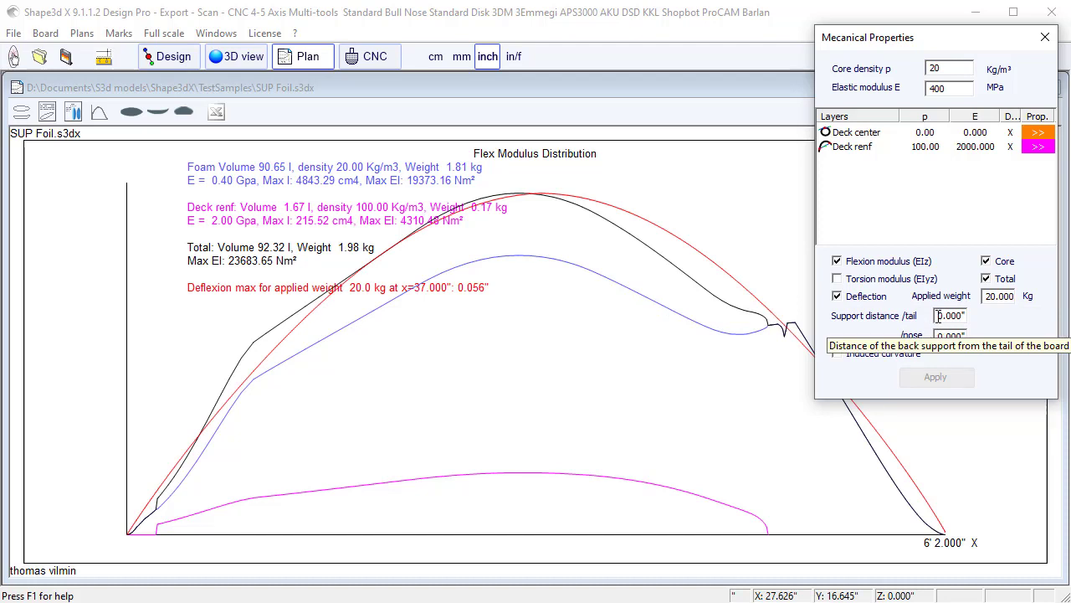
left_click_drag(938, 316, 964, 319)
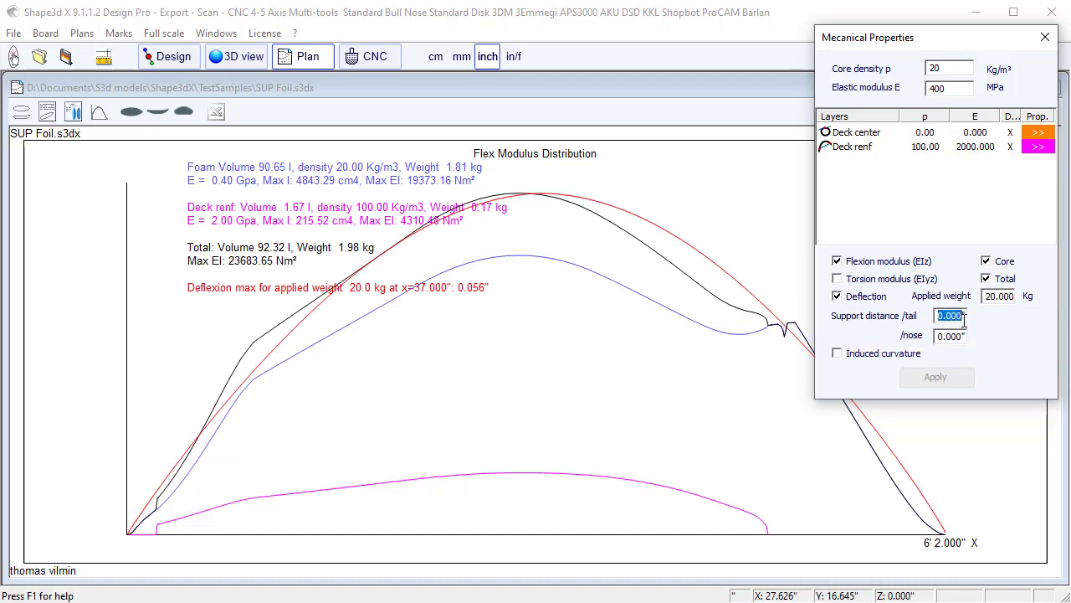
type("12")
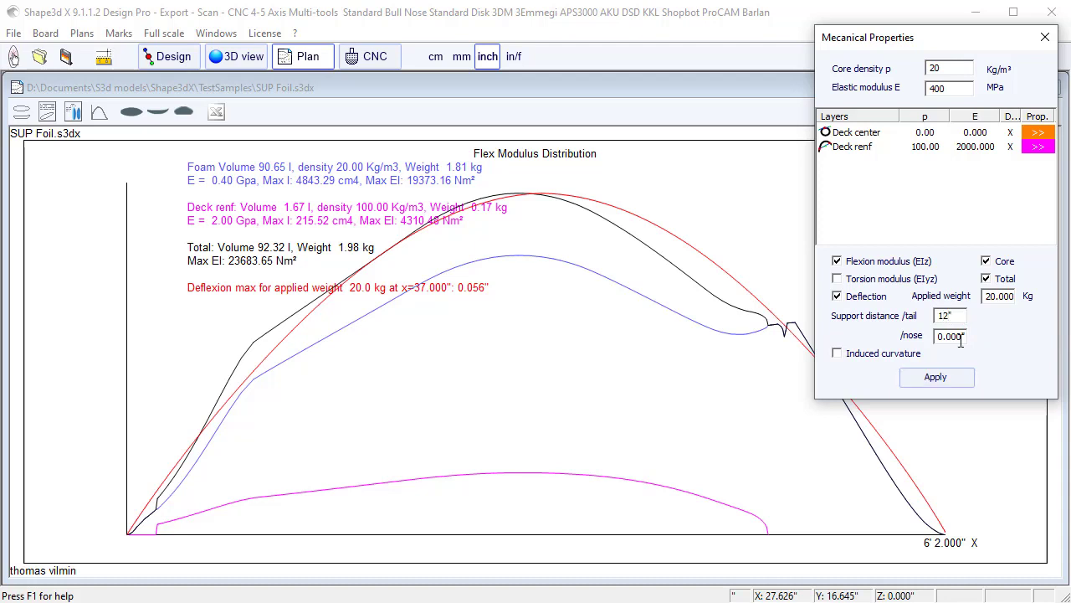
double_click(962, 339)
type("12")
left_click(931, 379)
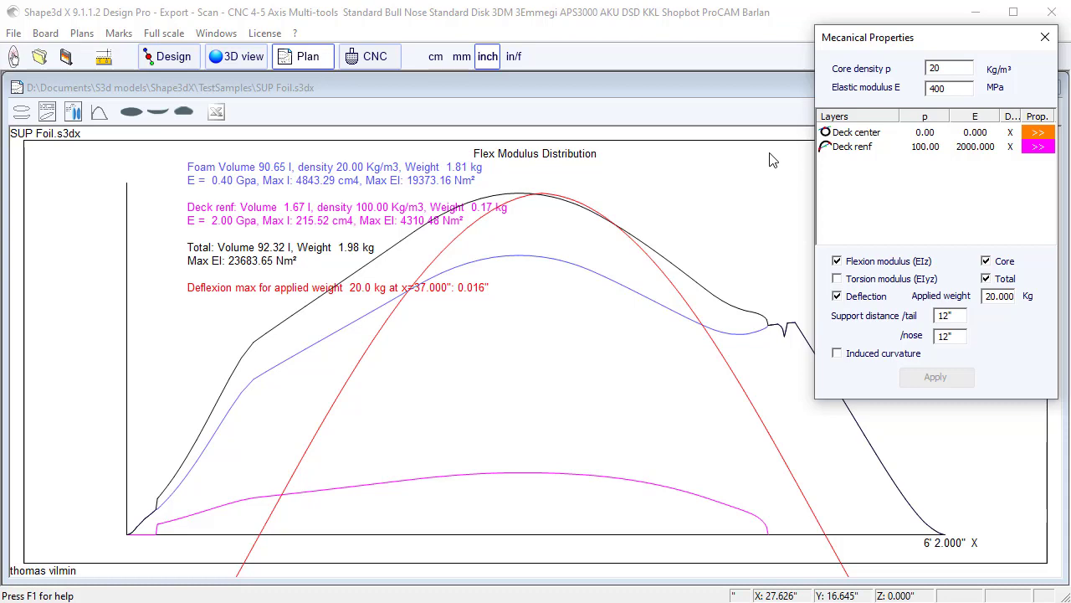
Step: Return to the design view and start a new 3D layer of type Constant depth named Fiber deck
left_click(170, 56)
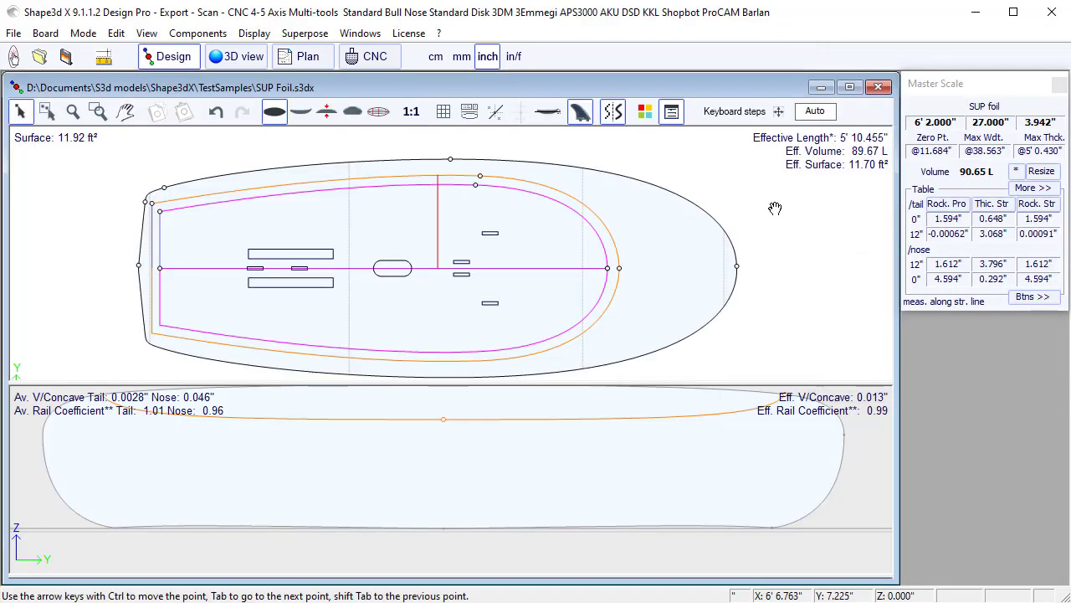
scroll(977, 483, "down", 1)
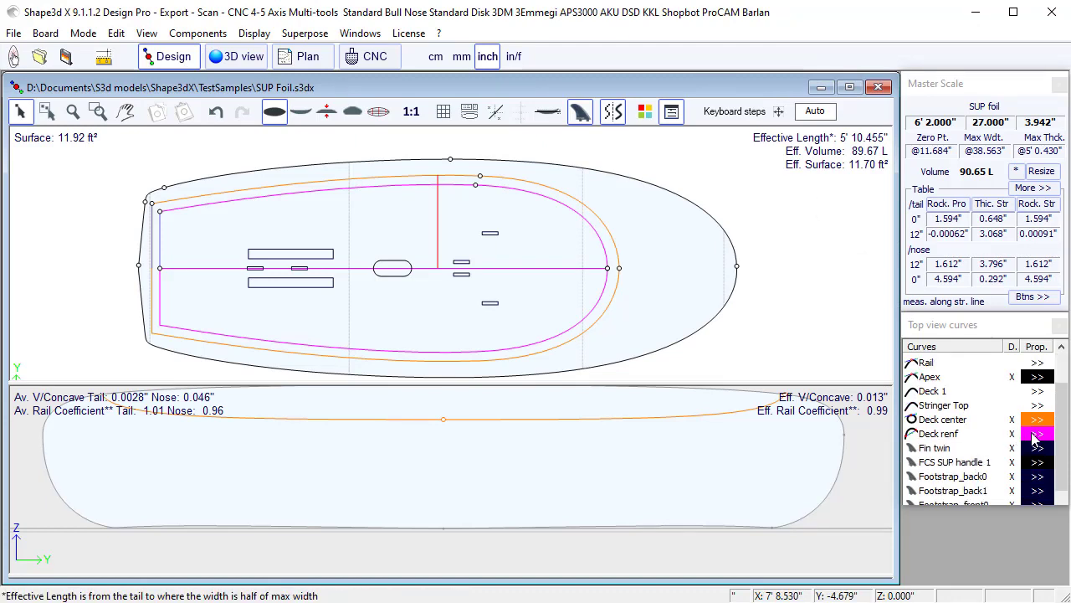
left_click(1038, 297)
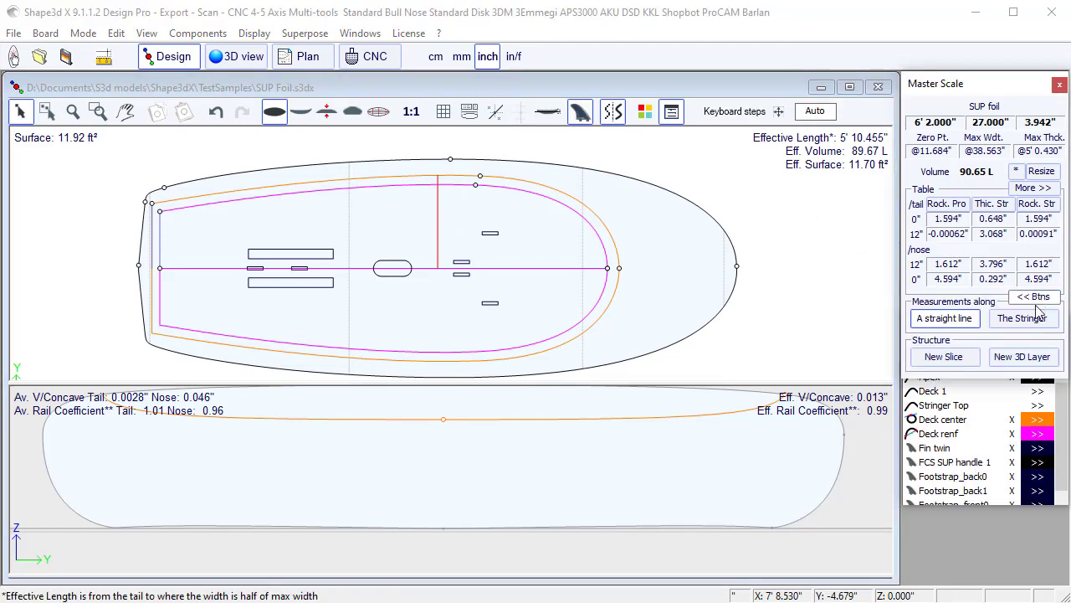
left_click(1023, 357)
left_click(1031, 139)
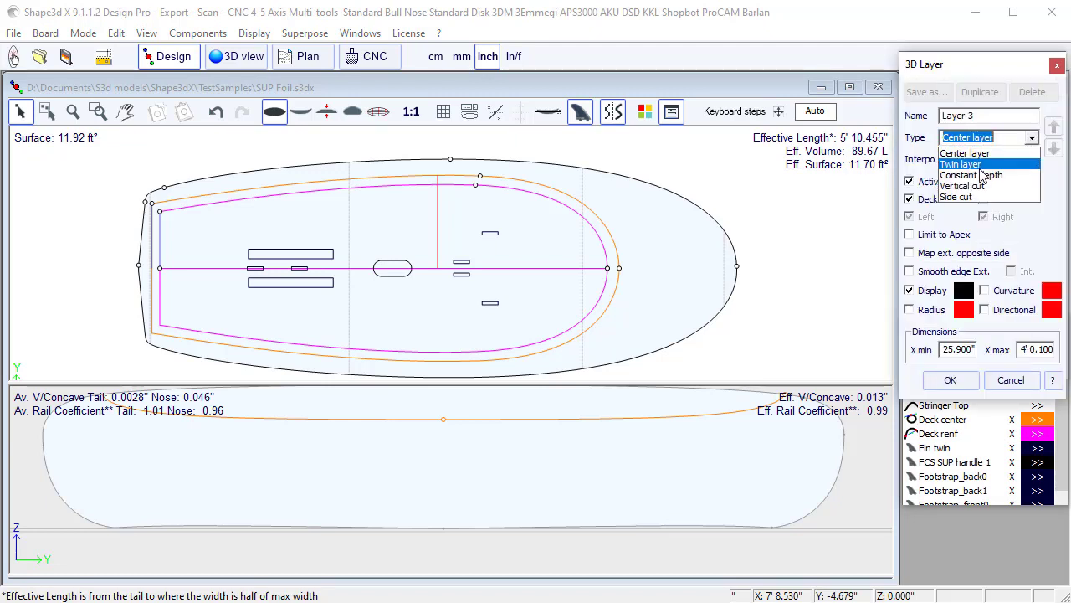
left_click(978, 177)
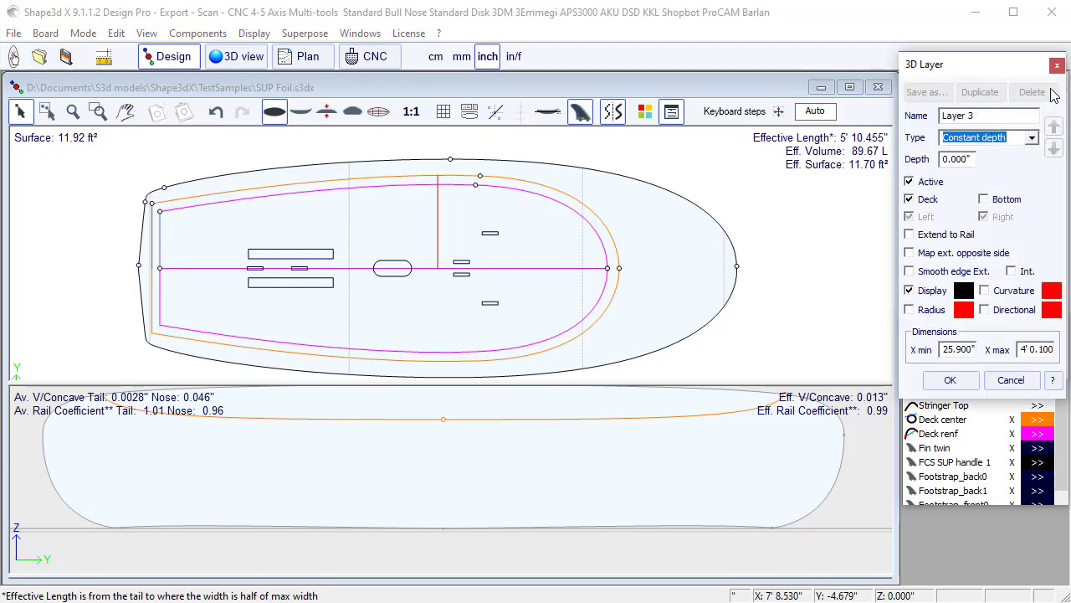
left_click_drag(985, 117, 880, 128)
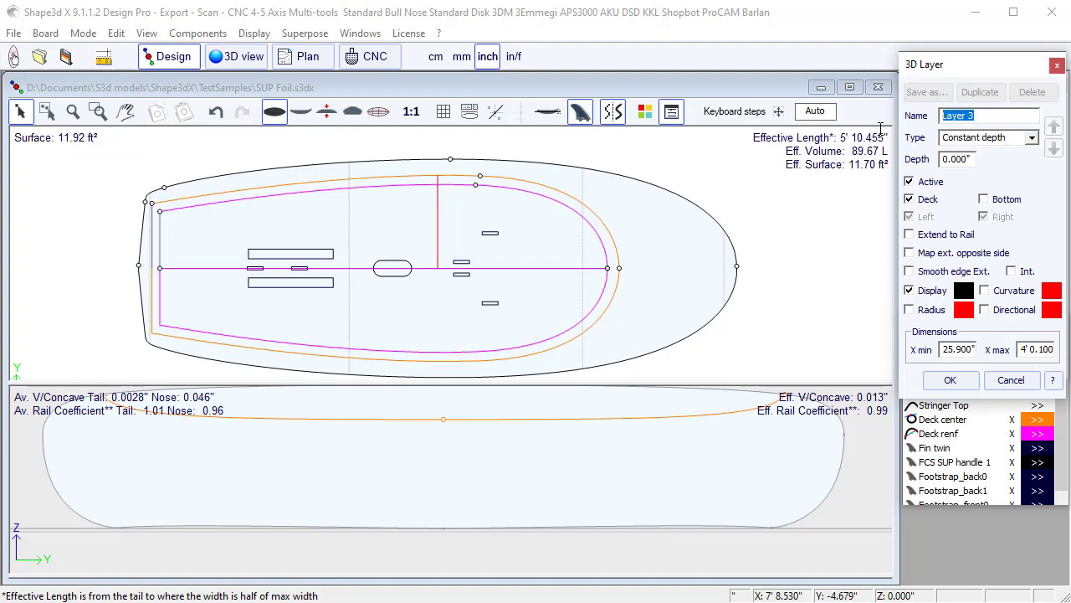
type("Fiber deck")
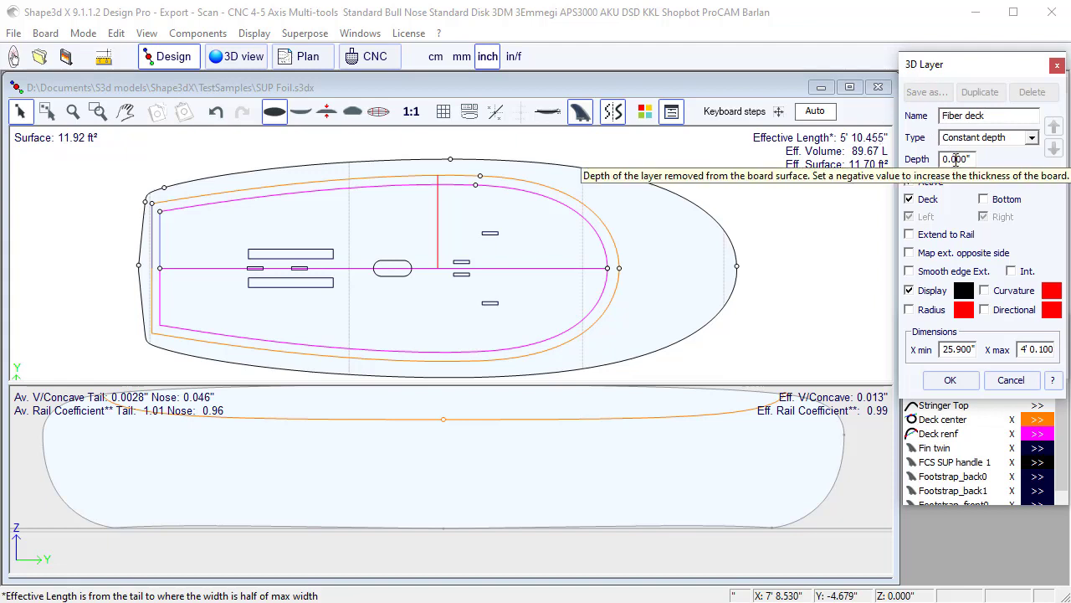
Step: Set the Fiber deck layer's depth to 0.050" and extend the layer to the rail
left_click_drag(956, 159, 964, 162)
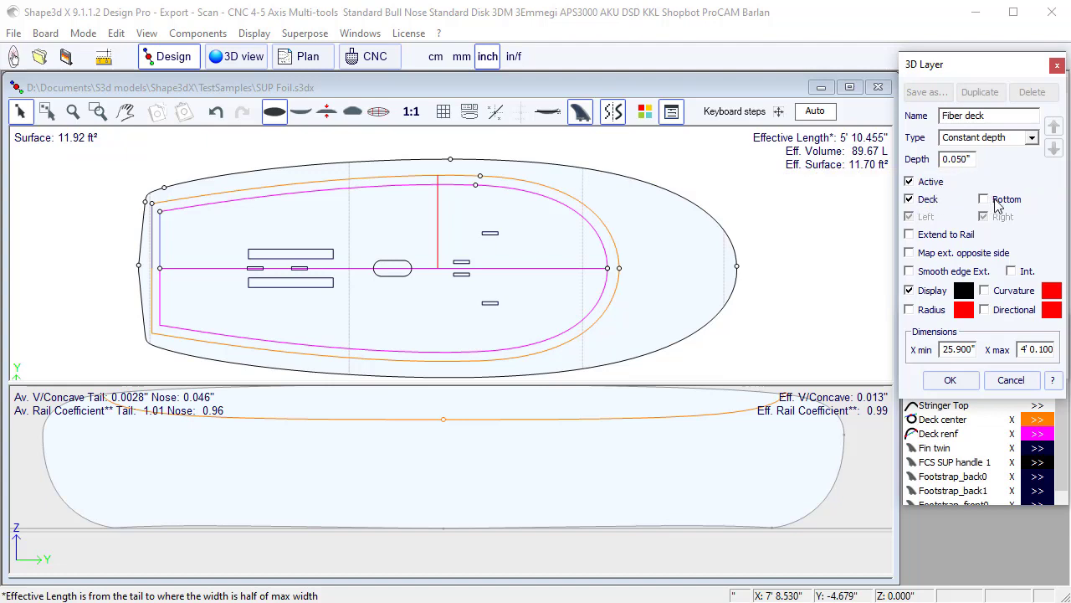
type("50")
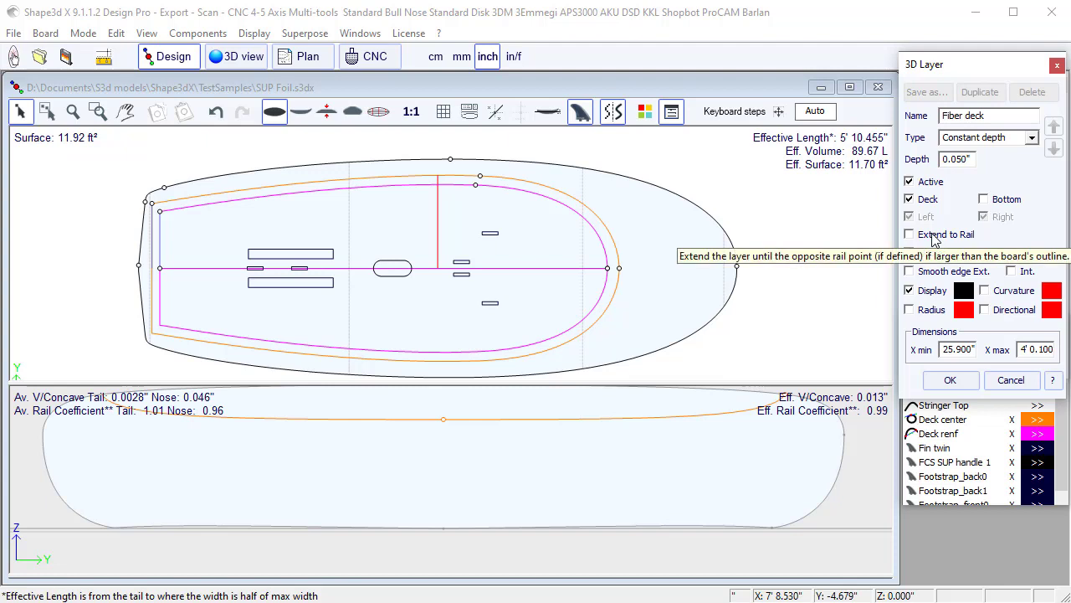
left_click(936, 237)
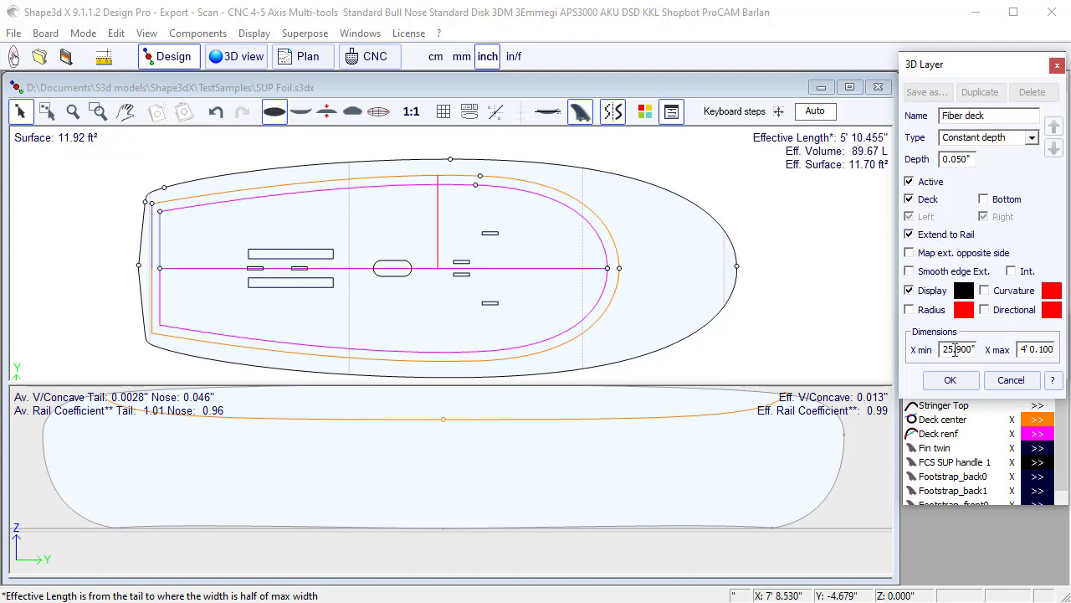
Step: Set the Fiber deck layer's X min to 0" and X max to 6' 2.100", and create the layer
left_click_drag(971, 349, 915, 356)
type("0")
left_click_drag(977, 71, 960, 151)
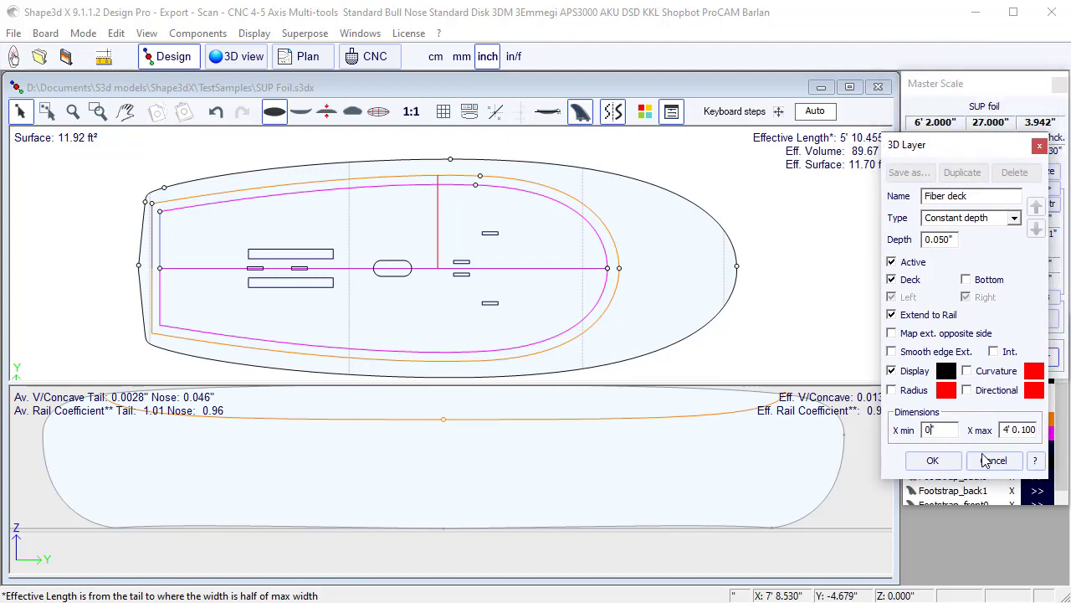
left_click(1013, 429)
type("2")
left_click(933, 460)
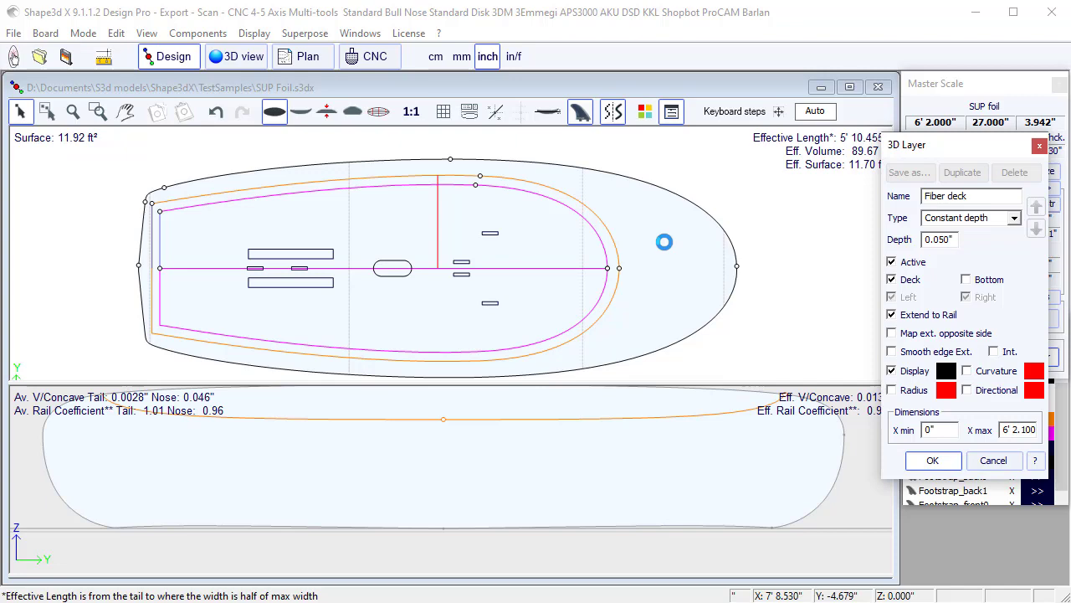
Step: Move the nose and tail points of the Fiber deck's inner outline onto the stringer at Y 0.000"
left_click(736, 242)
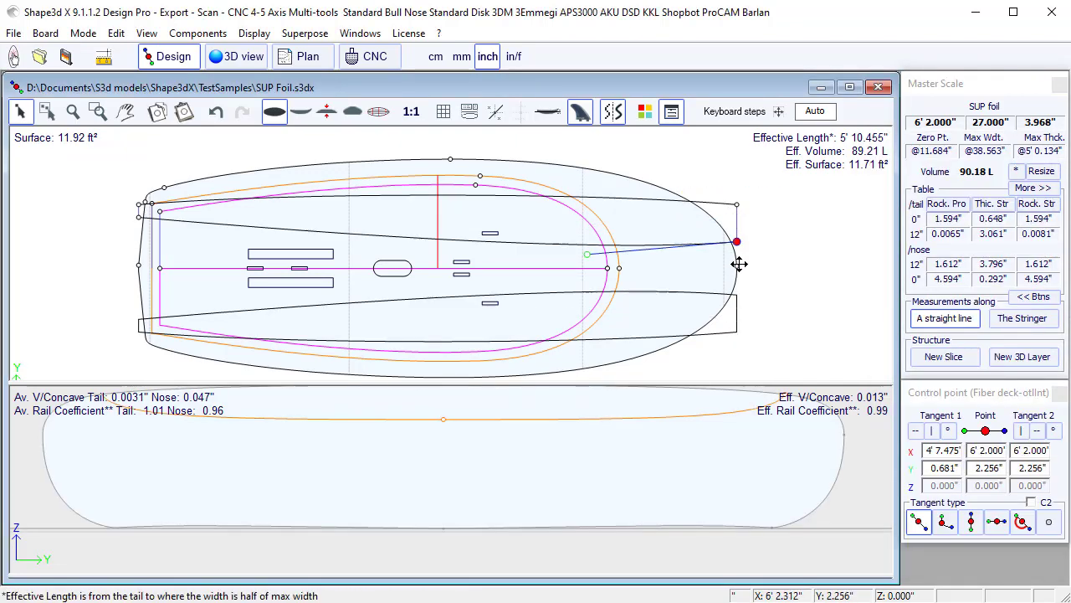
left_click_drag(739, 263, 739, 292)
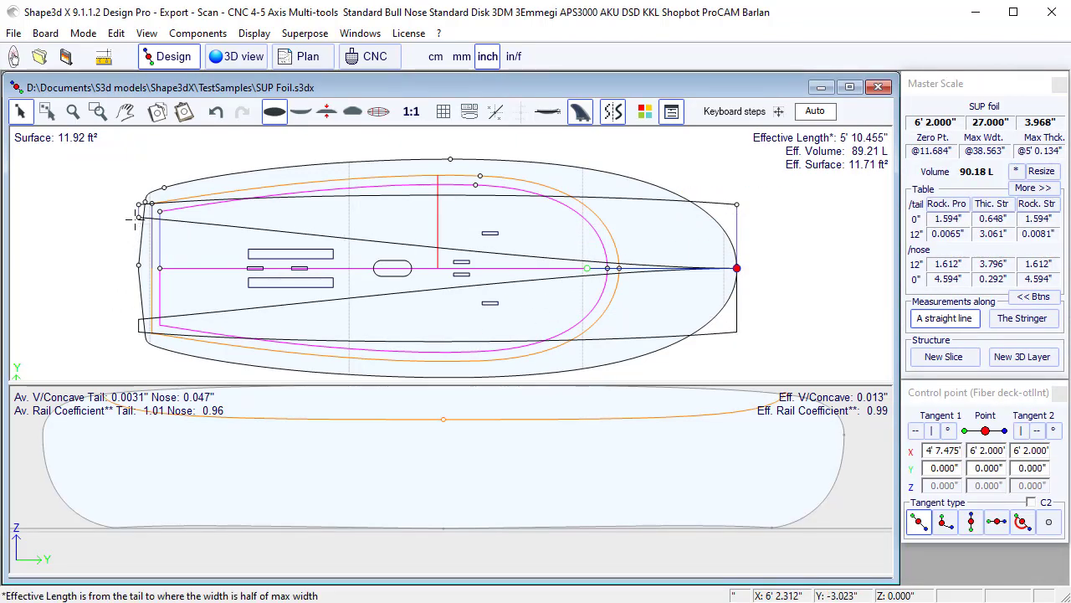
left_click_drag(139, 216, 117, 318)
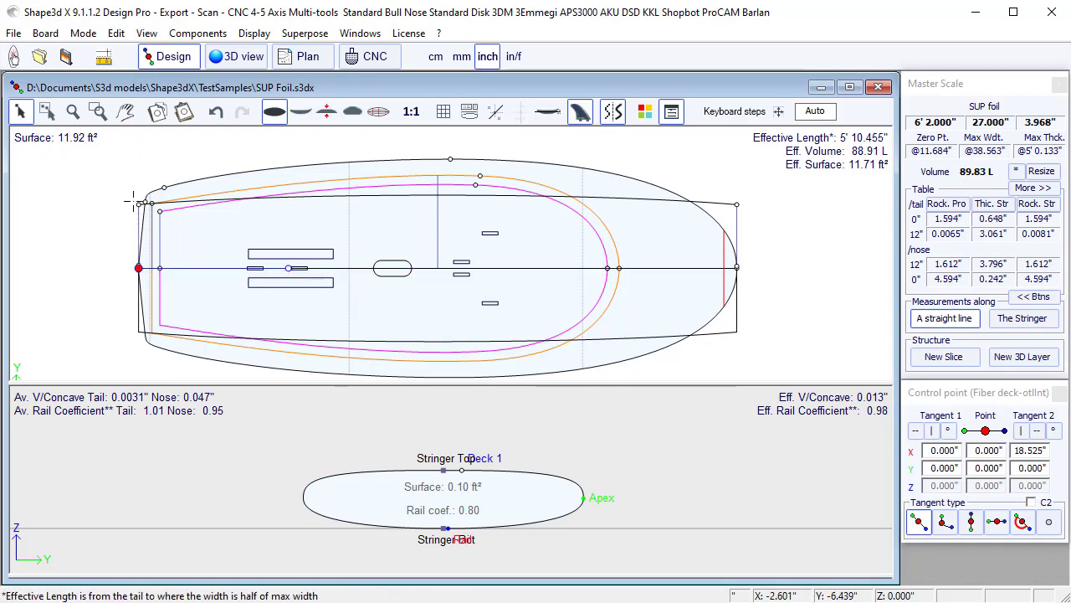
Step: Move the Fiber deck's outer outline beyond the board's edge, to about Y 13.47" at the tail and 13.73" at the nose
left_click_drag(129, 208, 123, 151)
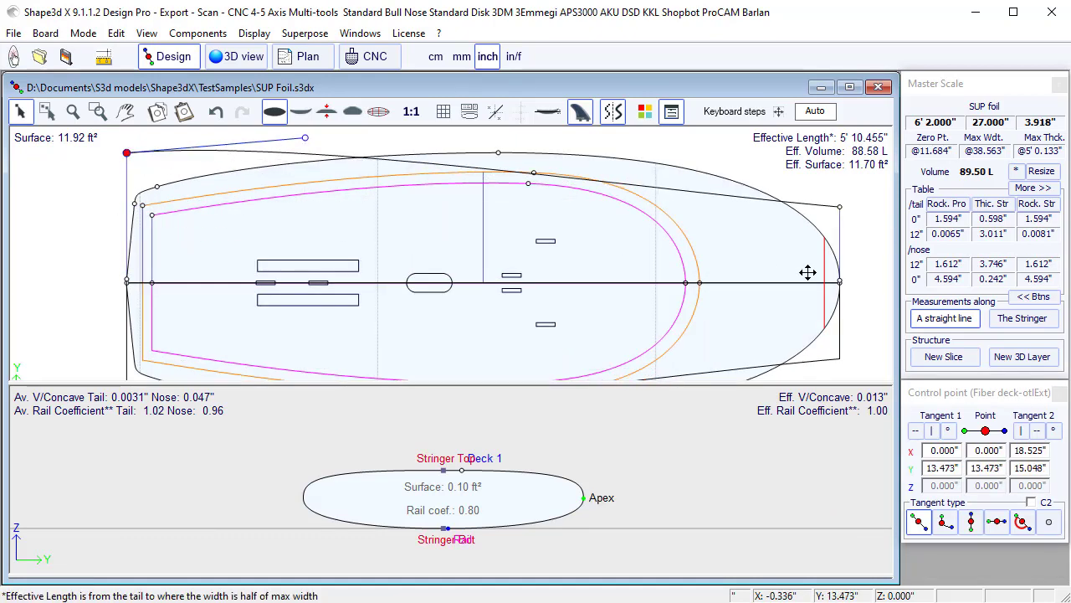
left_click(839, 206)
left_click_drag(843, 178, 840, 151)
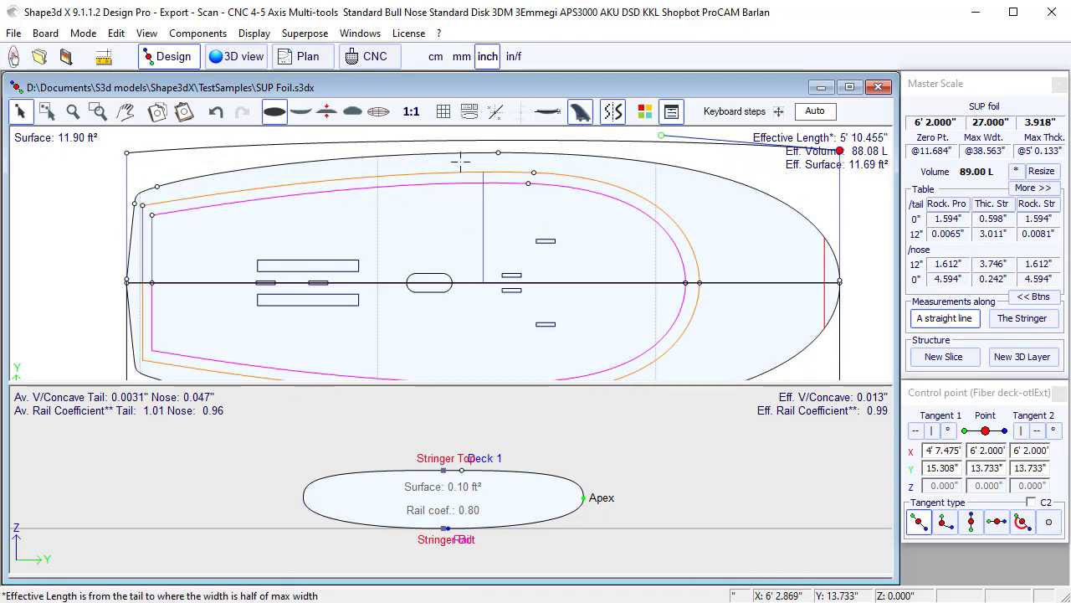
left_click(710, 209)
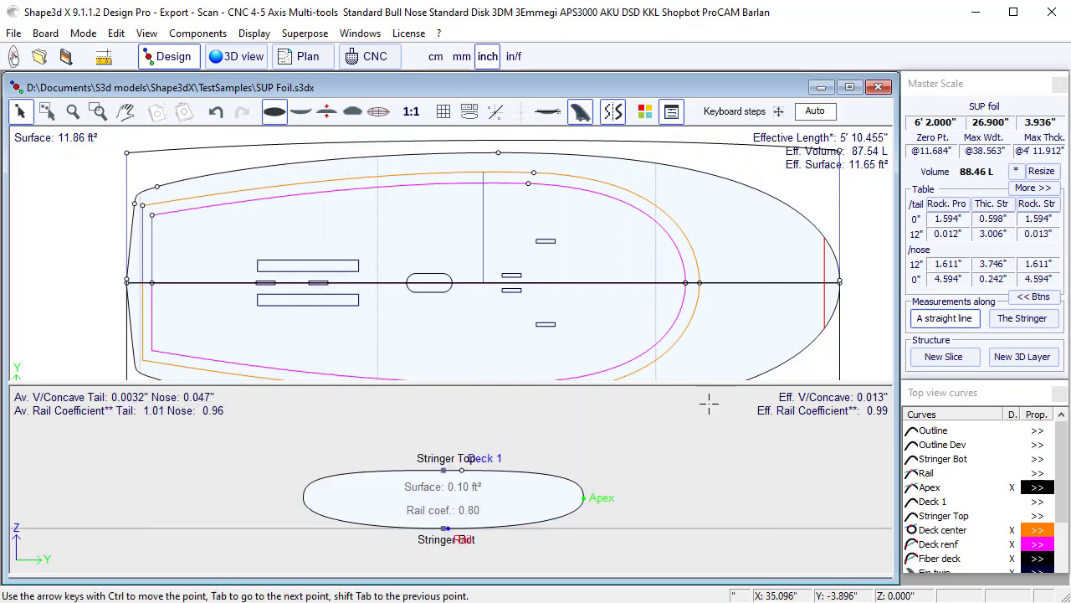
Step: Show slice 4 at 4' 6.917" in an enlarged slice view and examine its rail profile
double_click(655, 263)
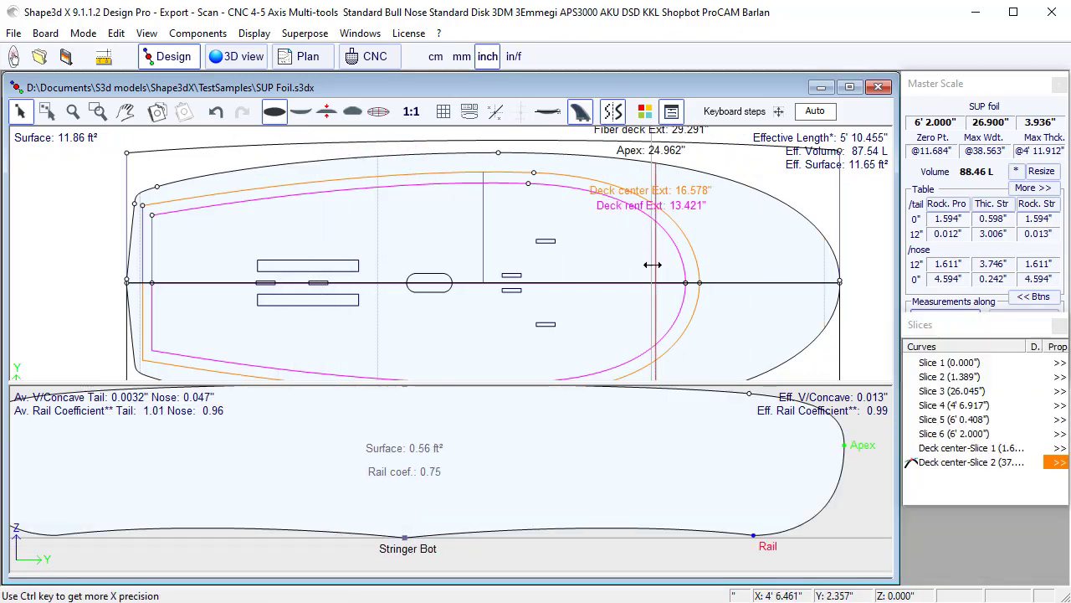
scroll(868, 412, "up", 3)
left_click_drag(739, 383, 738, 218)
scroll(861, 269, "up", 2)
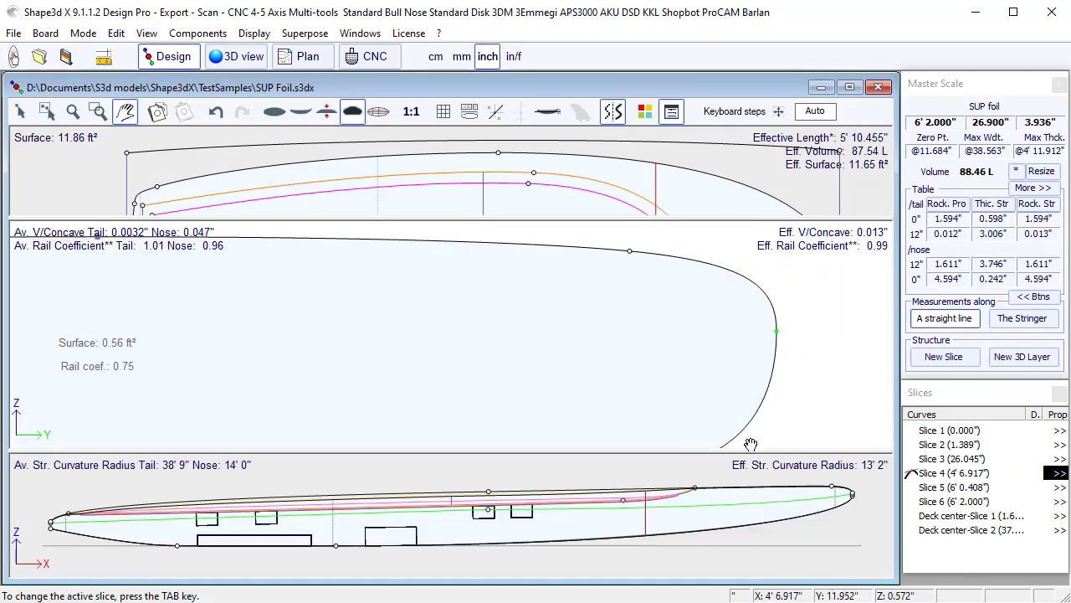
left_click_drag(750, 449, 755, 577)
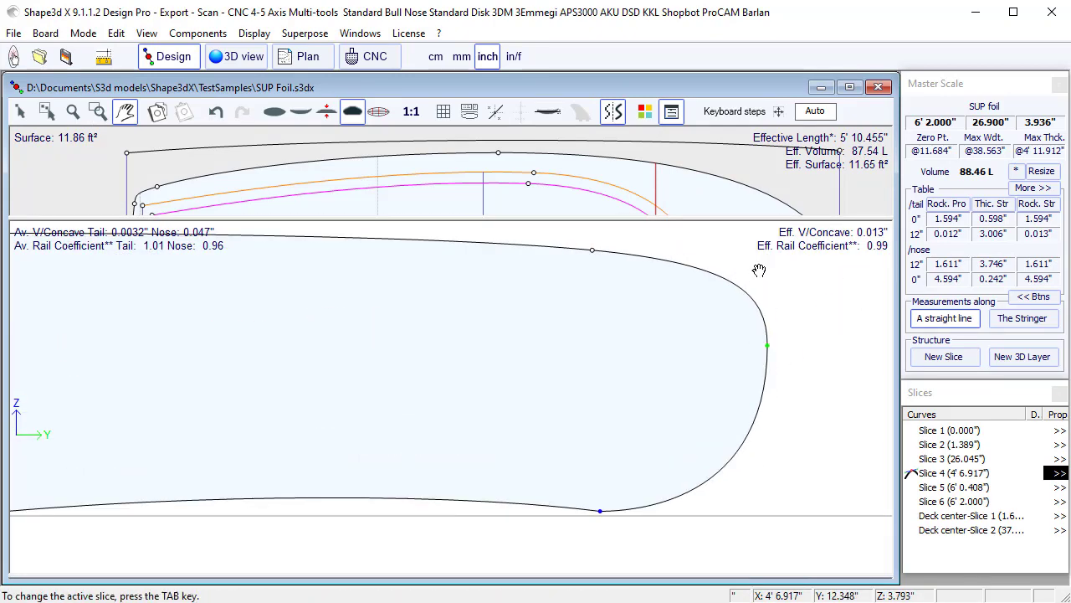
left_click(687, 197)
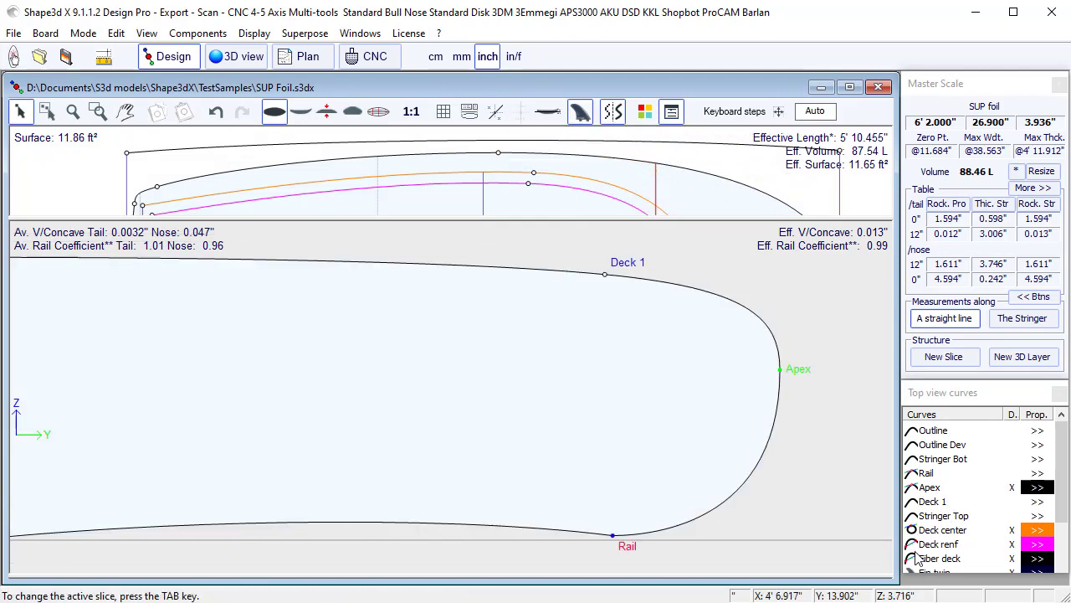
Step: Move the Fiber deck layer up one place in the layer order, ahead of Deck renf, and check the new order
scroll(962, 556, "down", 1)
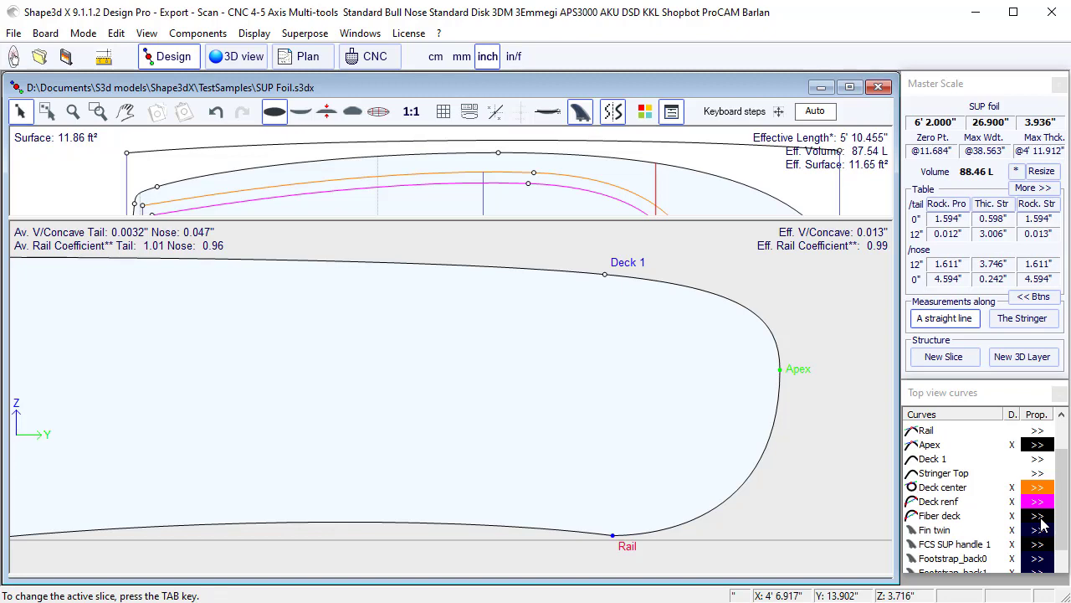
left_click(944, 504)
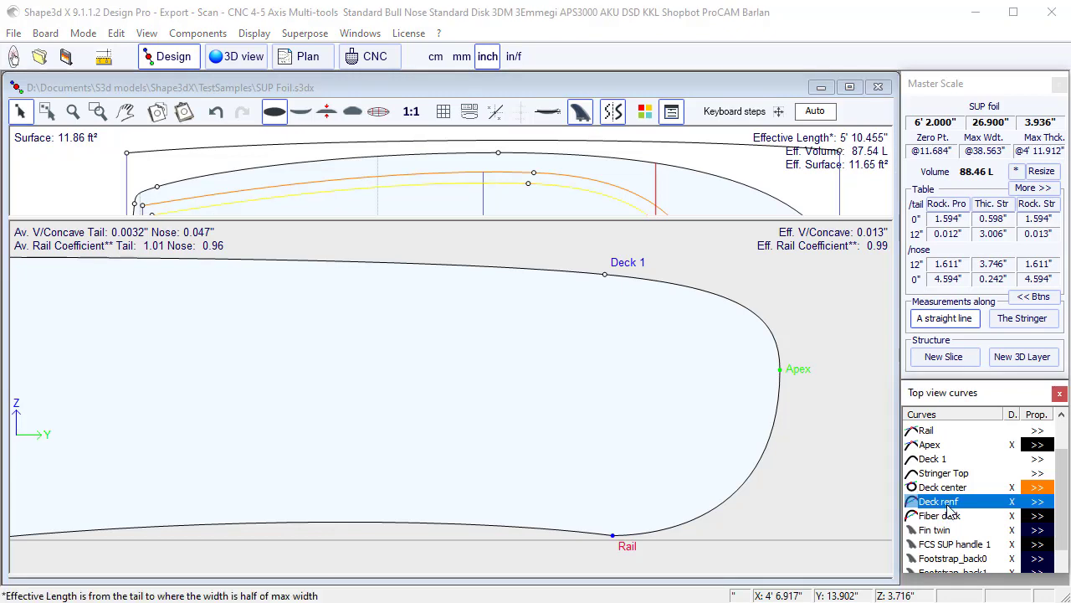
left_click(1038, 517)
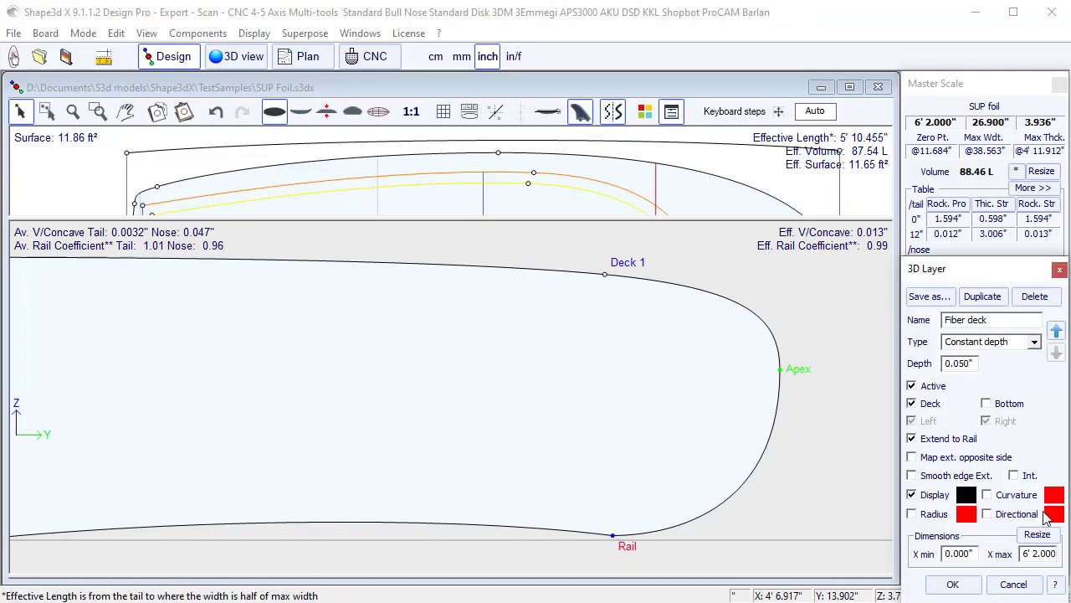
left_click(1057, 331)
left_click(952, 585)
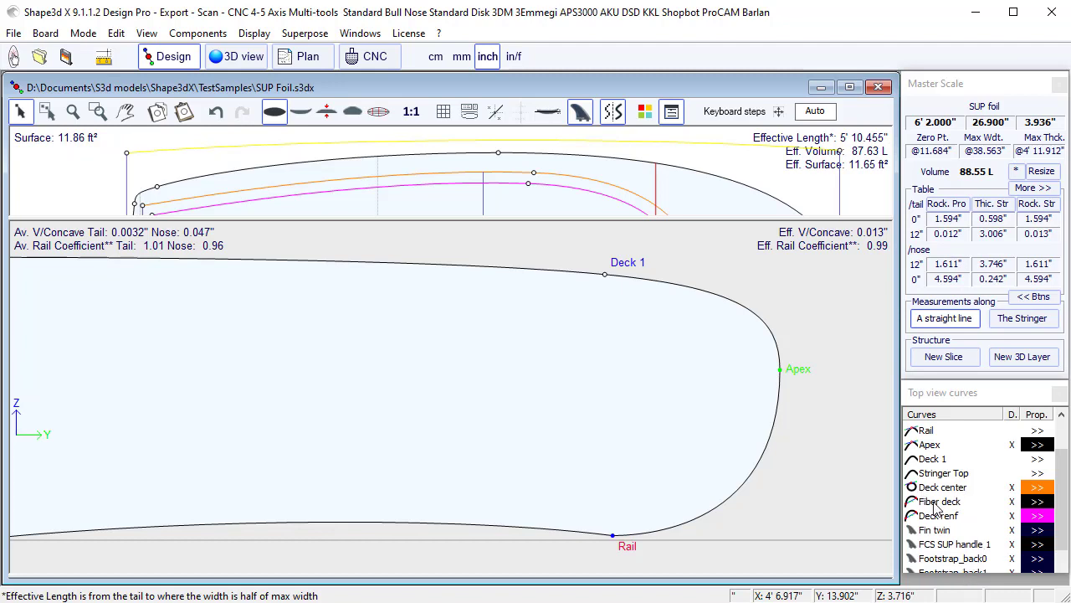
left_click(935, 502)
left_click(939, 517)
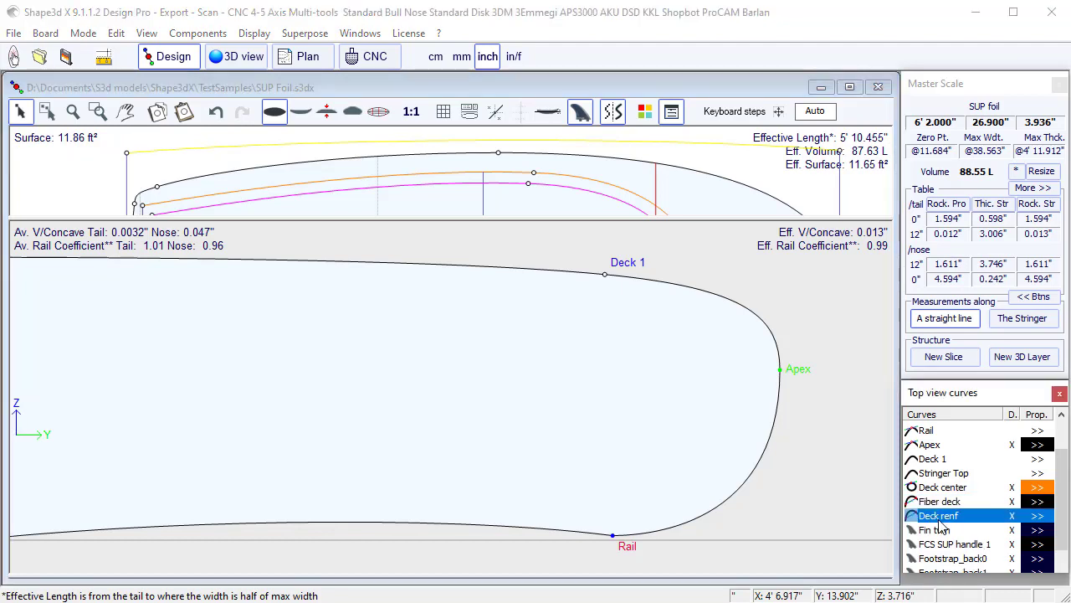
left_click(524, 156)
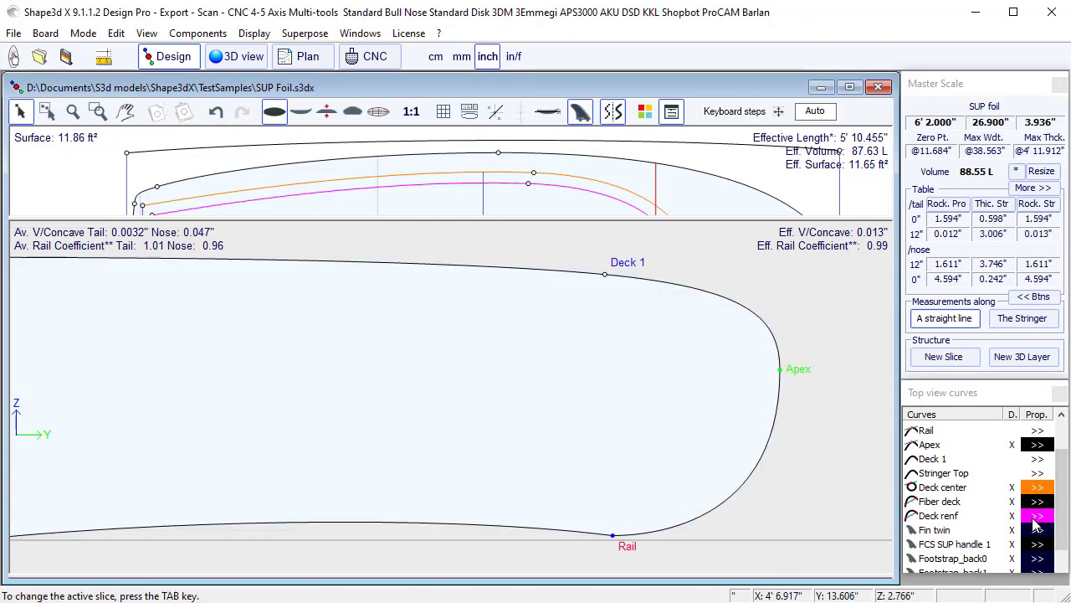
Step: Deactivate the Deck renf layer to compare the slice without it, and restore the layer with its display on
left_click(1035, 517)
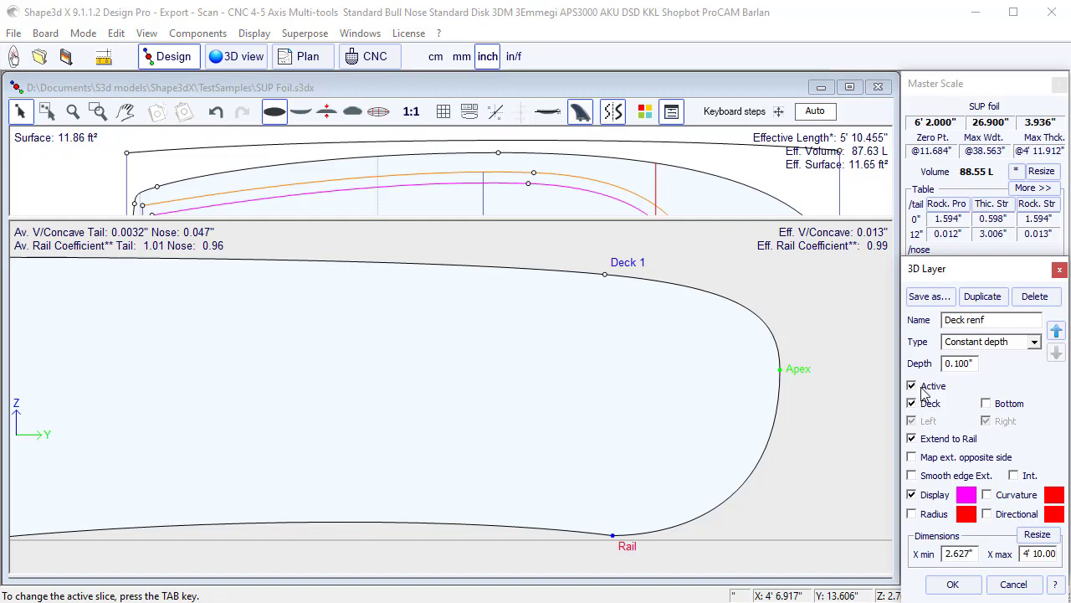
left_click(923, 388)
left_click(952, 584)
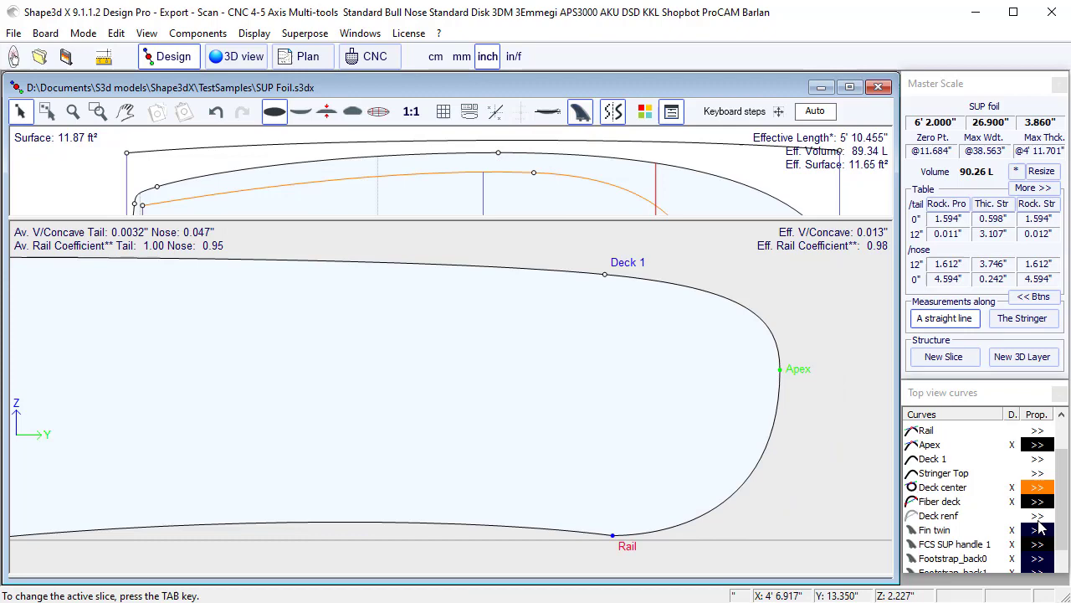
left_click(1038, 517)
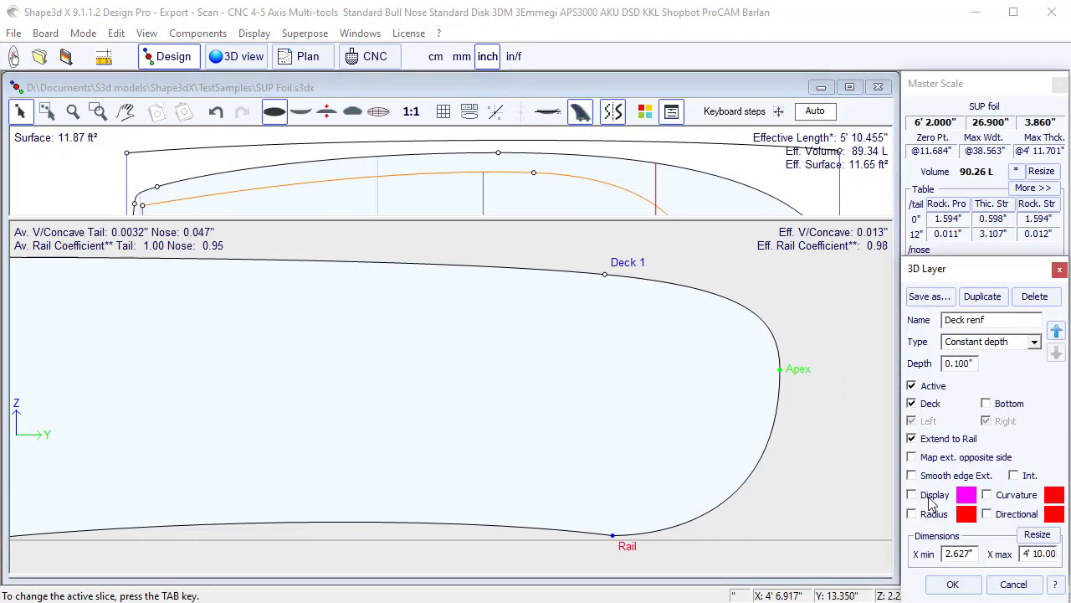
left_click(929, 495)
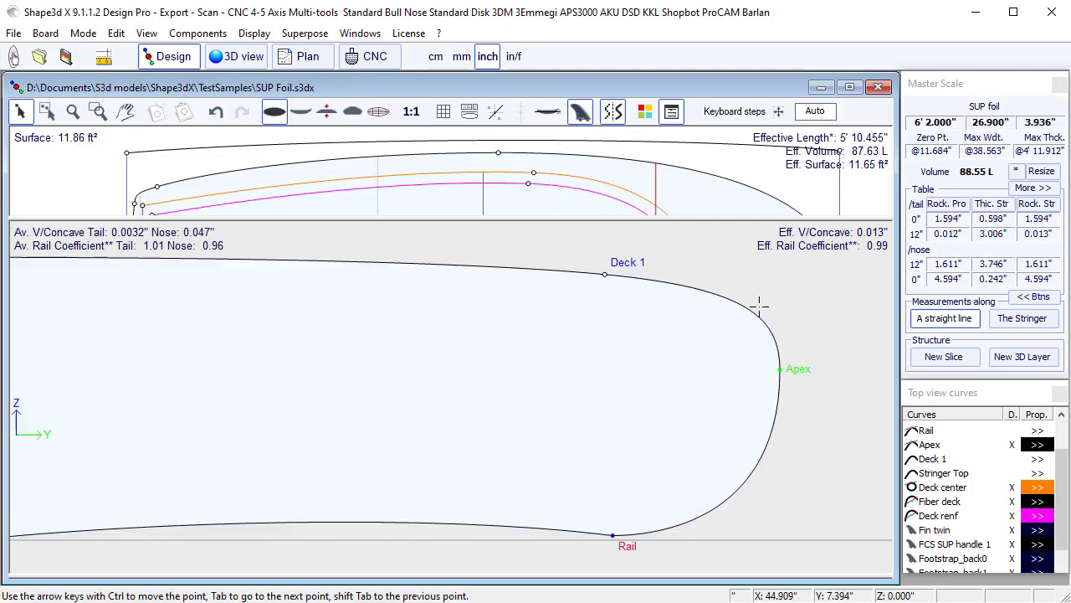
Step: Duplicate the Fiber deck layer as Fiber bot, applied to the bottom instead of the deck, with Limit to Rail off
left_click(1037, 502)
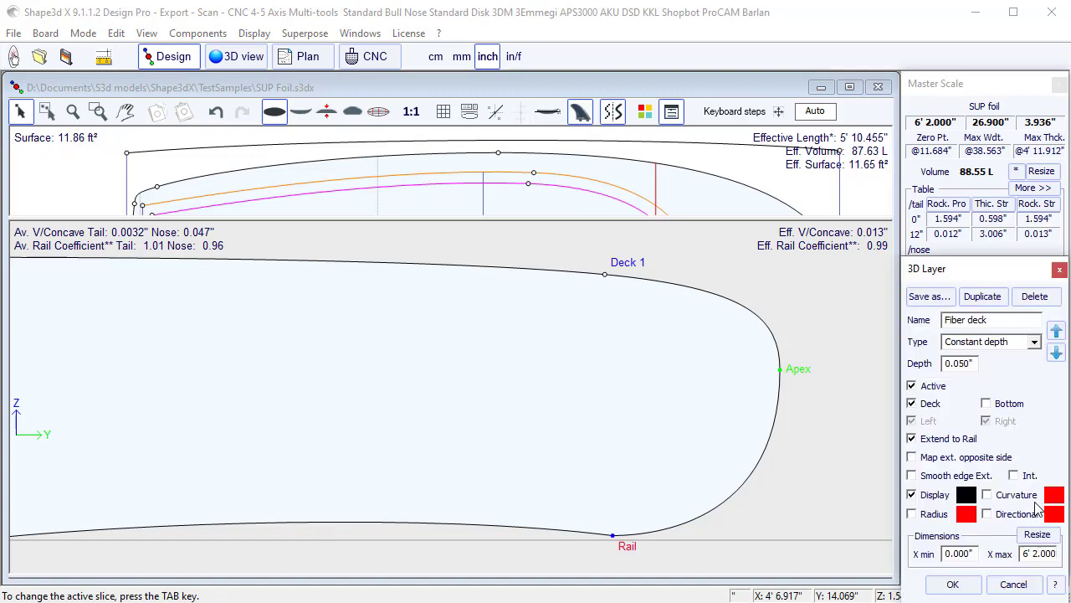
left_click(984, 297)
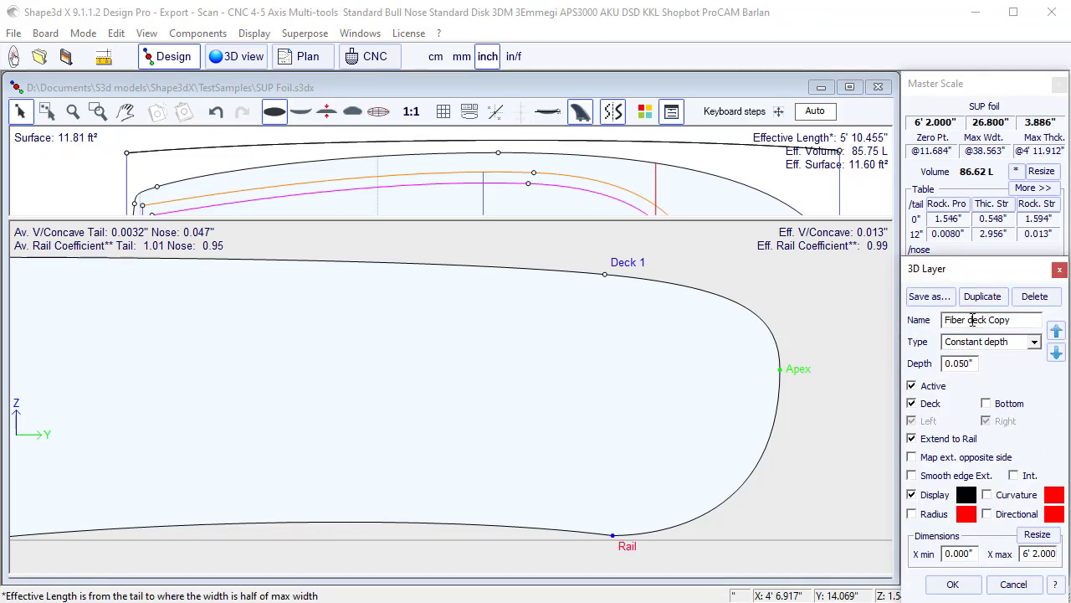
left_click_drag(976, 323, 1025, 324)
type("ber bot")
left_click(1004, 403)
left_click(942, 444)
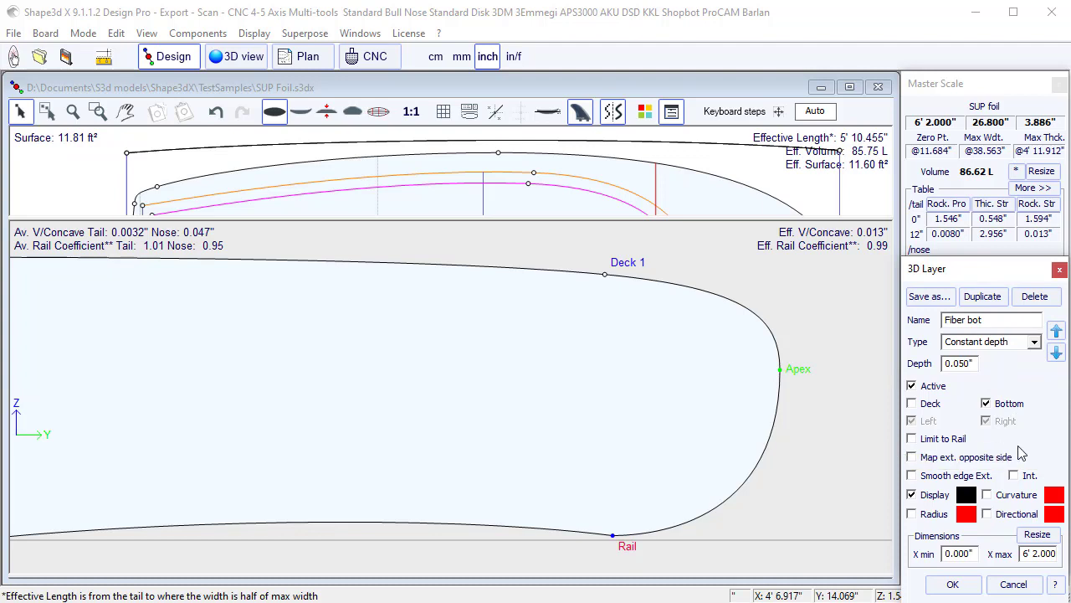
left_click(952, 584)
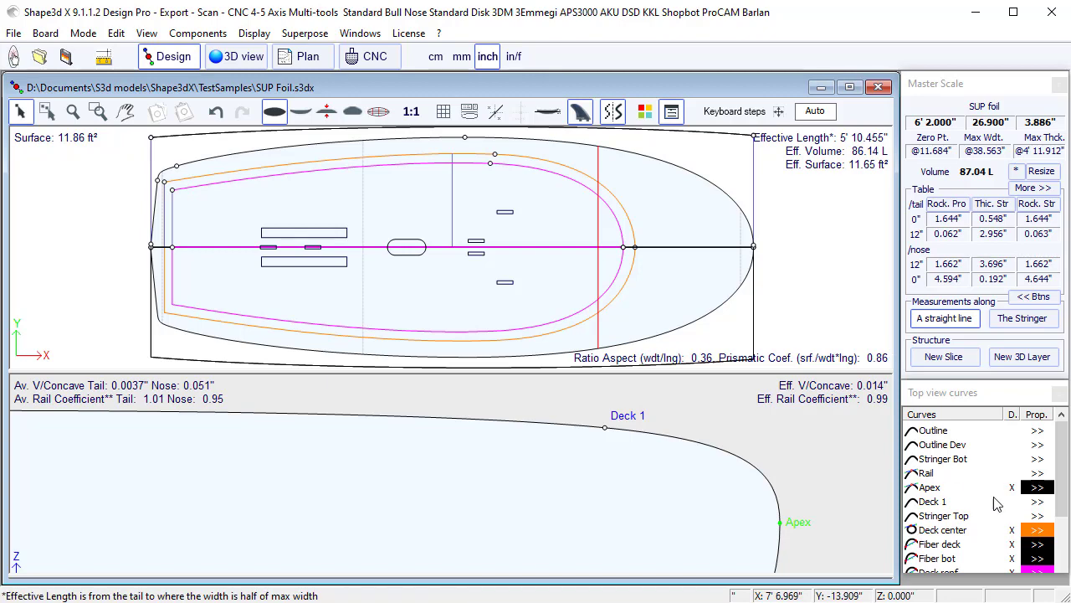
Step: Turn on mapping of the exterior to the opposite side for the Fiber bot layer
left_click(1038, 560)
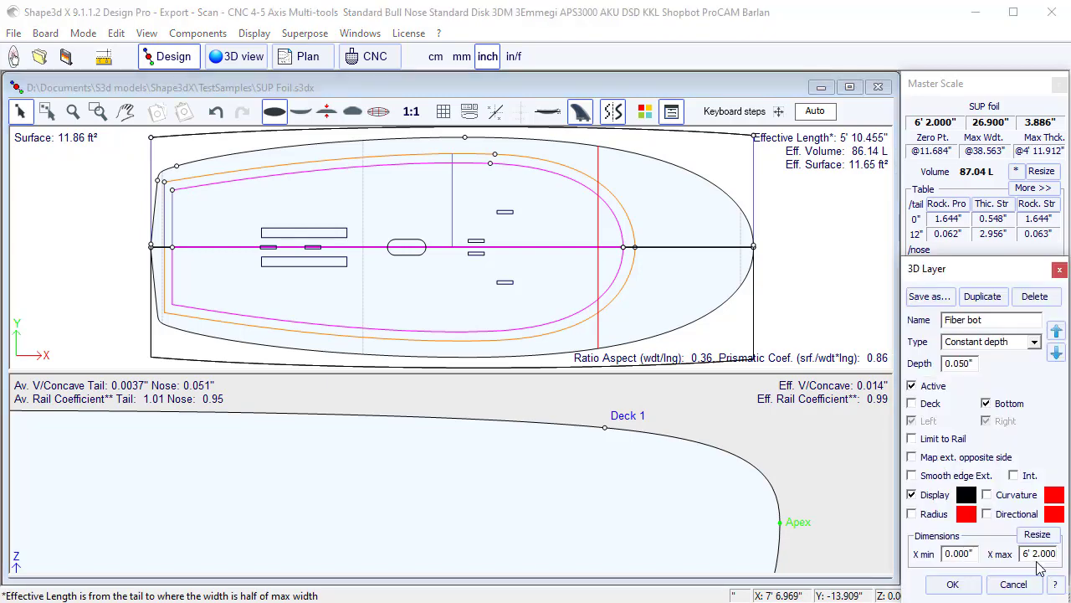
left_click(938, 459)
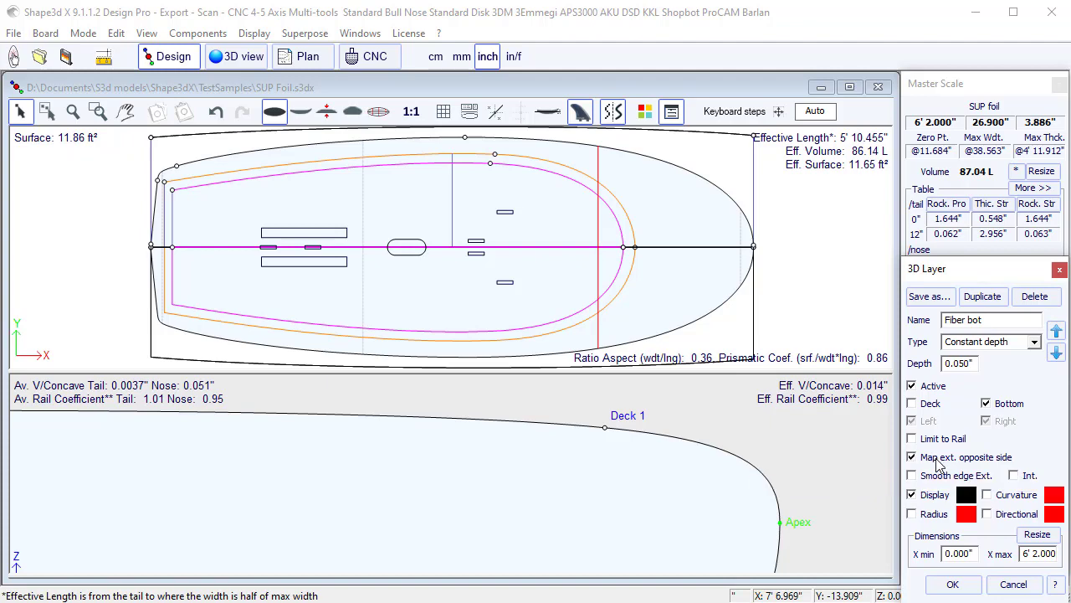
left_click(952, 584)
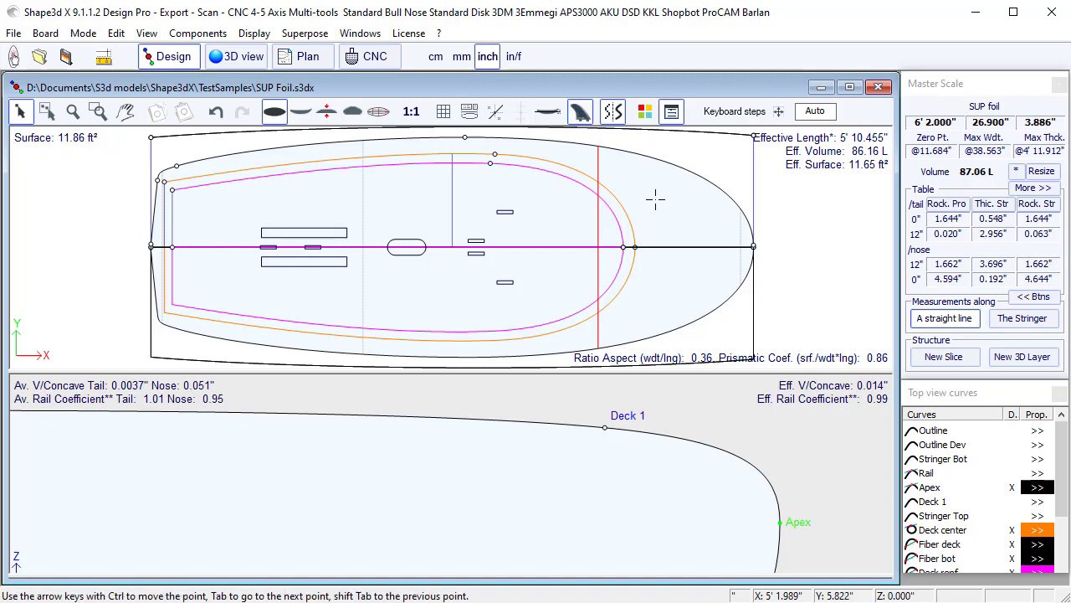
Step: Hide the Fiber deck and Deck center curves and display the Rail curve in the top view
scroll(820, 269, "down", 1)
middle_click_drag(820, 269, 811, 269)
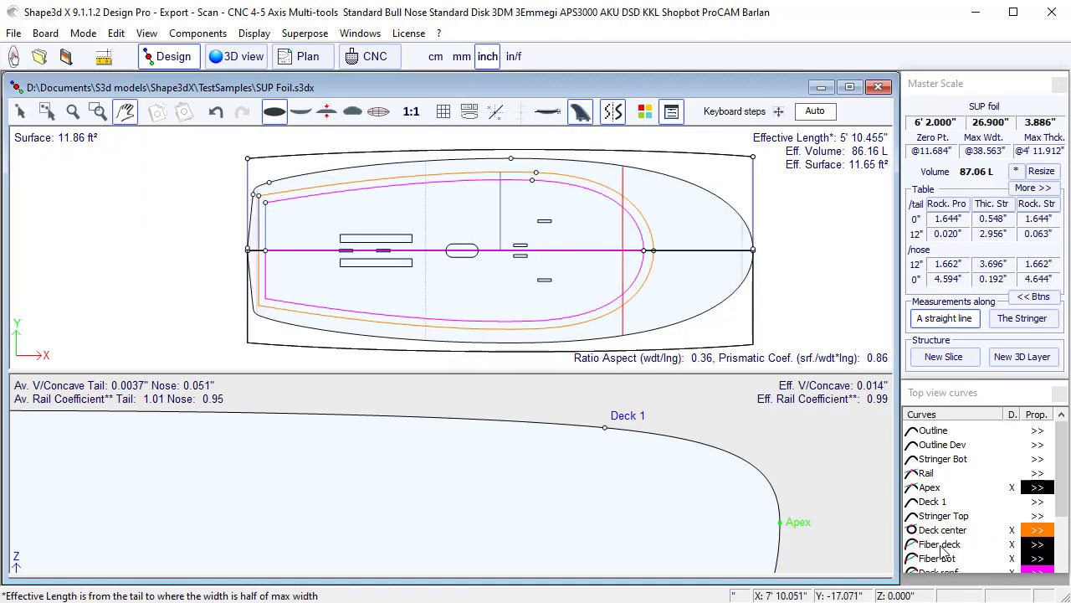
left_click(1012, 548)
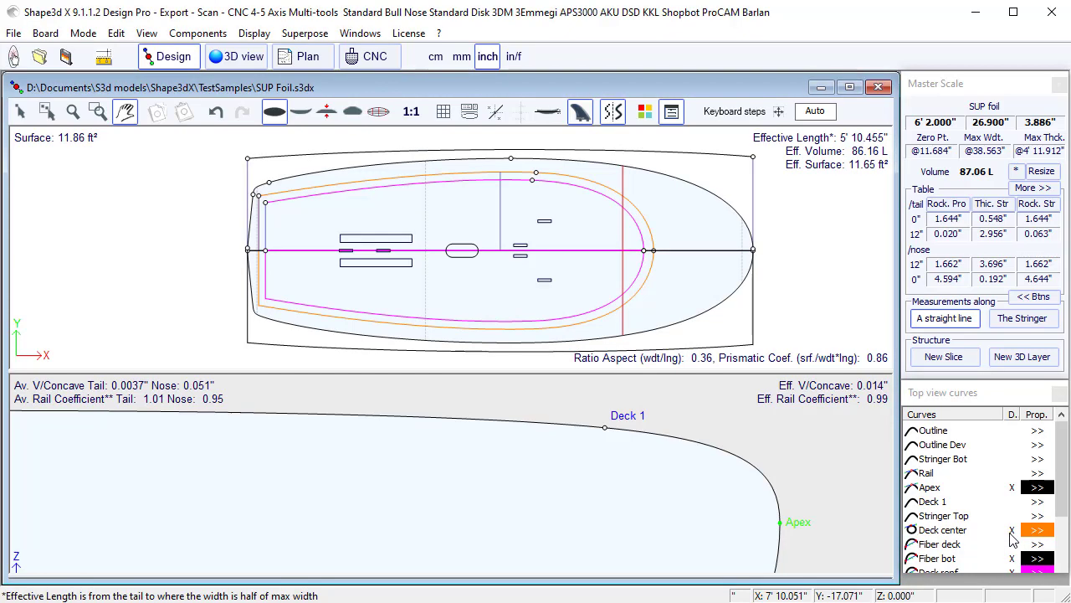
left_click(1012, 529)
left_click(1012, 473)
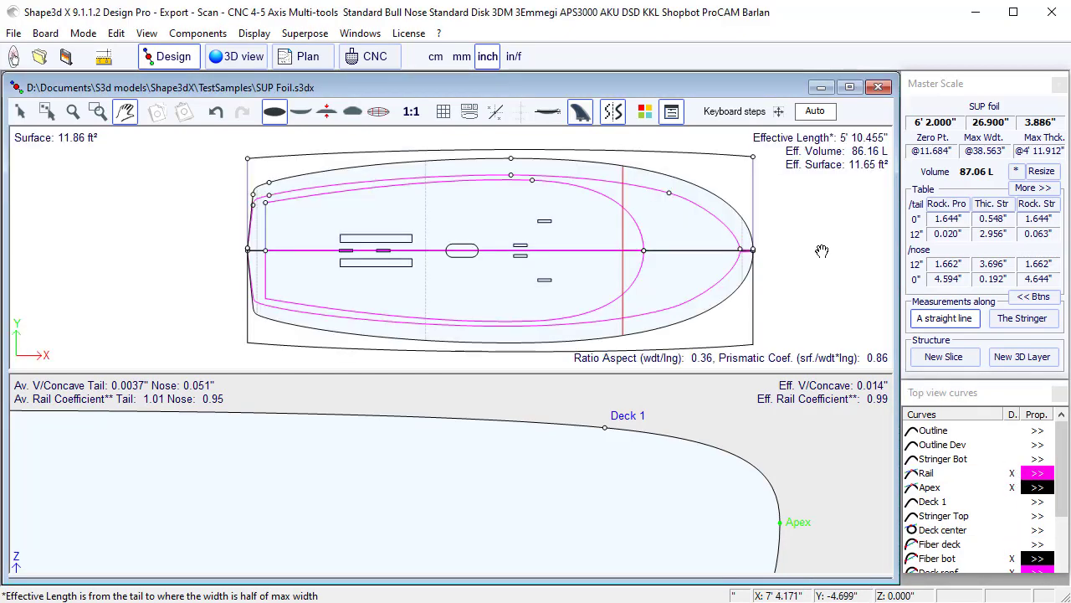
Step: Copy the Rail curve onto the Fiber bot layer's exterior outline in the top view
left_click(670, 194)
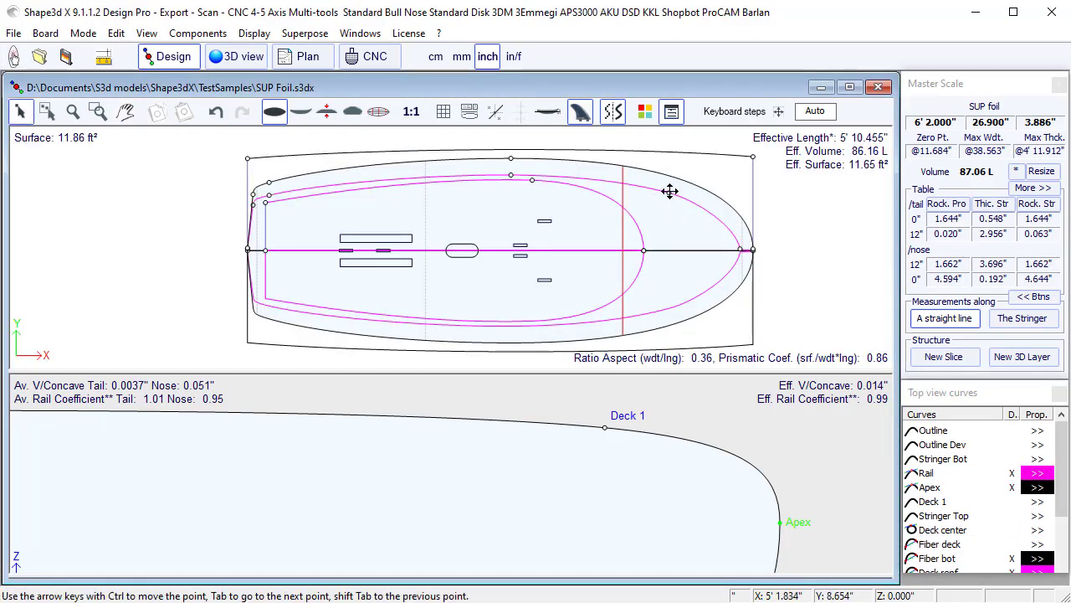
left_click(669, 195)
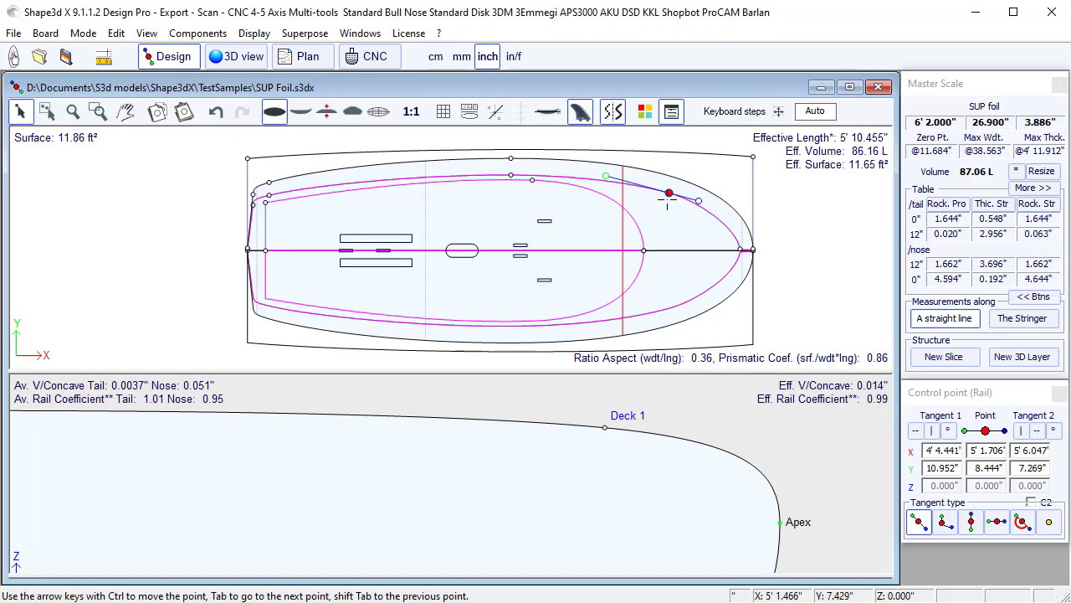
left_click(753, 156)
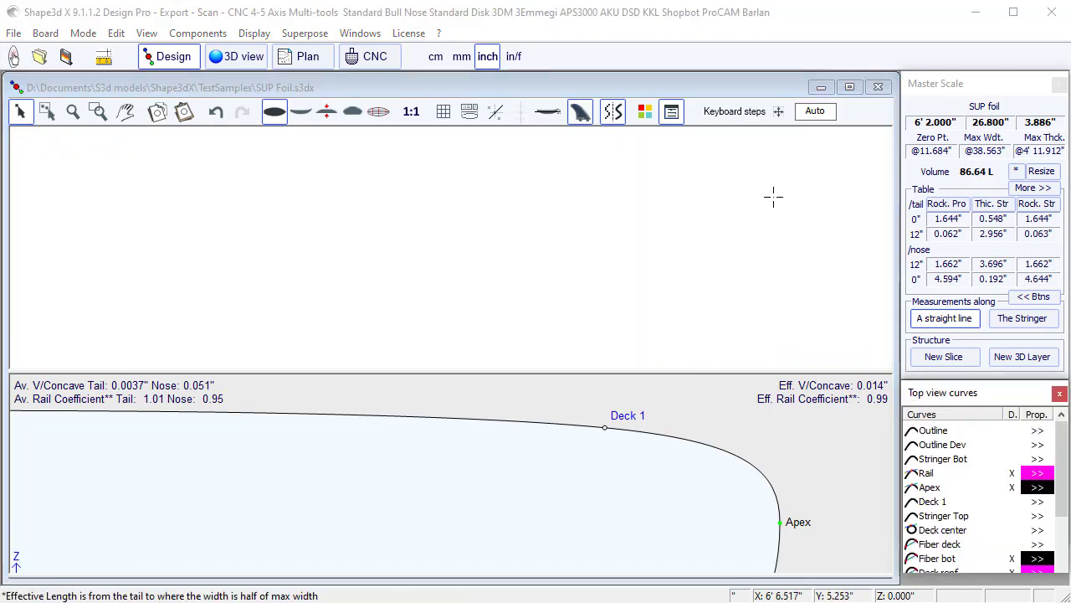
left_click(789, 206)
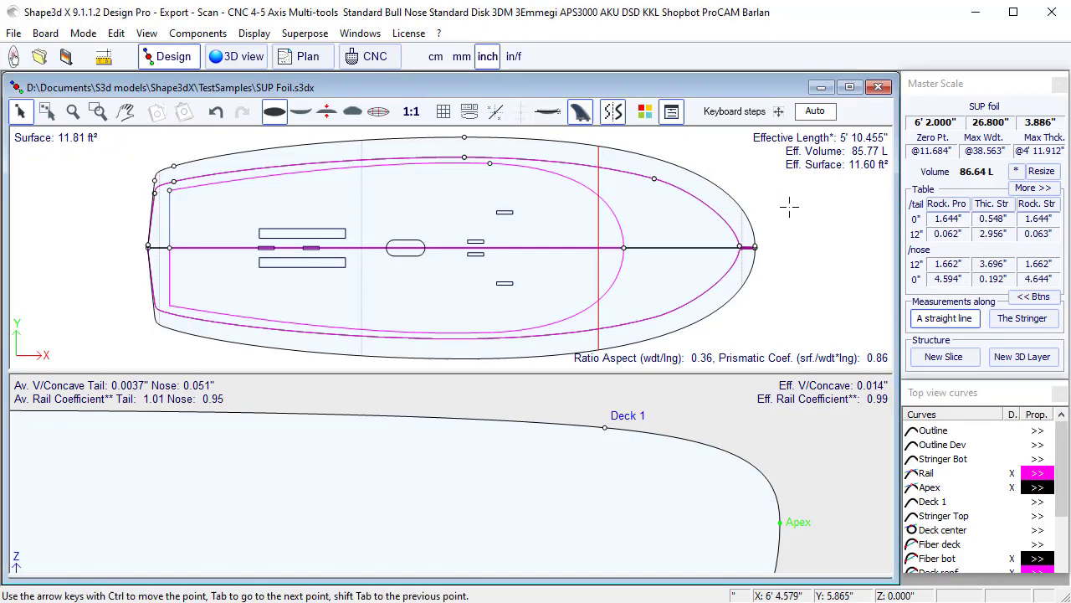
Step: Hide the Rail and Deck renf curves and display the Deck center curve in the top view
left_click(1012, 474)
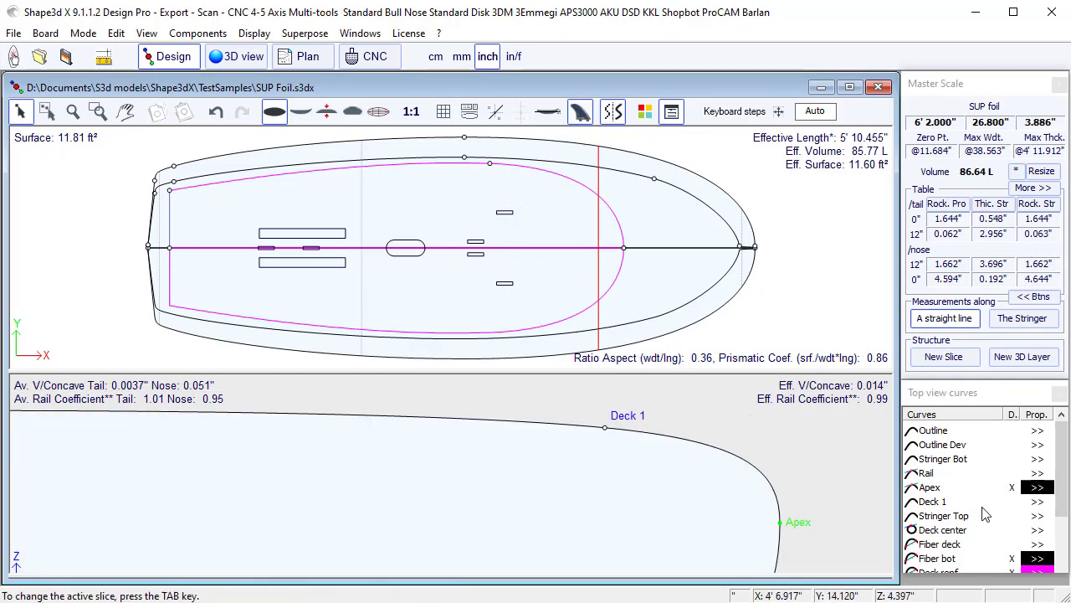
scroll(984, 509, "down", 2)
left_click(1012, 488)
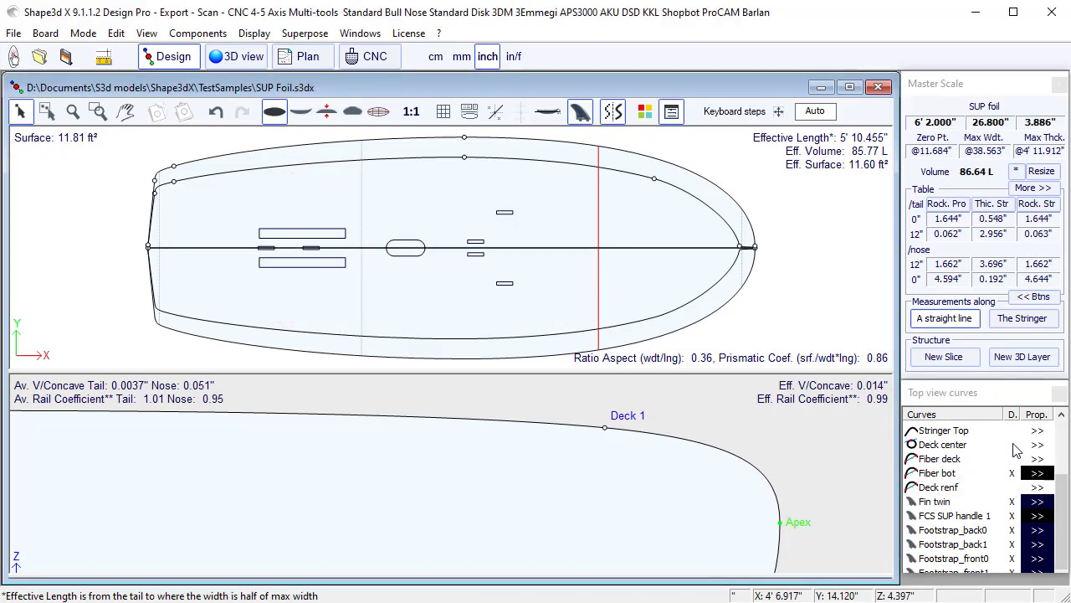
left_click(1012, 445)
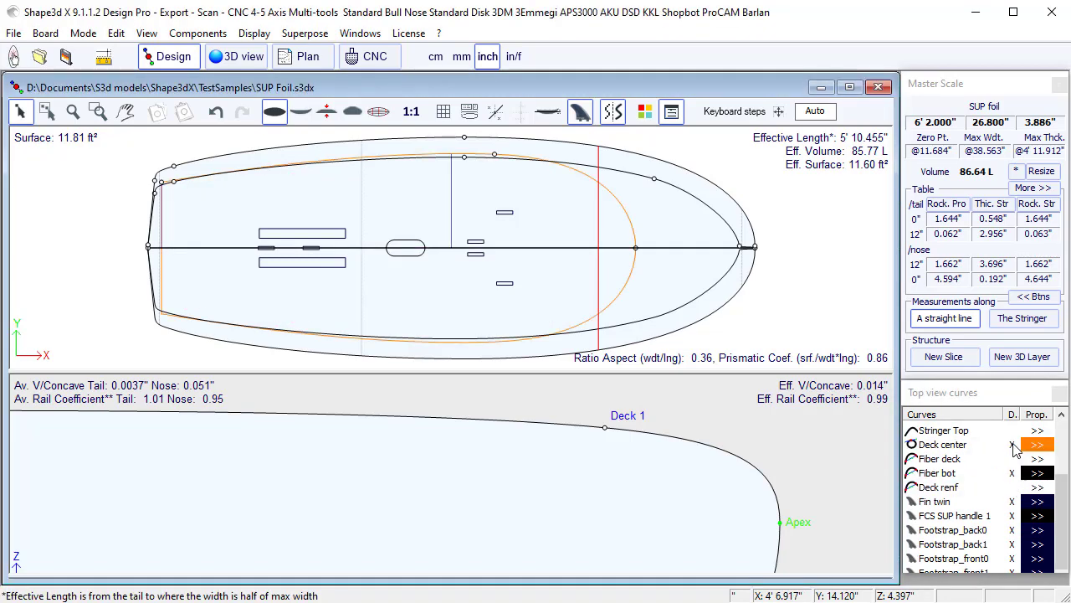
Step: Shift the Fiber bot outline's tail-corner and widest control points outward beyond the Deck center curve, with the tail point at about Y 9.110"
left_click(654, 178)
left_click(464, 157)
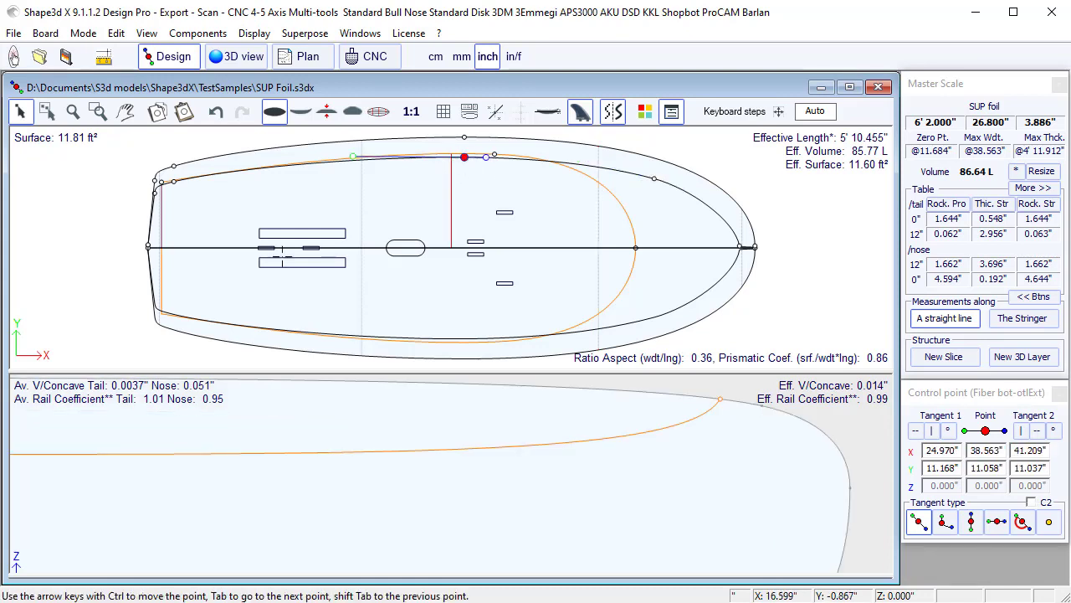
left_click(173, 182)
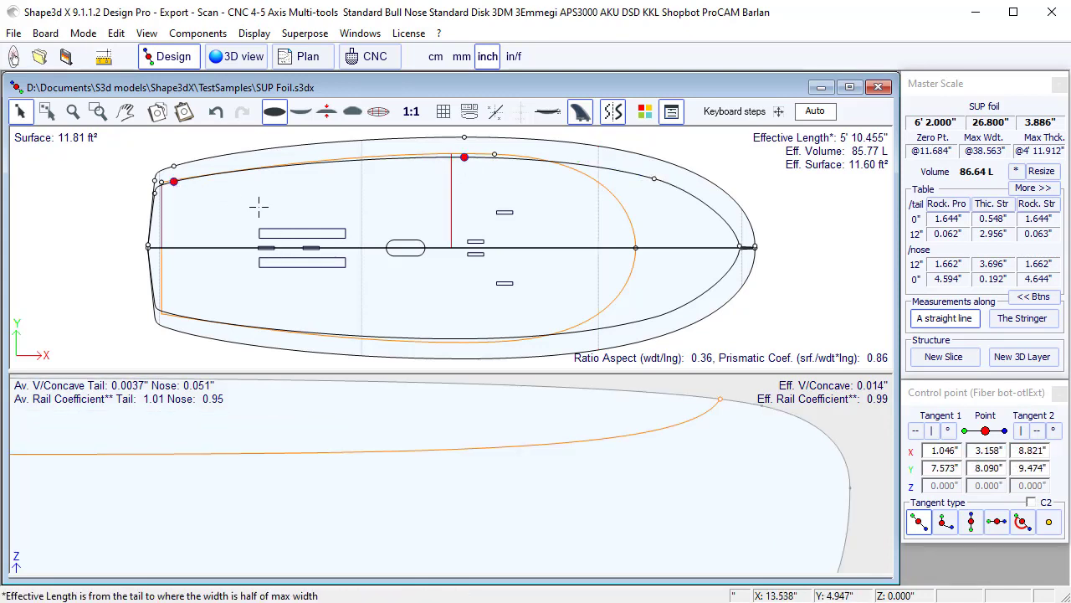
key("Up")
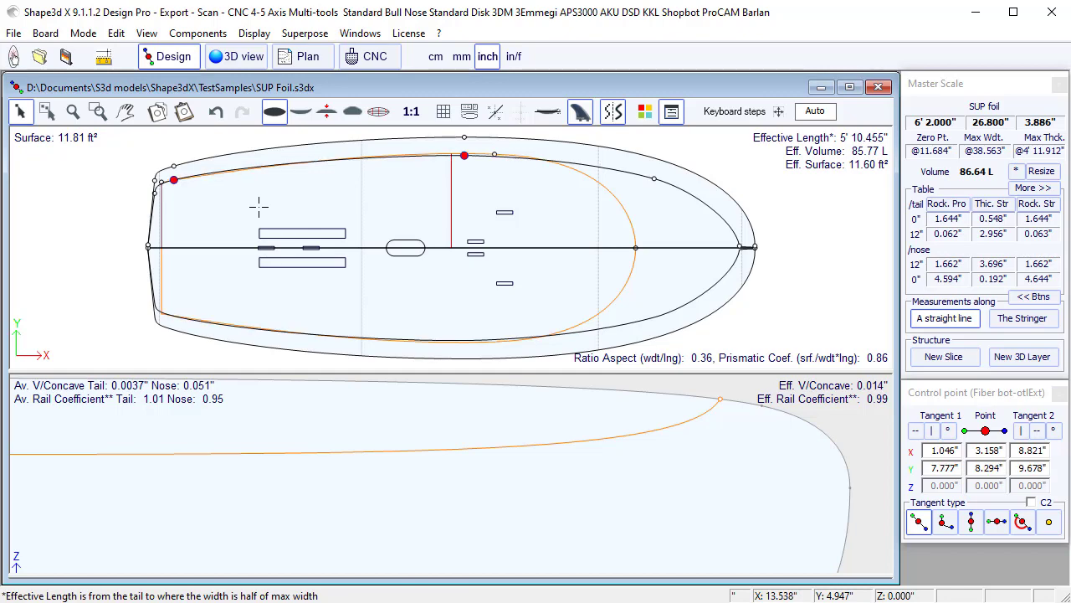
left_click(473, 173)
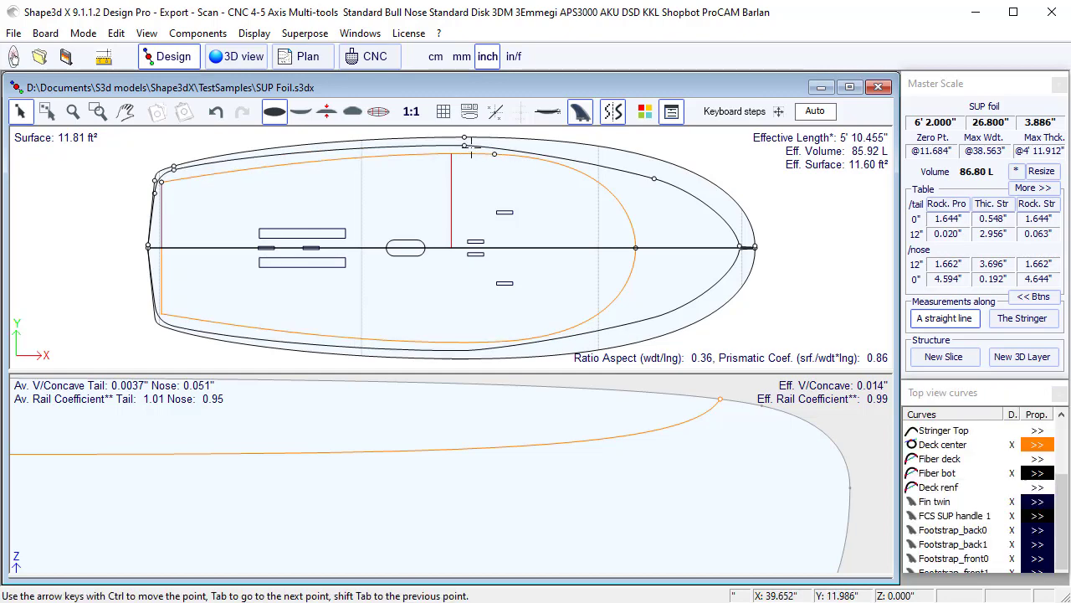
left_click(464, 143)
left_click(483, 190)
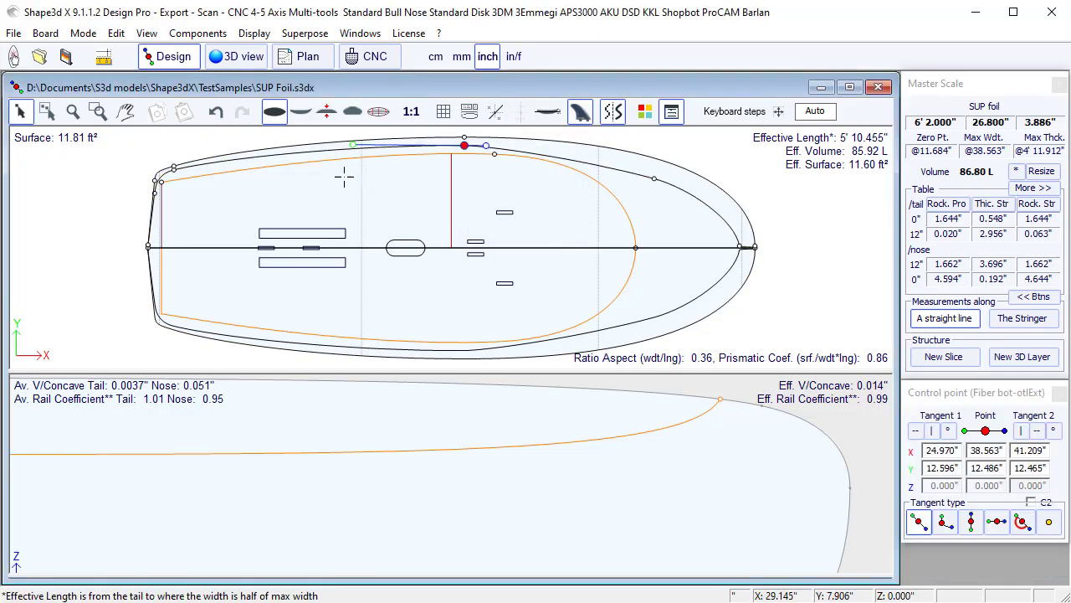
key("ctrl+Down")
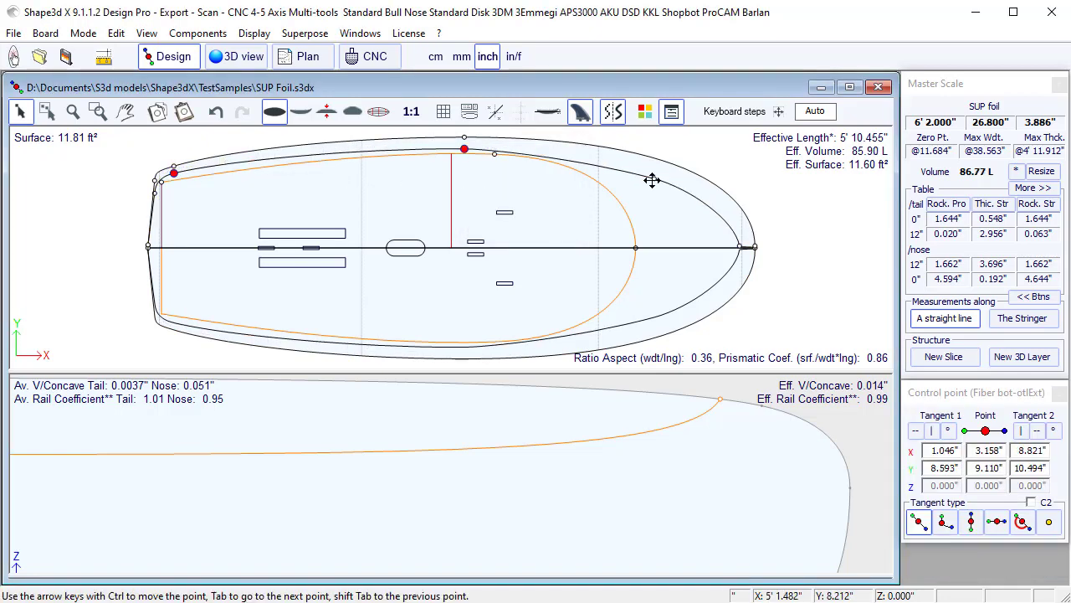
Step: Move the Fiber bot outline's control point near the nose to about X 5' 1.992", Y 9.232", and show the full slice at 4' 6.917"
left_click_drag(653, 180, 657, 173)
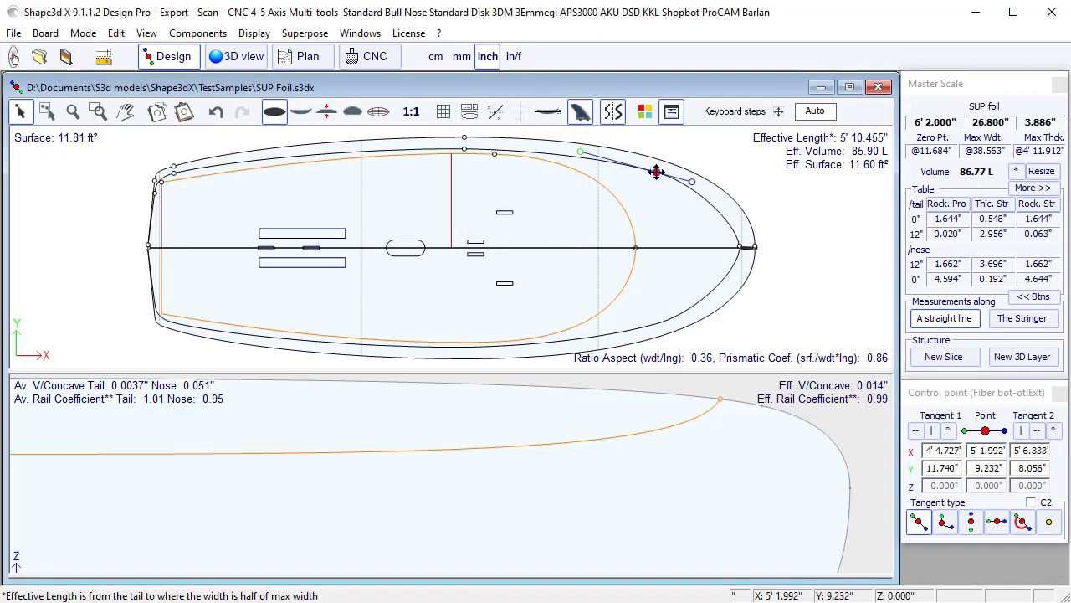
left_click(584, 206)
double_click(599, 209)
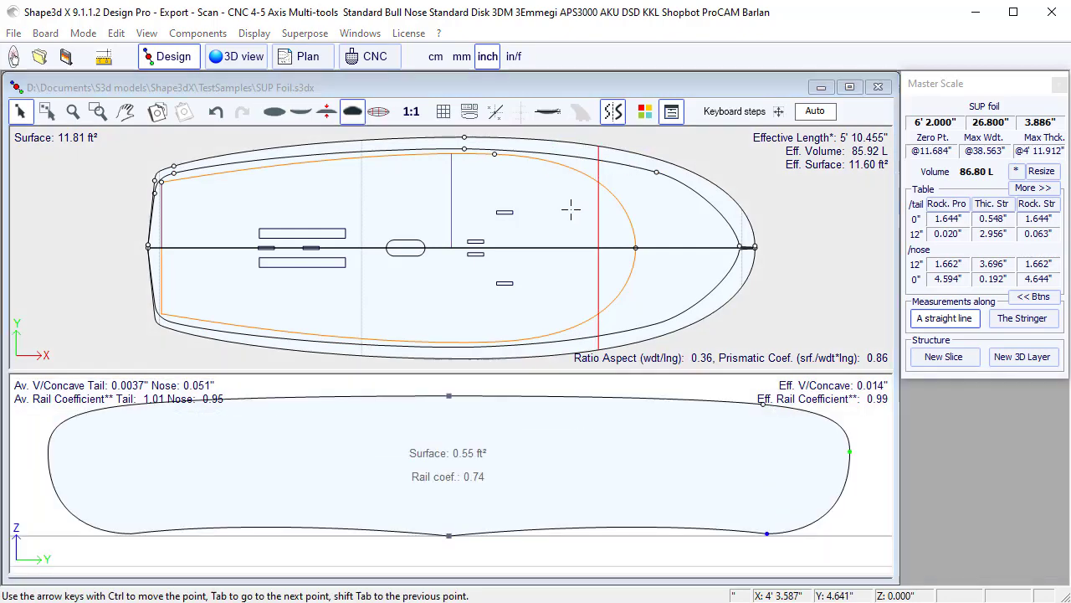
left_click(570, 210)
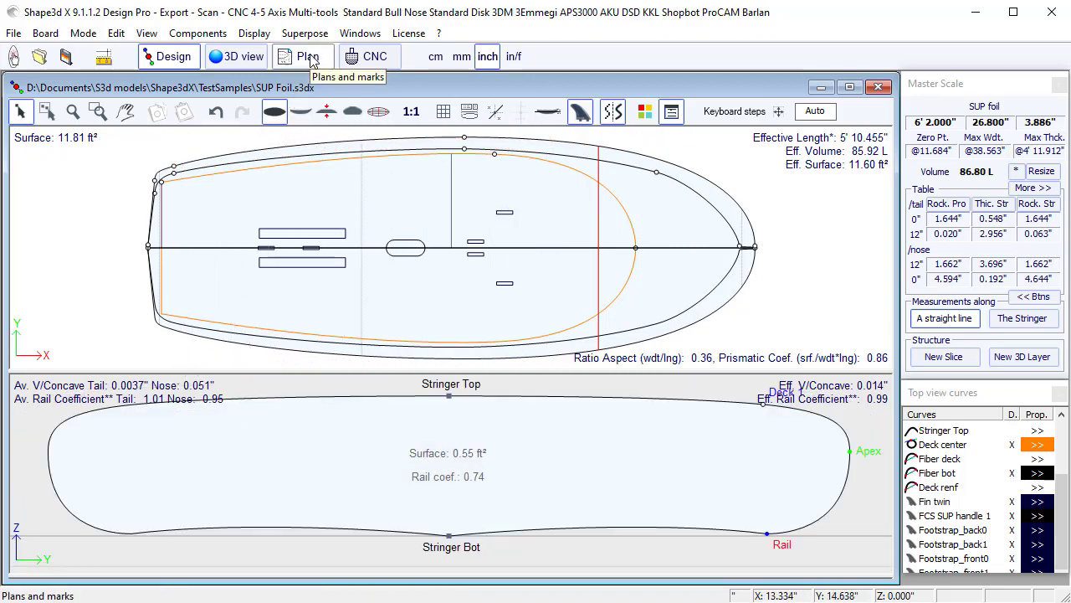
Step: In the flex plan's mechanical properties, give the displayed Fiber deck layer a density of 2000 kg/m³ and an elastic modulus of 24000 MPa
left_click(309, 59)
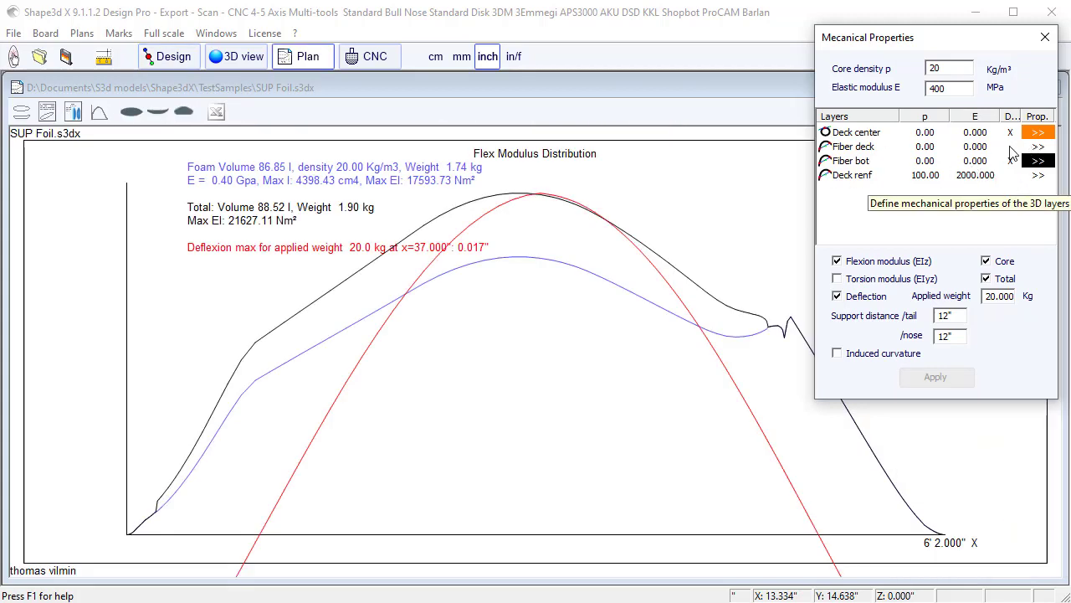
left_click(1038, 147)
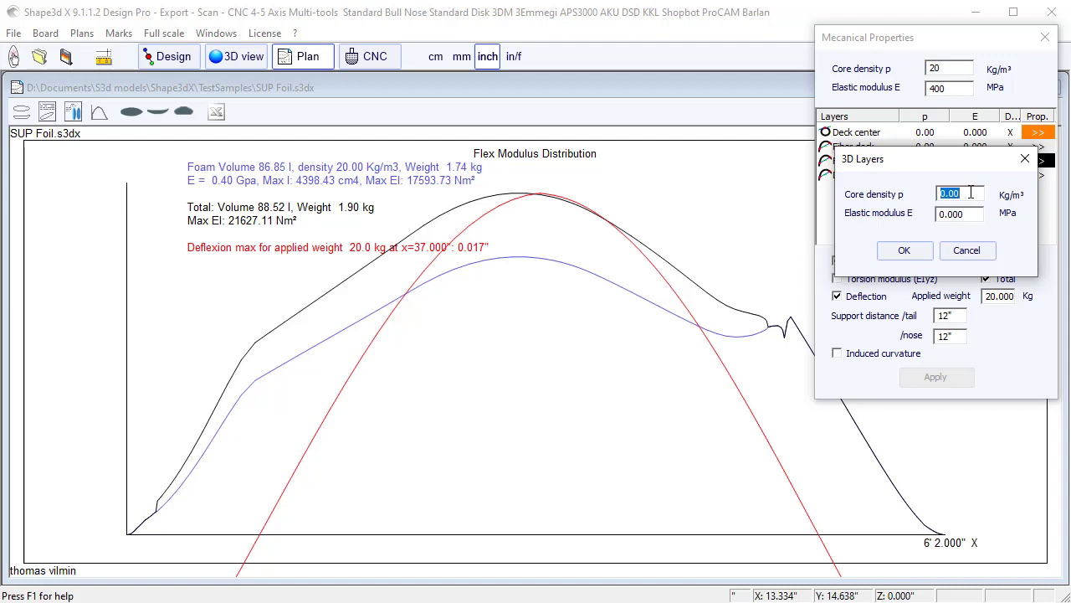
type("2000")
left_click_drag(965, 214, 929, 214)
type("24")
left_click(903, 250)
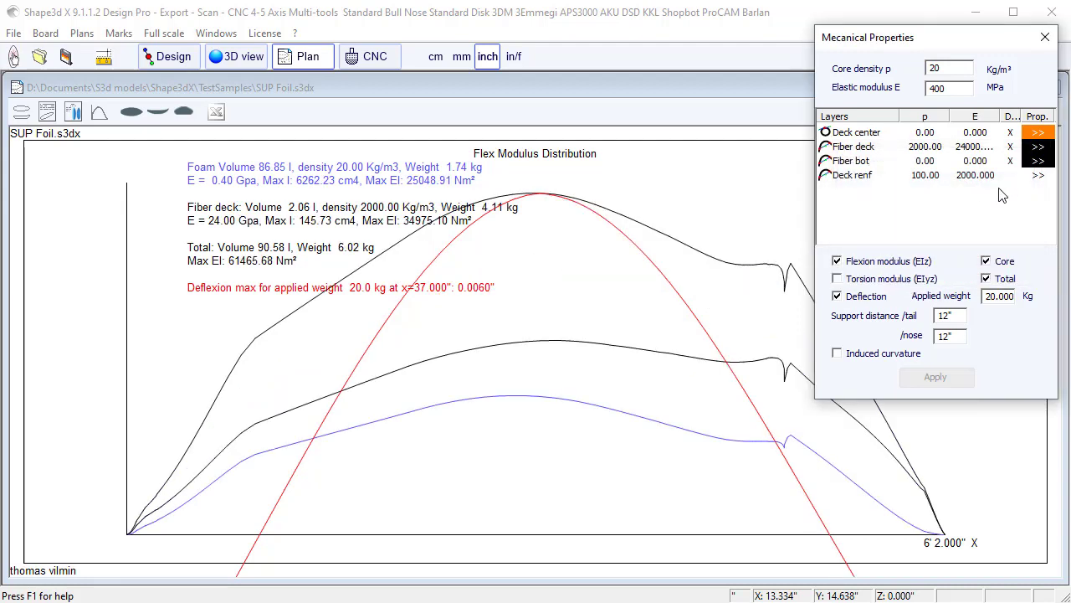
Step: Give the Fiber bot layer a density of 2000 kg/m³ and an elastic modulus of 24000 MPa
left_click(1039, 160)
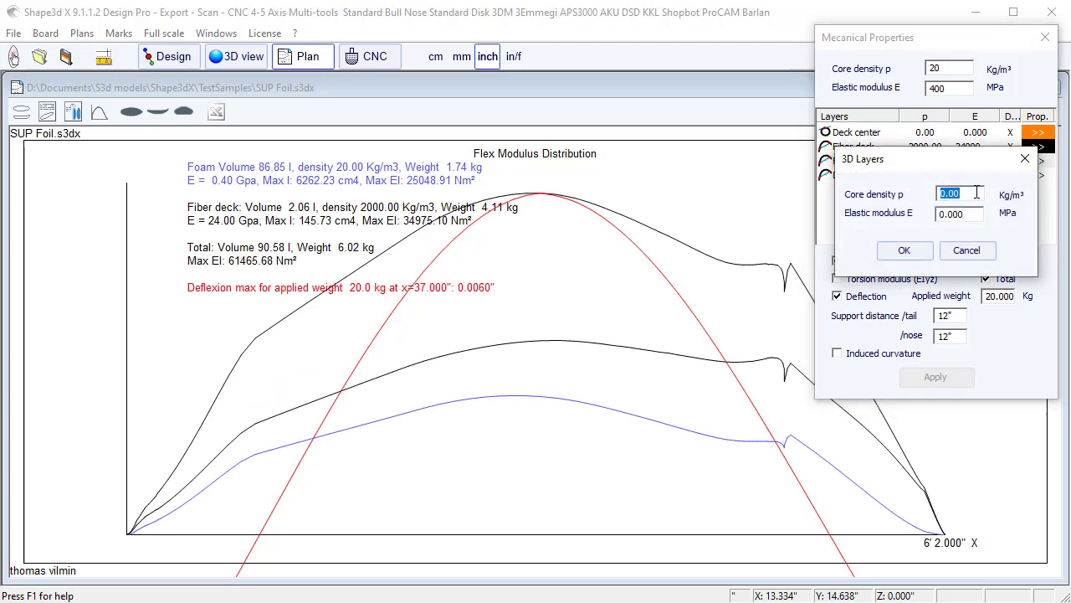
type("2000")
key("Tab")
type("24")
left_click(904, 250)
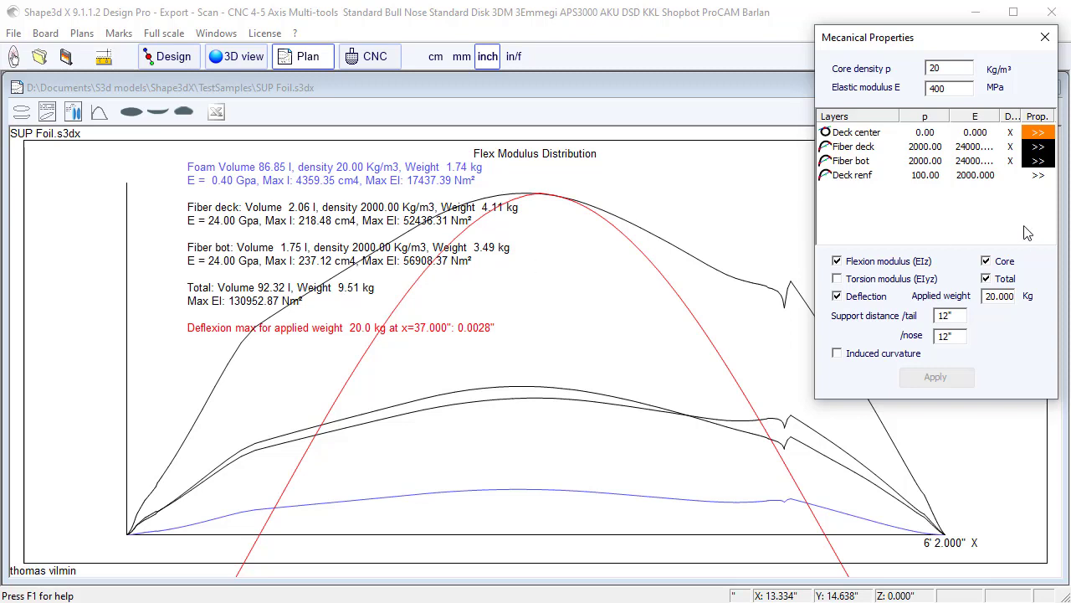
Step: Display the Deck renf layer in the flex chart and apply a deflection weight of 70 kg
left_click(1016, 179)
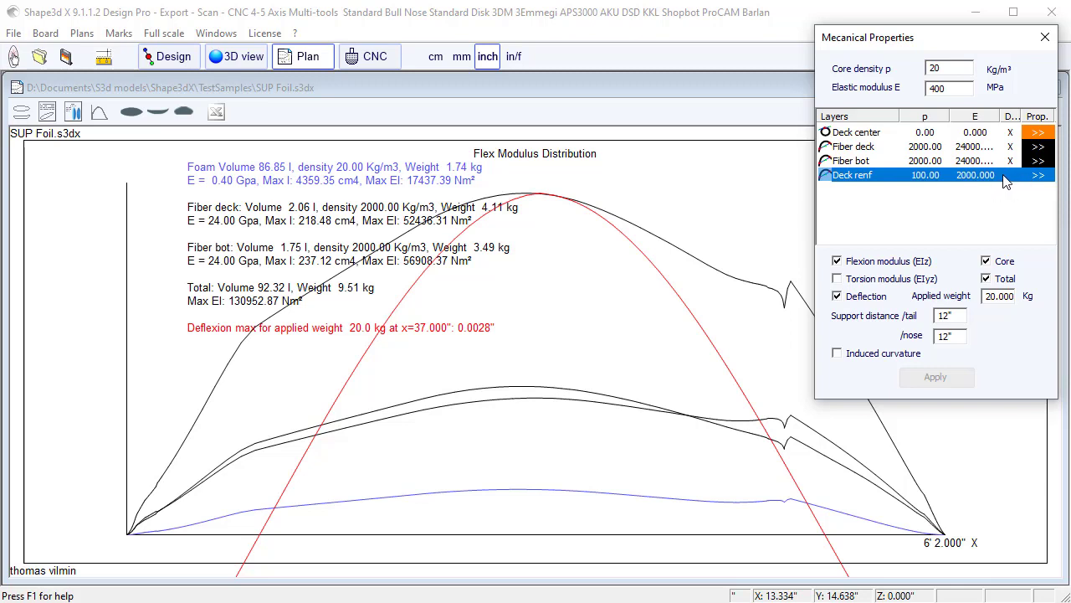
left_click(1036, 175)
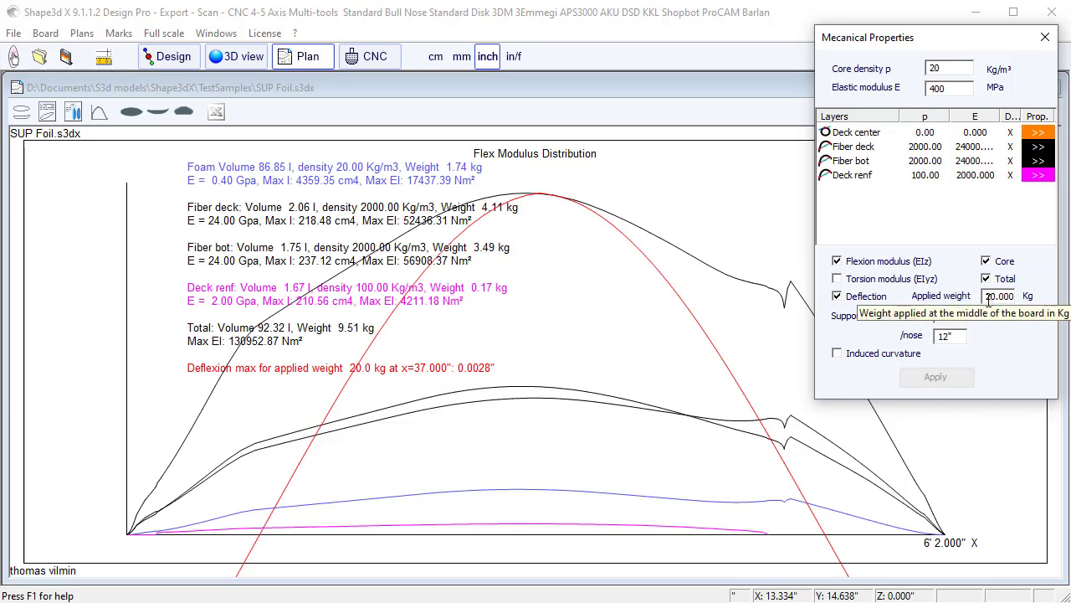
left_click_drag(987, 297, 994, 303)
type("7")
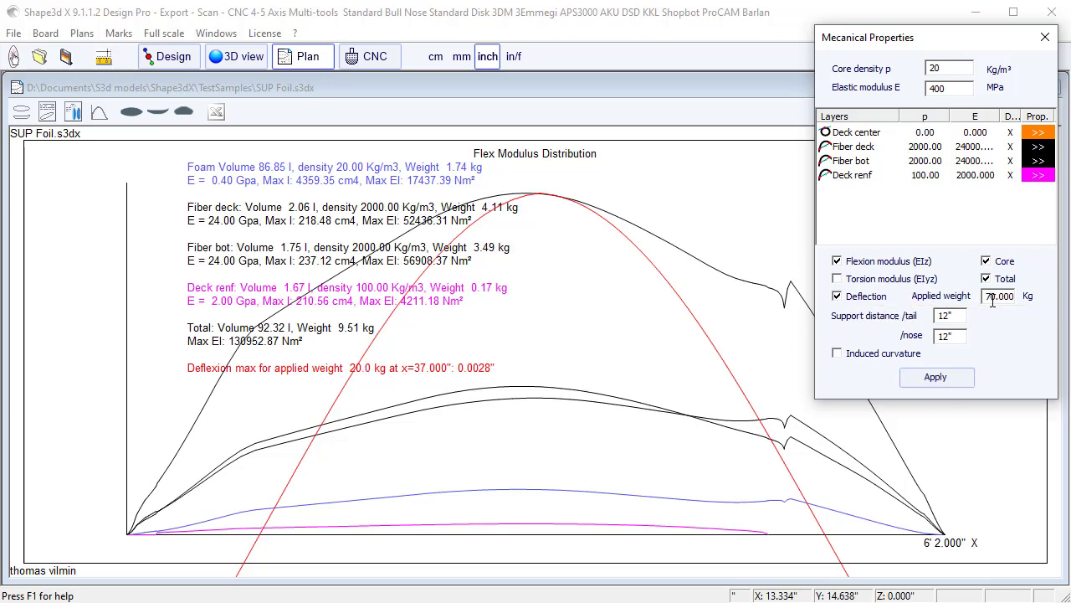
left_click(950, 381)
left_click(1044, 37)
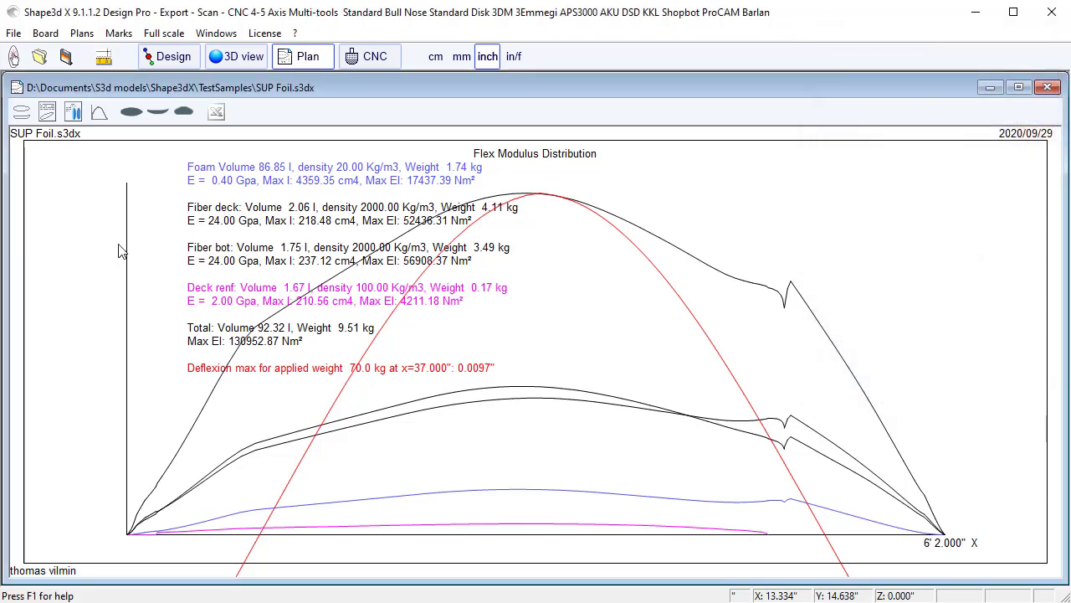
Step: Generate the Hydrostatic Stability plan for an underwater volume of 70 liters
left_click(80, 35)
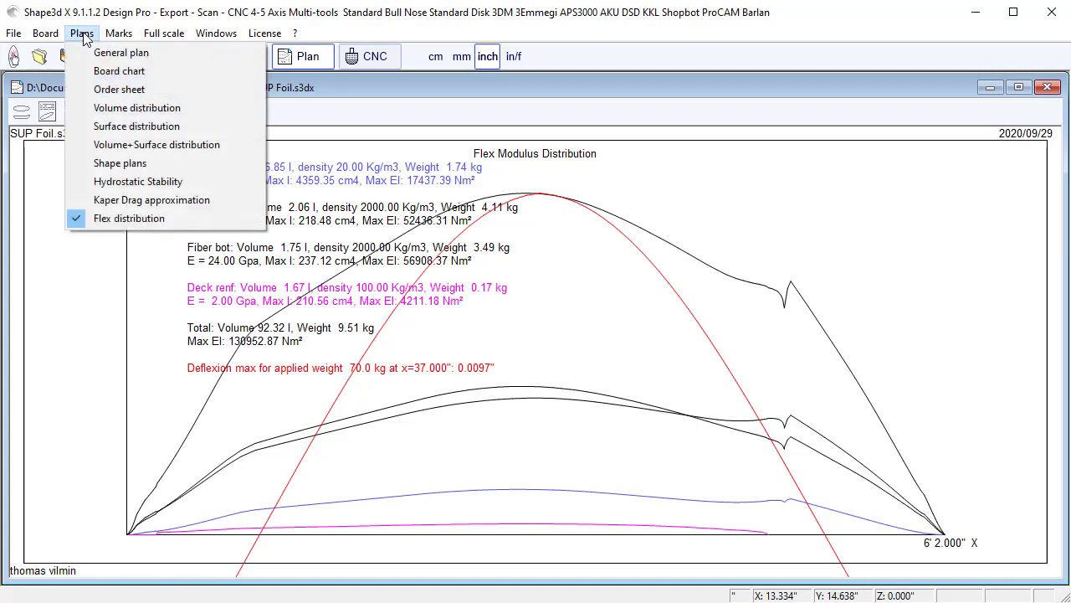
left_click(137, 183)
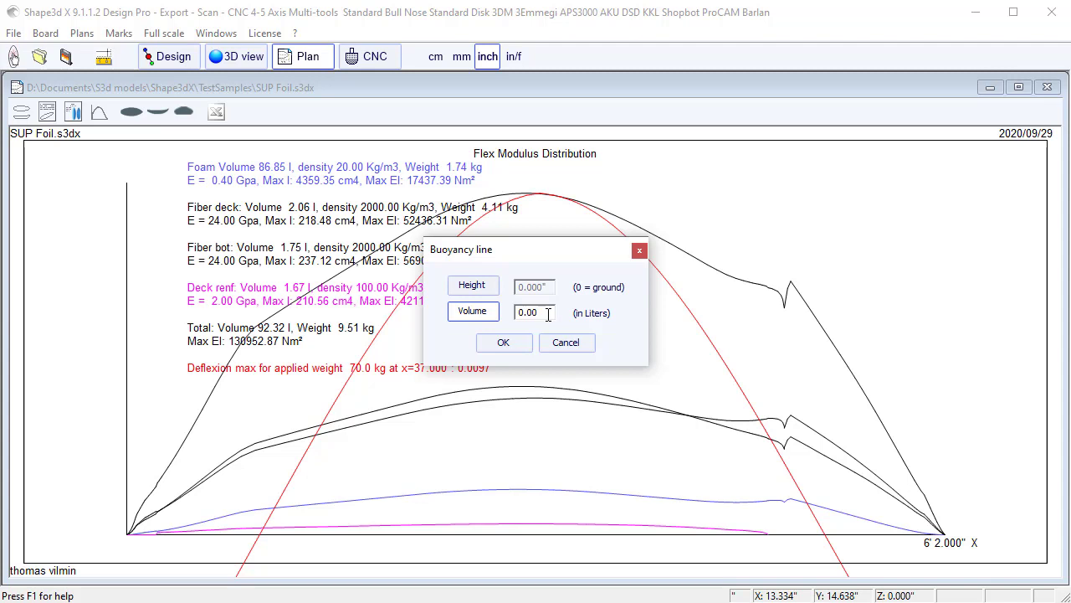
left_click_drag(533, 314, 497, 315)
type("76")
left_click(515, 344)
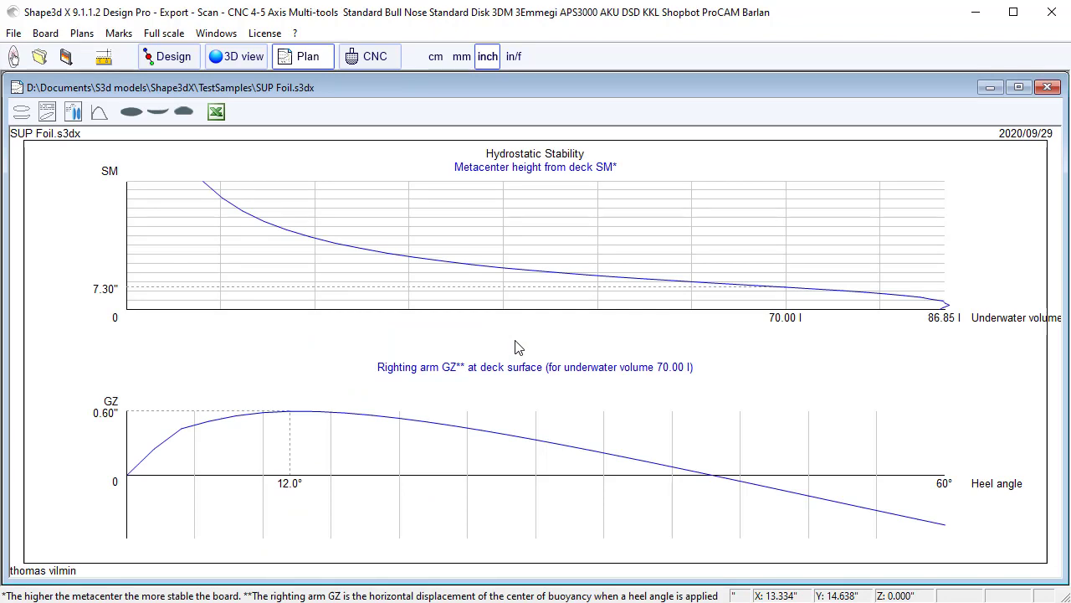
Step: Return to the board design and display the buoyancy line in the side view
left_click(186, 67)
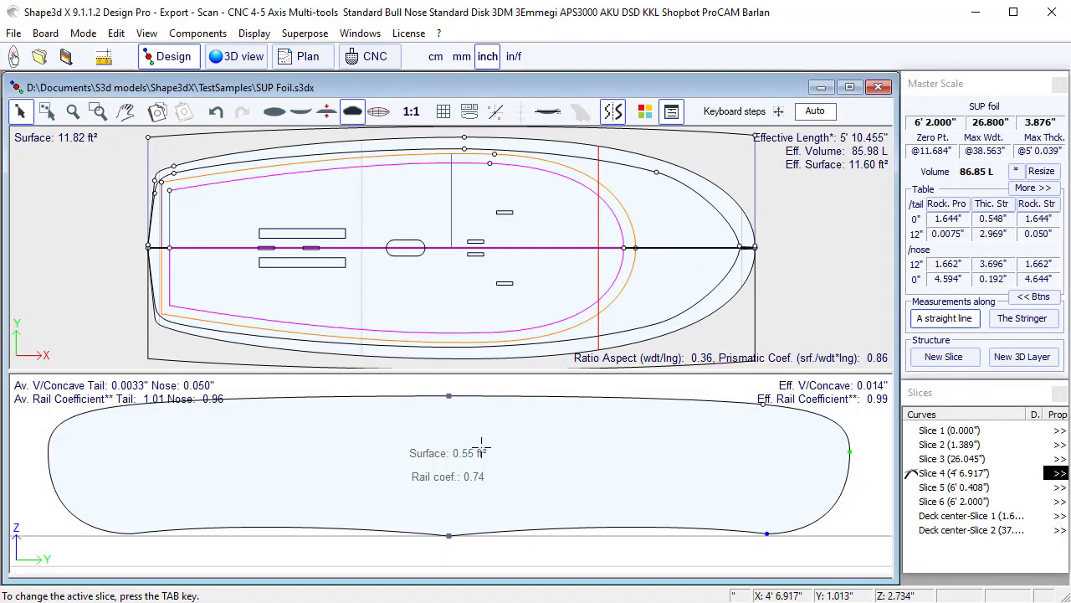
left_click(300, 110)
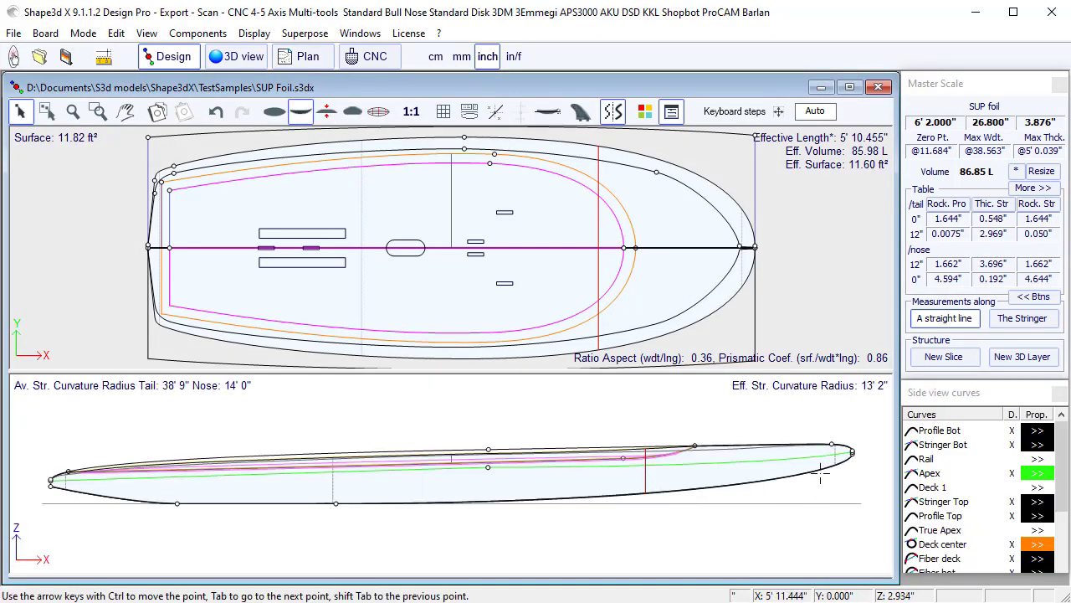
left_click(548, 110)
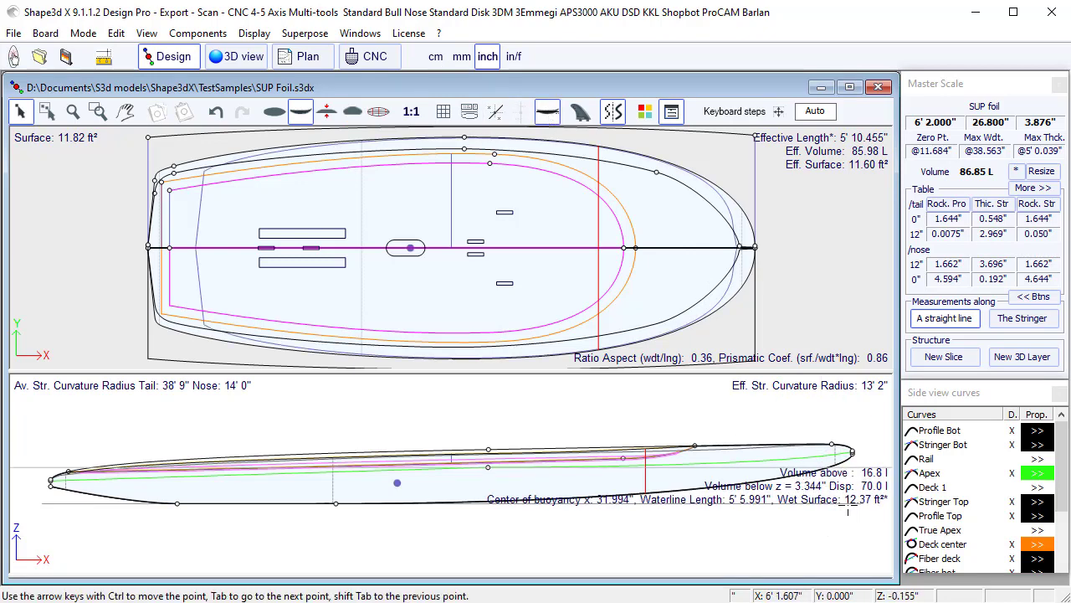
Step: Deactivate the Deck renf layer from the top view curves
left_click(829, 298)
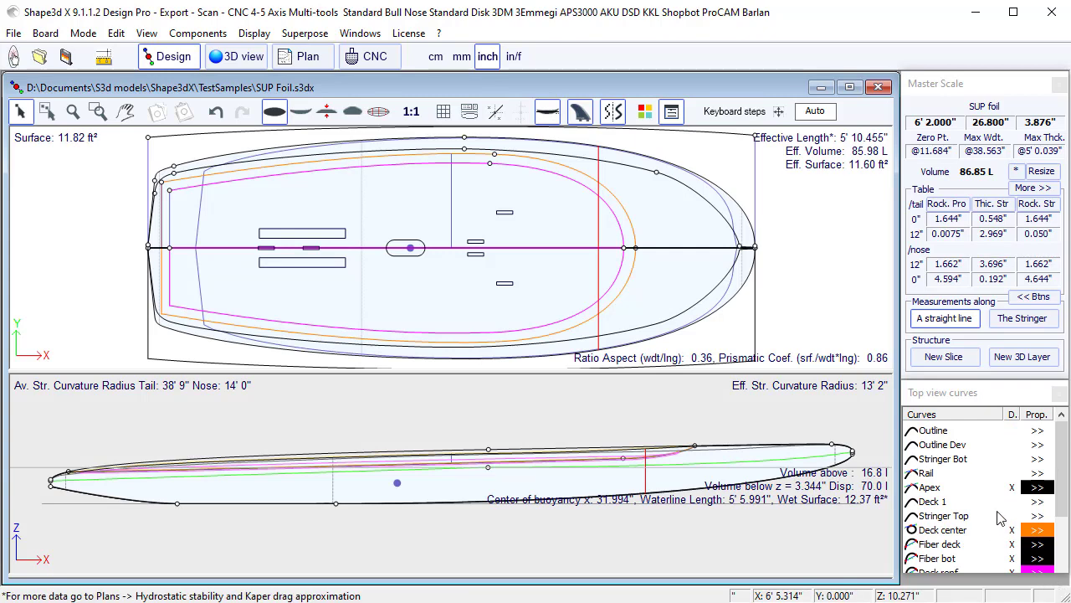
scroll(1001, 518, "down", 3)
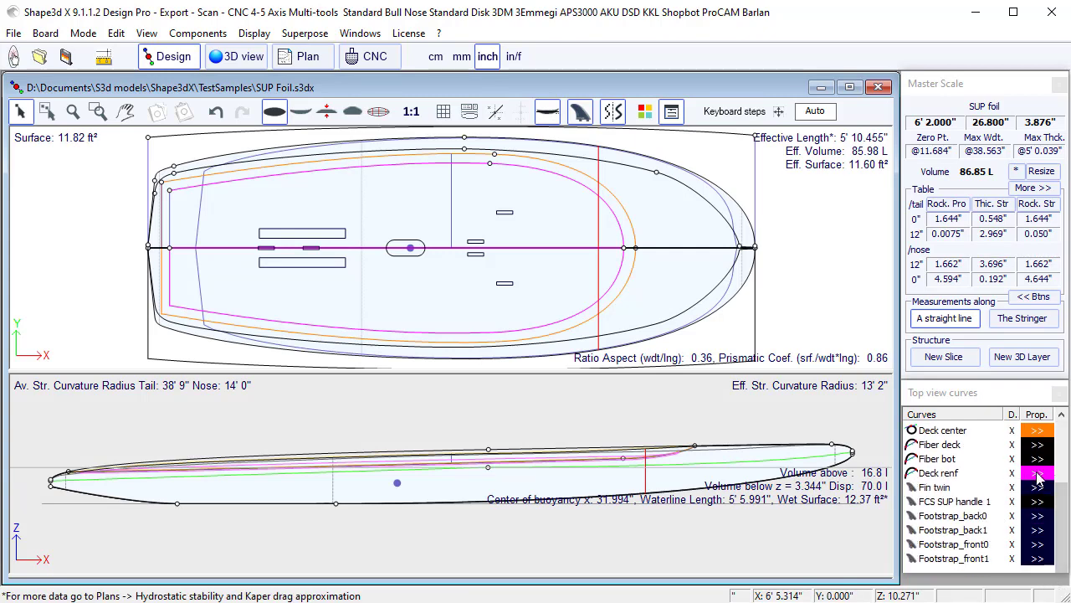
left_click(1038, 474)
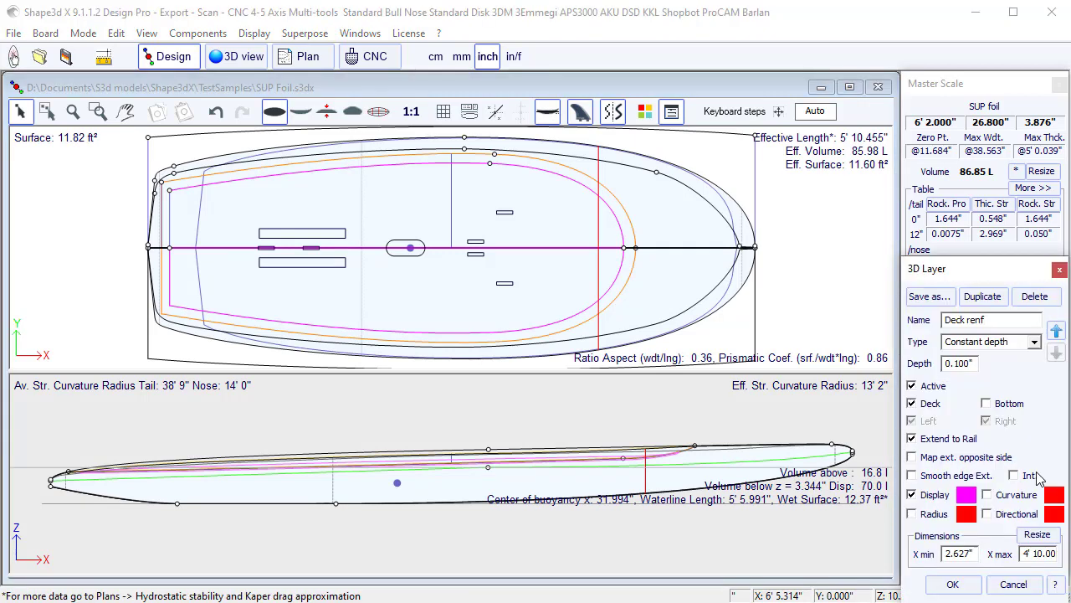
left_click(931, 389)
left_click(954, 584)
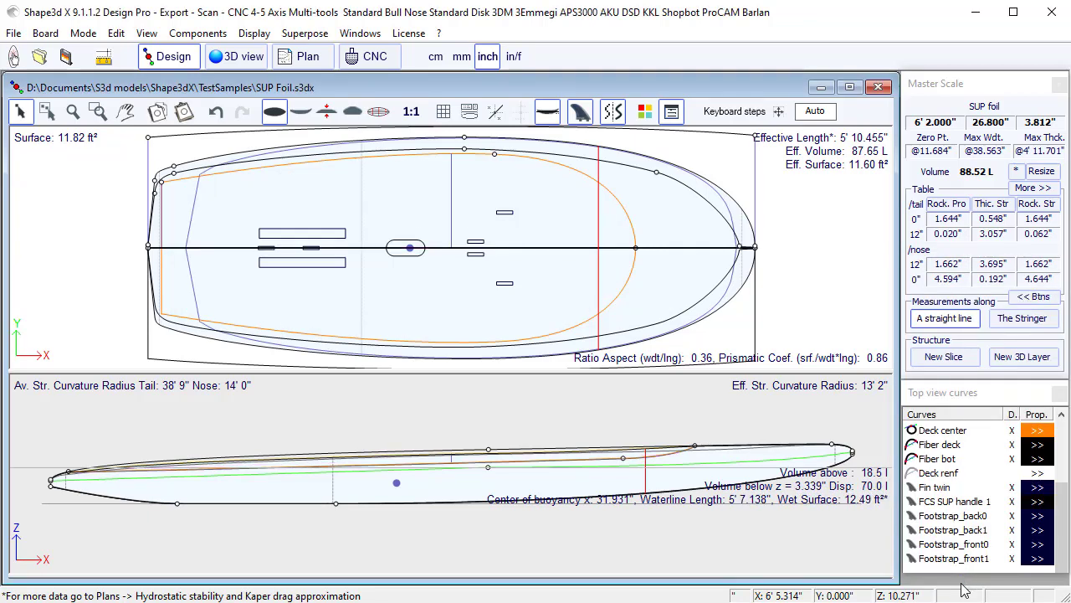
Step: Deactivate the Fiber bot and Fiber deck 3D layers of the SUP foil board
left_click(1040, 465)
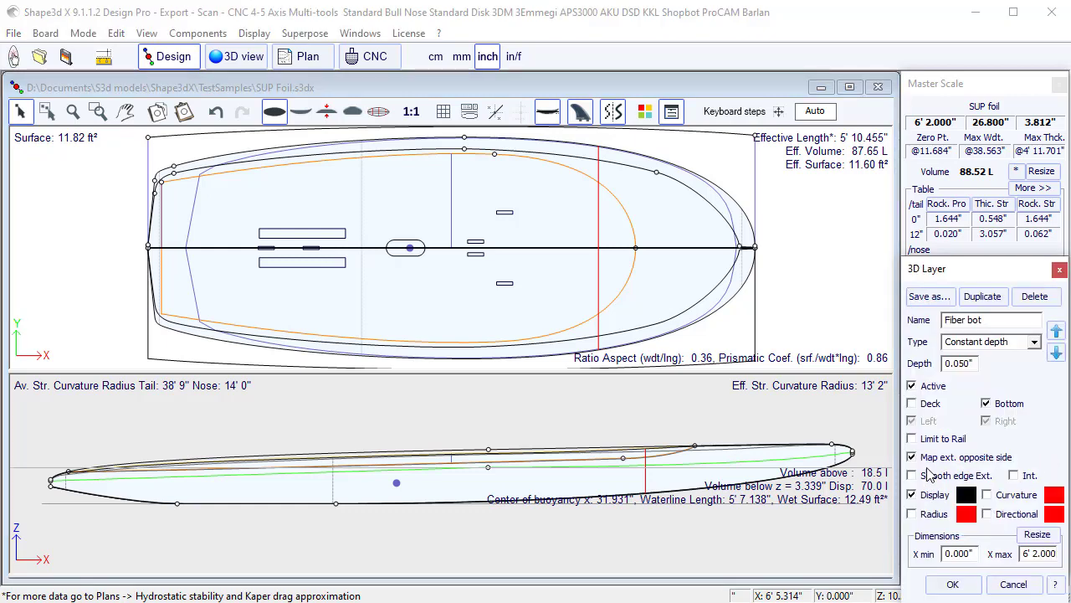
left_click(931, 388)
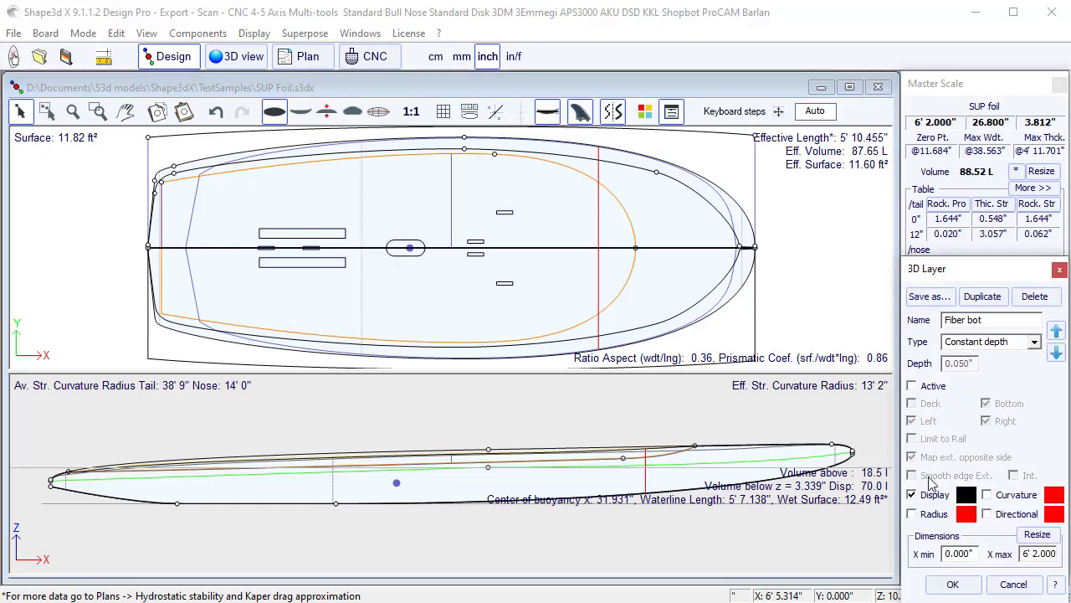
left_click(952, 584)
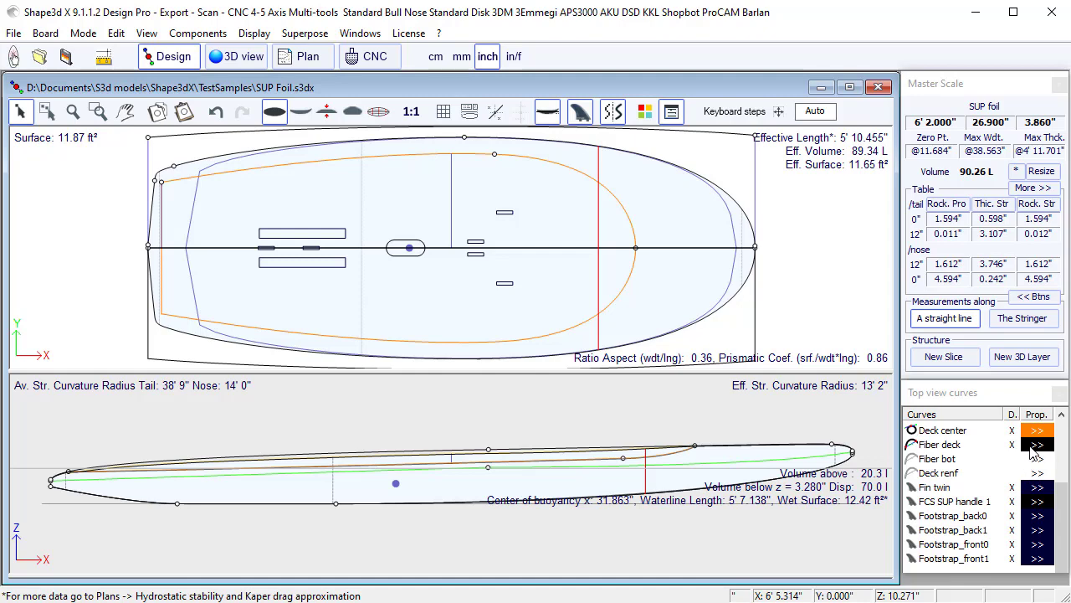
left_click(1037, 444)
left_click(927, 389)
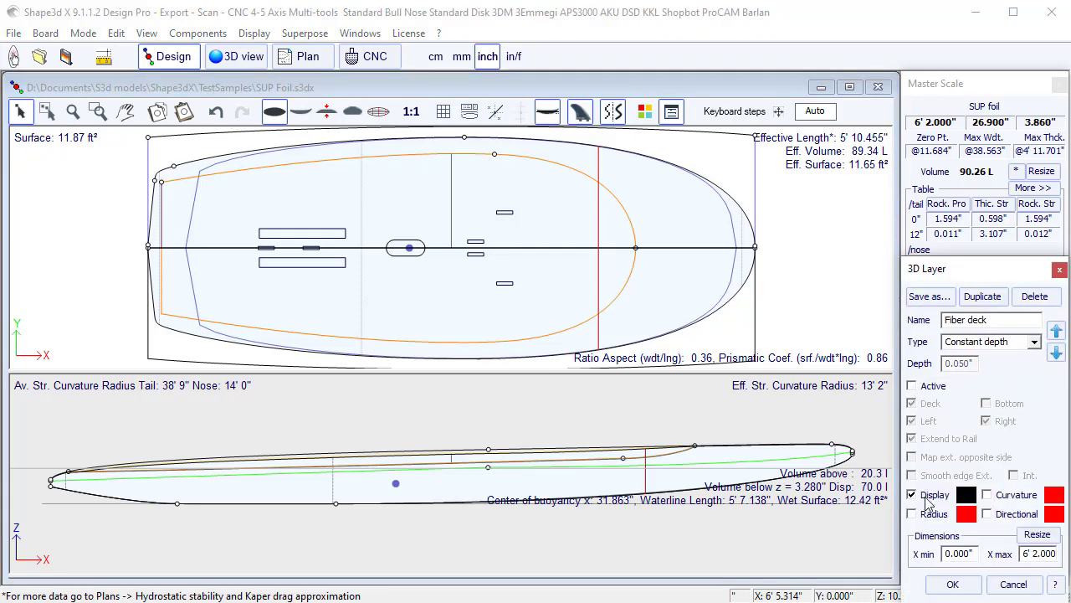
left_click(952, 584)
scroll(993, 510, "up", 1)
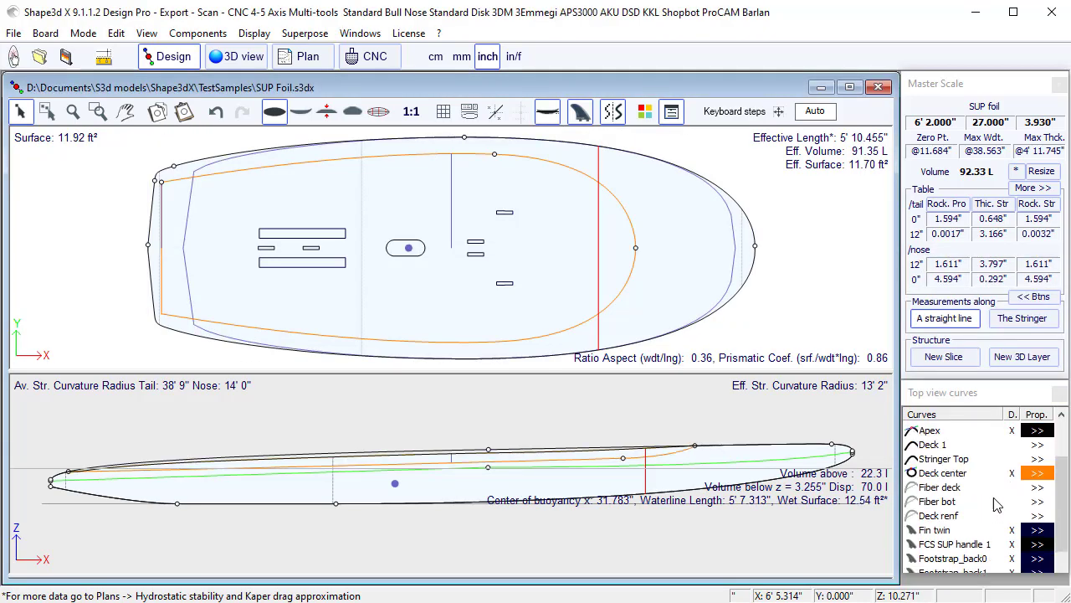
left_click(1033, 474)
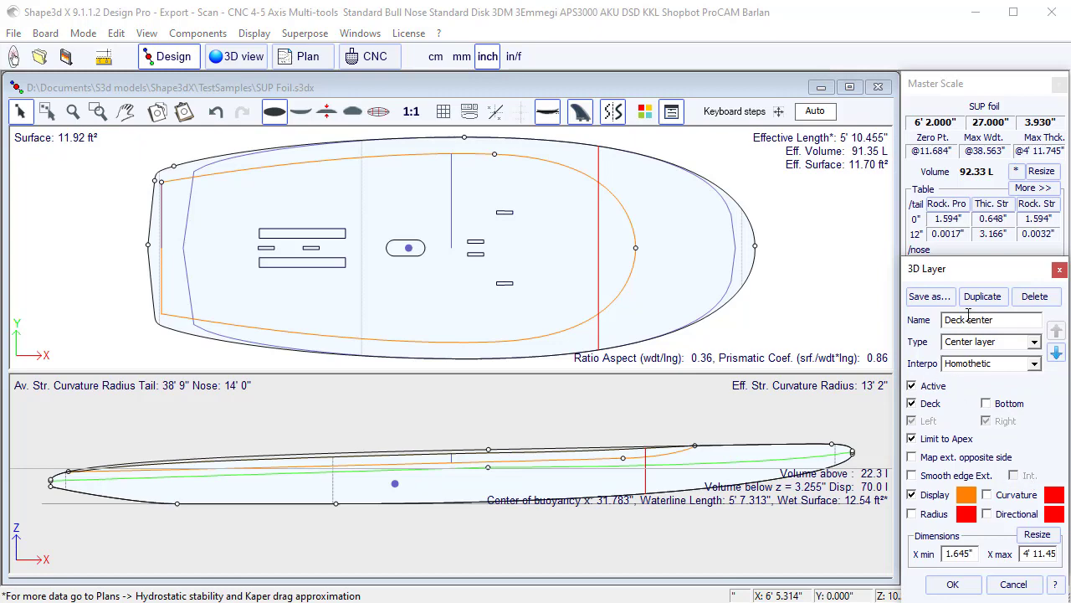
left_click(1060, 270)
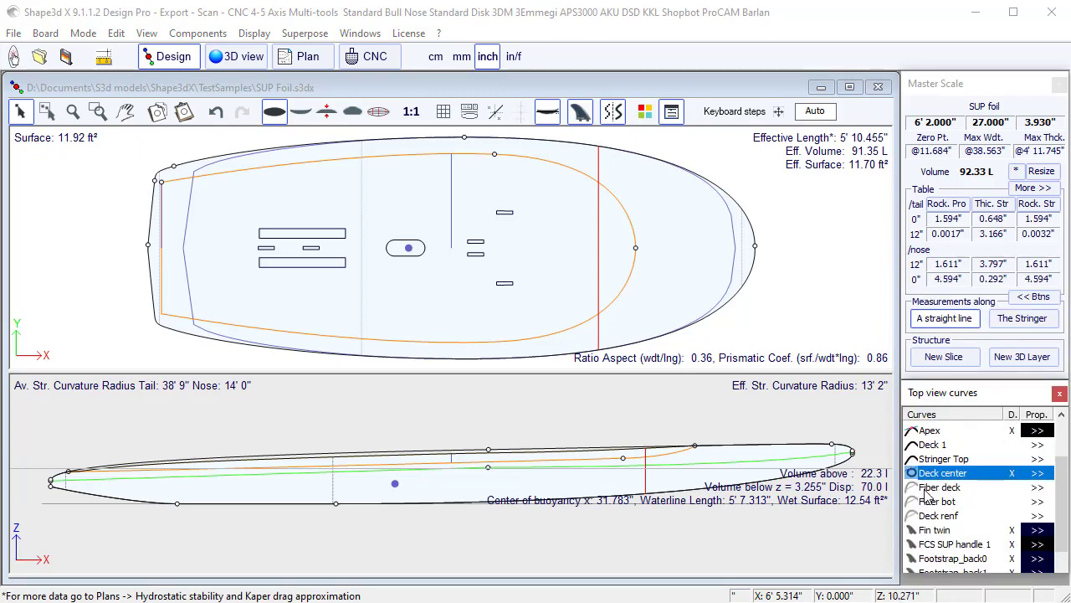
left_click(545, 271)
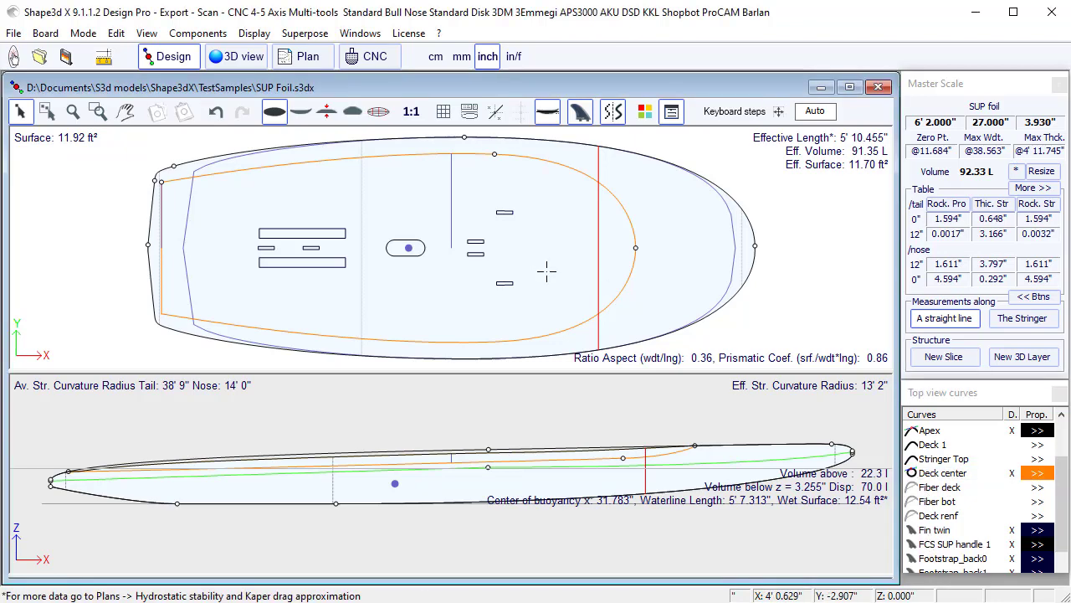
left_click(533, 236)
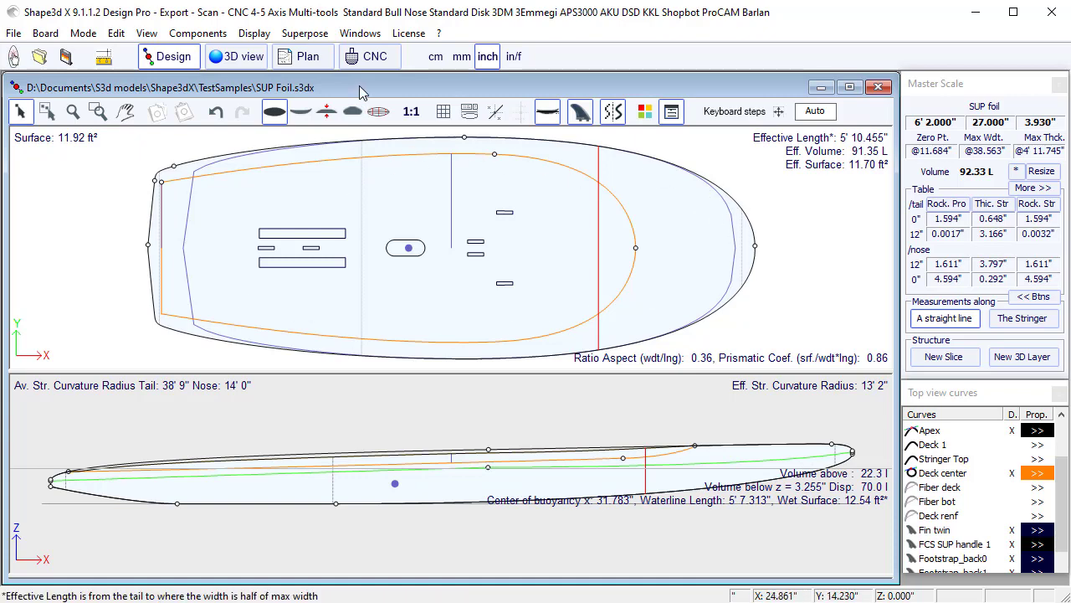
Step: Return to the plans and consult the metacenter and buoyancy center diagram in the manual's lateral stability section
left_click(308, 59)
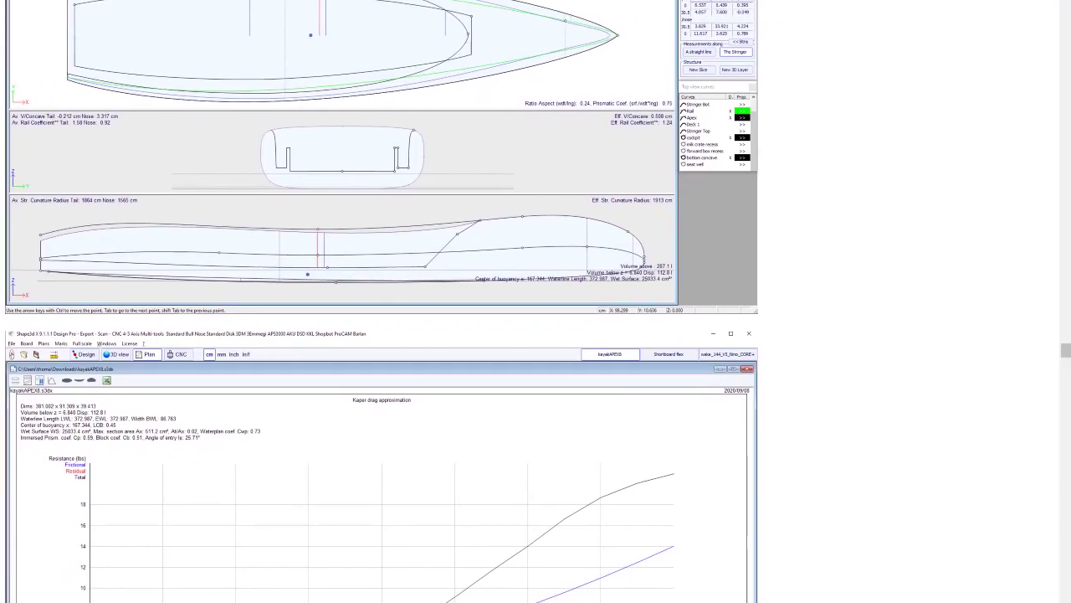
scroll(371, 48, "up", 10)
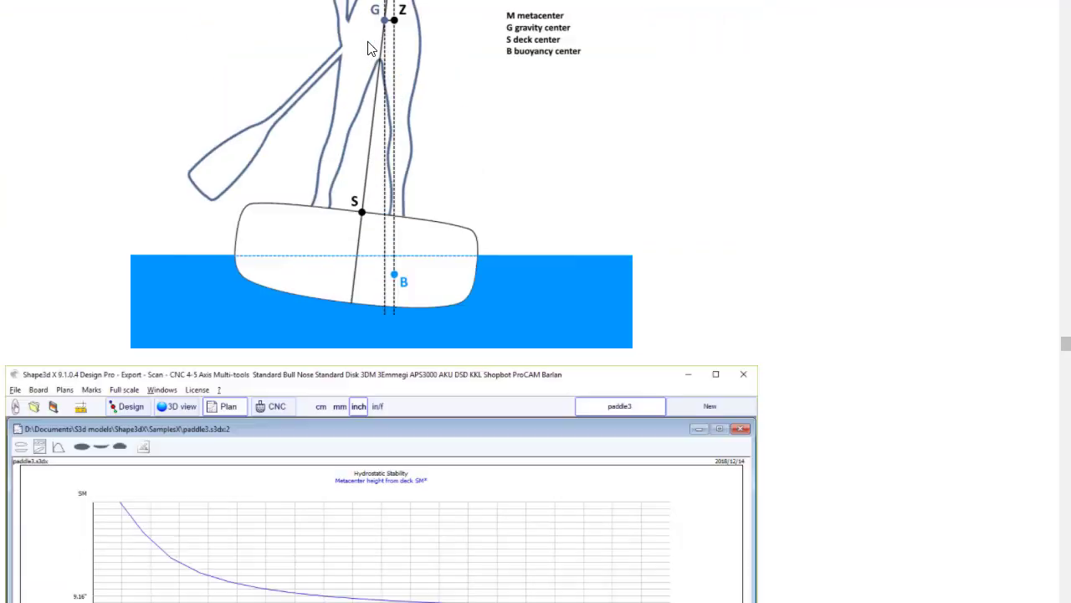
scroll(371, 48, "up", 5)
scroll(370, 41, "down", 2)
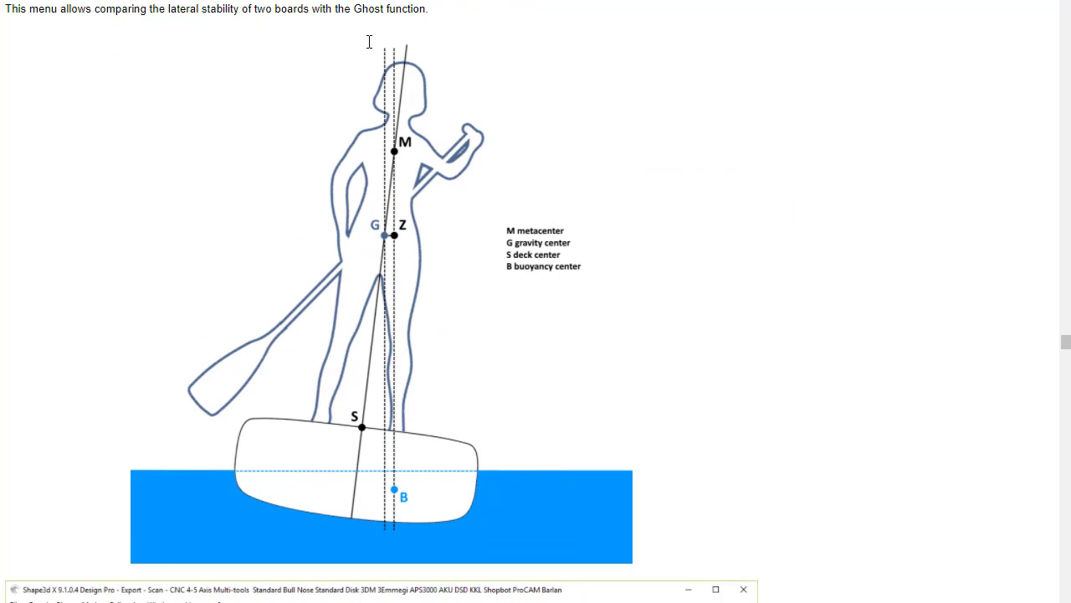
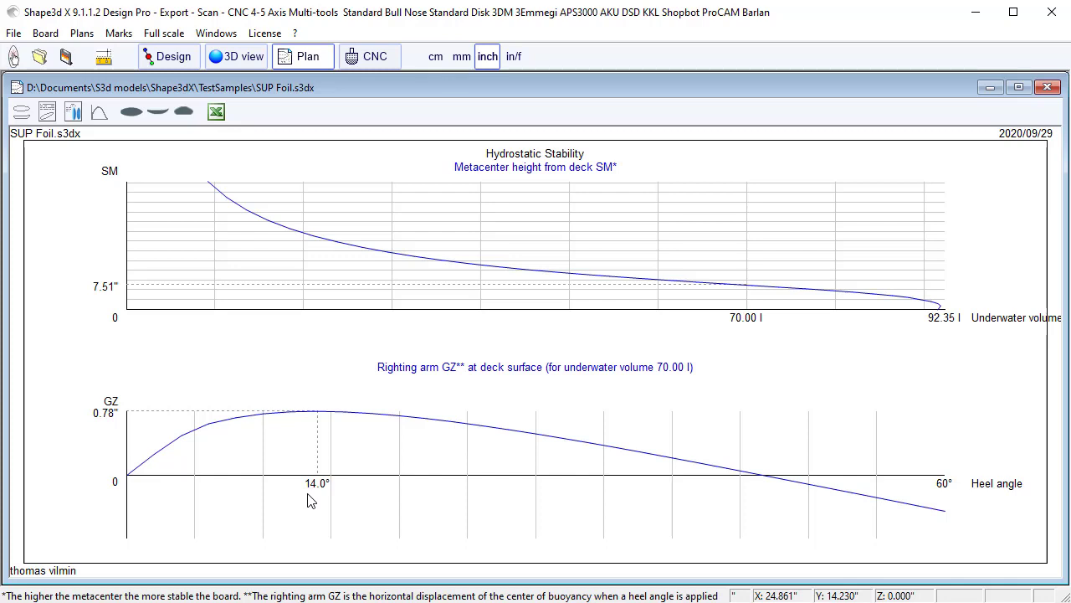
Step: Generate the Kaper Drag approximation plan for the SUP foil board
left_click(85, 41)
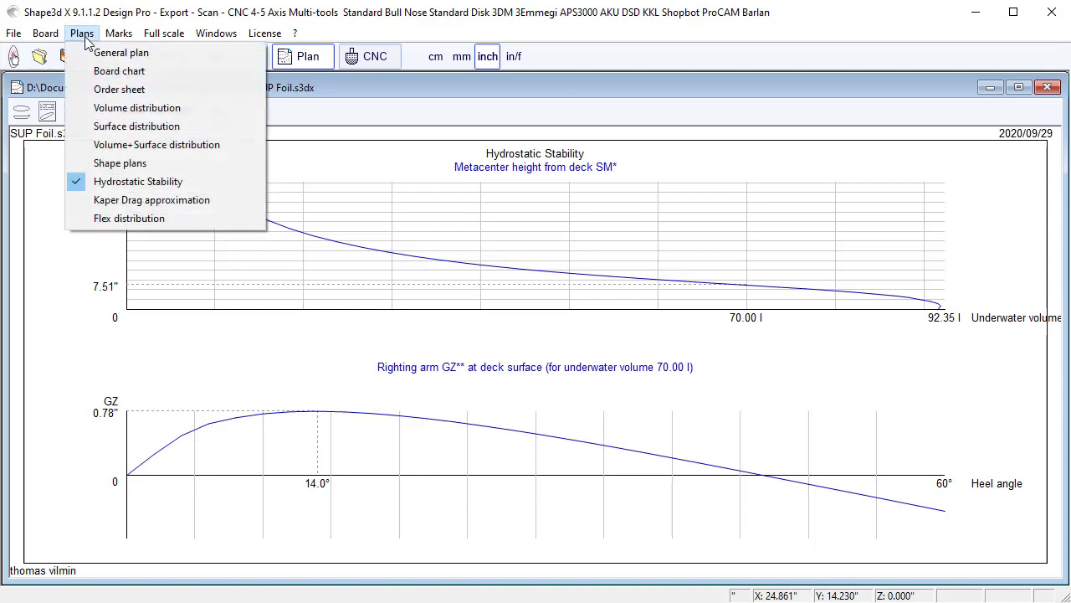
left_click(131, 203)
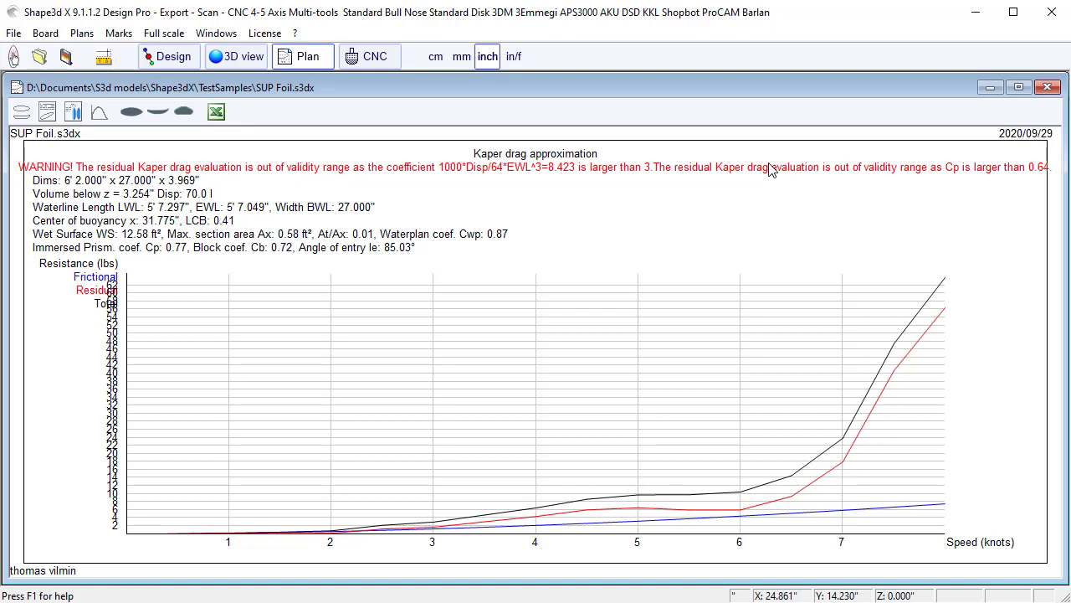
Step: Open the recent file SUP_kayak.s3dx and display the board in 3D
left_click(13, 34)
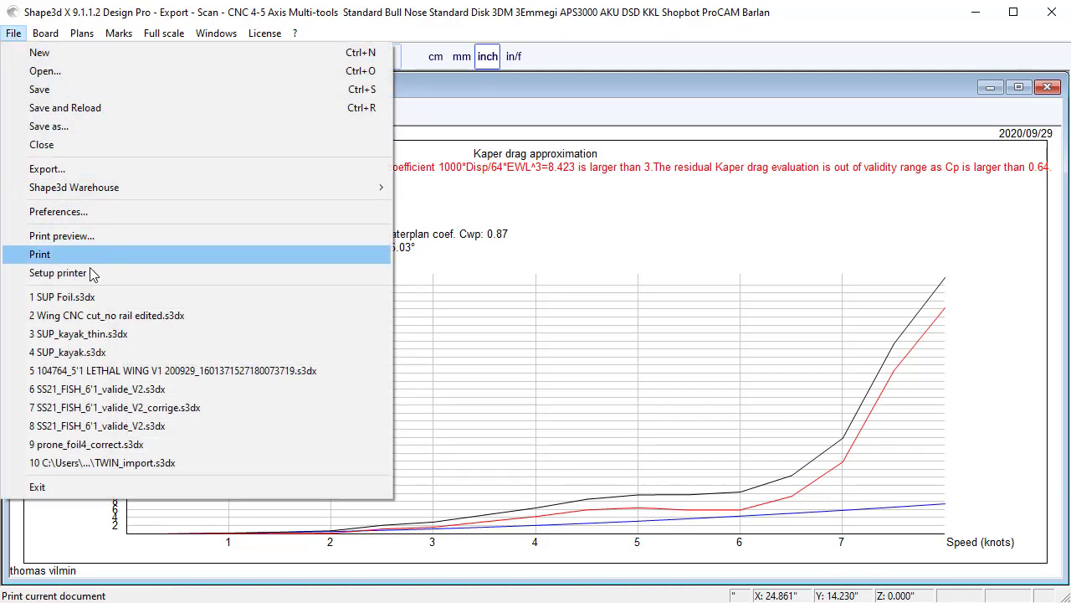
left_click(81, 352)
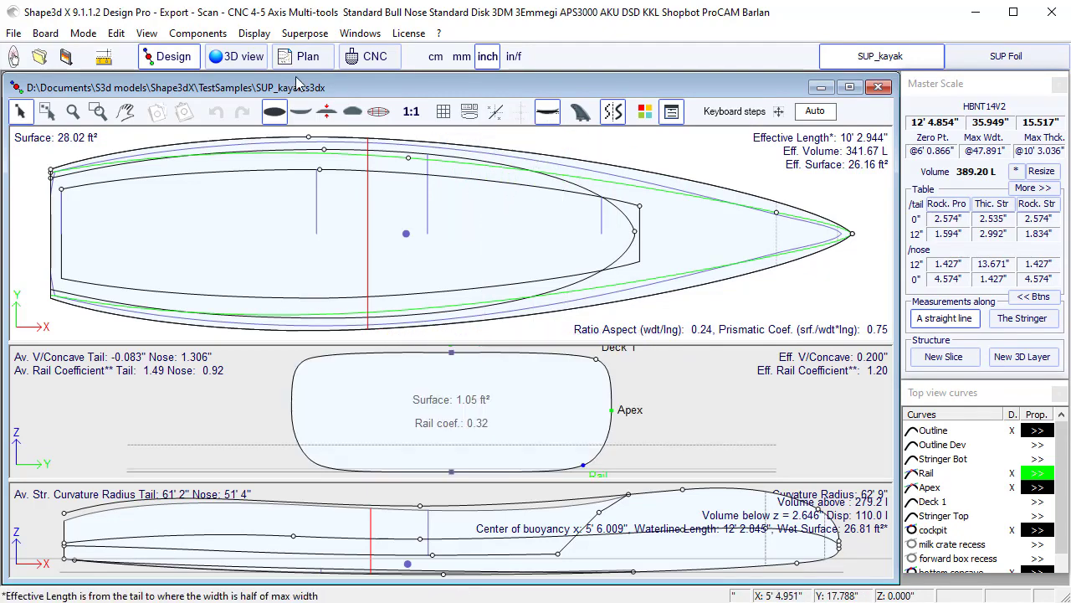
left_click(237, 56)
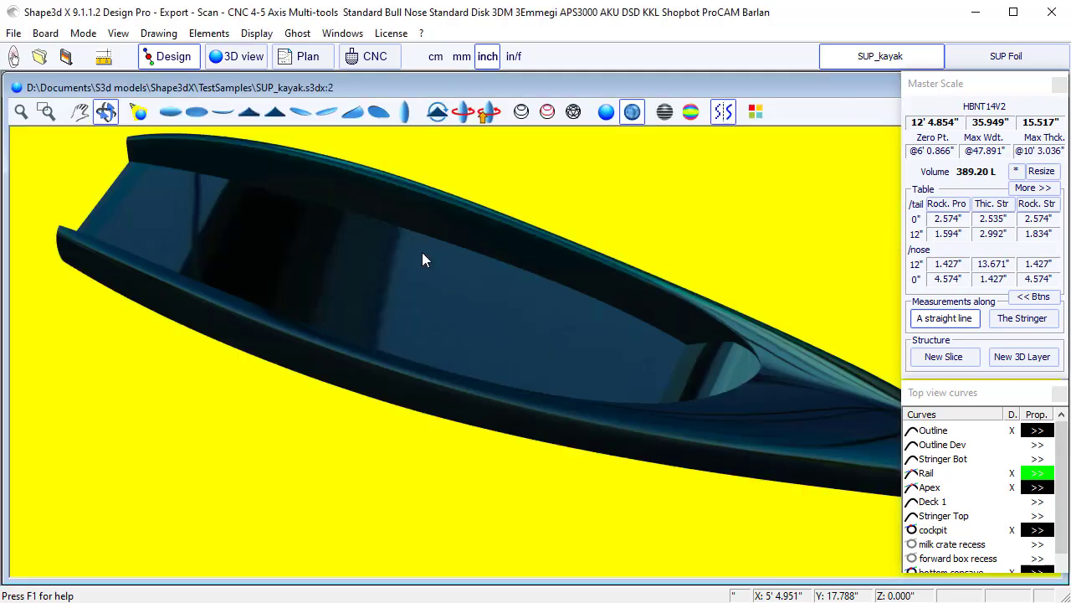
Step: Generate the Kaper Drag approximation plan for the SUP kayak
left_click(306, 56)
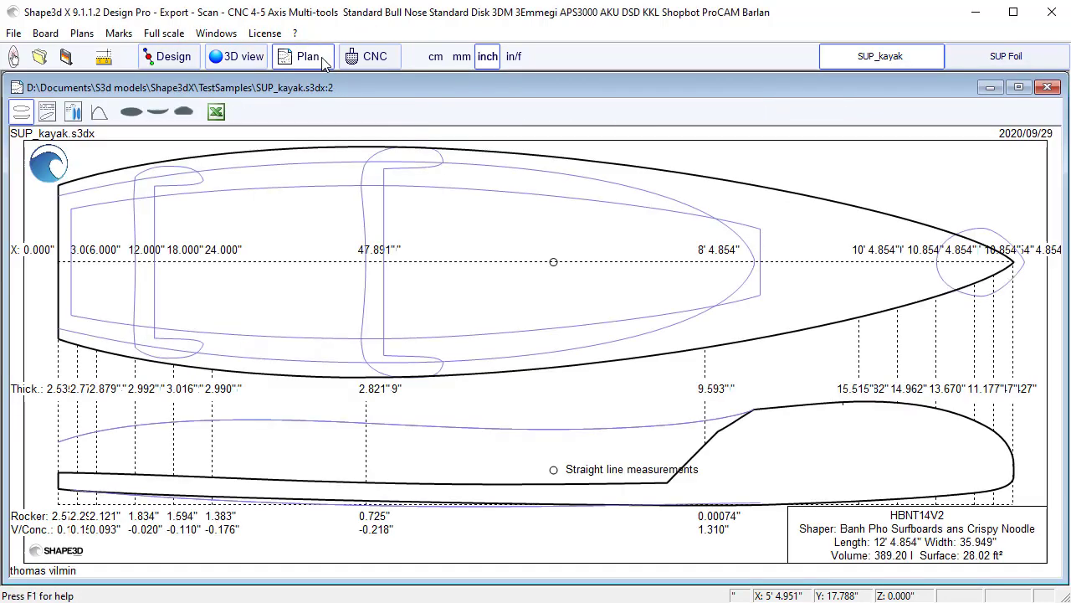
left_click(82, 34)
left_click(139, 200)
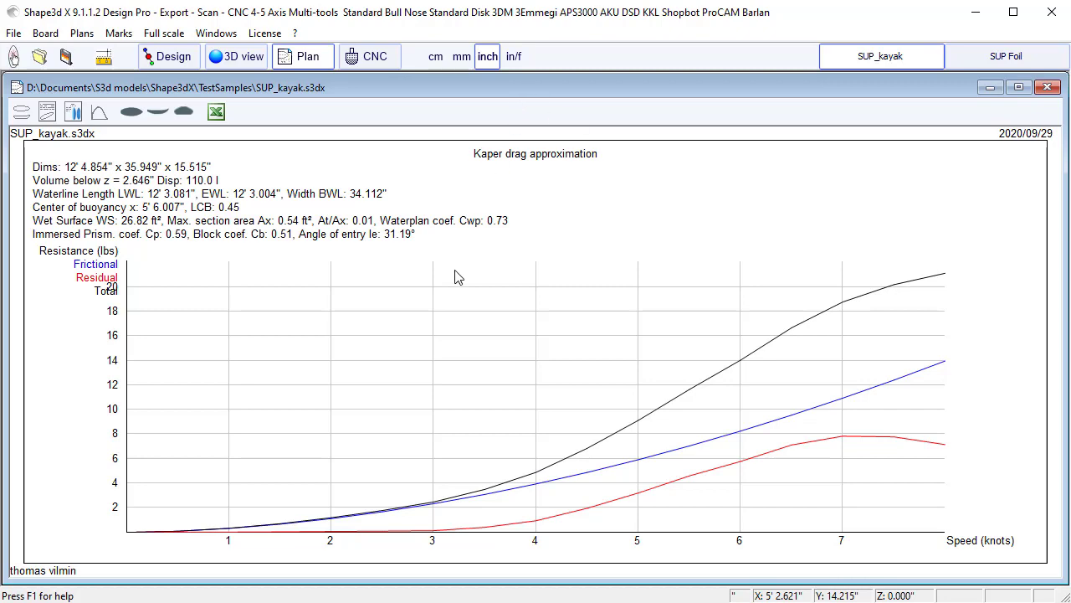
Step: Return to the kayak's design and load SUP_kayak_thin.s3dx as a ghost board without resizing it to the board's length
left_click(170, 61)
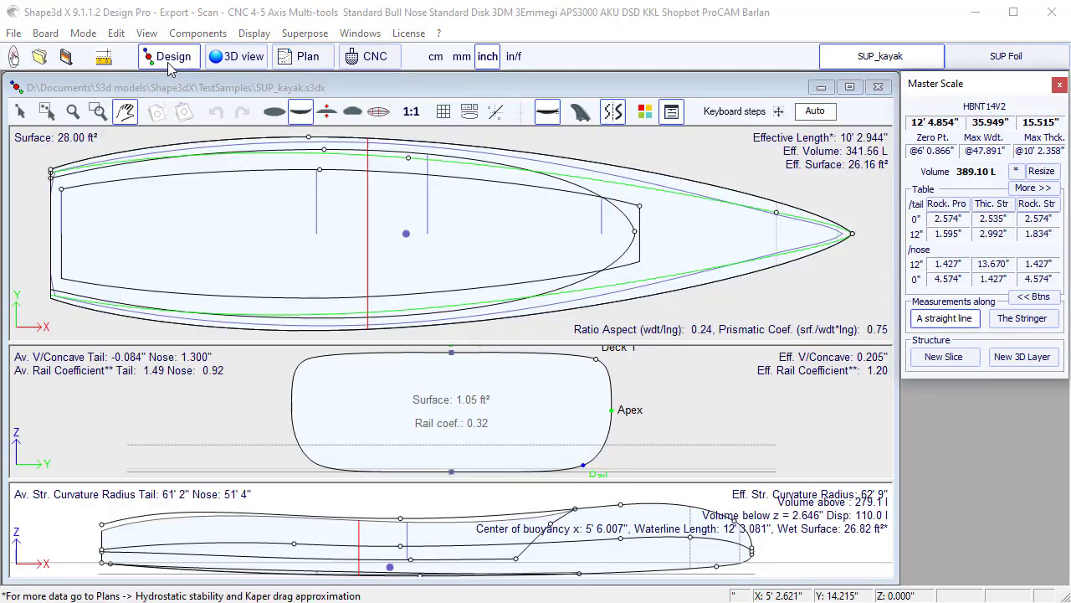
right_click(195, 236)
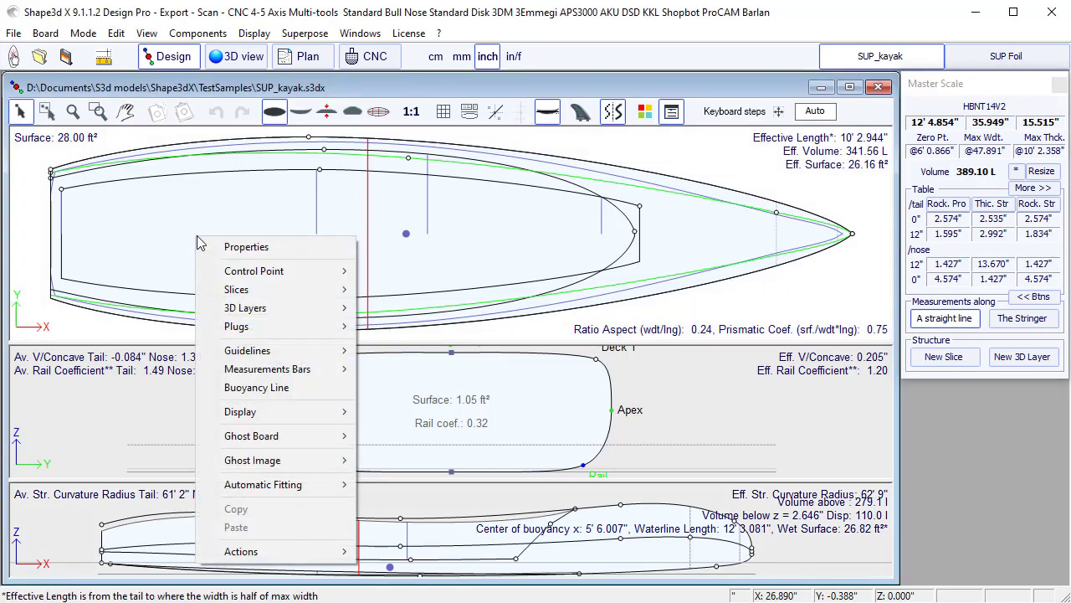
mouse_move(282, 444)
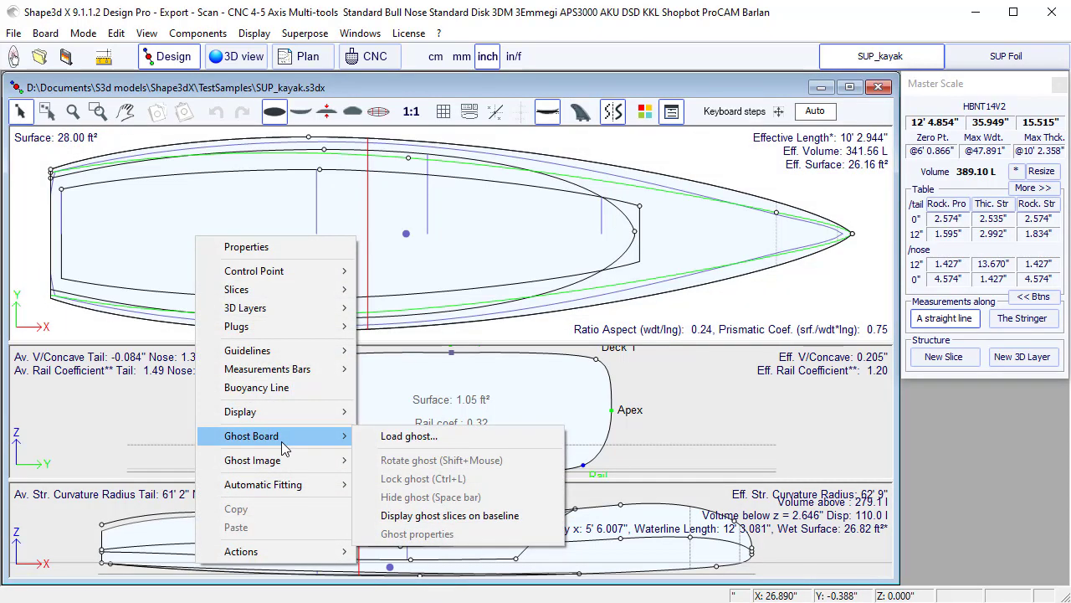
left_click(390, 436)
scroll(504, 310, "down", 10)
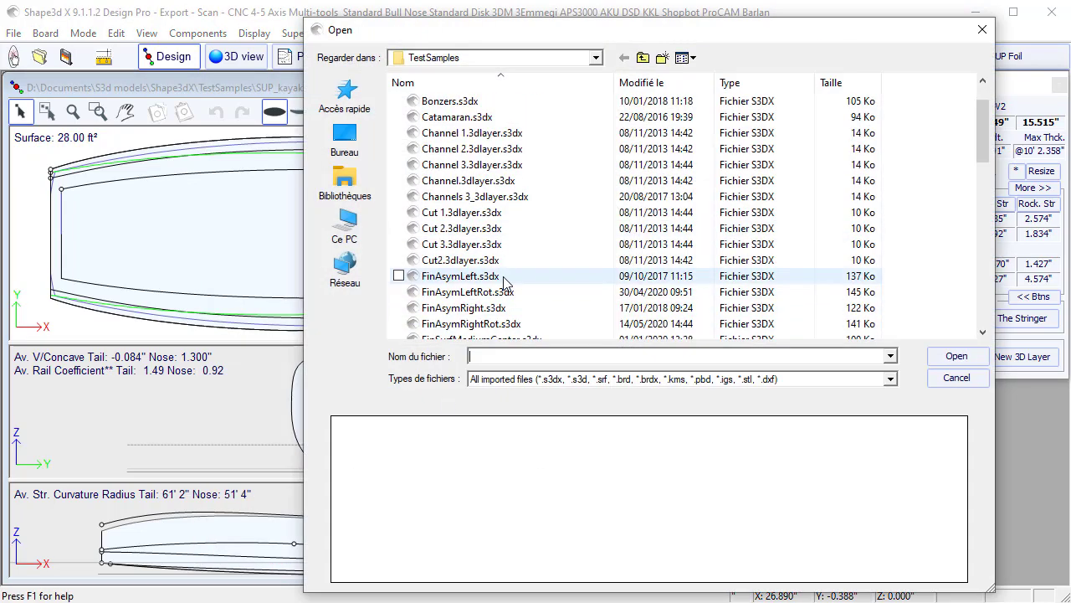
scroll(507, 298, "down", 3)
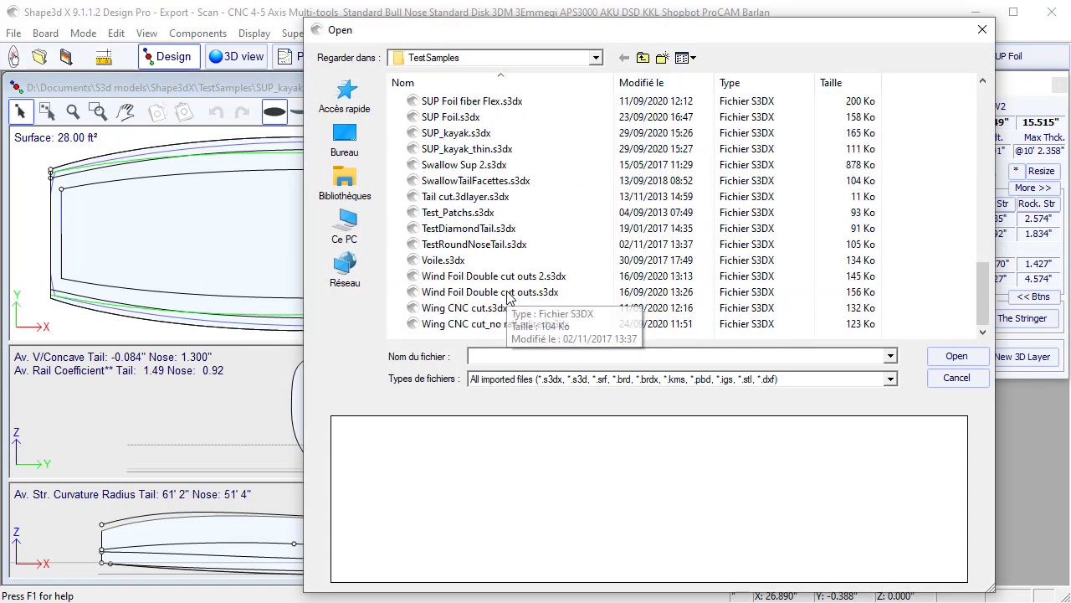
scroll(459, 268, "up", 1)
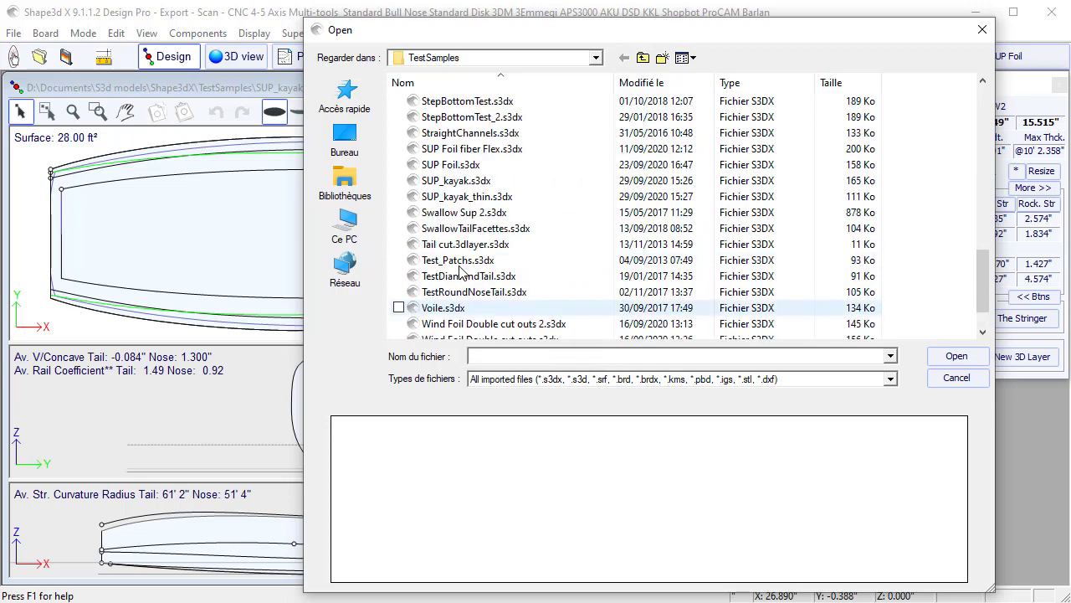
left_click(465, 196)
left_click(956, 356)
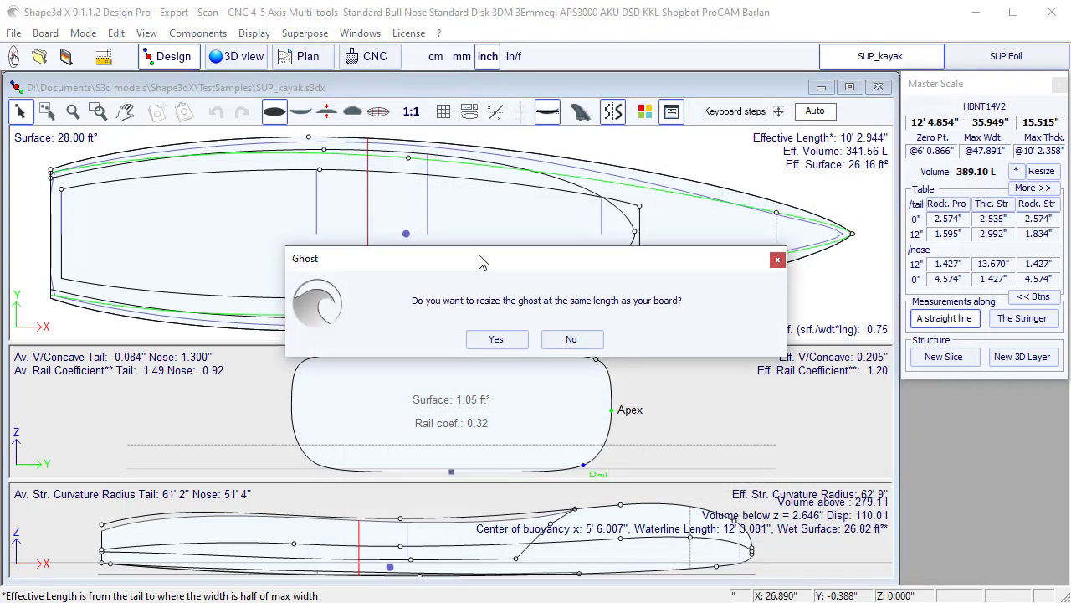
left_click(573, 339)
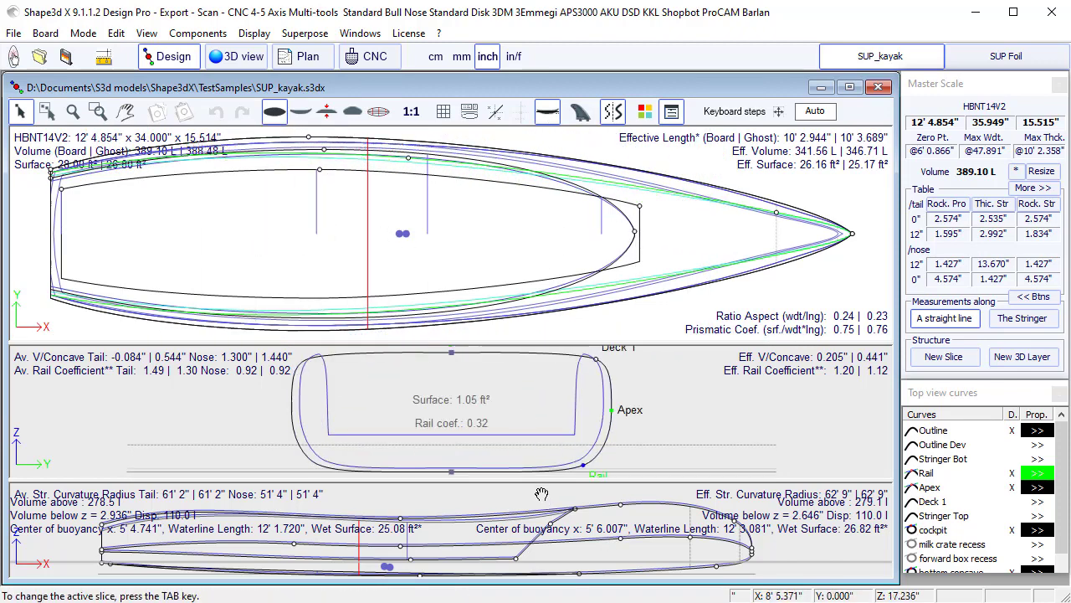
Step: Enlarge the side view area and compare the buoyancy data of the board and its ghost
left_click_drag(513, 482, 514, 377)
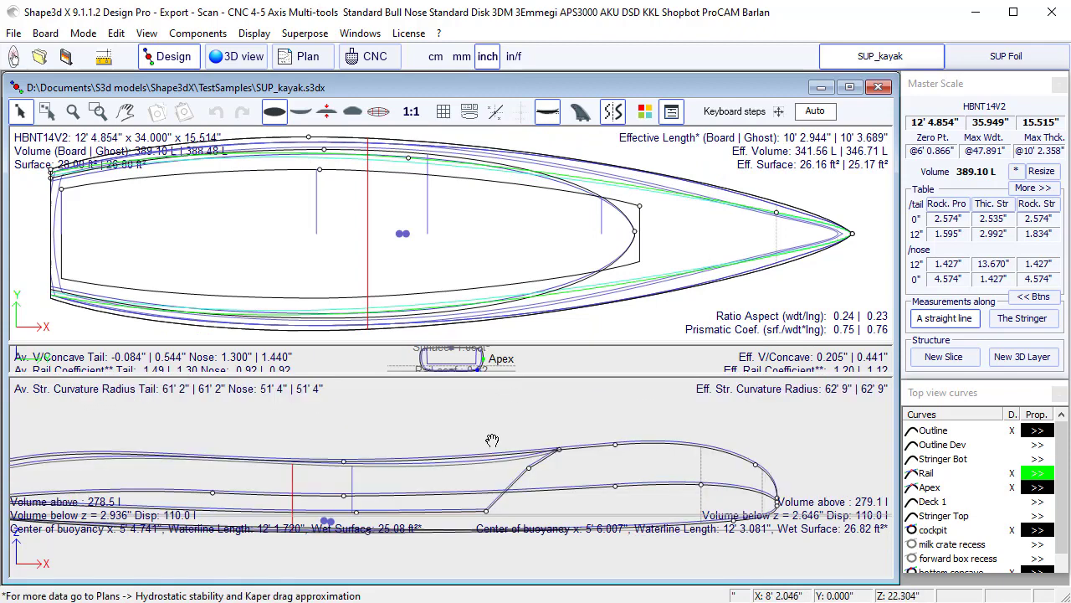
scroll(862, 503, "up", 3)
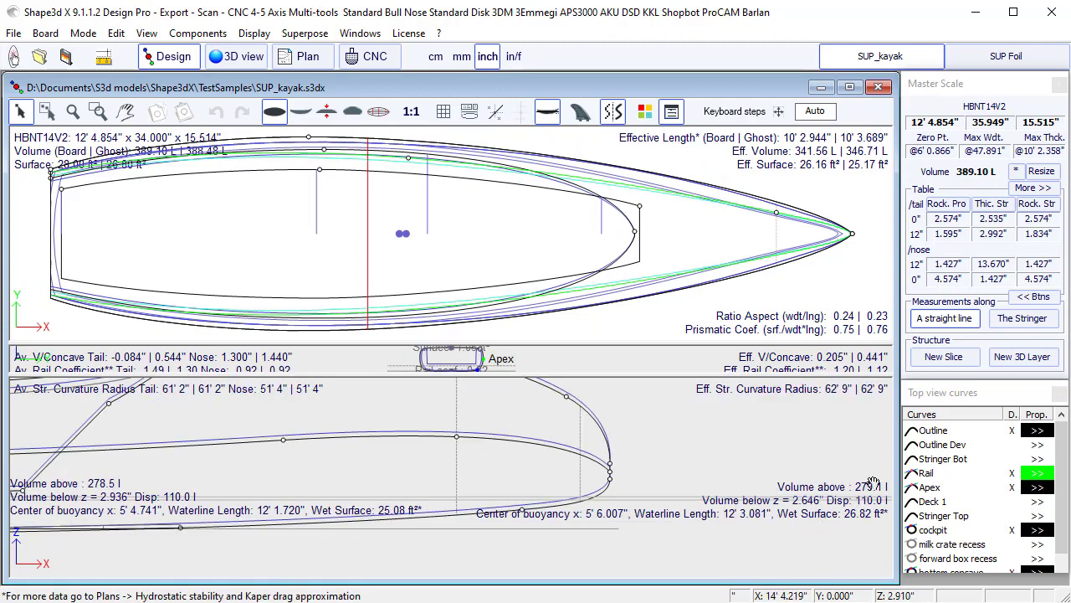
scroll(873, 483, "down", 5)
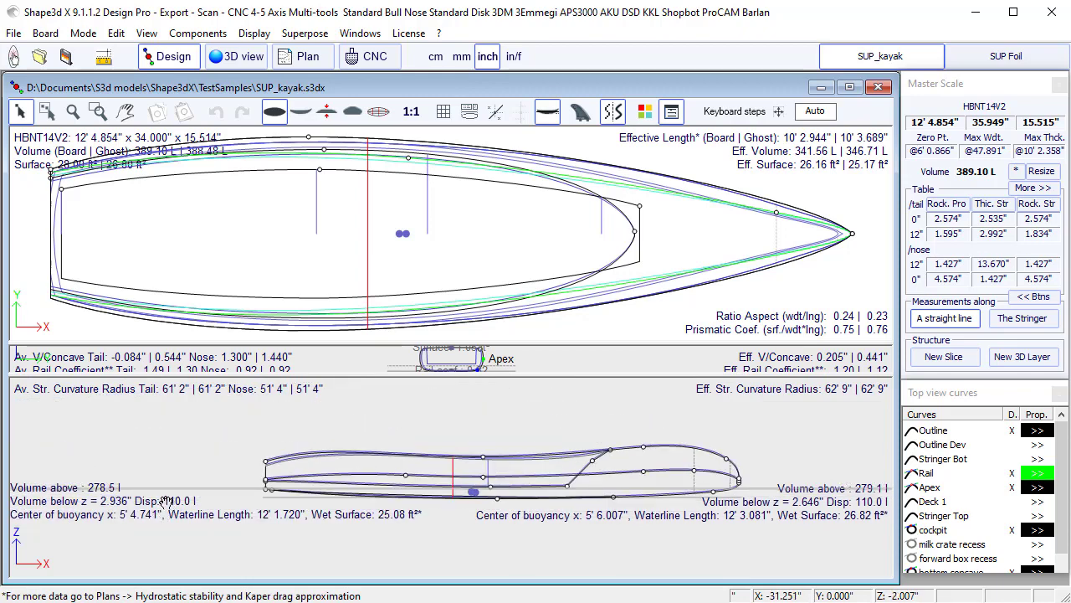
scroll(631, 491, "up", 1)
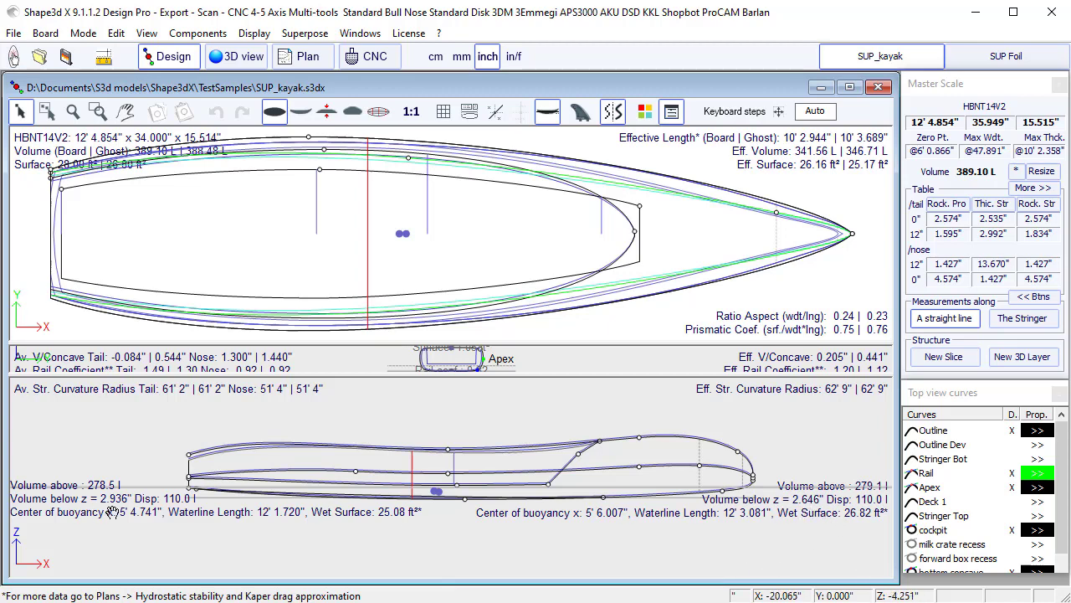
Step: Compare the kayak with its ghost in the Kaper drag plan and in the Hydrostatic Stability plan
left_click(302, 56)
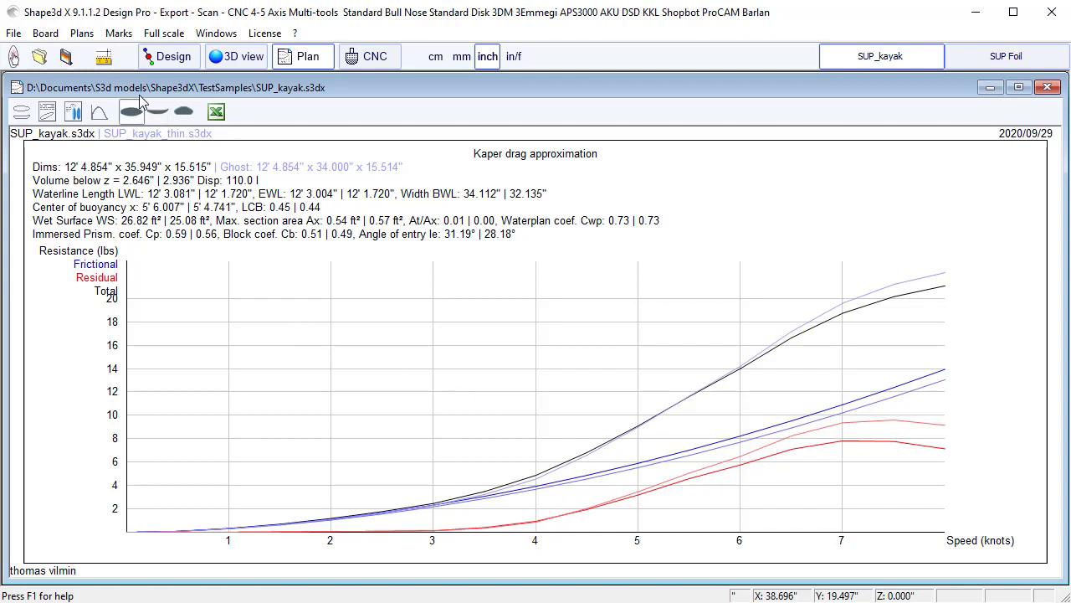
left_click(83, 37)
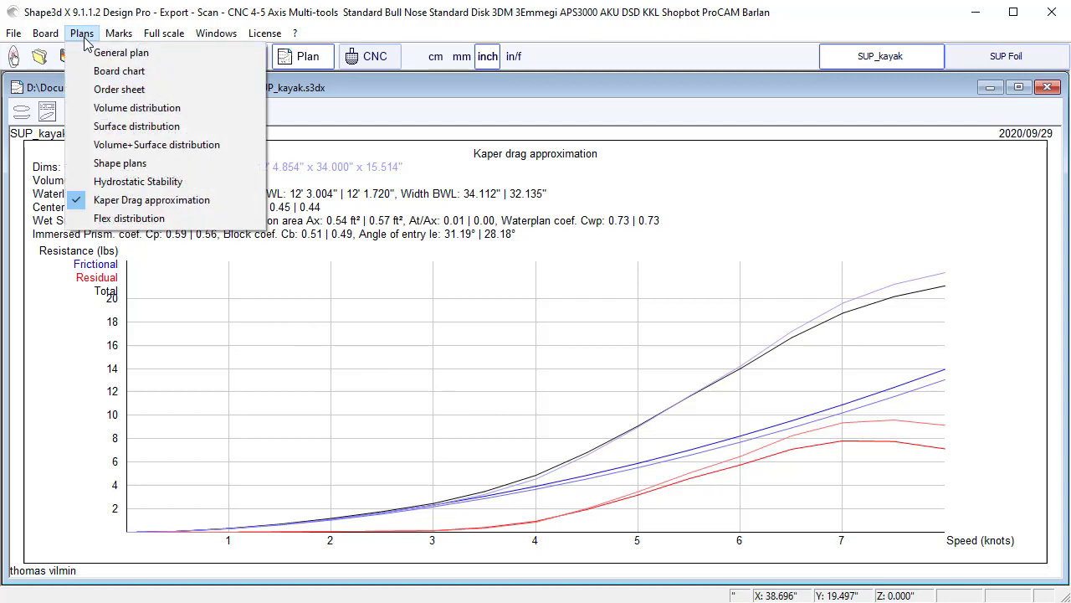
left_click(128, 186)
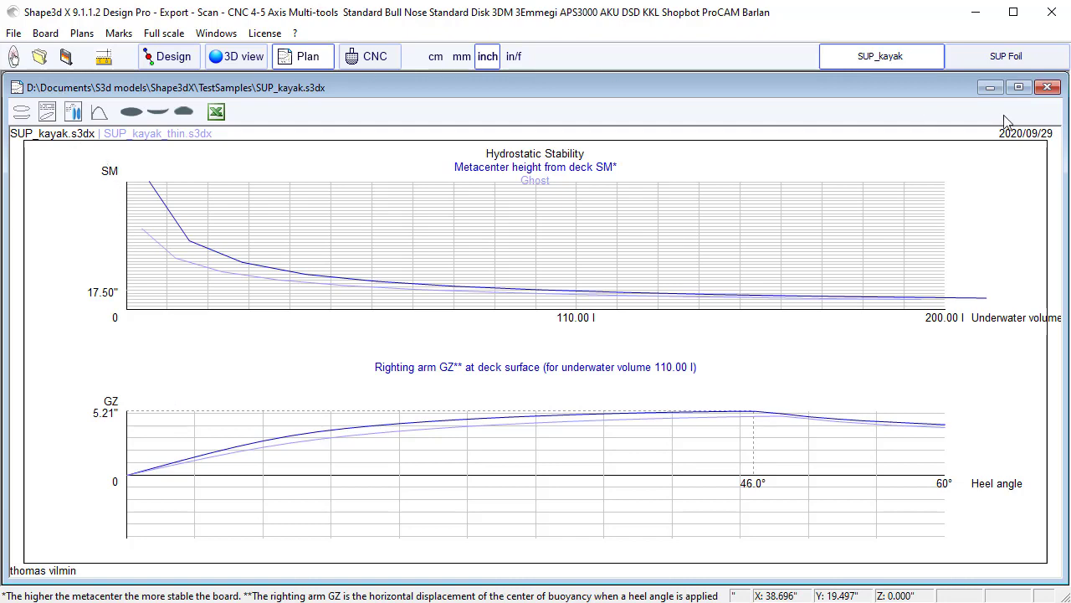
Step: Close the kayak and SUP Foil models without saving changes, and open Wing CNC cut_no rail edited.s3dx
left_click(1046, 87)
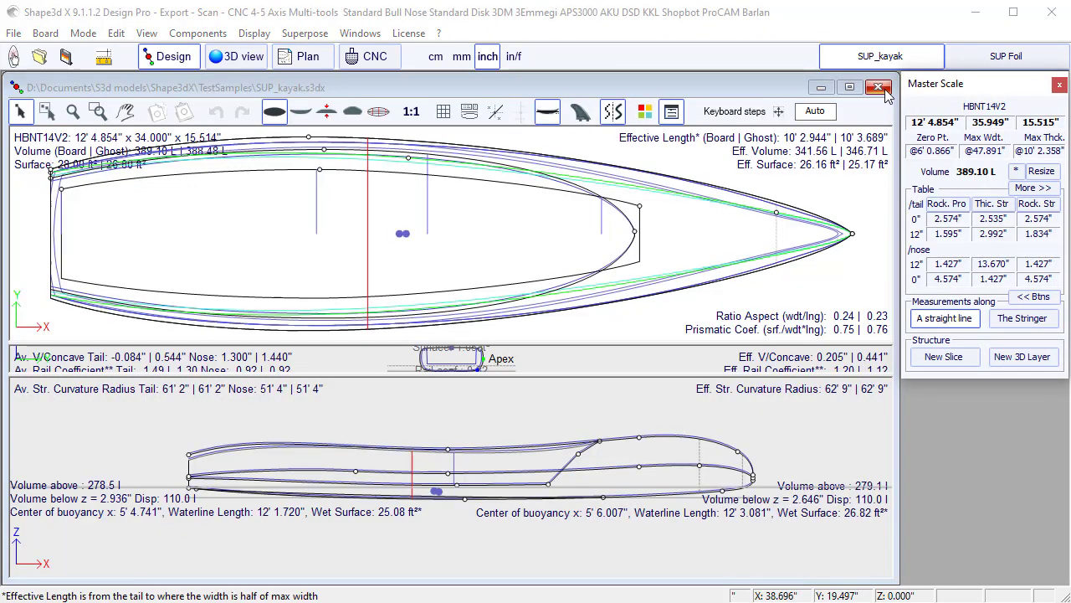
left_click(879, 87)
left_click(878, 88)
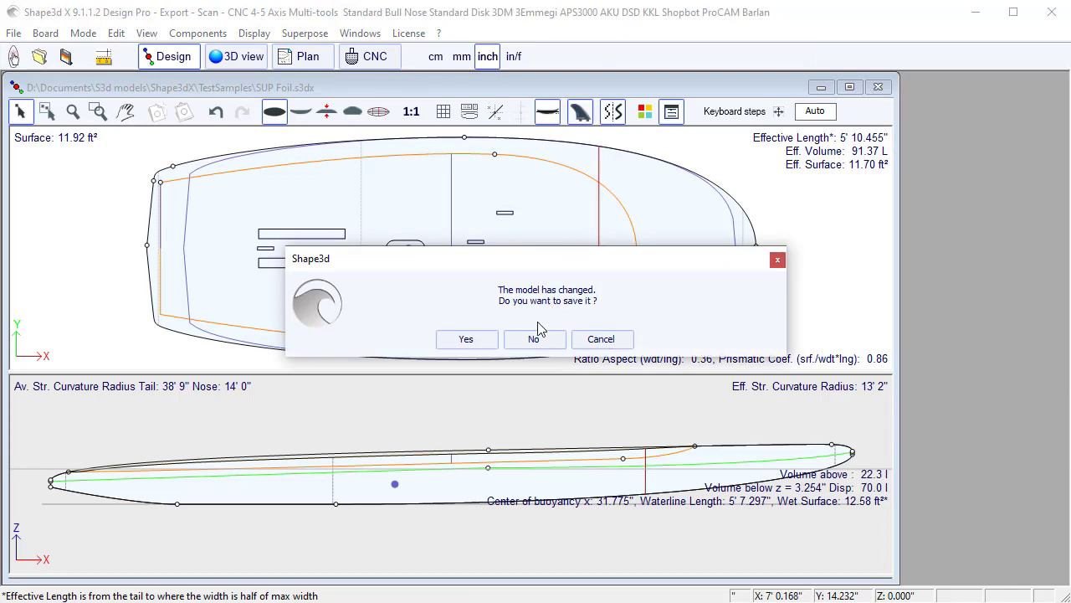
left_click(532, 339)
left_click(13, 33)
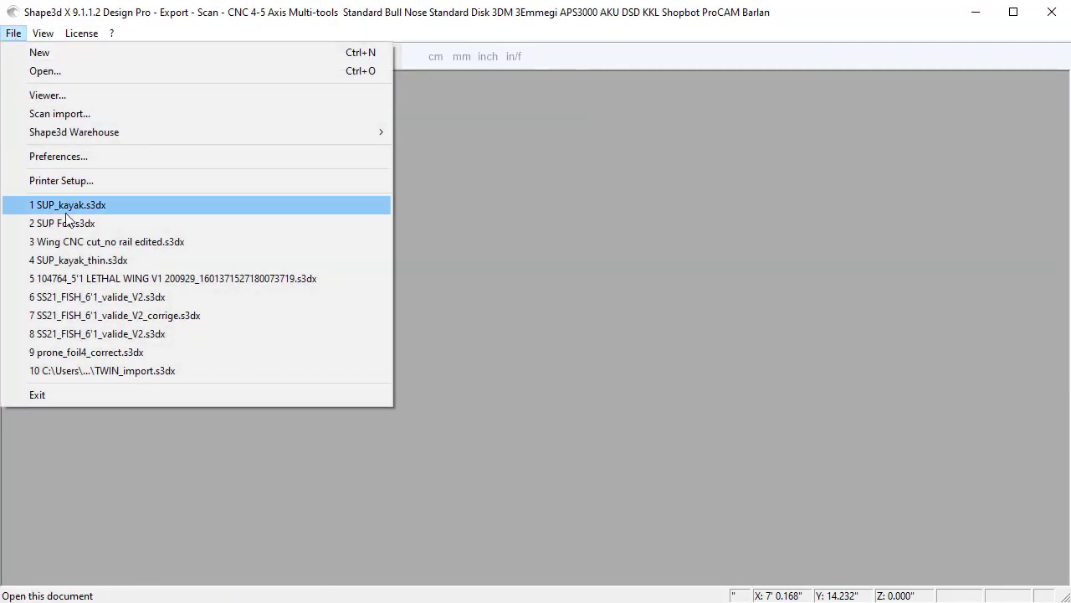
left_click(82, 240)
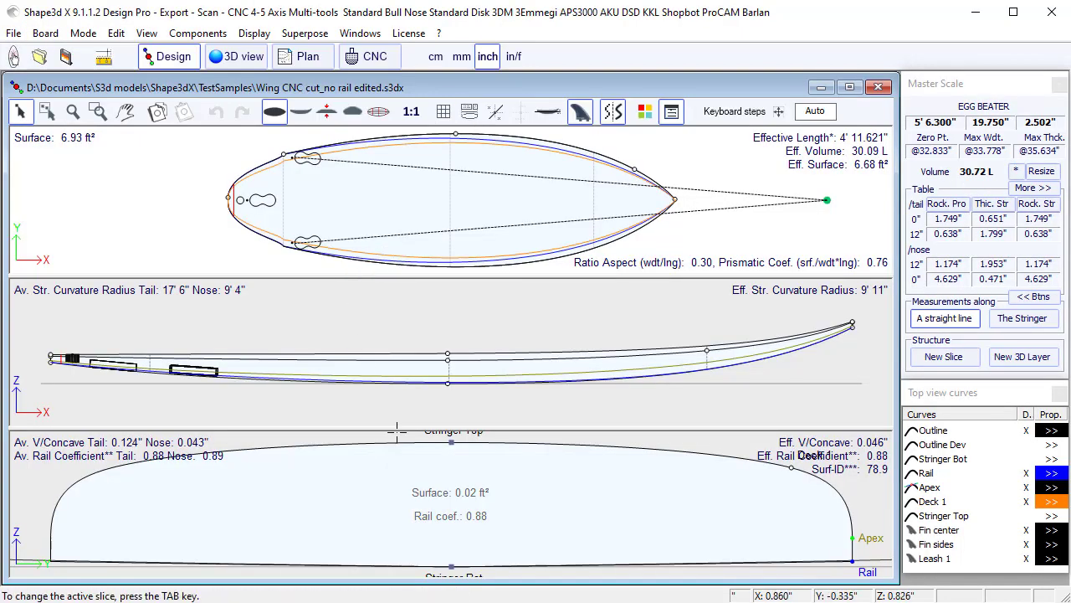
Step: Rearrange the design views to show an enlarged top view above the slice view
left_click_drag(377, 429, 366, 572)
left_click(315, 383)
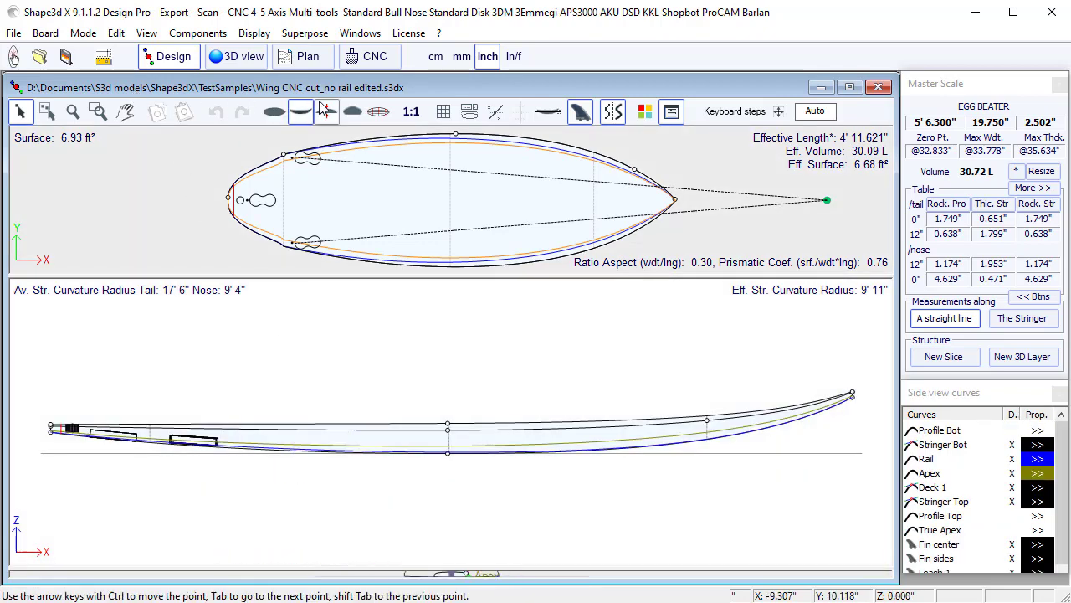
left_click(352, 111)
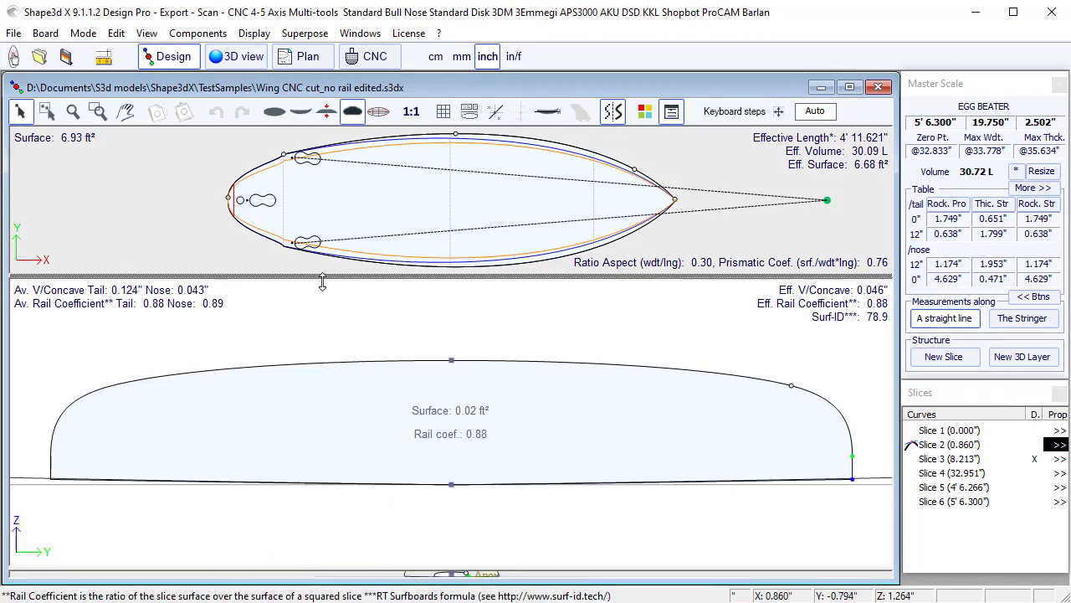
left_click_drag(324, 280, 318, 352)
scroll(193, 174, "up", 2)
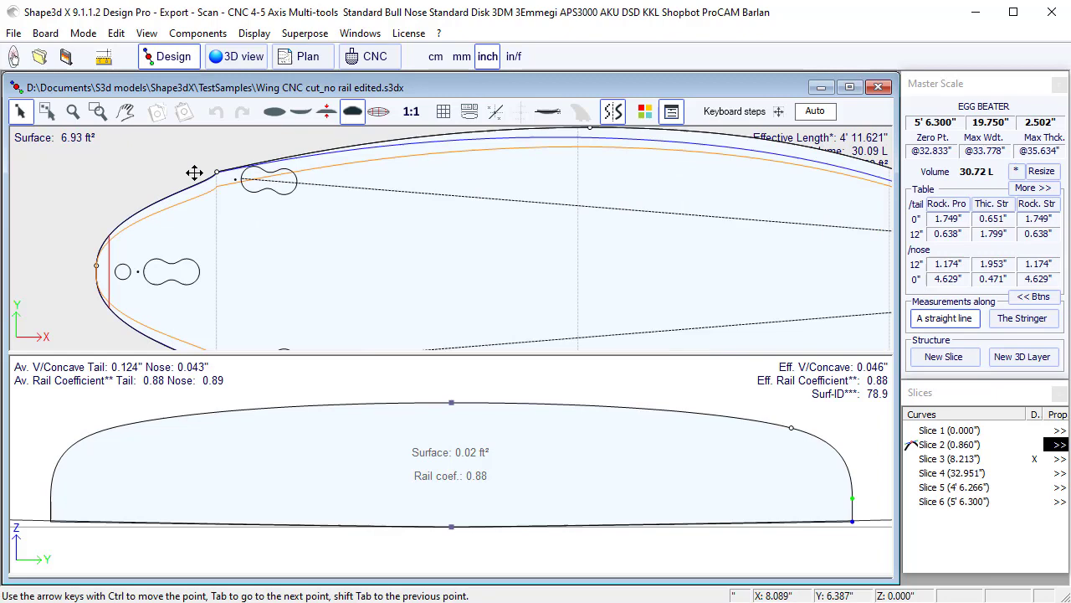
Step: Examine the deck and rail around the tail wings in the 3D view
left_click(236, 58)
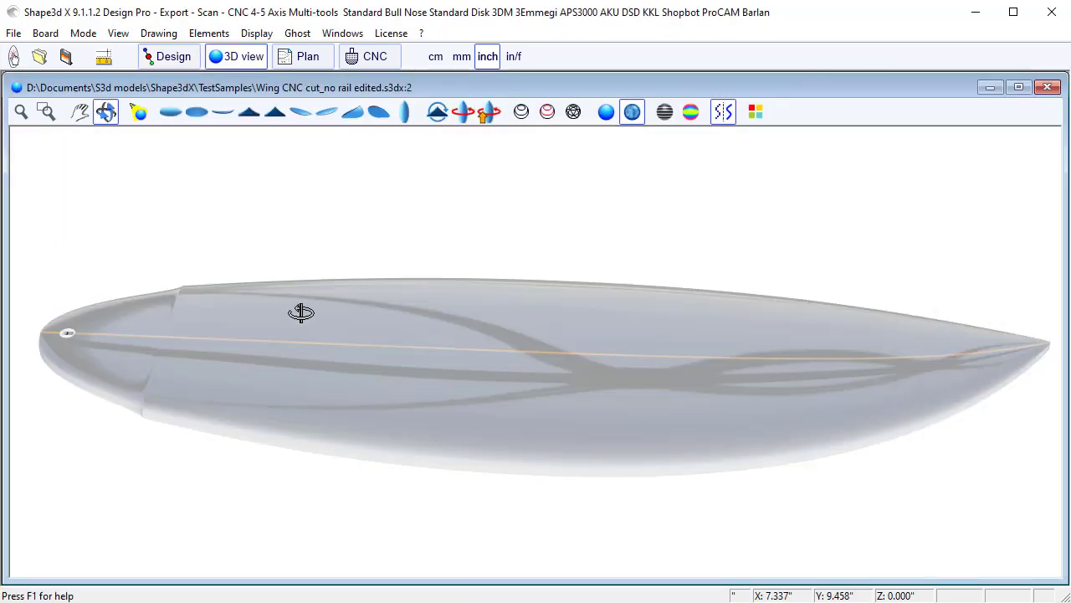
mouse_move(303, 377)
left_mouse_down()
mouse_move(272, 467)
mouse_move(284, 376)
mouse_move(379, 344)
mouse_move(307, 423)
mouse_move(293, 418)
left_mouse_up()
scroll(100, 279, "up", 3)
scroll(176, 260, "up", 2)
scroll(201, 234, "up", 2)
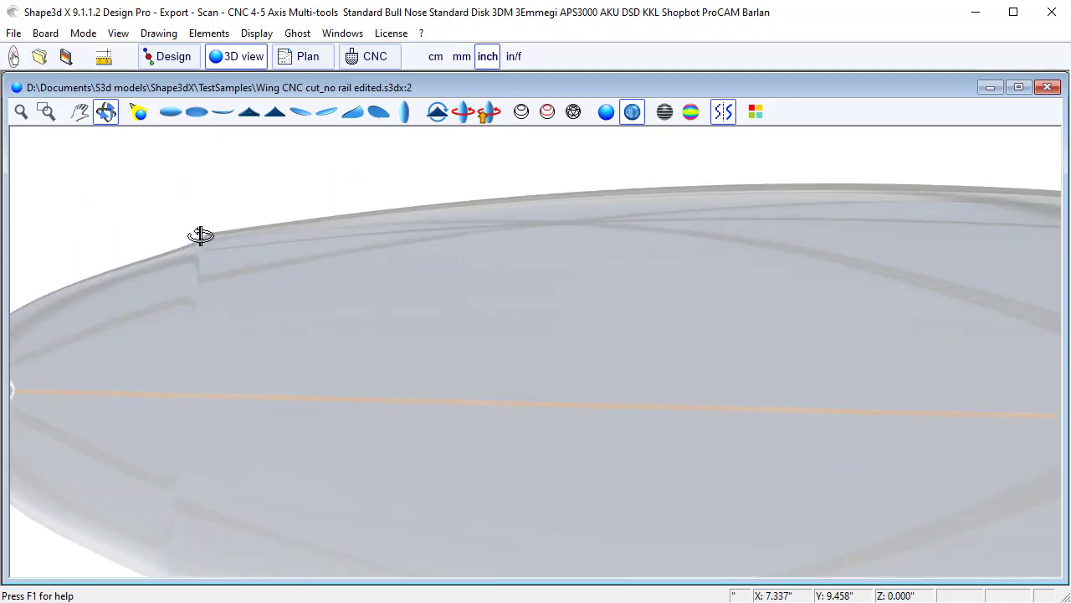
scroll(442, 197, "down", 3)
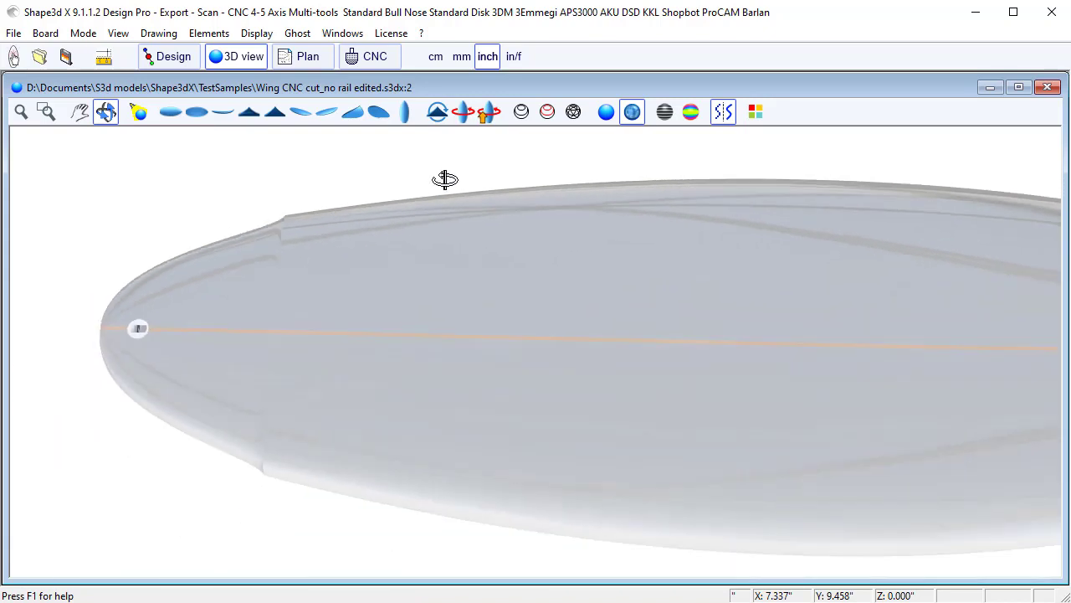
scroll(225, 200, "down", 1)
Step: Return to the design and make the Deck 1 curve editable in its top view properties
left_click(176, 60)
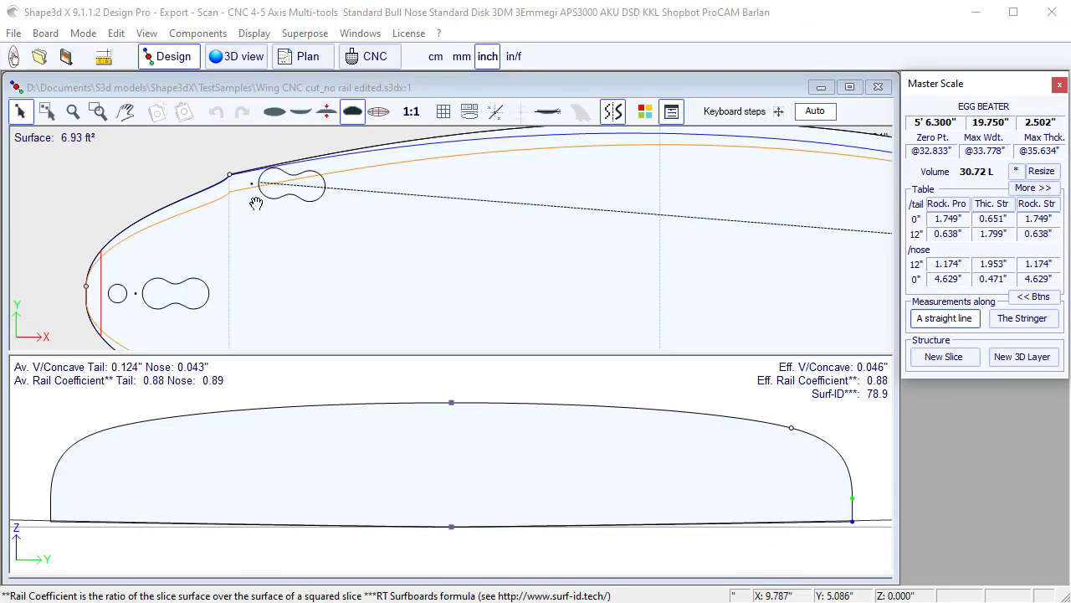
scroll(199, 213, "up", 2)
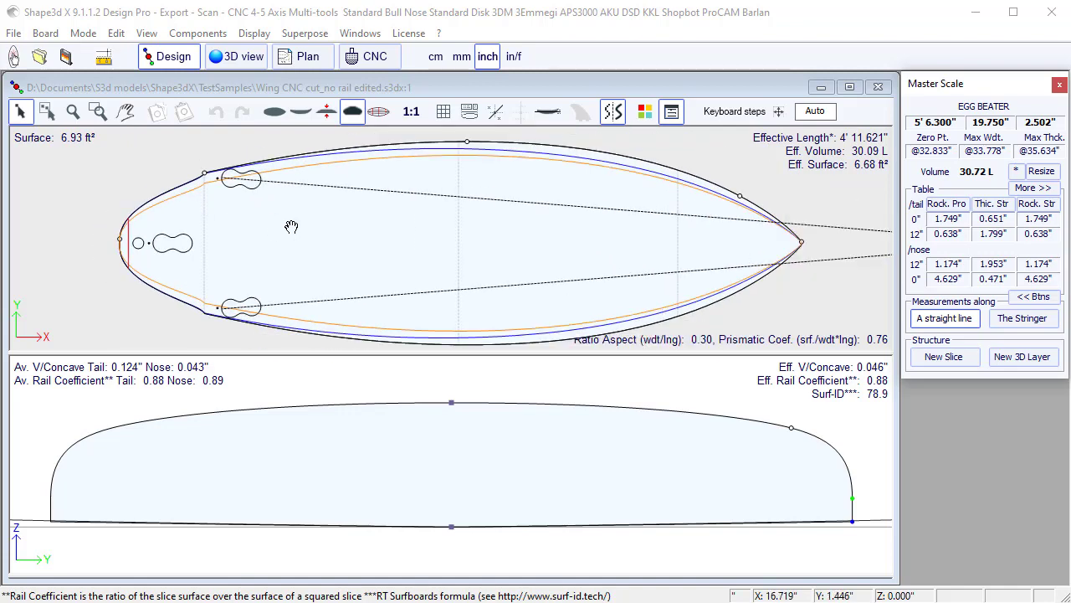
left_click(791, 428)
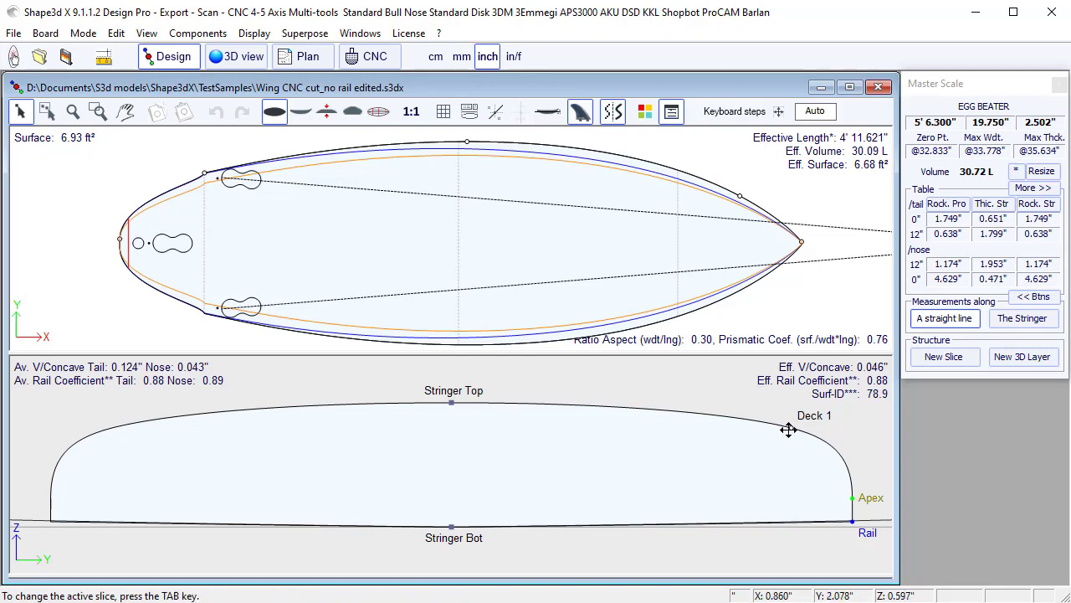
left_click(234, 218)
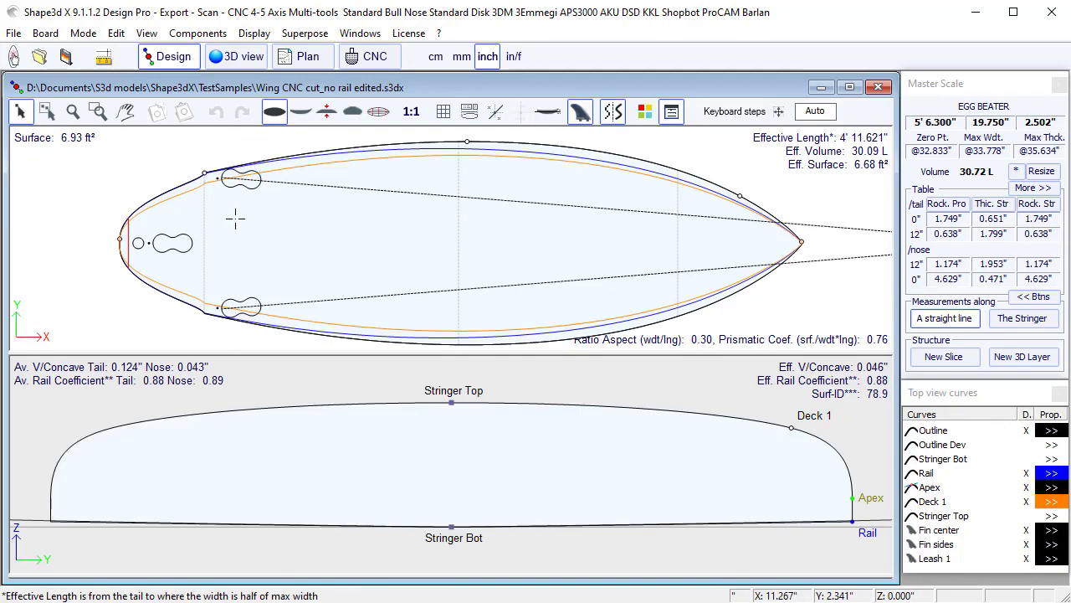
left_click(1051, 502)
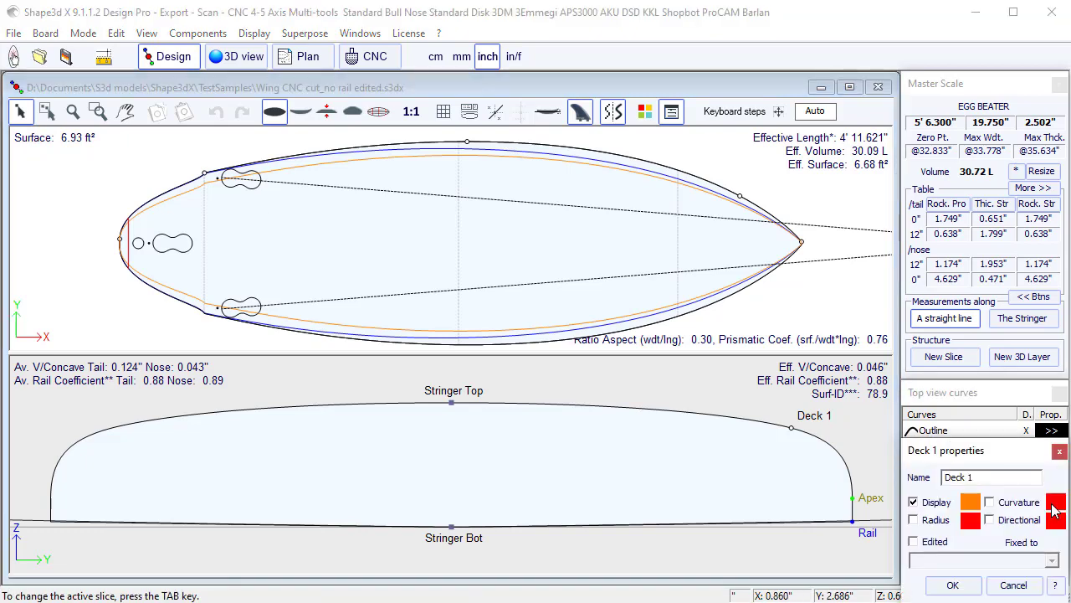
left_click(932, 543)
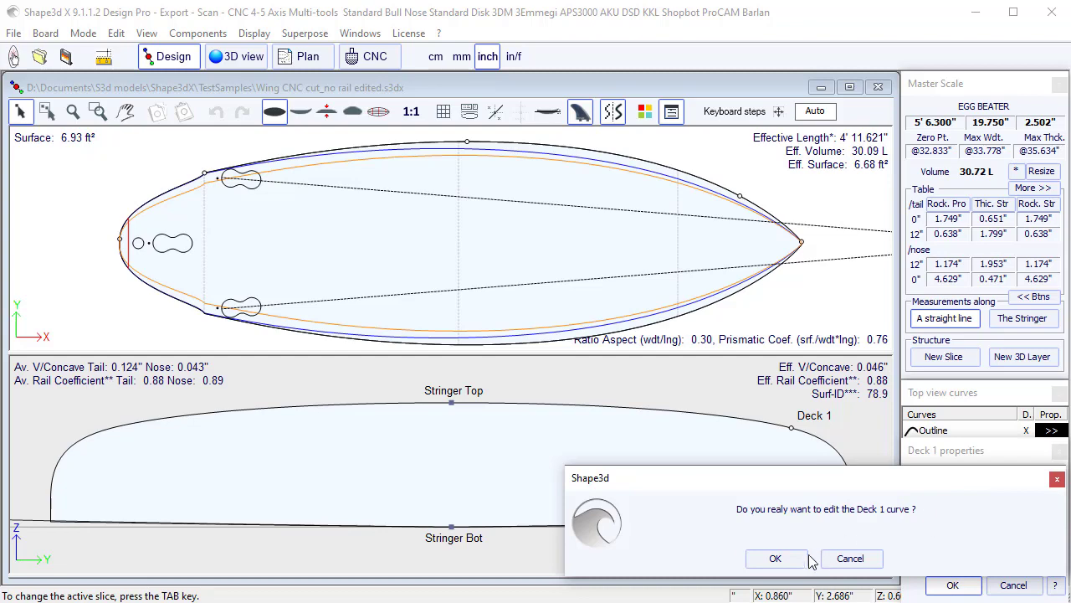
left_click(787, 558)
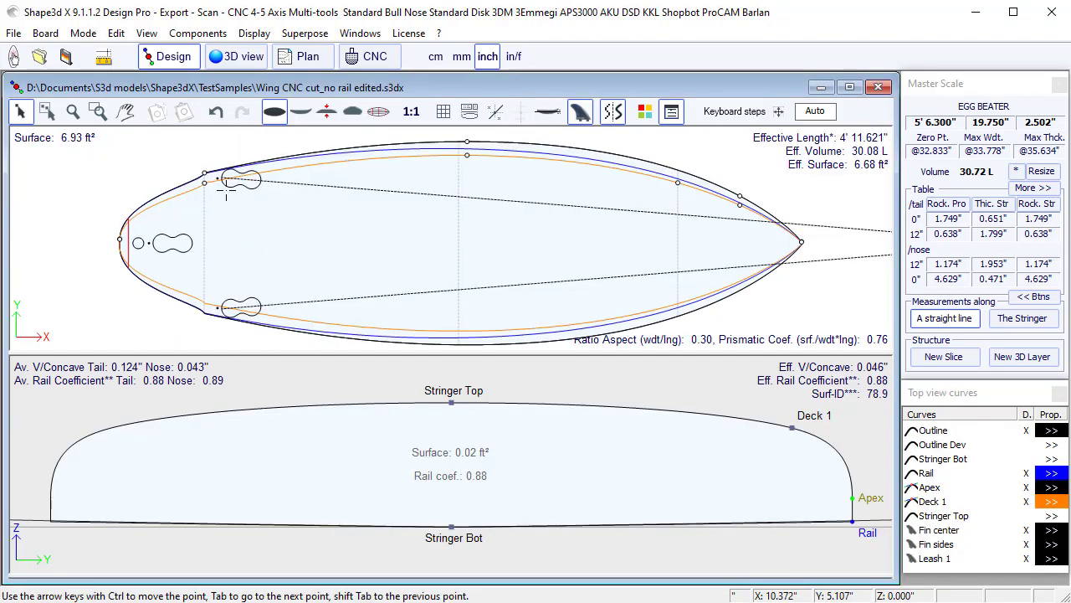
Step: Smooth the Deck 1 curve in top view at the wing by reshaping its control point tangents and making them continuous
scroll(215, 182, "up", 6)
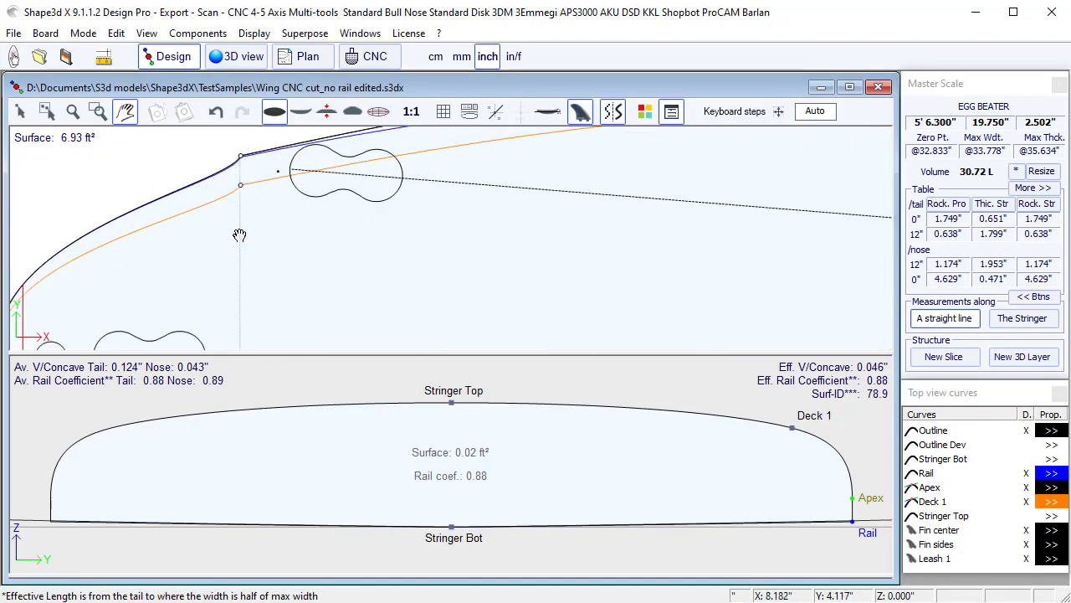
scroll(245, 237, "down", 2)
scroll(246, 236, "down", 2)
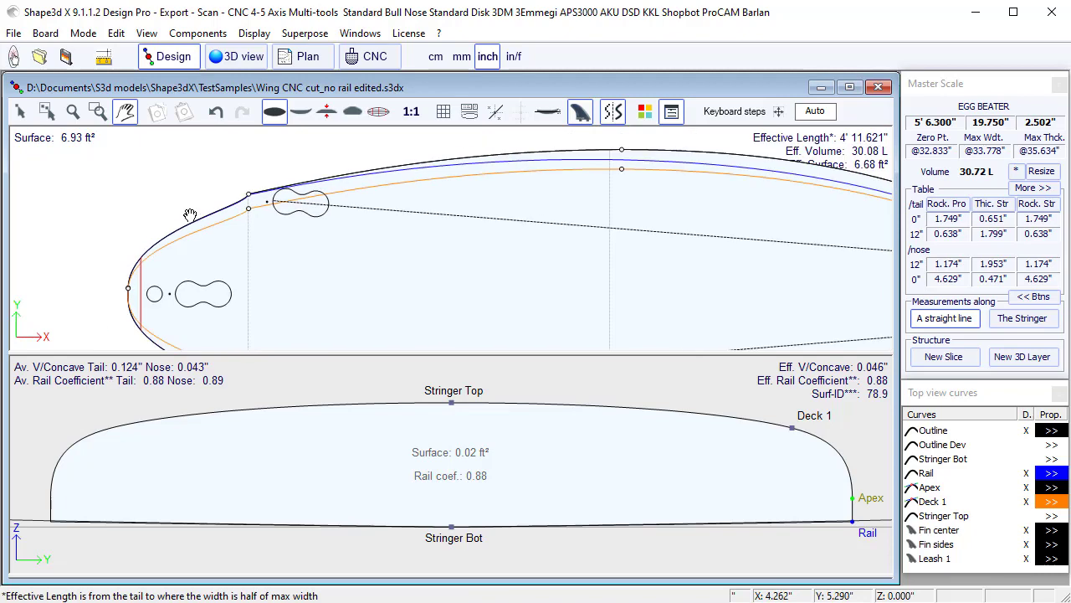
left_click(248, 207)
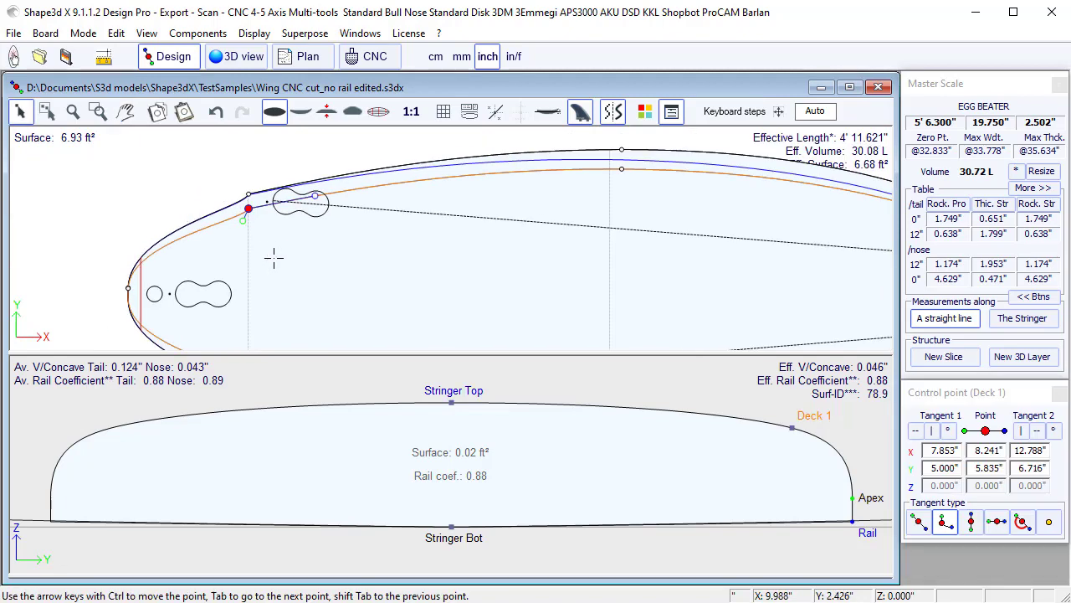
left_click_drag(242, 220, 223, 216)
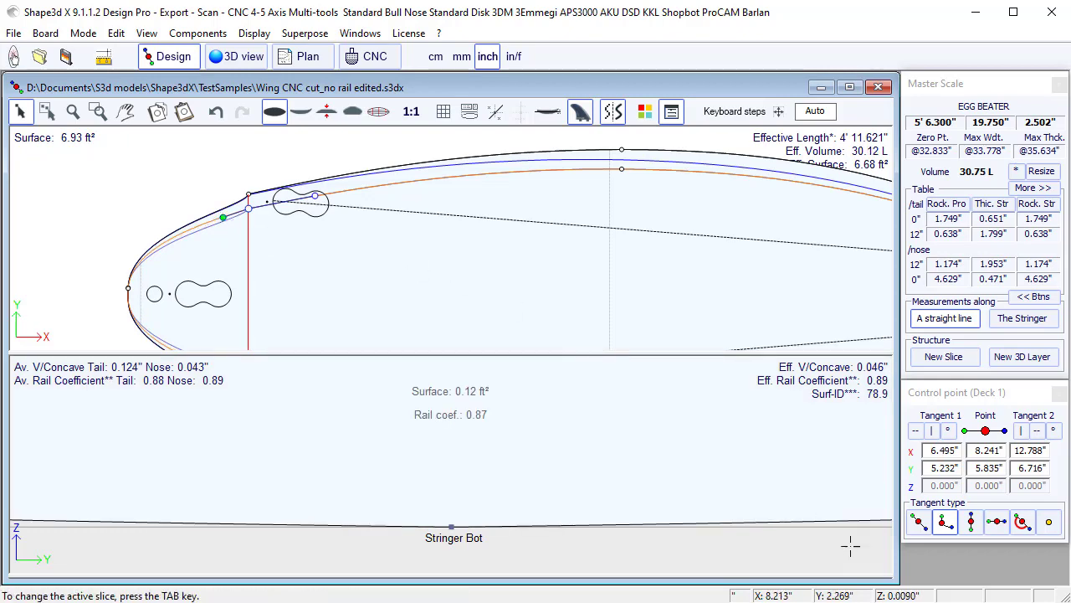
left_click(924, 525)
scroll(231, 211, "up", 3)
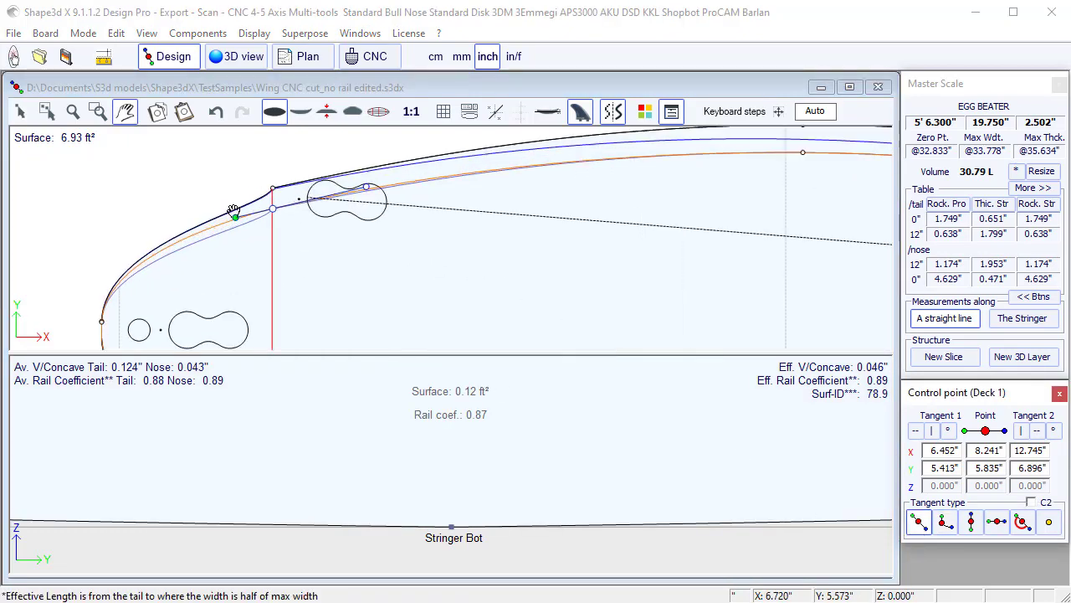
left_click(387, 222)
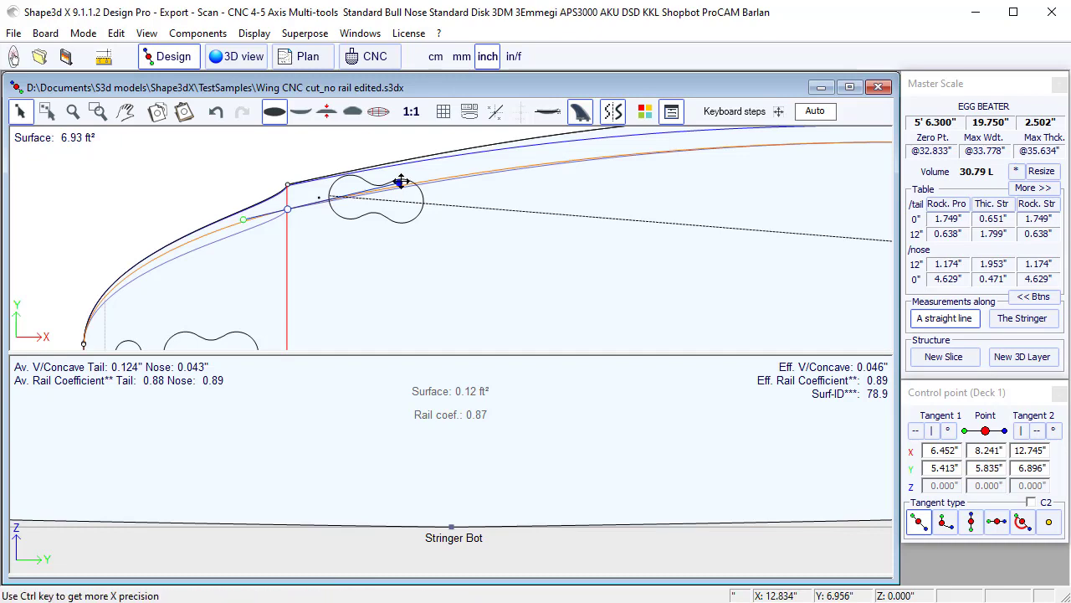
left_click(192, 202)
Step: Display Slice 3 and examine the smoothed deck line around the wings in 3D
left_click(352, 111)
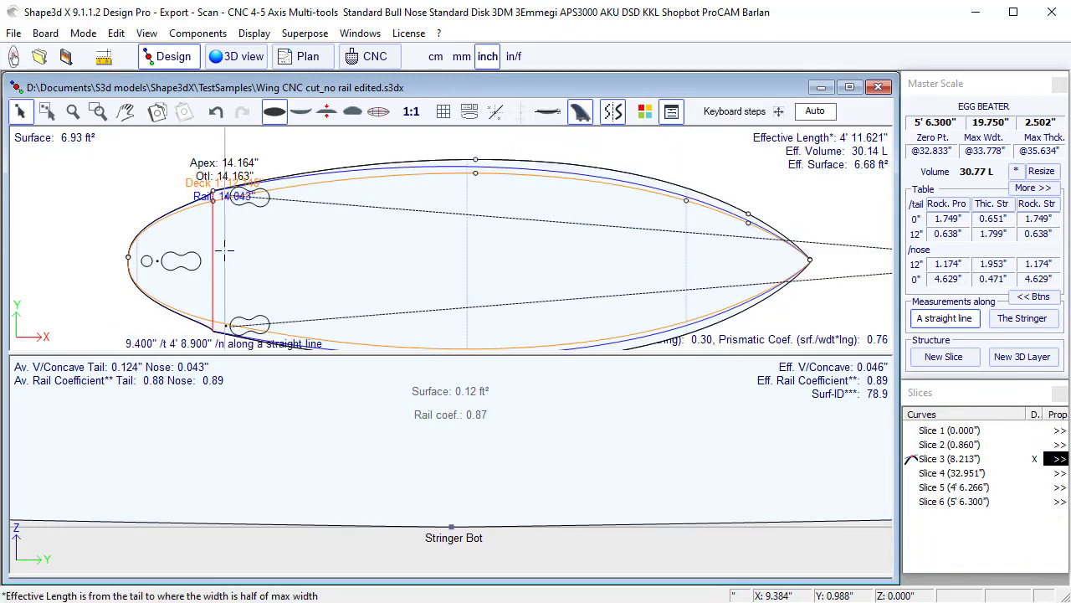
left_click(237, 56)
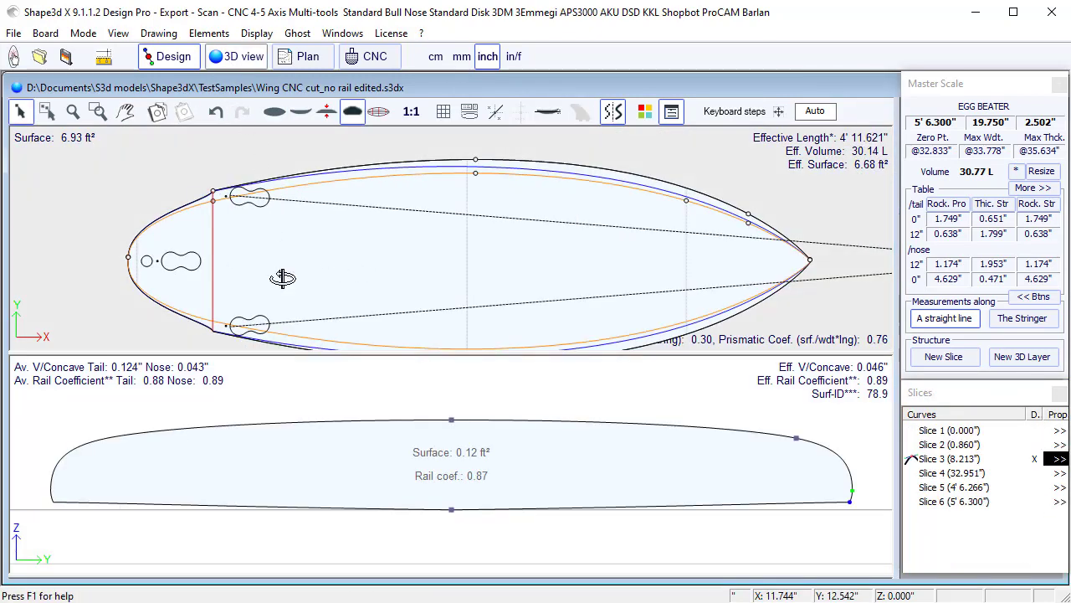
left_click_drag(348, 408, 390, 292)
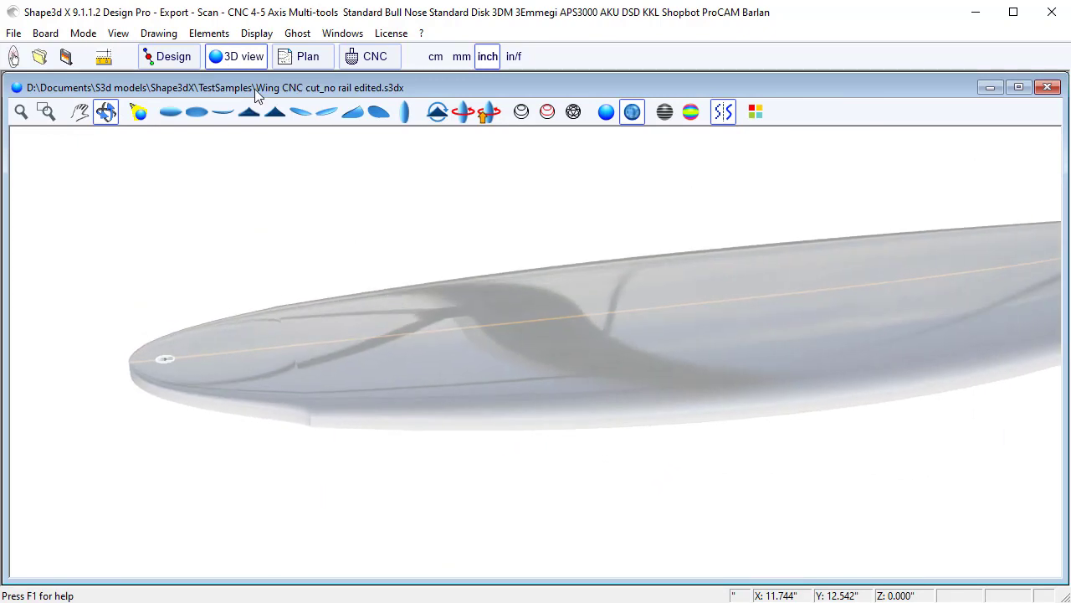
Step: Compare the cross-sections near the wing in the design and give Slice 3's deck control point independent, non-continuous tangents
left_click(171, 63)
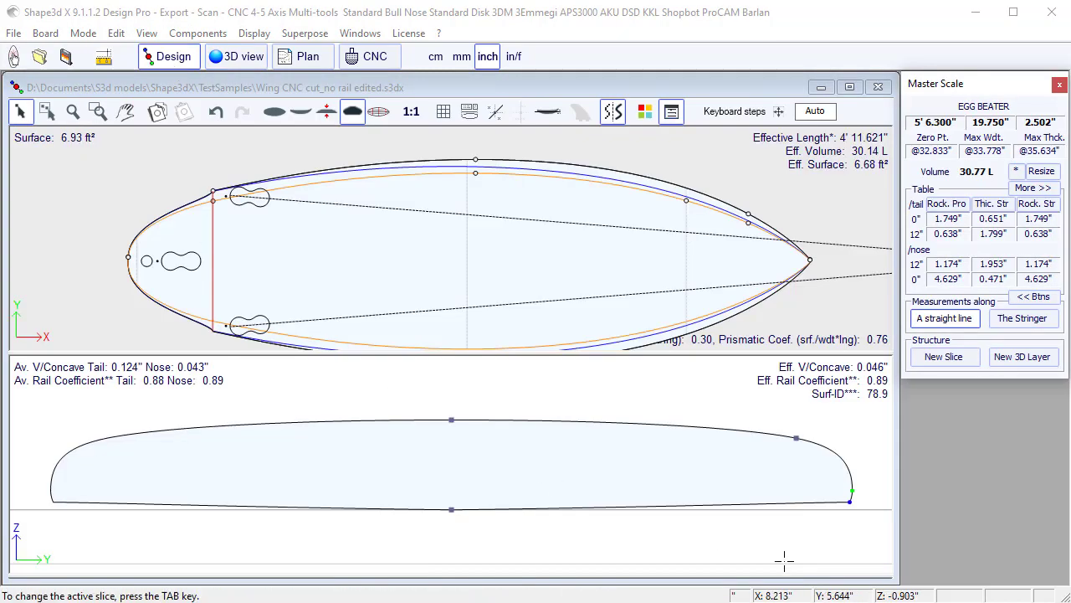
left_click(796, 437)
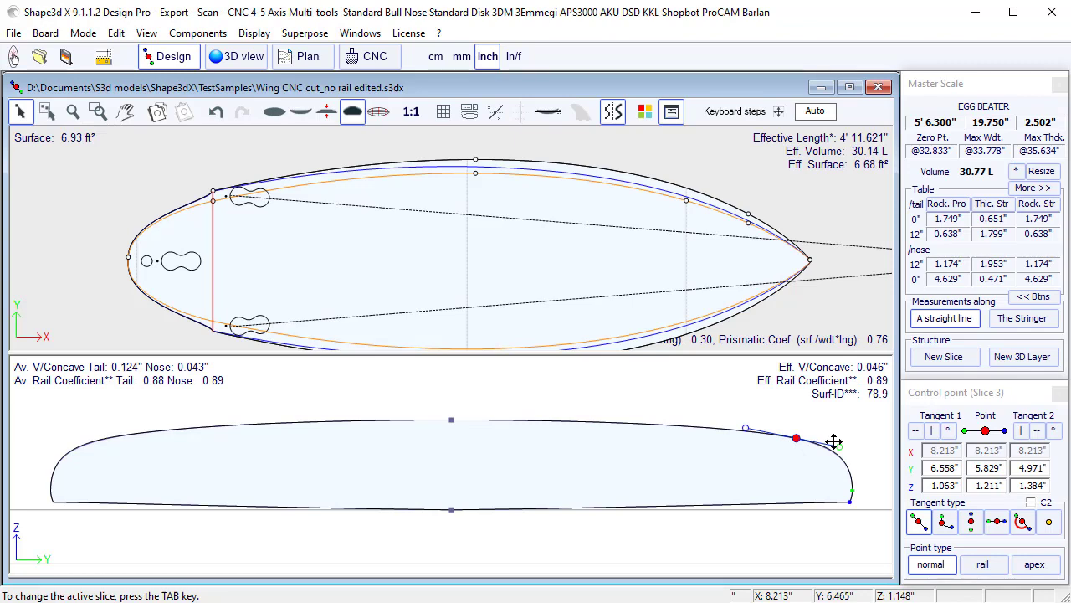
left_click(245, 239)
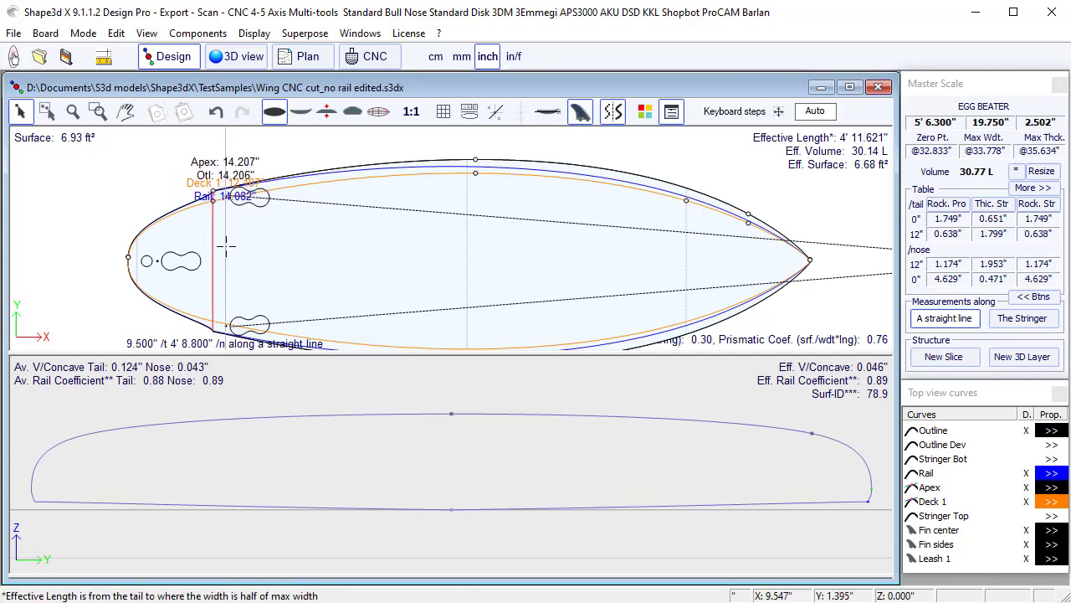
left_click(225, 246)
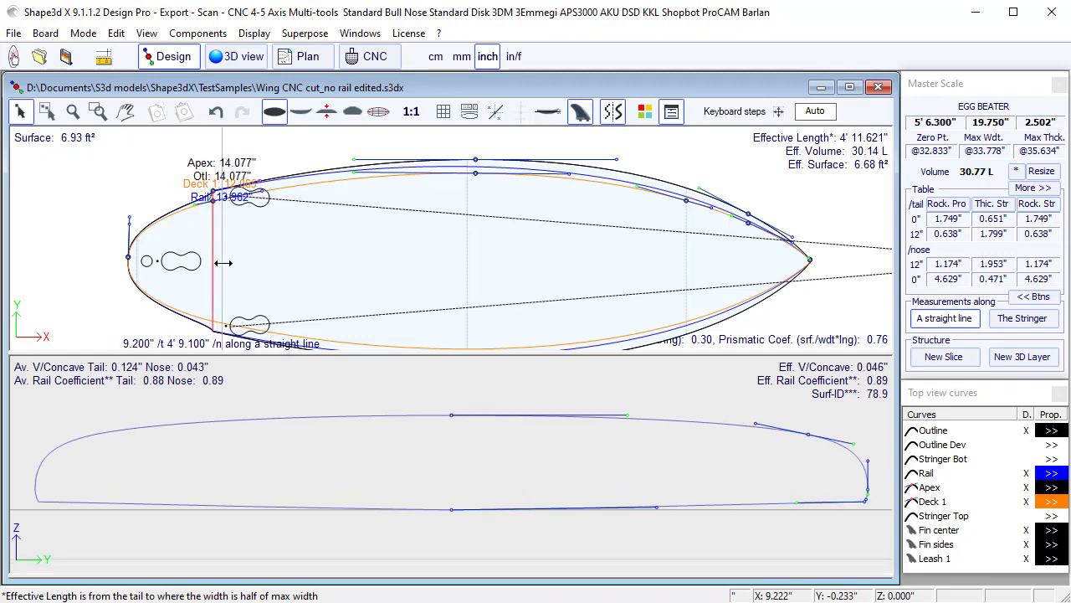
double_click(220, 254)
left_click(802, 439)
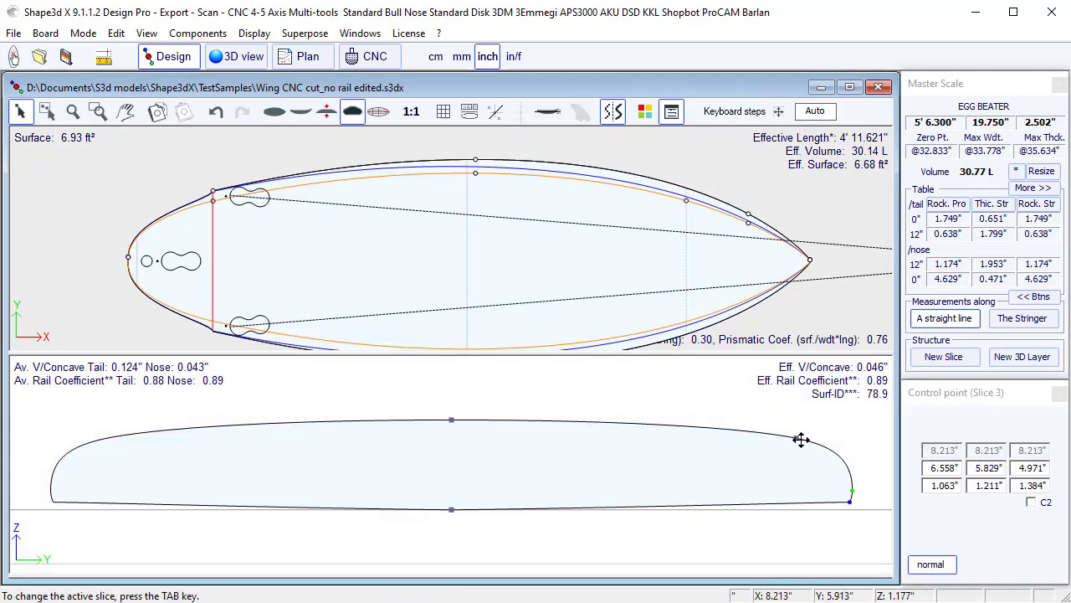
left_click(946, 521)
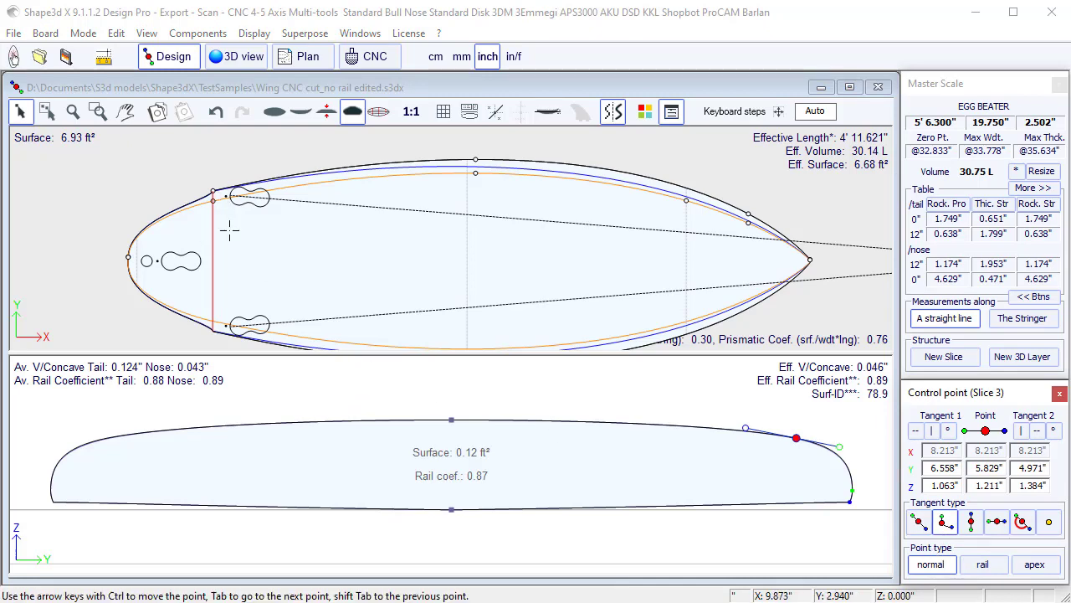
Step: Check the interpolated cross-sections around the wing and open the board's 3D view
left_click(230, 232)
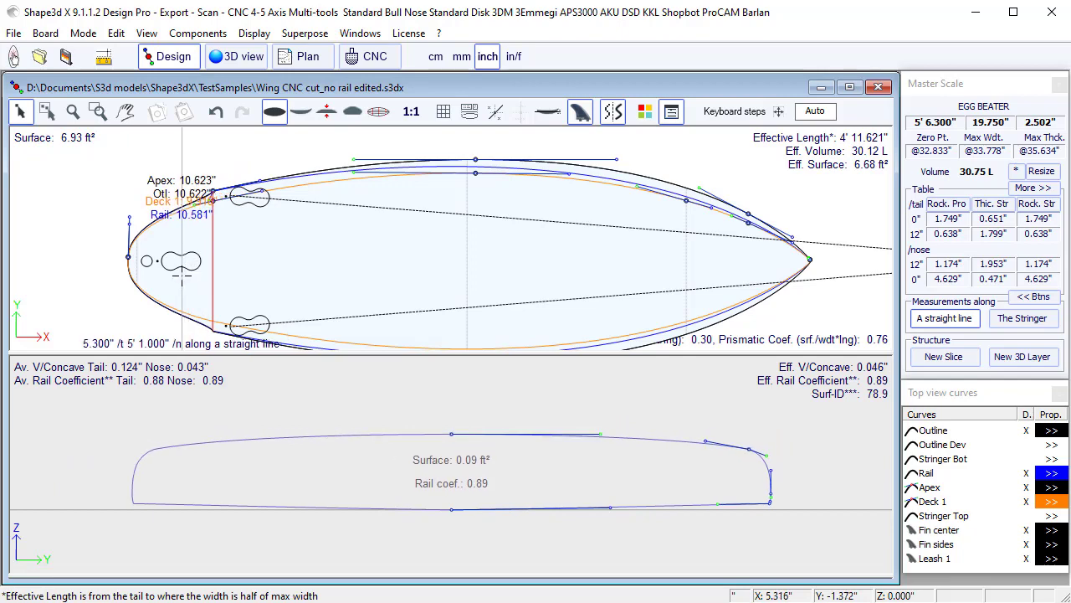
left_click(176, 234)
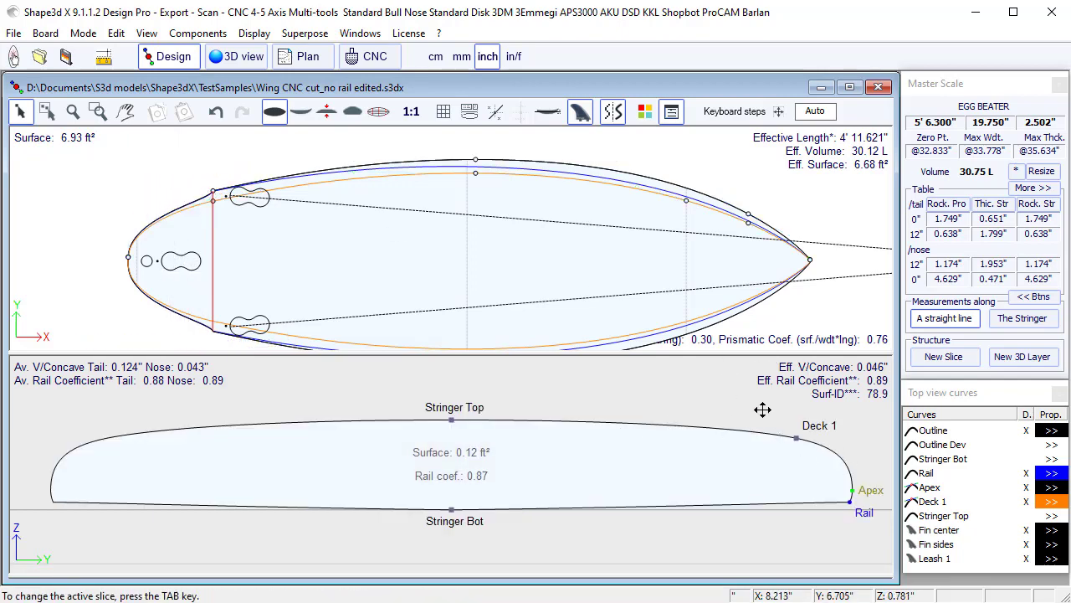
left_click(237, 56)
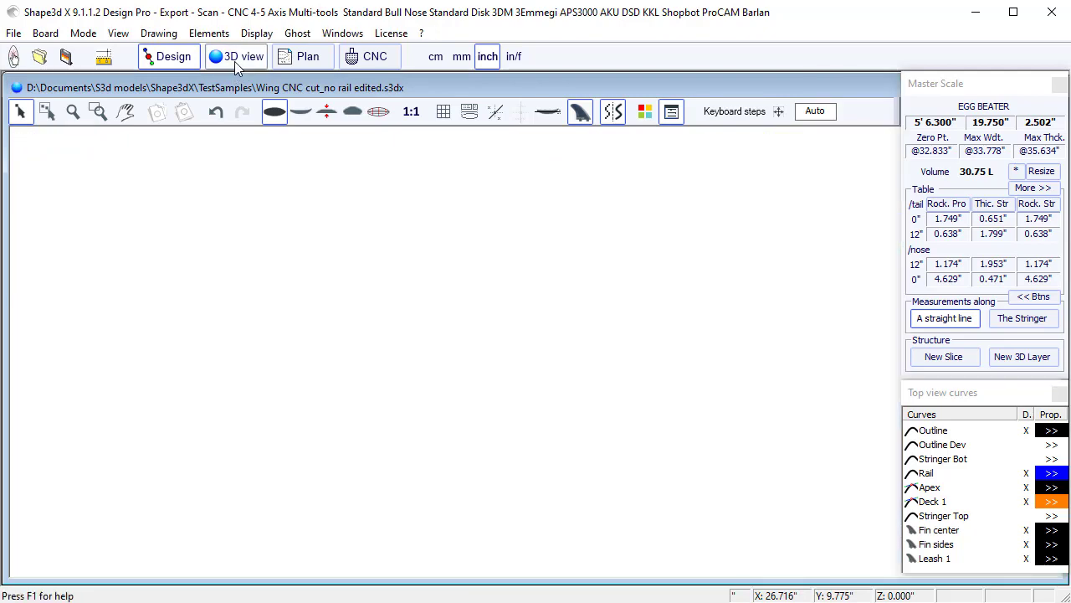
Step: Compute the deck toolpath in CNC mode and check its lines around the wing from above
left_click_drag(440, 400, 178, 451)
left_click(371, 59)
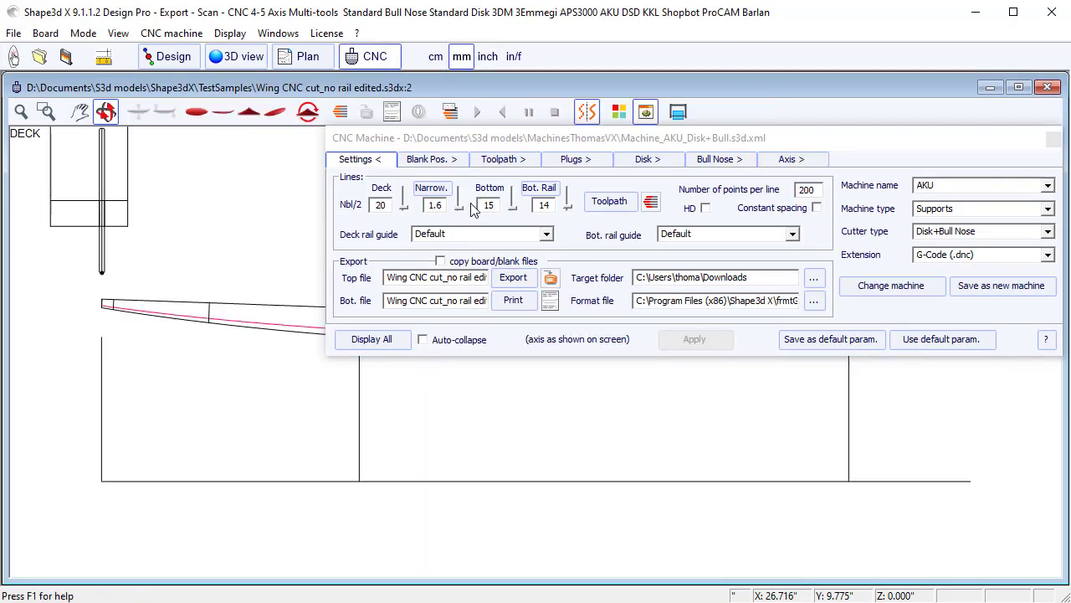
left_click(358, 159)
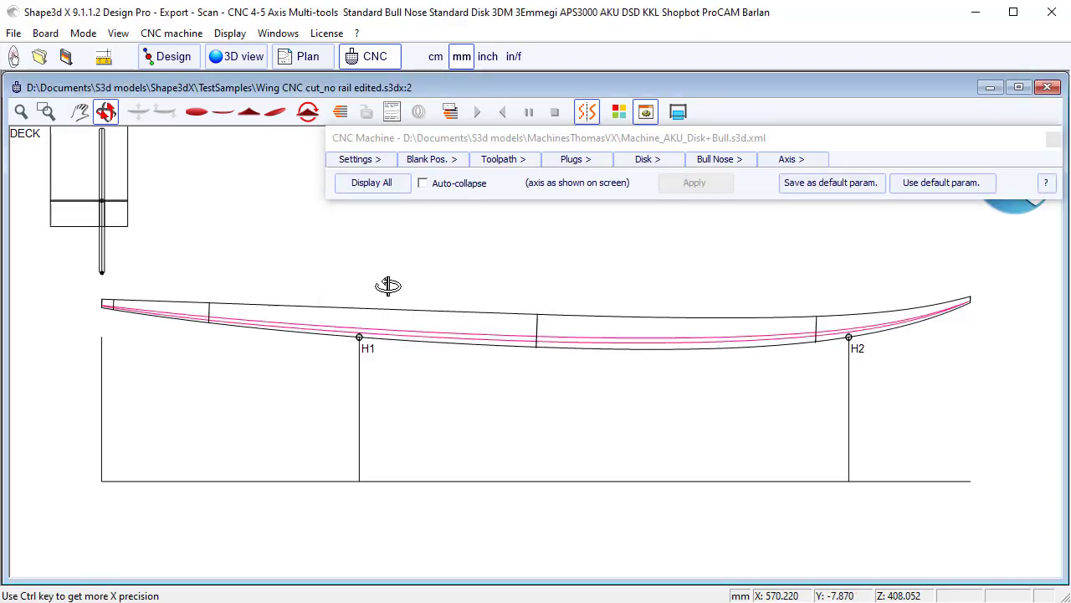
left_click_drag(382, 287, 254, 146)
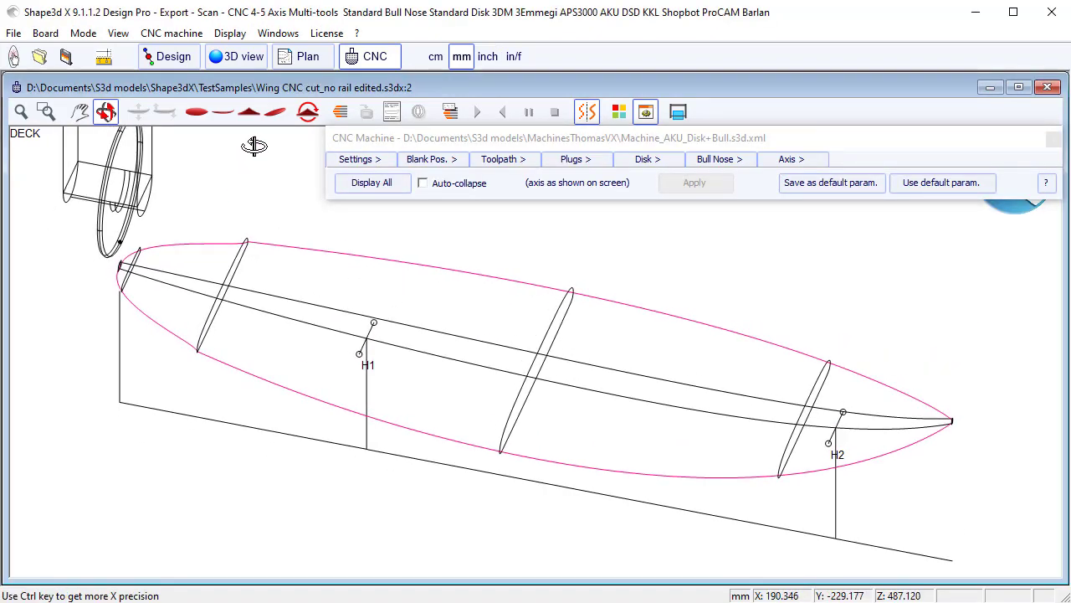
left_click(343, 112)
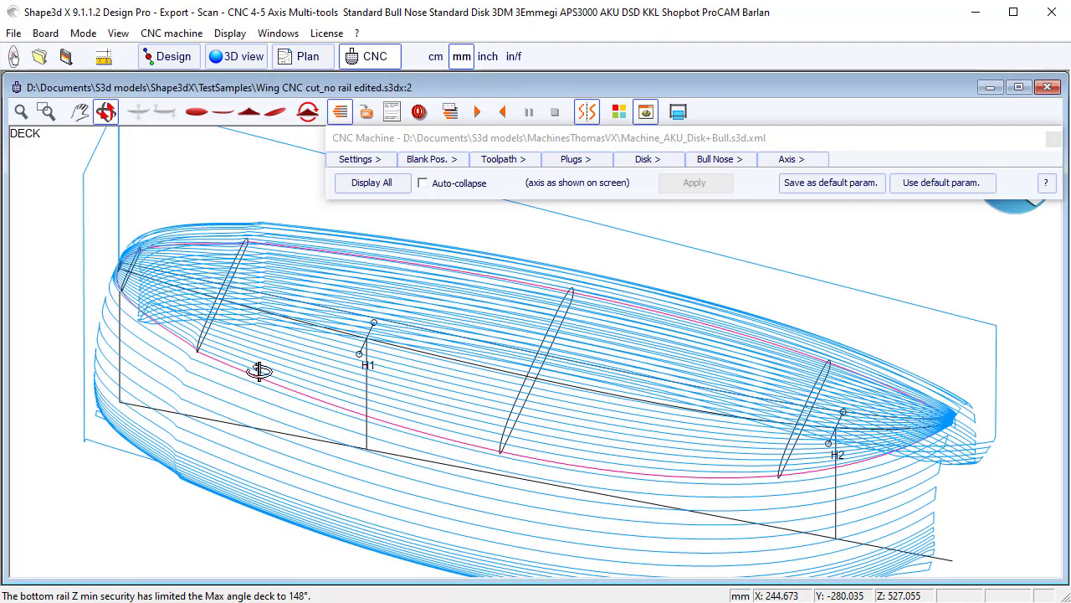
left_click_drag(253, 385, 283, 397)
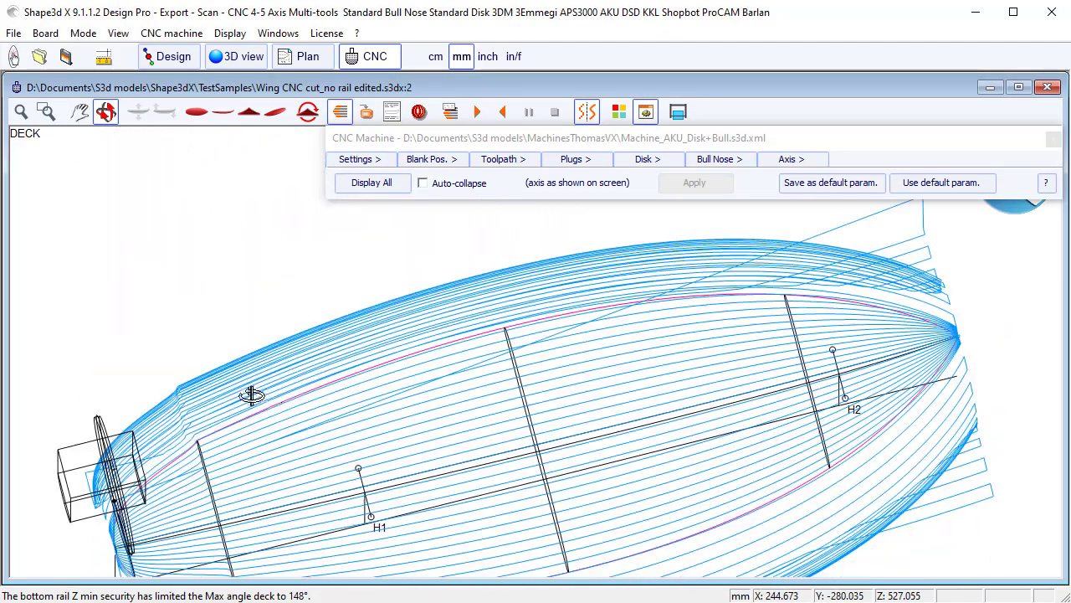
left_click(198, 112)
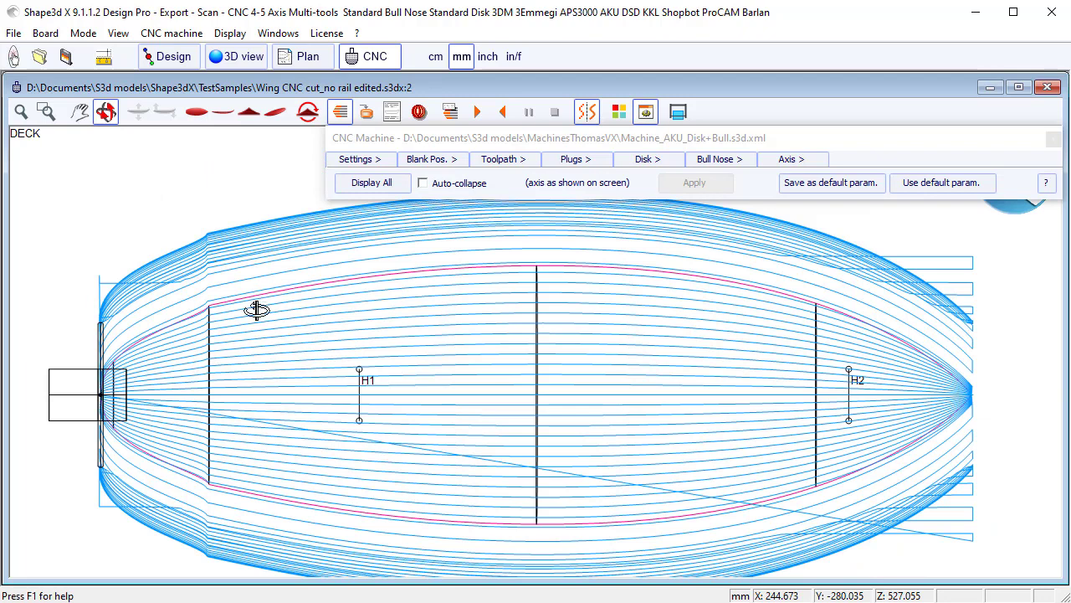
scroll(257, 310, "up", 2)
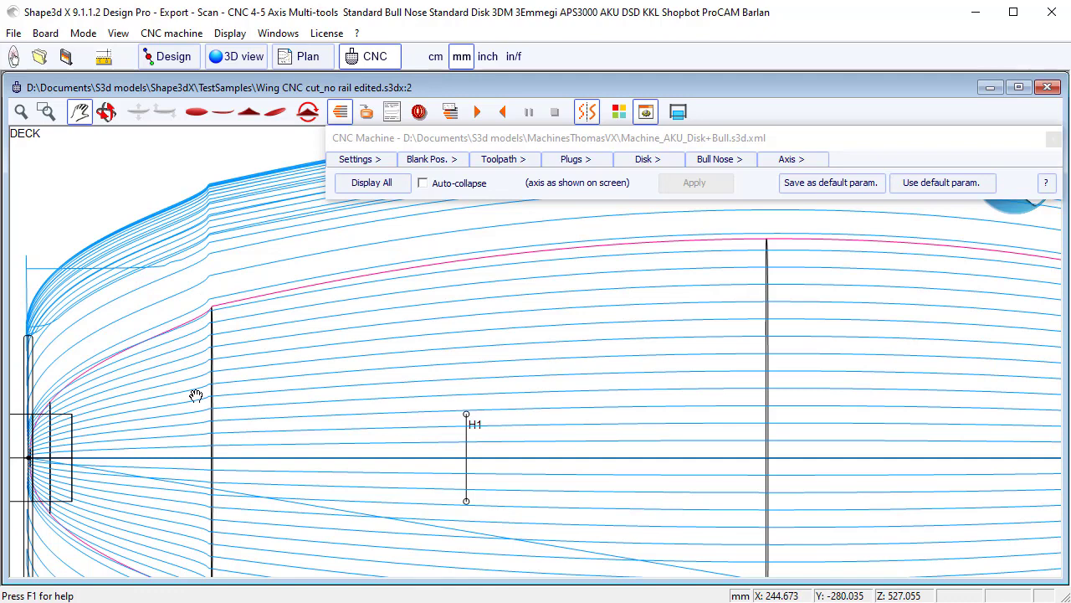
scroll(239, 391, "down", 1)
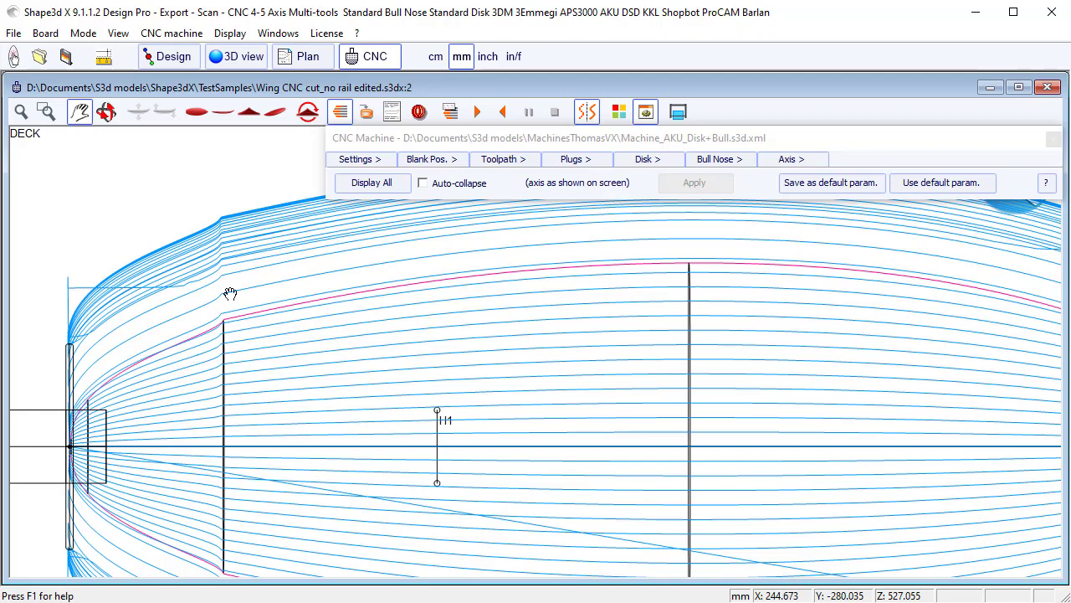
Step: Render the machined deck surface in 3D and inspect the cut lines near the wing
left_click(419, 111)
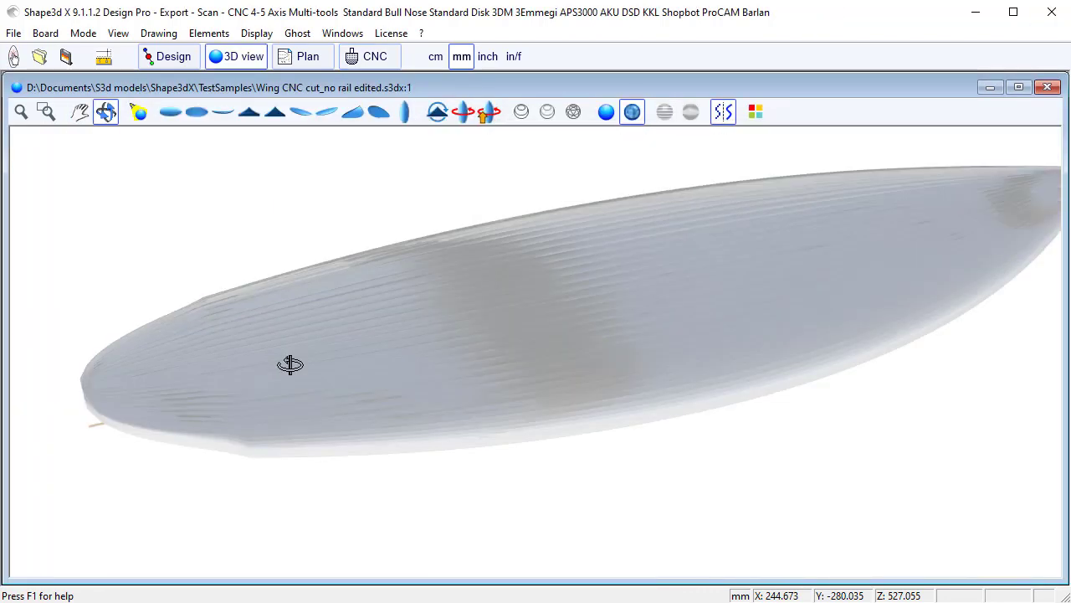
left_click_drag(292, 424, 232, 364)
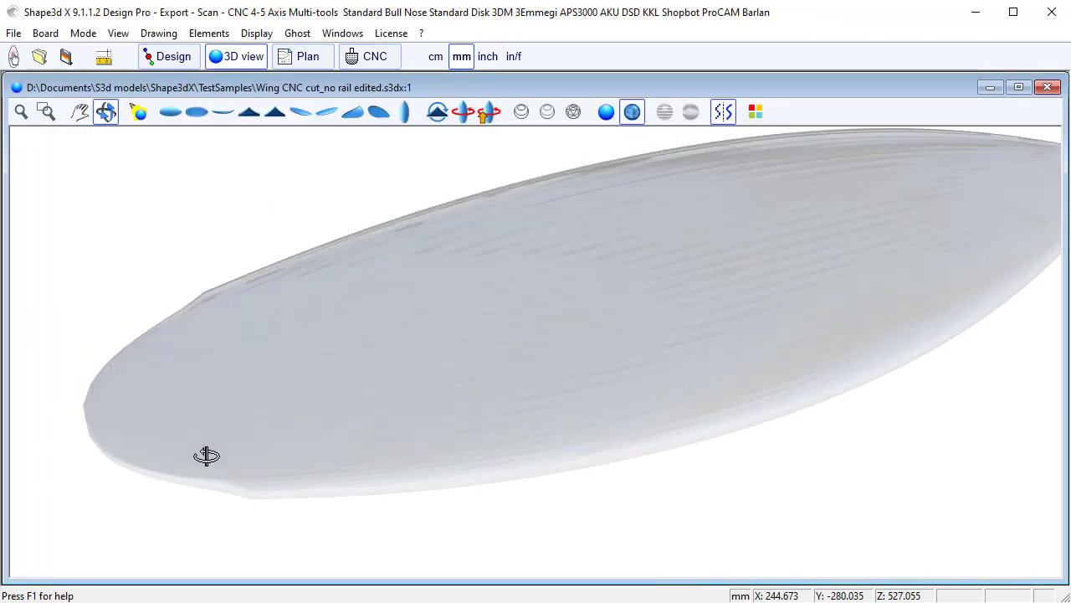
scroll(239, 483, "up", 3)
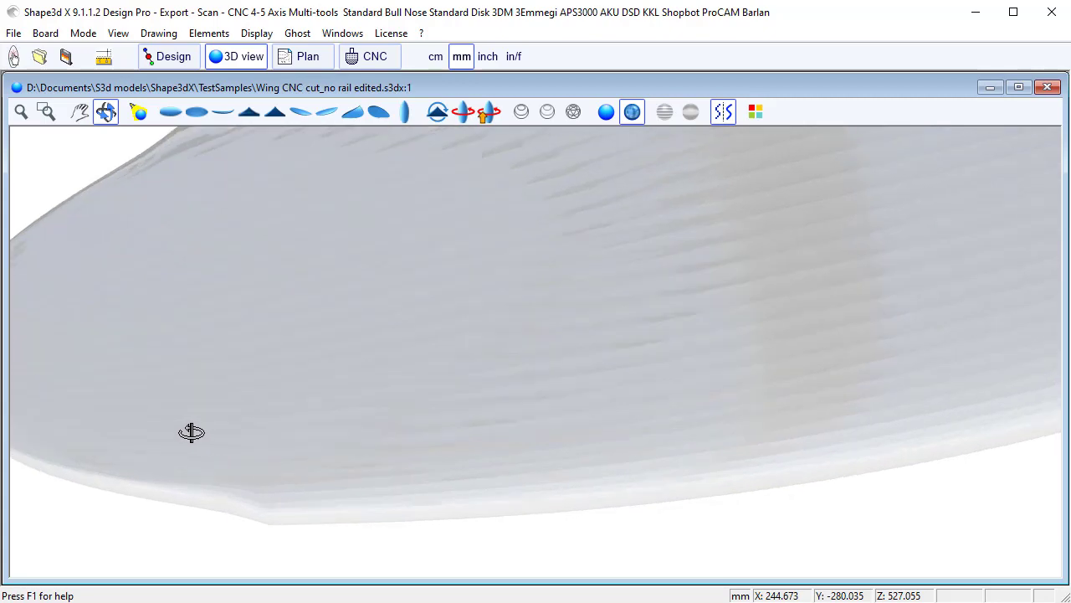
Step: Set the CNC deck rail guide to Deck 1 and recalculate the deck toolpath, checking the lines at the wing
left_click(375, 57)
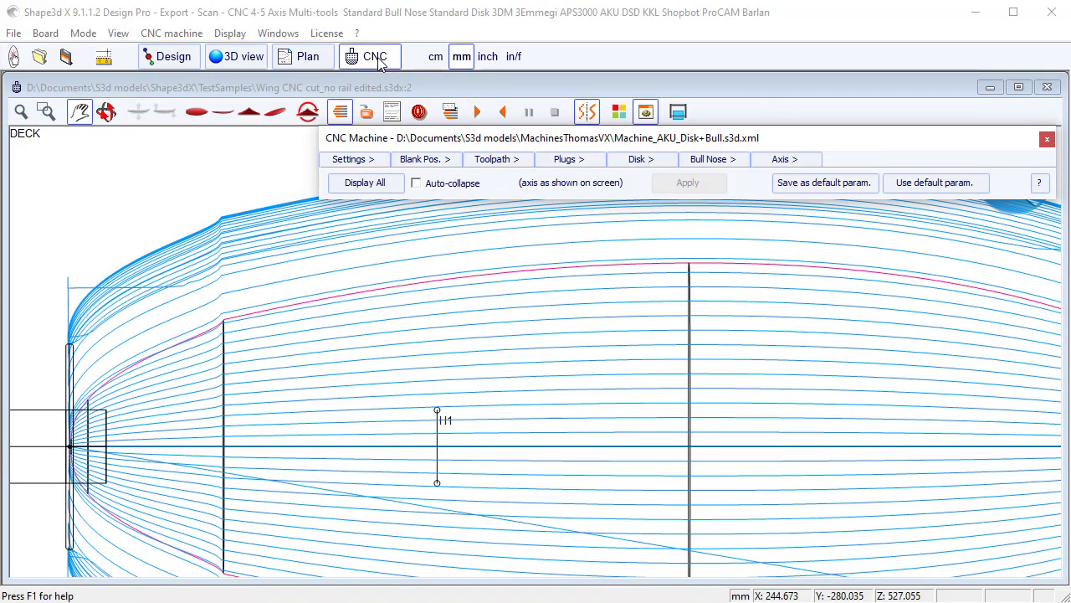
left_click(350, 161)
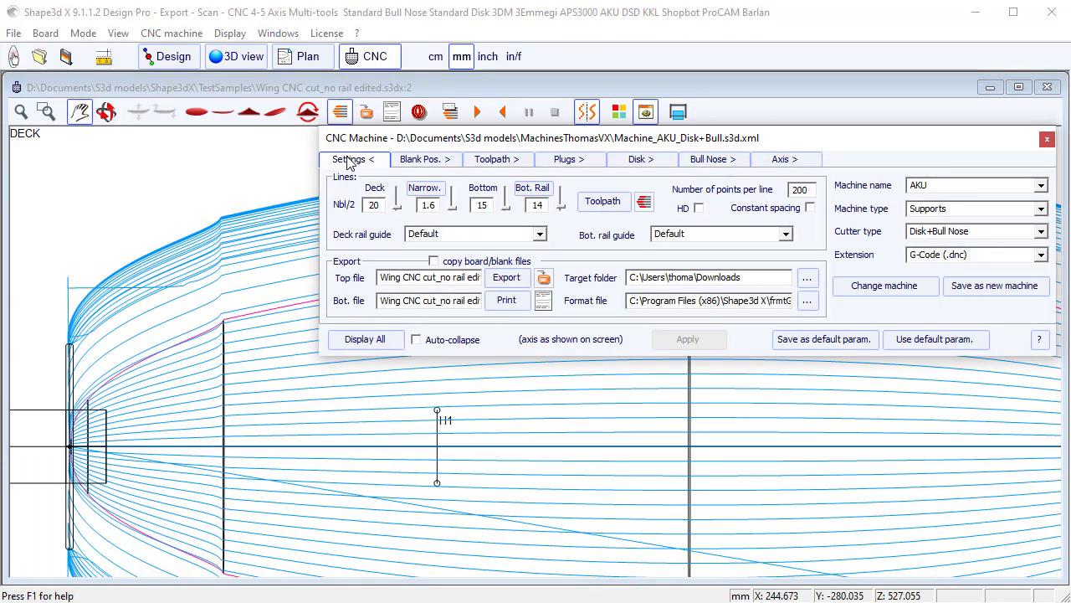
left_click(541, 235)
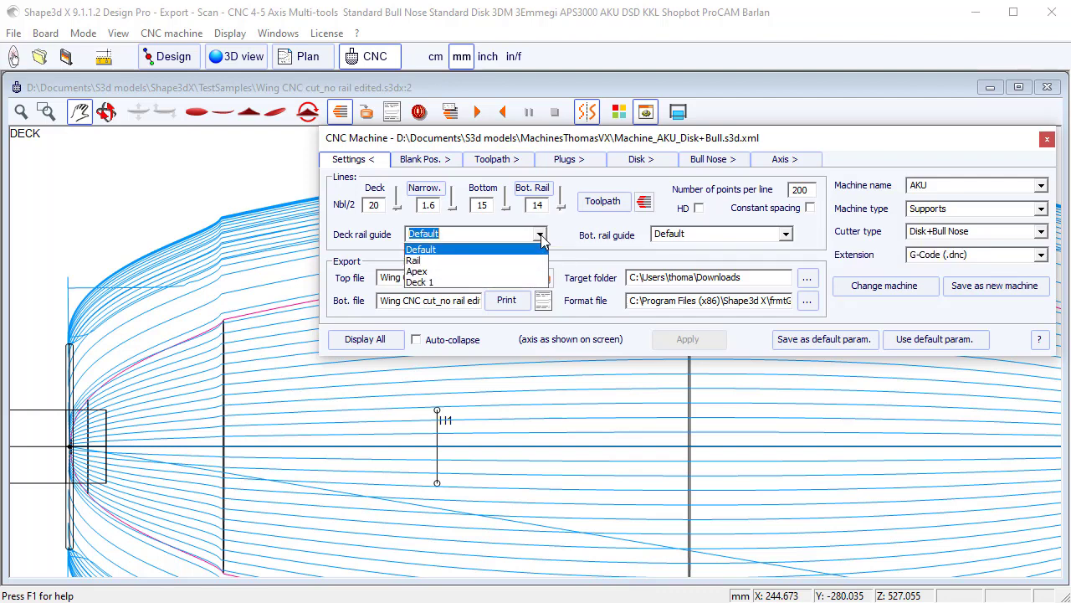
left_click(428, 283)
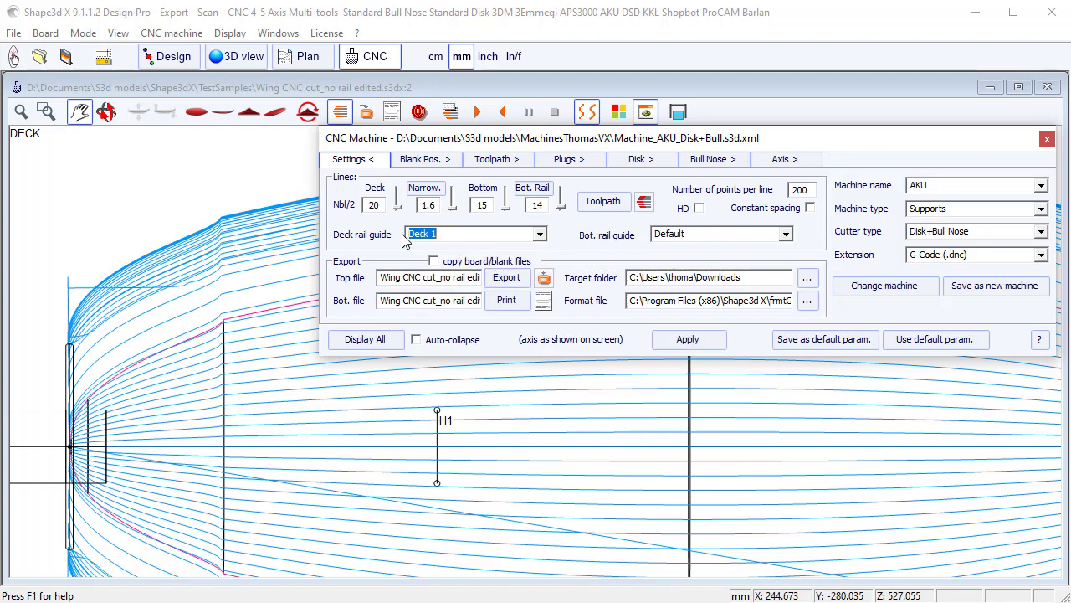
left_click(679, 339)
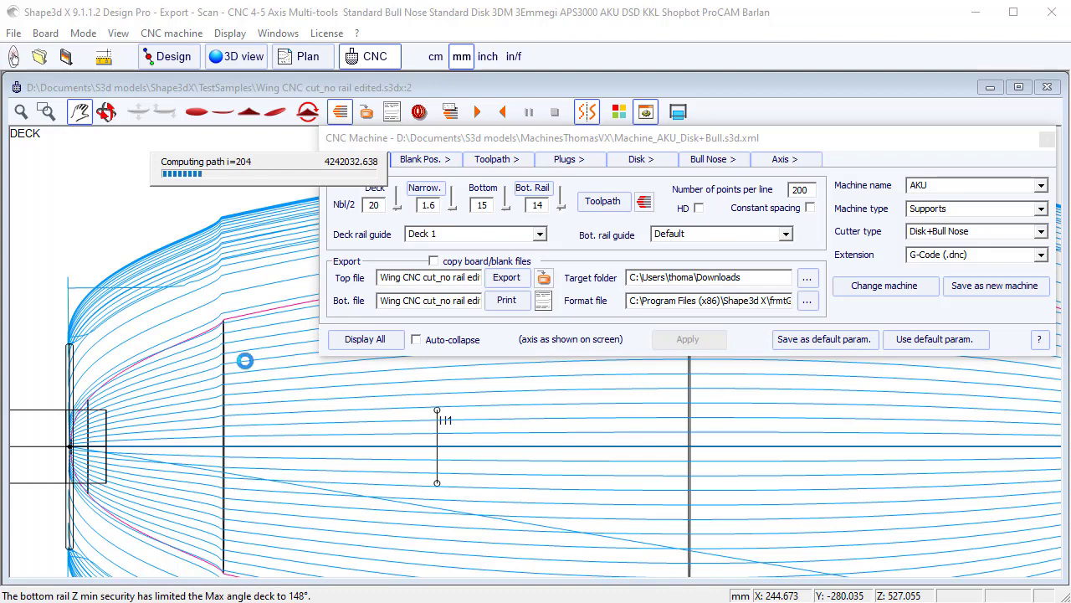
scroll(243, 368, "down", 1)
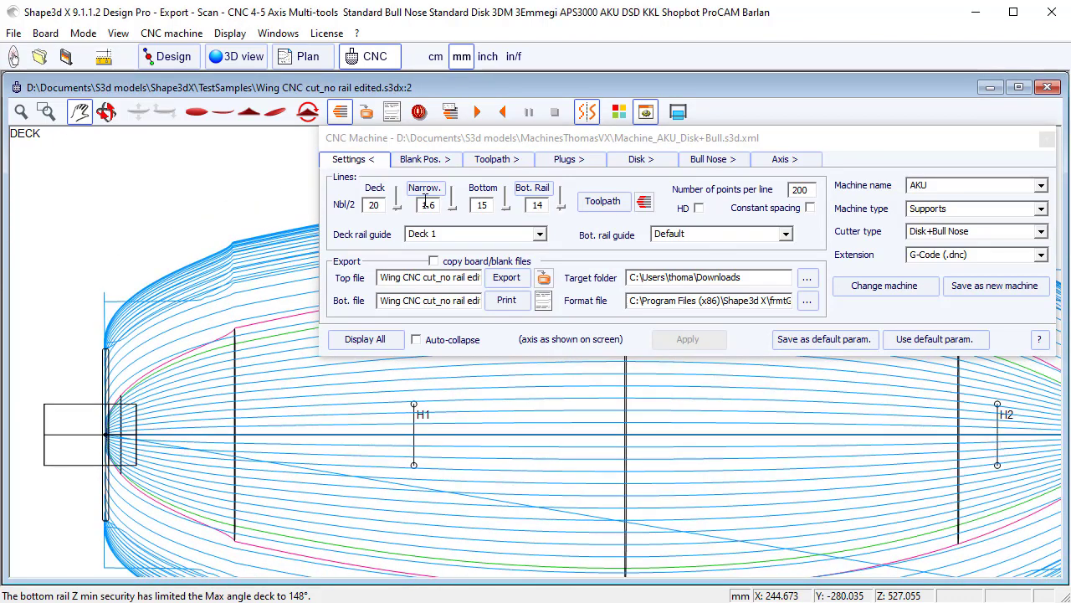
left_click(351, 159)
scroll(230, 448, "up", 1)
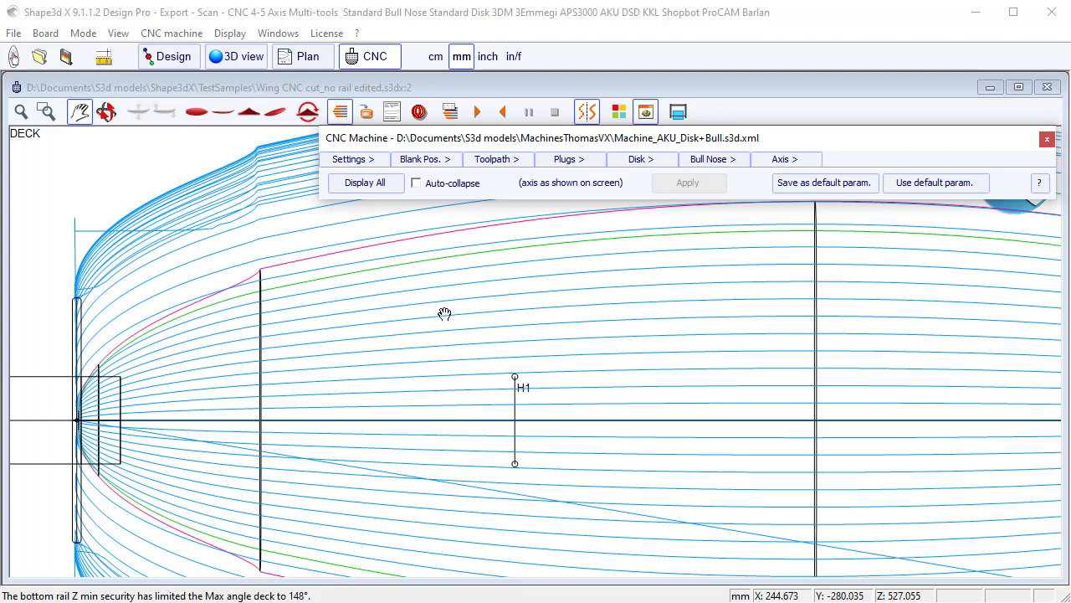
Step: Flip the board to the bottom side, set the bottom rail guide to Deck 1 and recalculate the toolpath
left_click(308, 114)
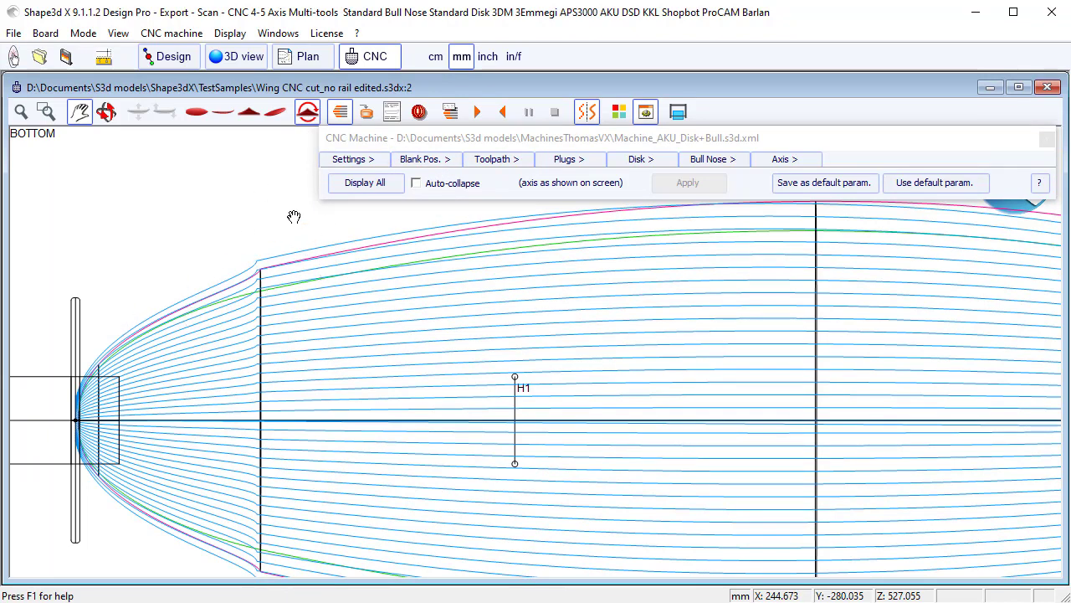
left_click(351, 159)
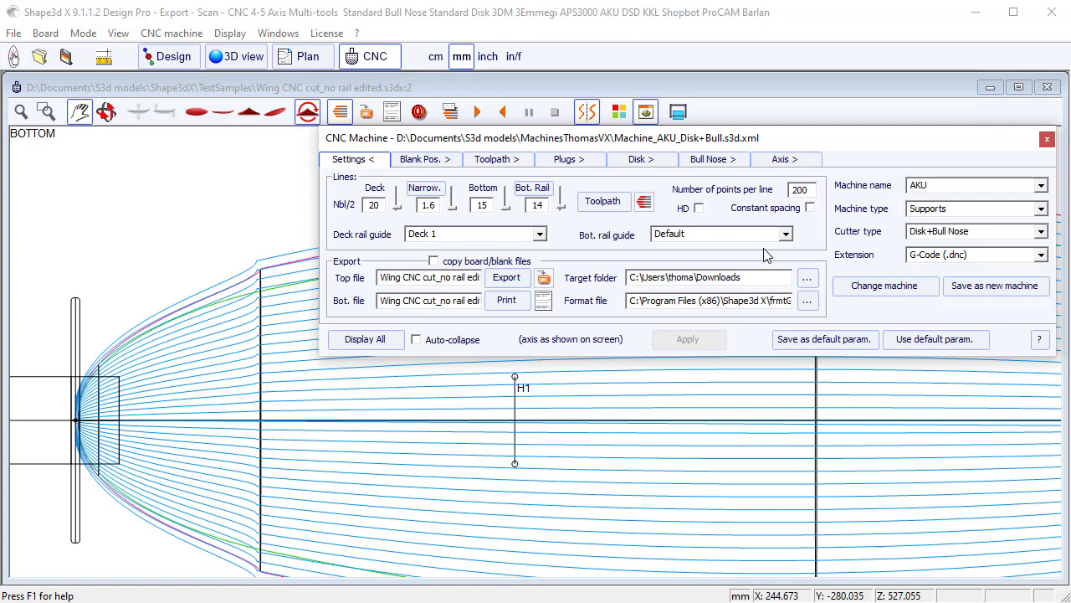
left_click(785, 234)
left_click(703, 281)
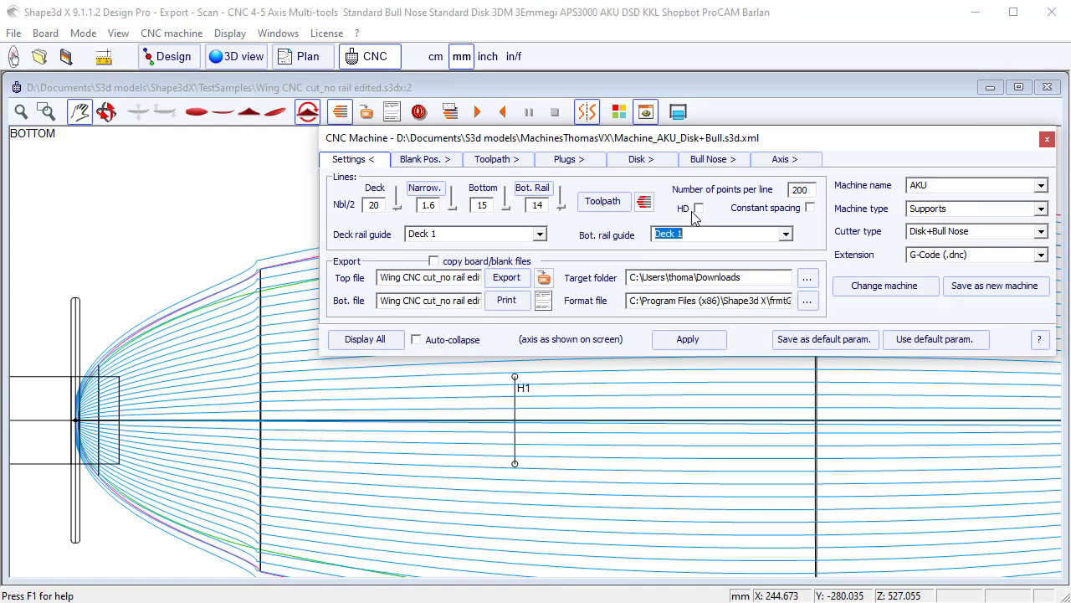
left_click(688, 338)
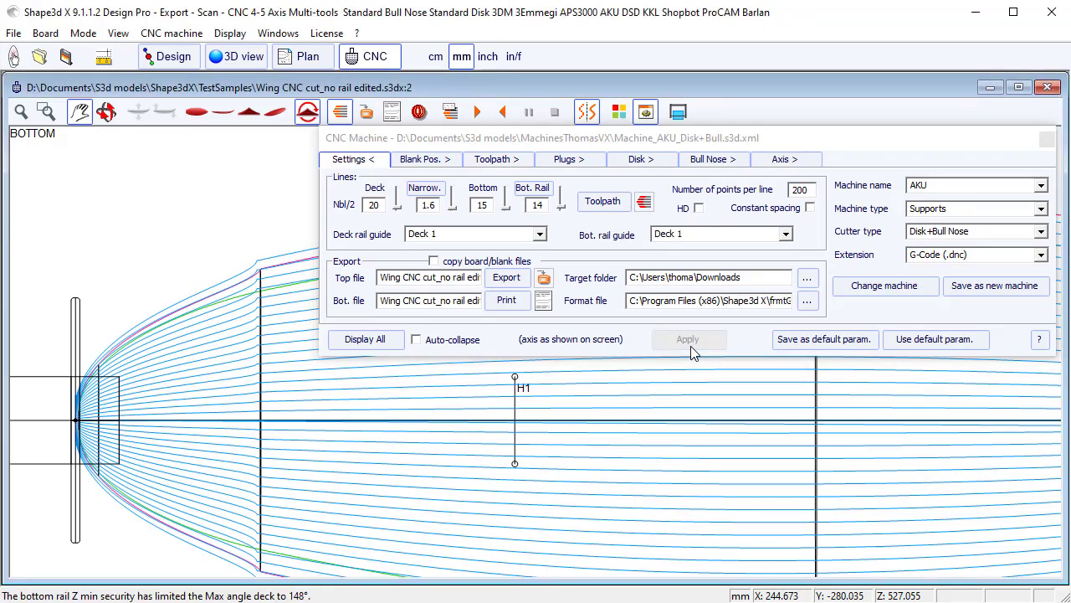
left_click(360, 159)
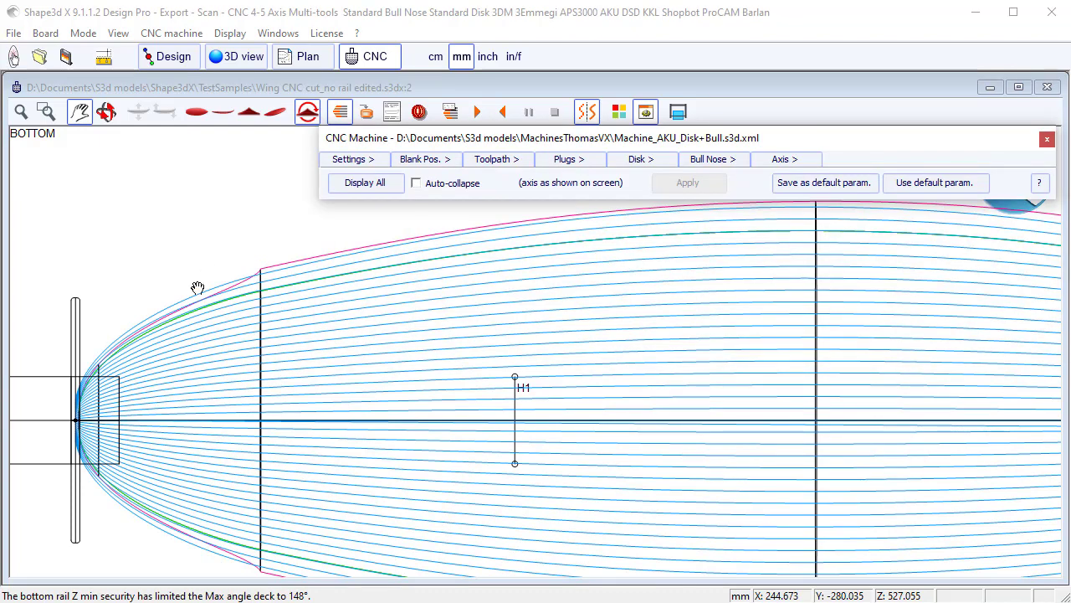
scroll(197, 288, "down", 2)
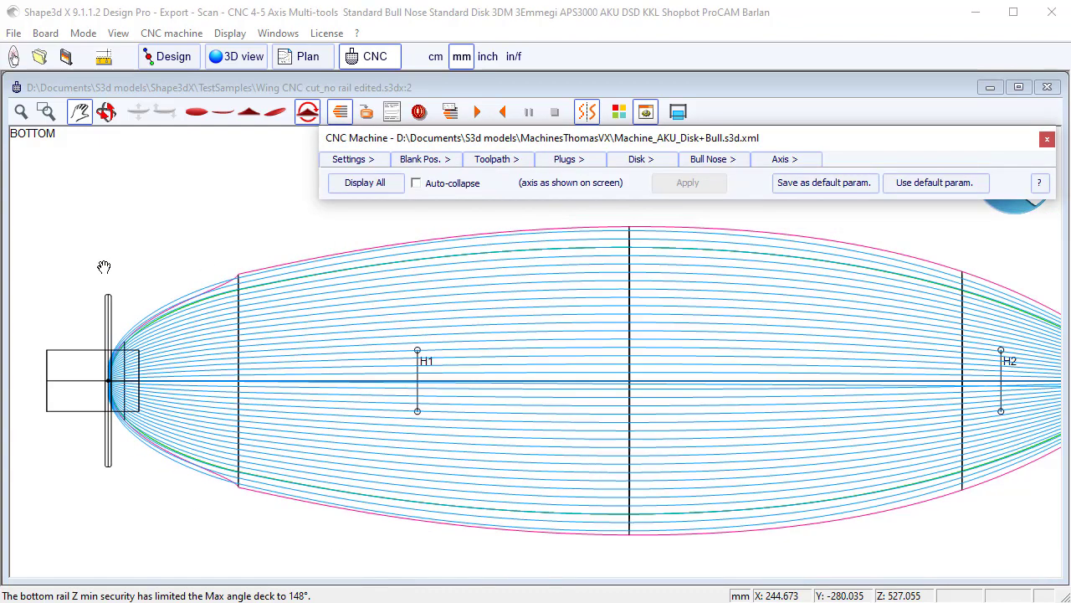
Step: Return to the deck toolpath and render the machined board in 3D to inspect its deck and bottom
left_click(307, 114)
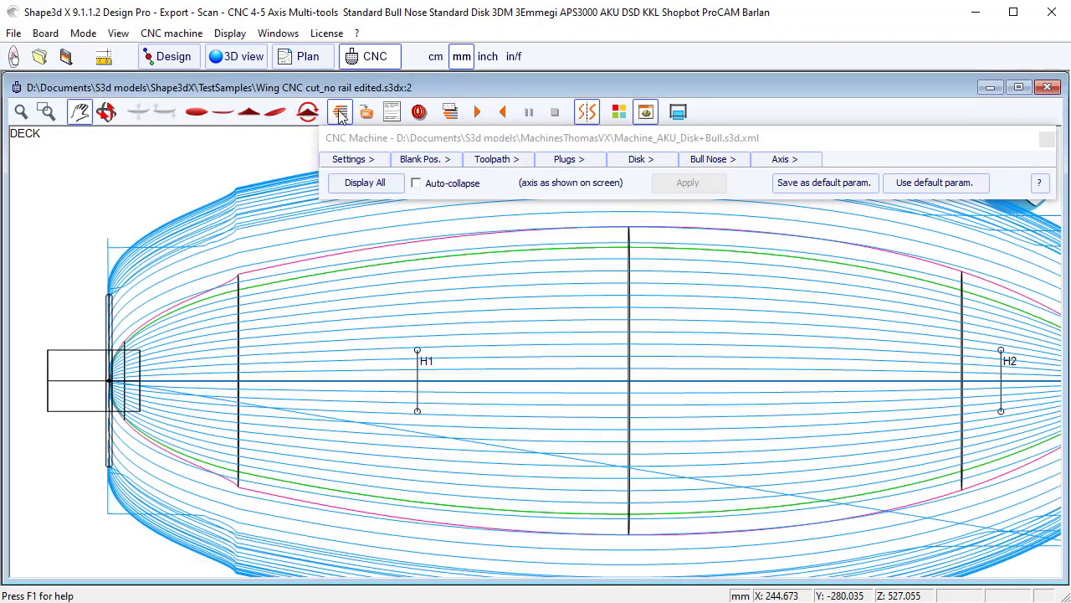
left_click(420, 112)
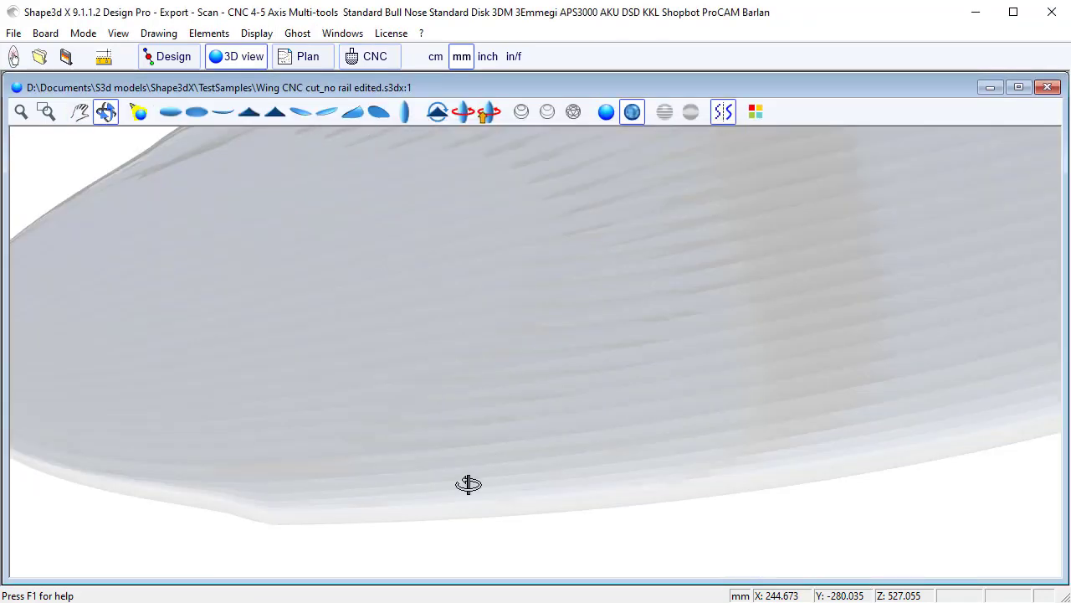
left_click_drag(468, 484, 433, 452)
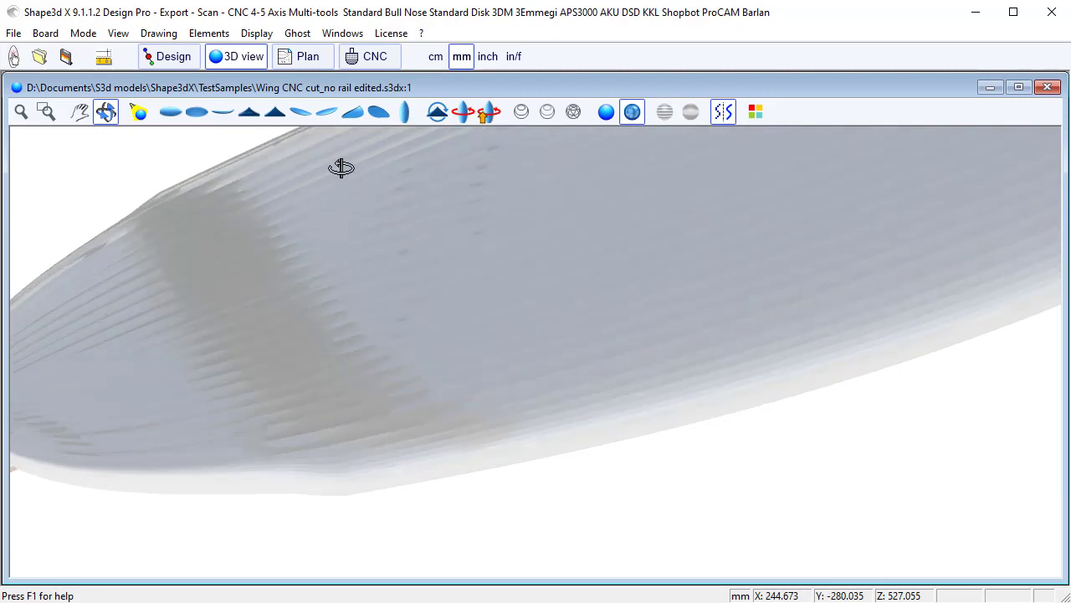
left_click(437, 111)
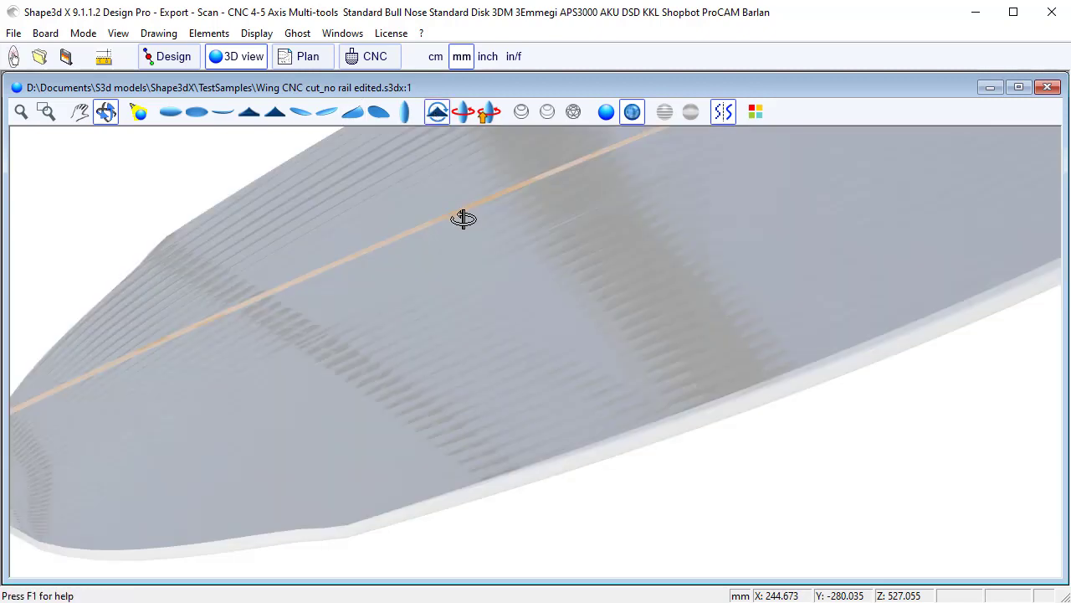
Step: Hide the Stringer Bass 1 element to inspect the machined bottom at the wing, and return to the CNC toolpath
left_click(752, 112)
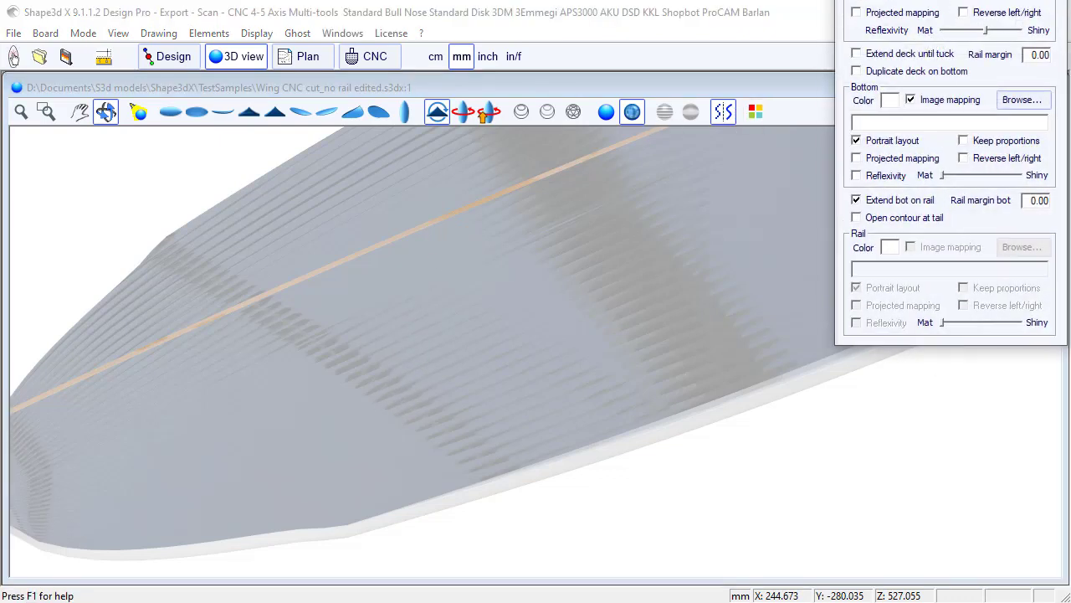
left_click(911, 87)
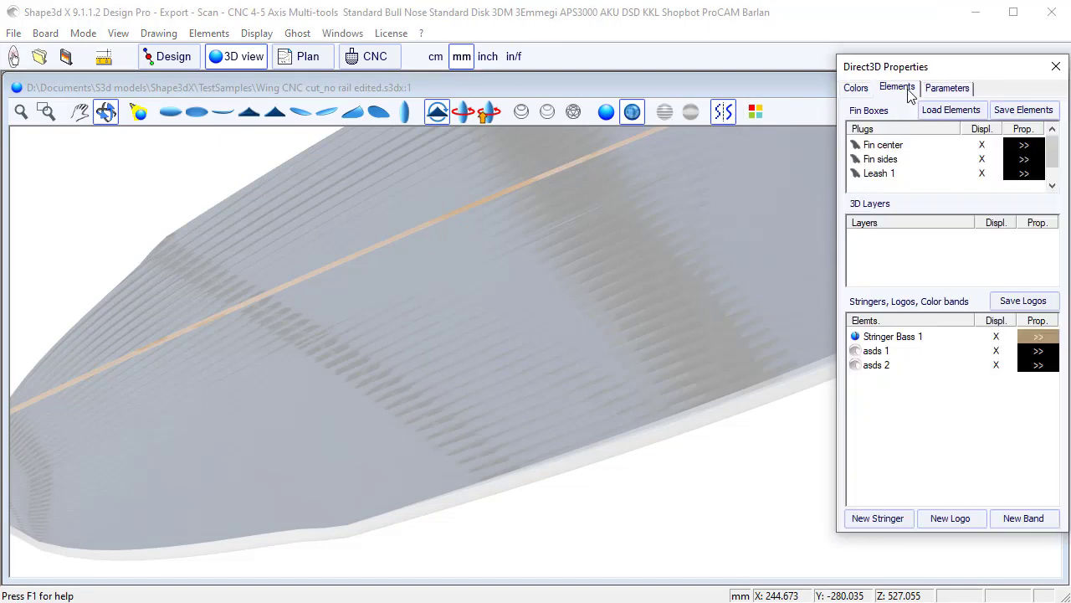
left_click(996, 336)
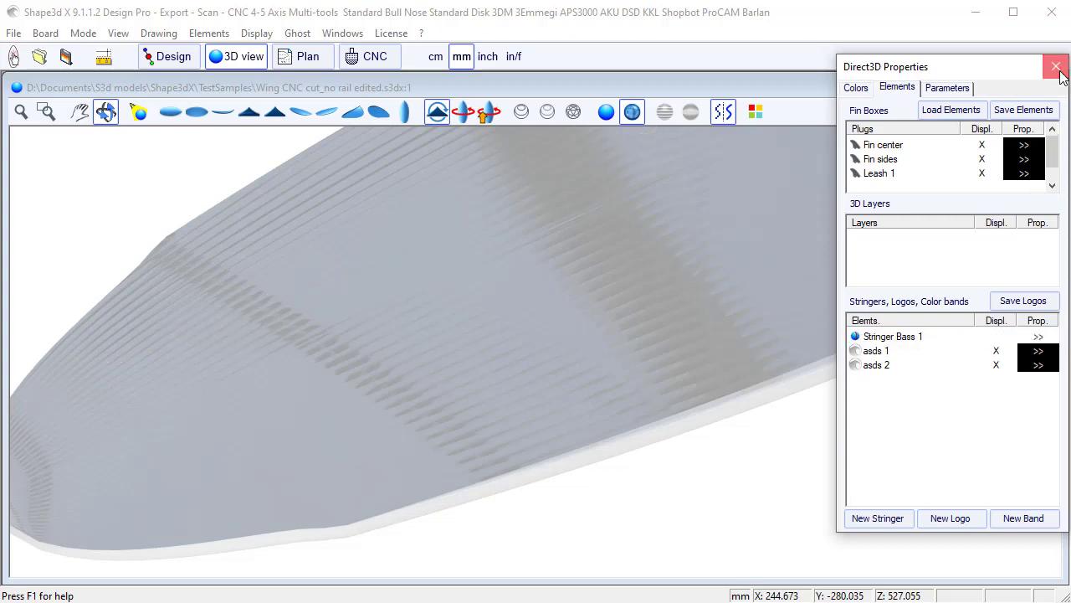
left_click(1056, 67)
left_click_drag(382, 387, 413, 416)
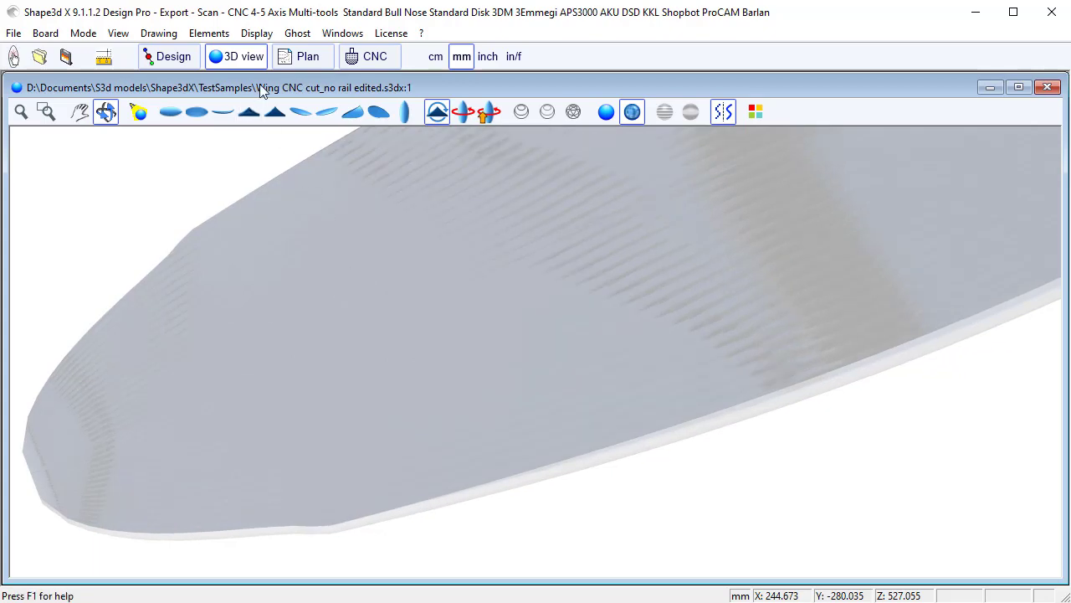
left_click(369, 56)
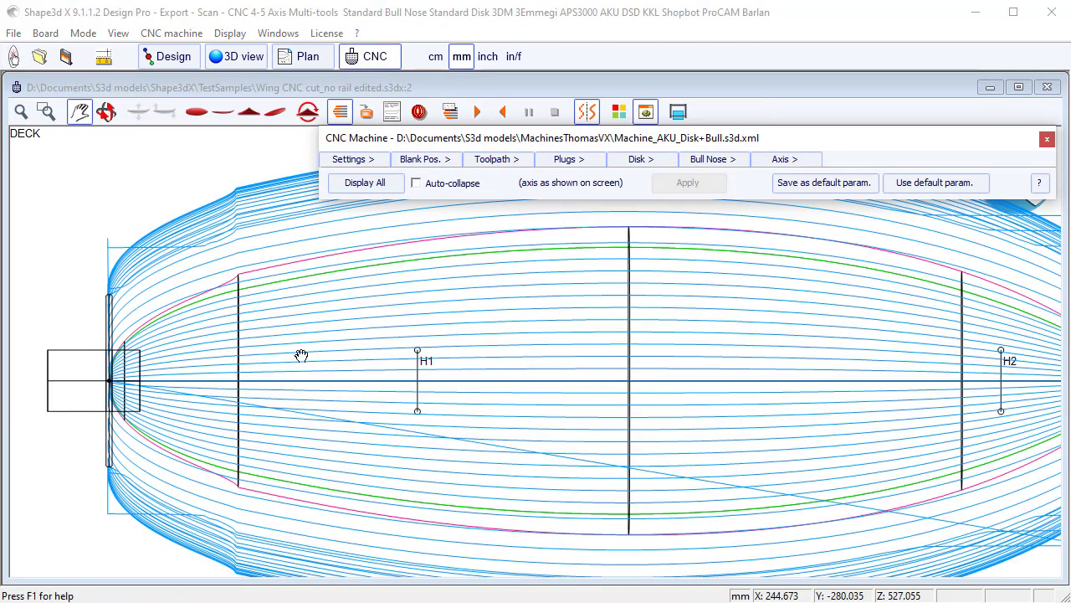